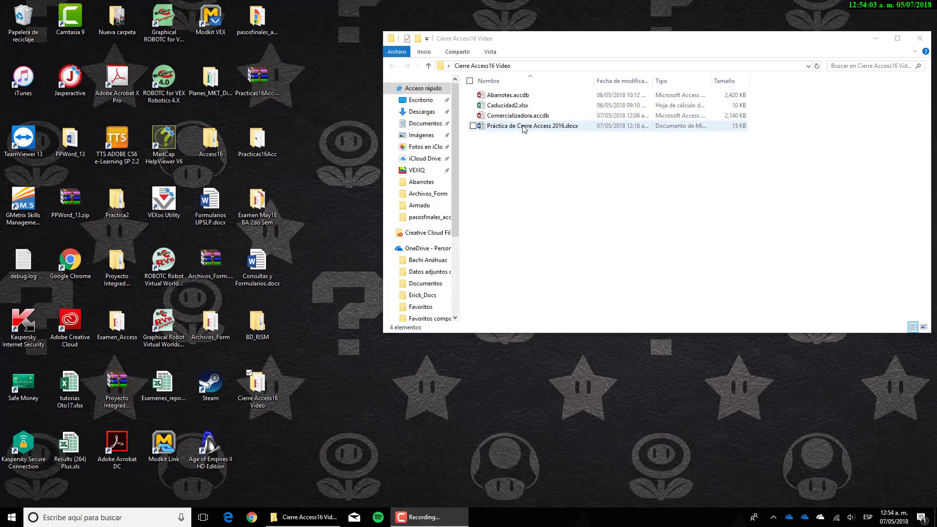
# Step: Open Práctica de Cierre Access 2016.docx from the Cierre Access16 Video folder and skim its list of tasks
pyautogui.doubleClick(525, 127)
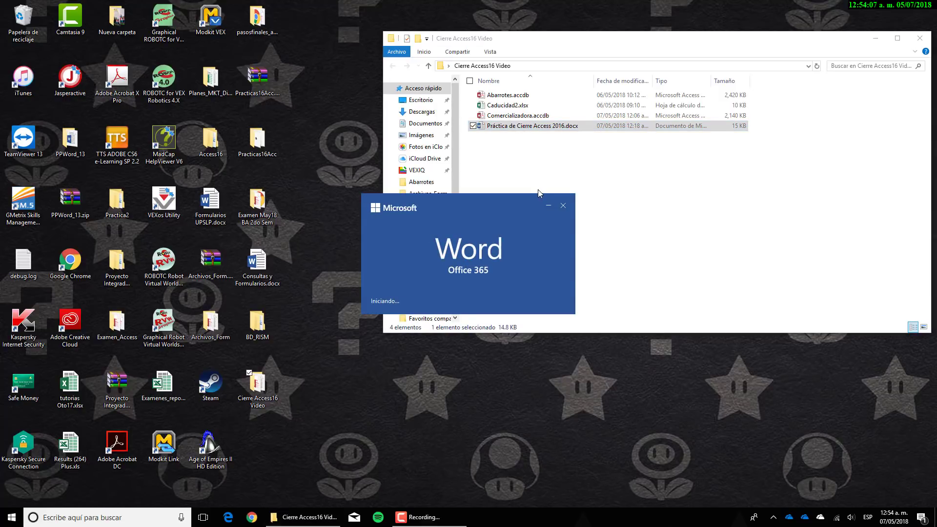
pyautogui.scroll(-4, 360, 192)
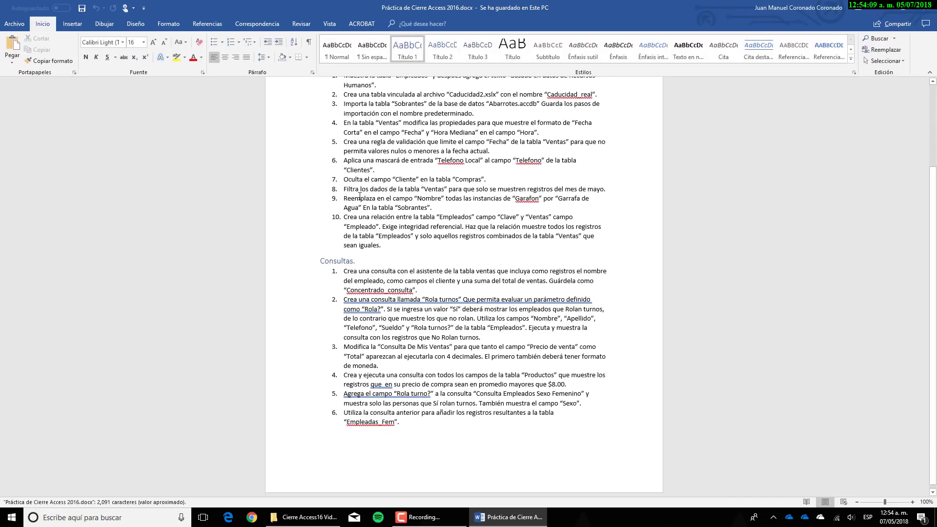
pyautogui.scroll(4, 359, 193)
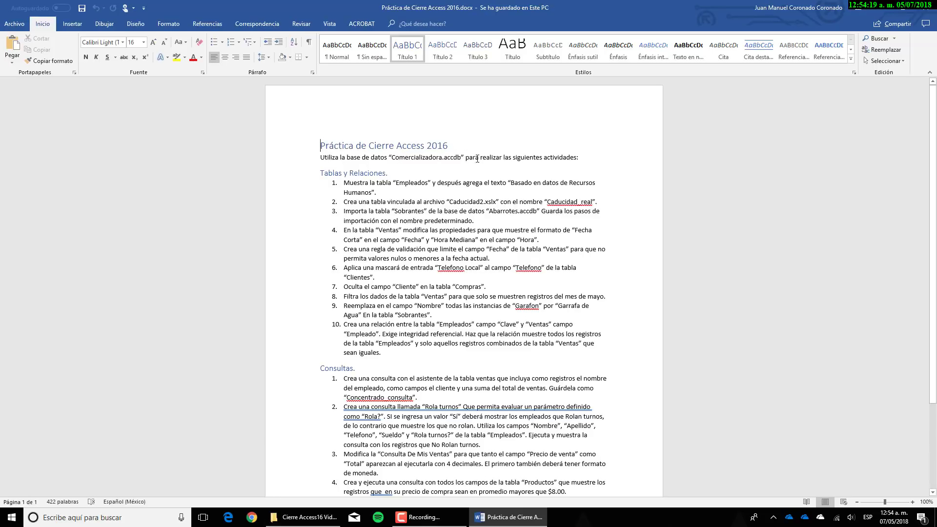
# Step: Open the Comercializadora.accdb database in Access, enable its content, and close the file folder window
pyautogui.click(304, 517)
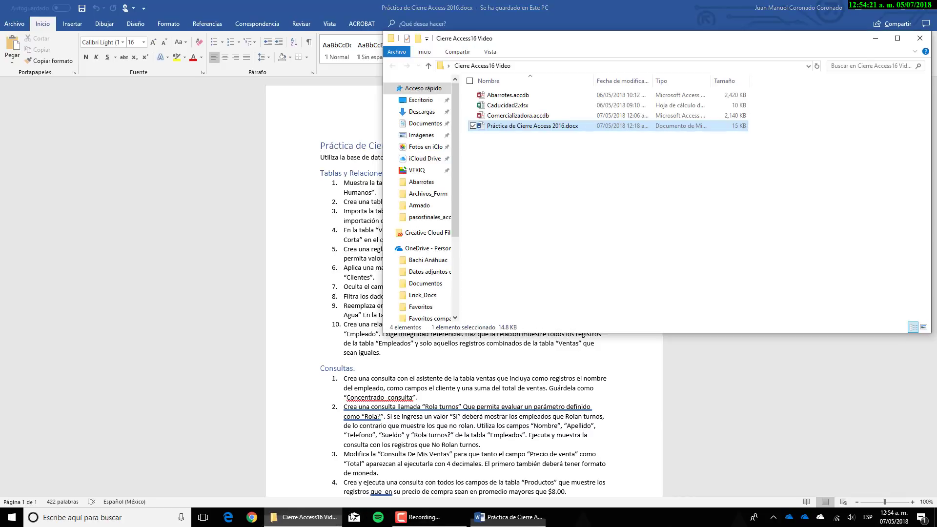
pyautogui.doubleClick(534, 116)
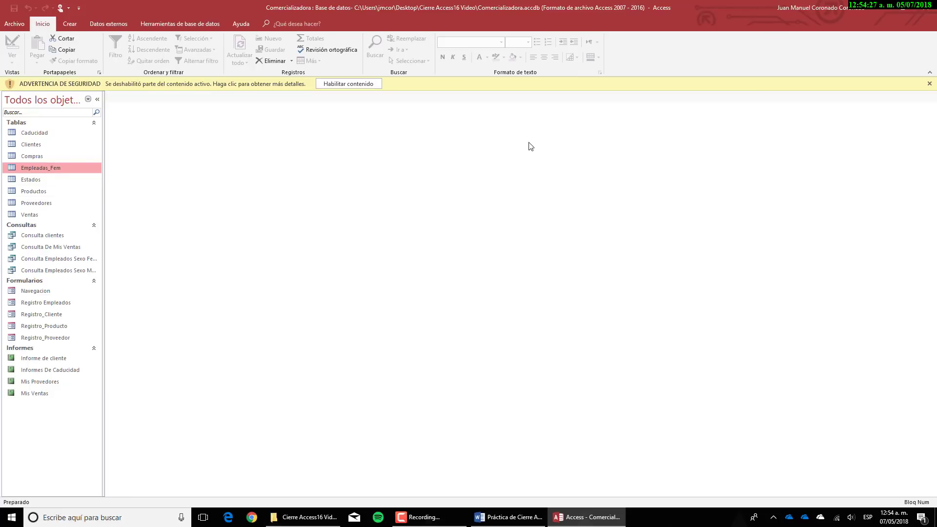
pyautogui.click(341, 86)
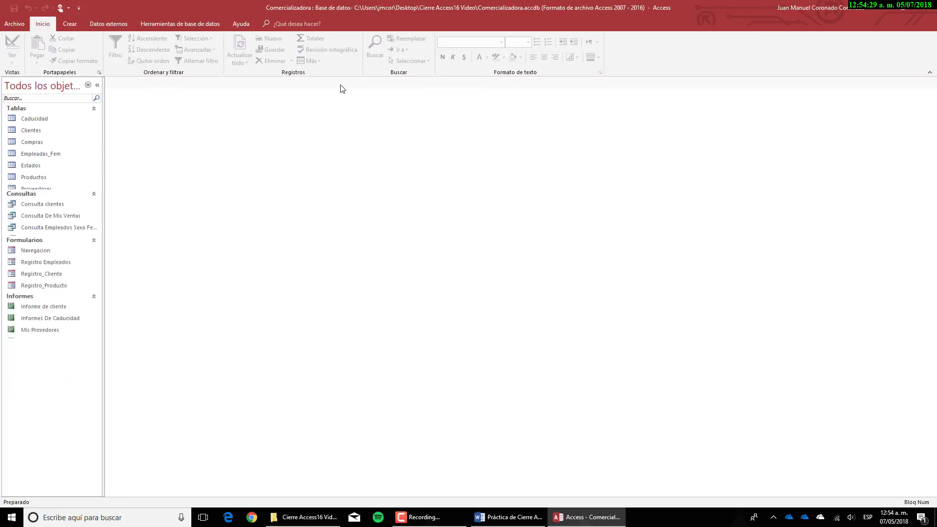
pyautogui.click(885, 10)
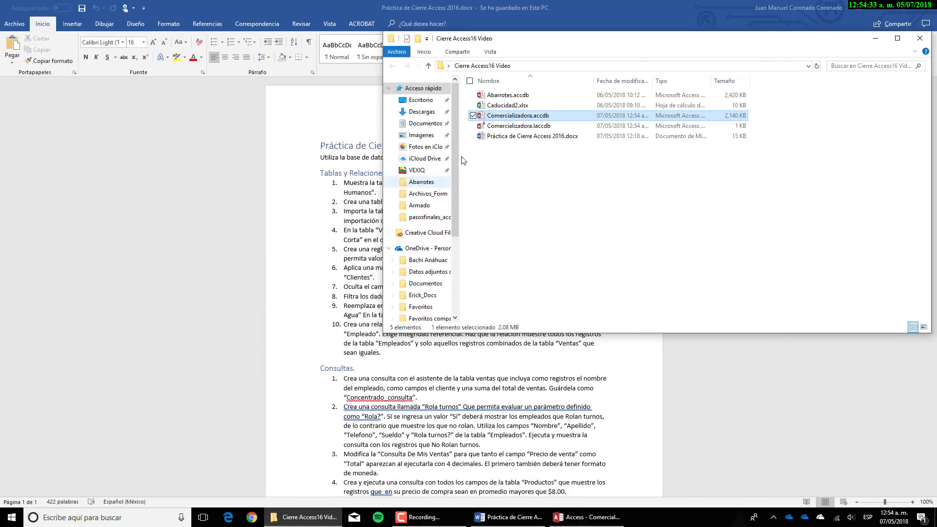
pyautogui.click(920, 38)
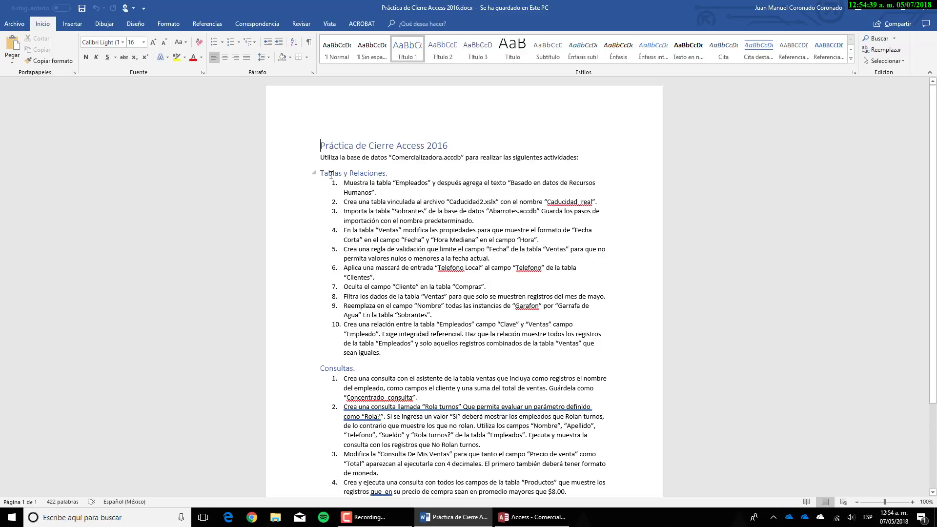
# Step: Review the Tablas y Relaciones and Consultas tasks in the practice document
pyautogui.scroll(-4, 359, 177)
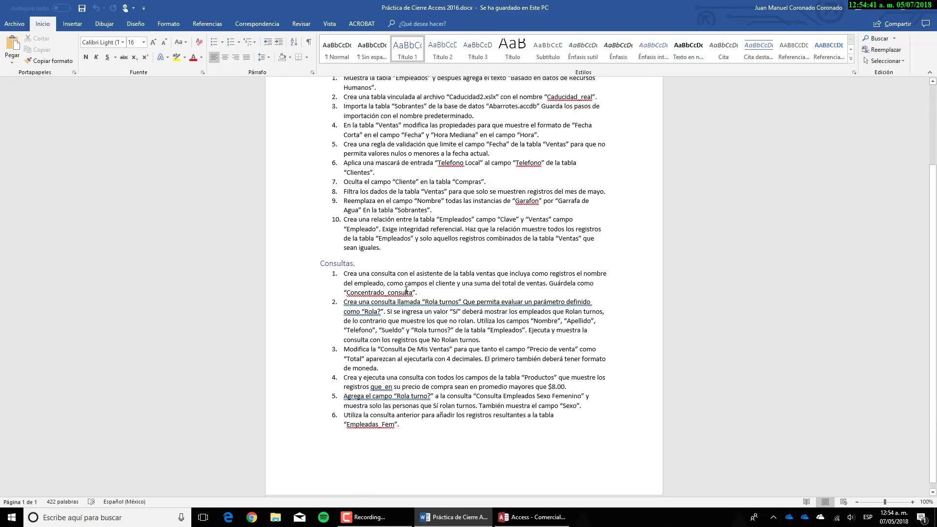
pyautogui.scroll(4, 406, 289)
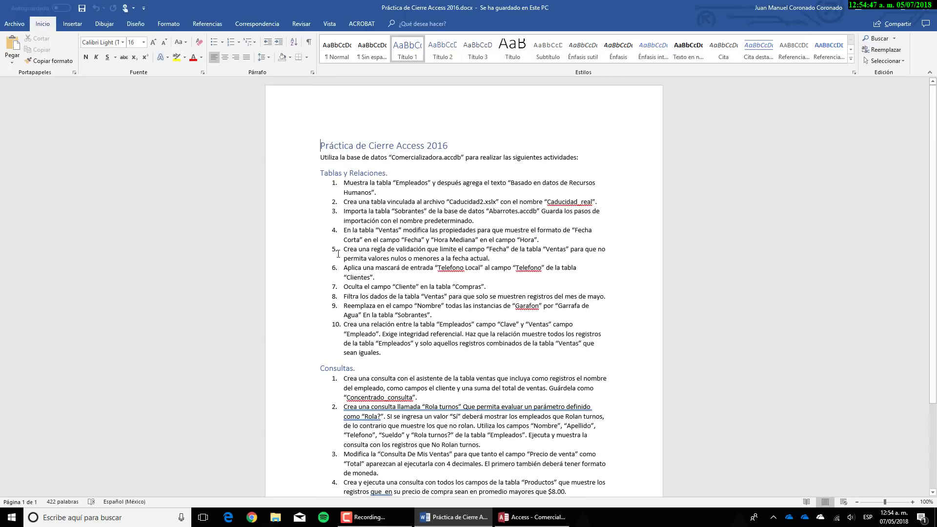
pyautogui.scroll(-4, 334, 334)
pyautogui.scroll(4, 333, 334)
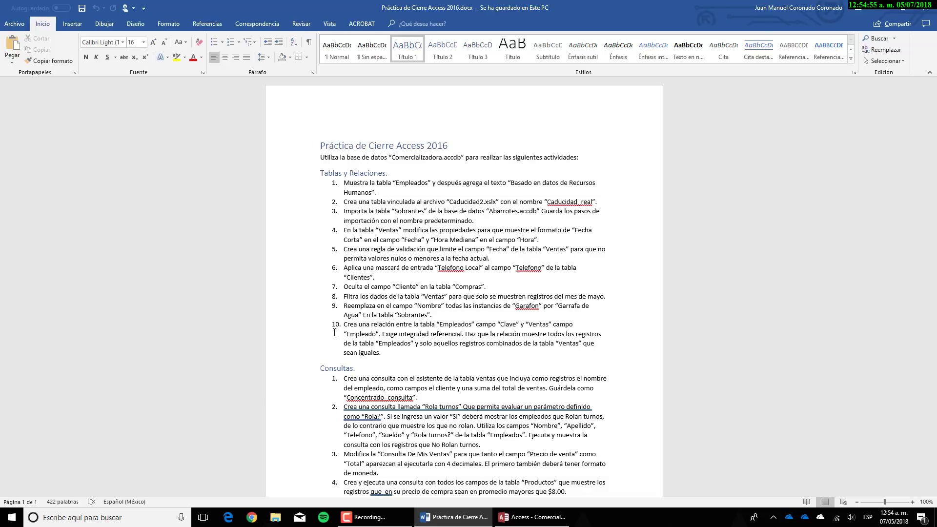
pyautogui.press('XF86AudioLowerVolume')
pyautogui.press('XF86AudioLowerVolume')
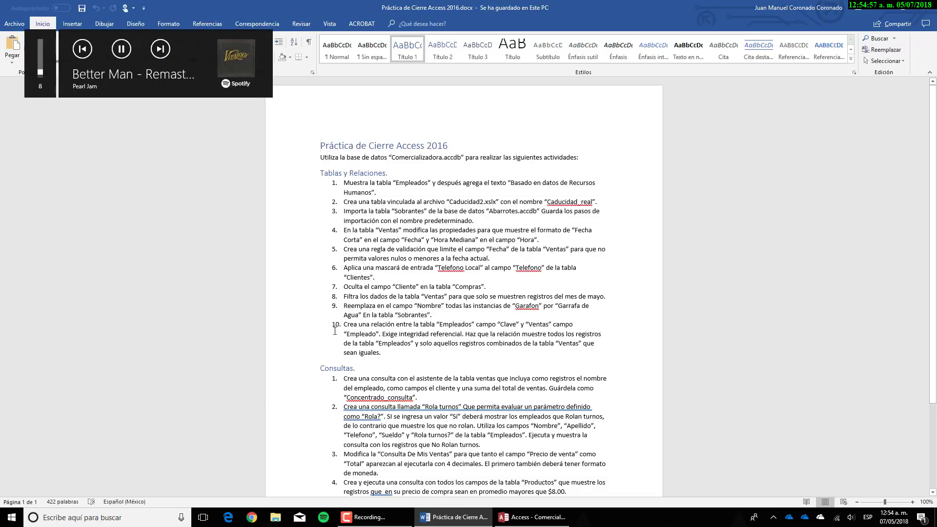
pyautogui.press('XF86AudioRaiseVolume')
# Step: Insert "a la descripción" after "agrega el texto" in the first task under Tablas y Relaciones
pyautogui.click(357, 185)
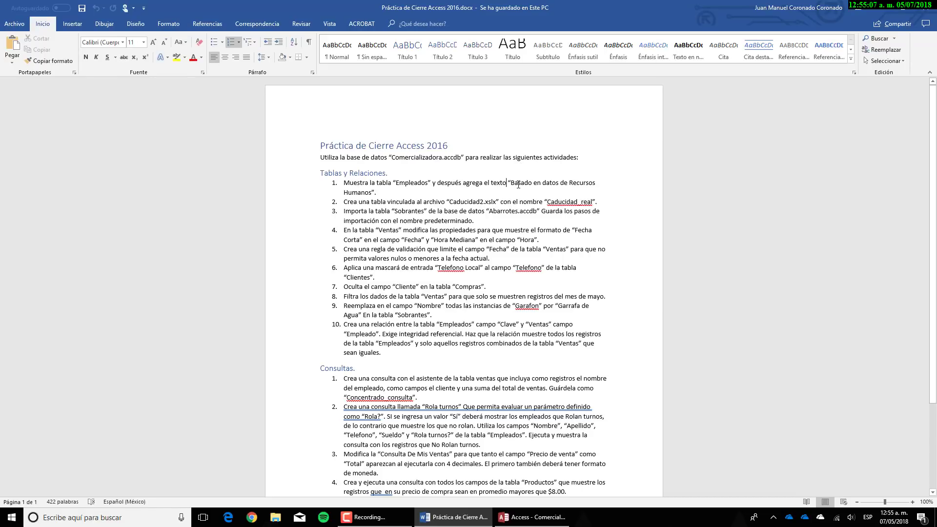
pyautogui.write('a la desc')
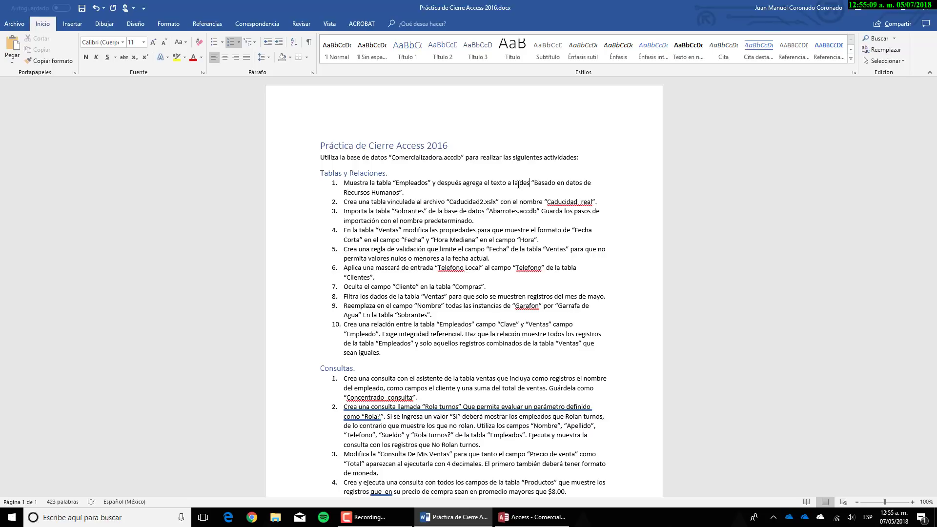
pyautogui.write('ripción')
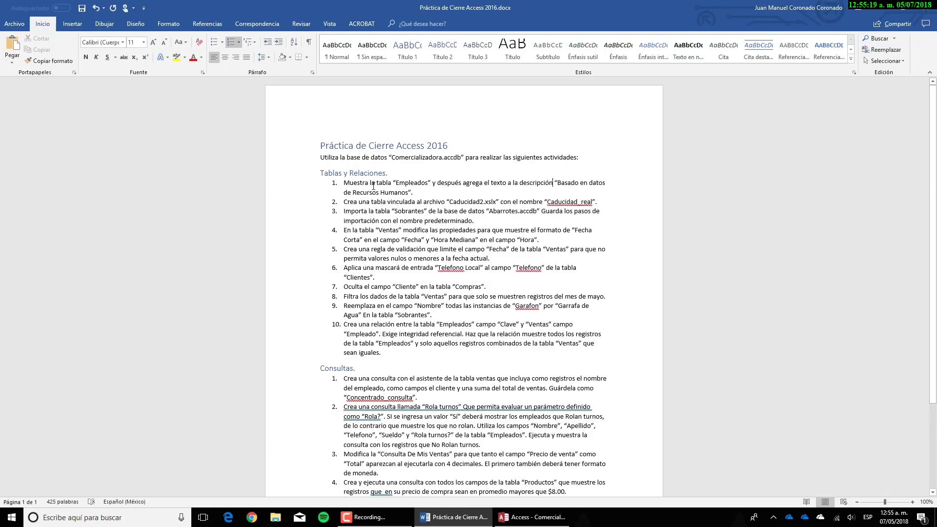
# Step: Switch to Access and set the navigation options to show hidden objects
pyautogui.click(532, 517)
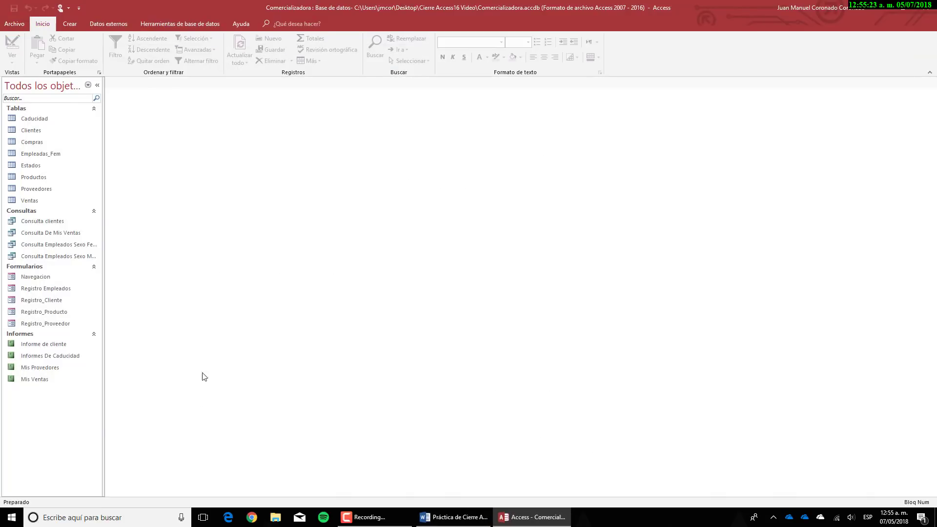
pyautogui.rightClick(55, 432)
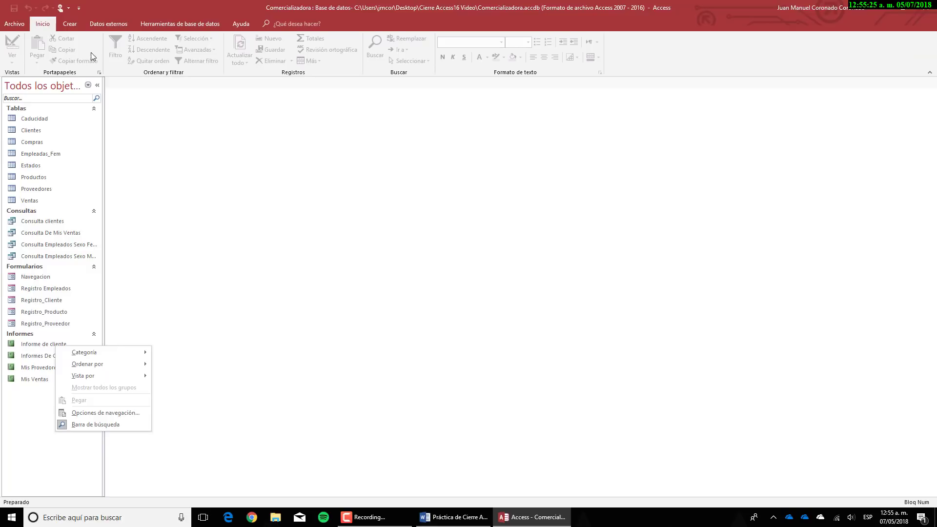
pyautogui.click(28, 422)
pyautogui.rightClick(40, 420)
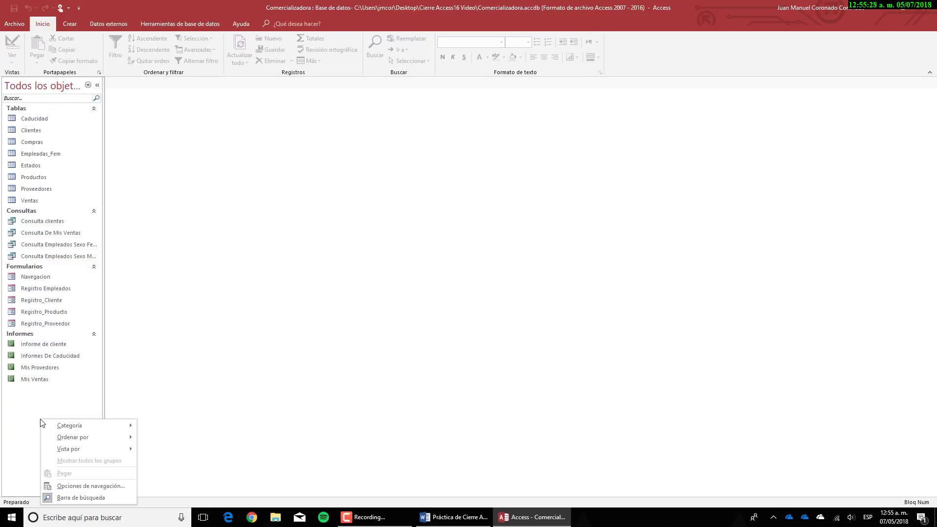
pyautogui.click(90, 486)
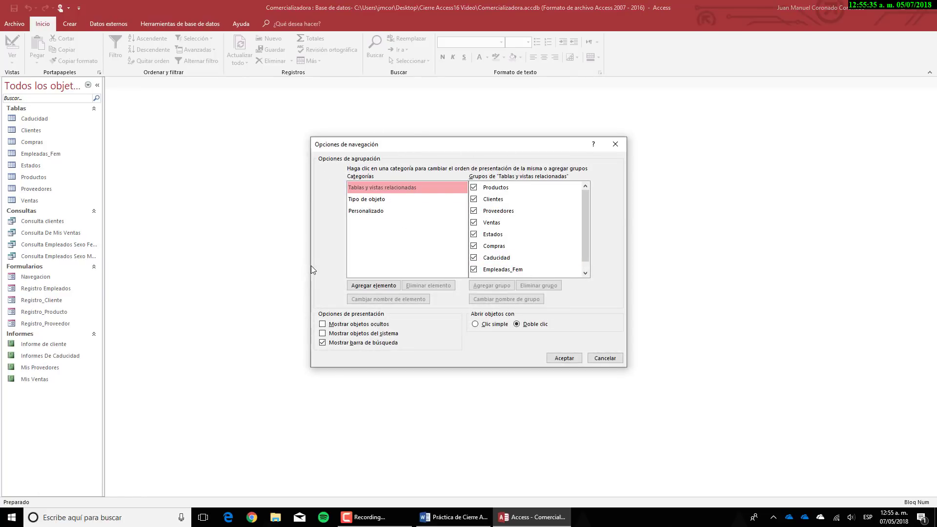
pyautogui.click(325, 326)
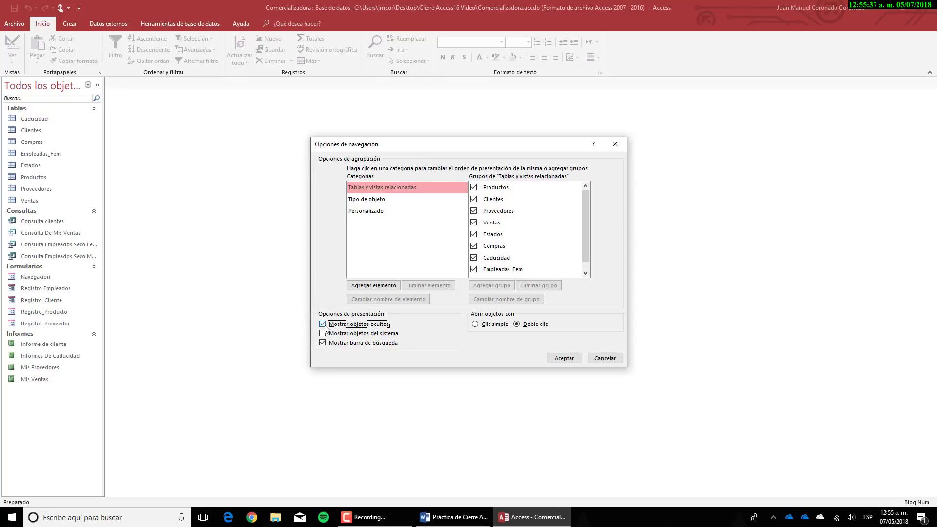
pyautogui.click(575, 360)
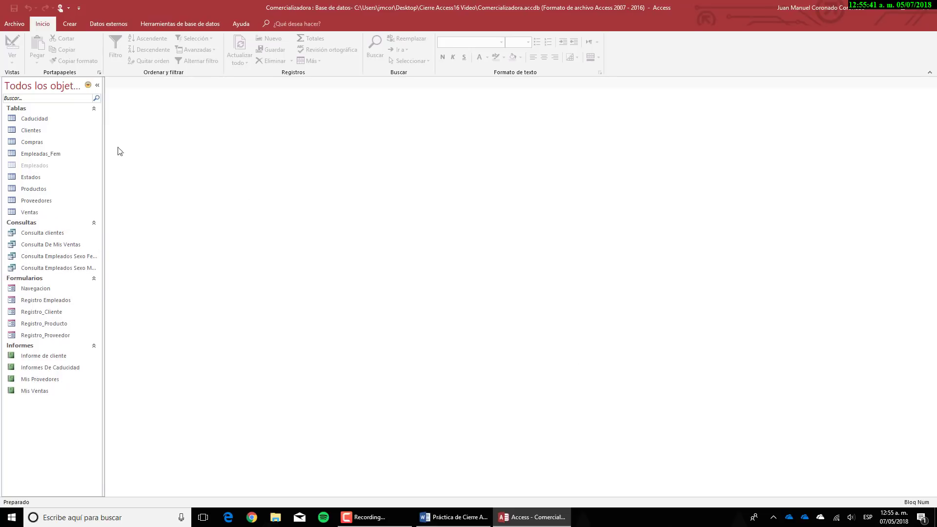
# Step: Open the Empleados table's properties and clear its Oculto attribute, checking the first task in the Word document
pyautogui.rightClick(31, 165)
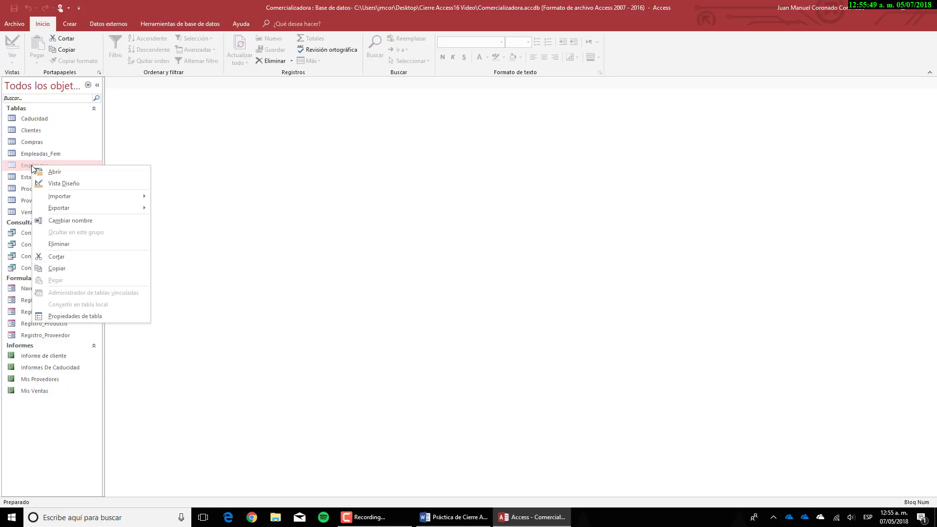
pyautogui.click(86, 316)
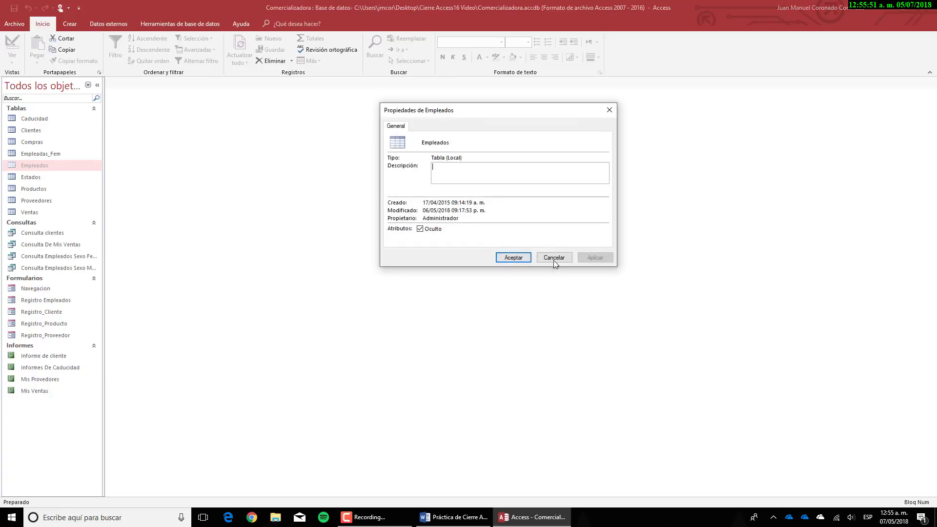
pyautogui.click(479, 519)
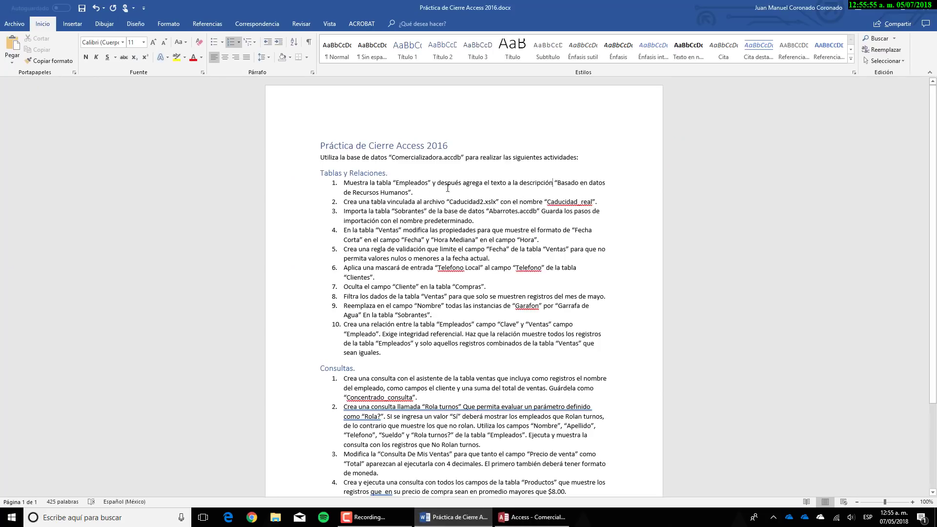
pyautogui.hotkey('alt', 'Tab')
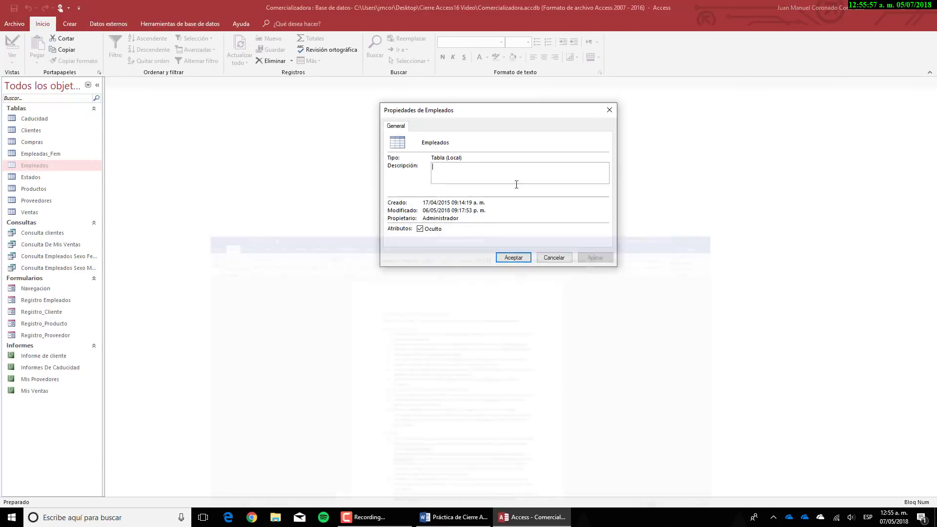
pyautogui.click(422, 232)
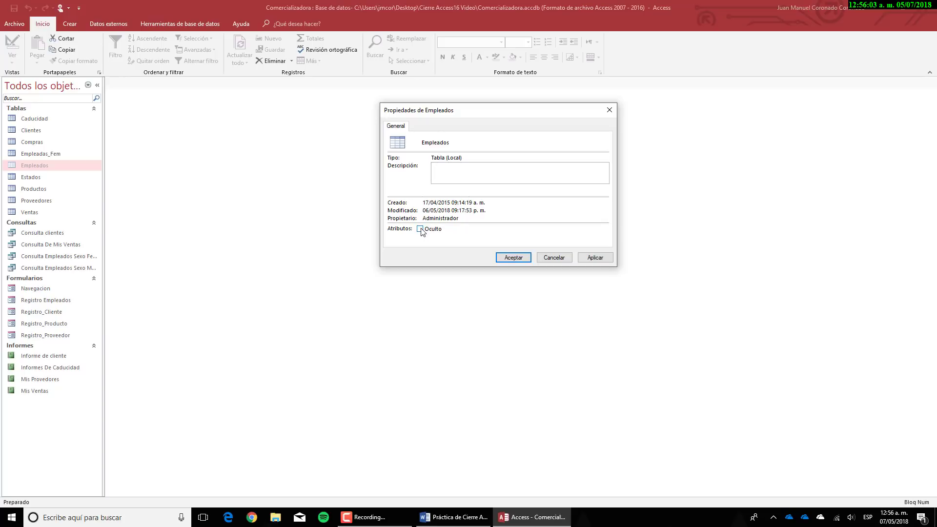
# Step: Set the Empleados table's description to "Basado en datos de Recursos Humanos" and apply the table properties
pyautogui.click(457, 176)
pyautogui.hotkey('alt', 'Tab')
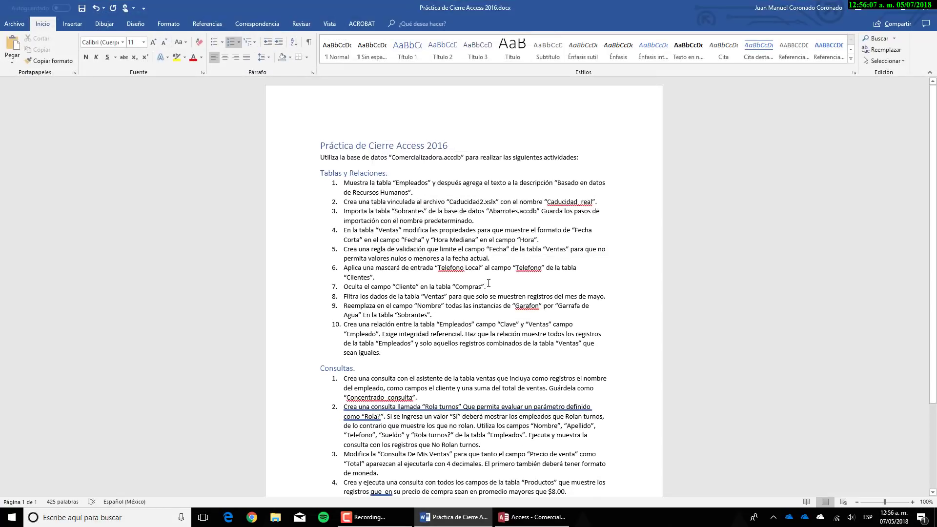
pyautogui.hotkey('alt', 'Tab')
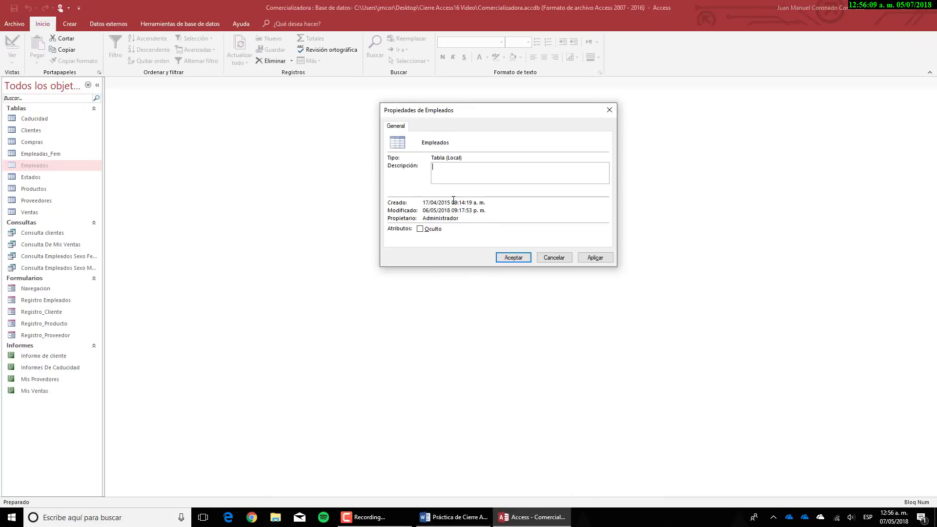
pyautogui.write('BAsado en datos de Recursos Humasos')
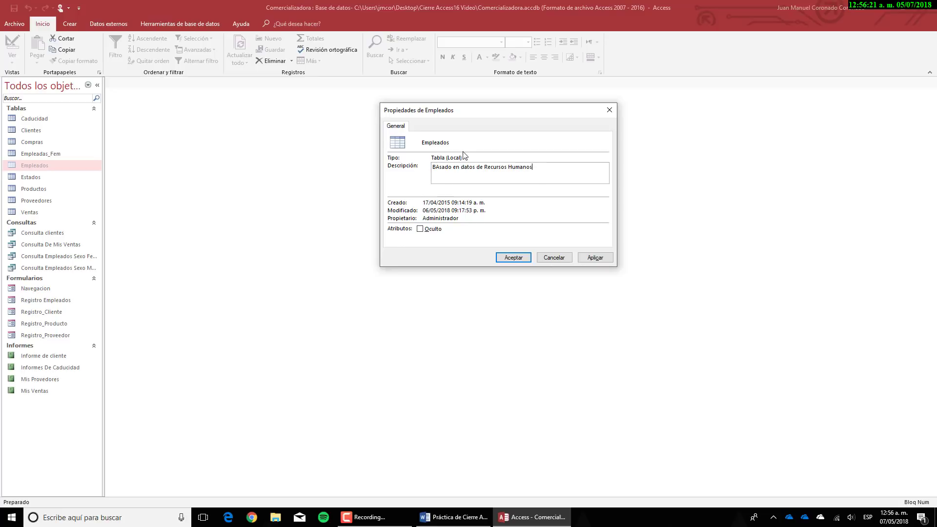
pyautogui.click(438, 167)
pyautogui.press('BackSpace')
pyautogui.write('a')
pyautogui.press('Return')
pyautogui.hotkey('alt', 'Tab')
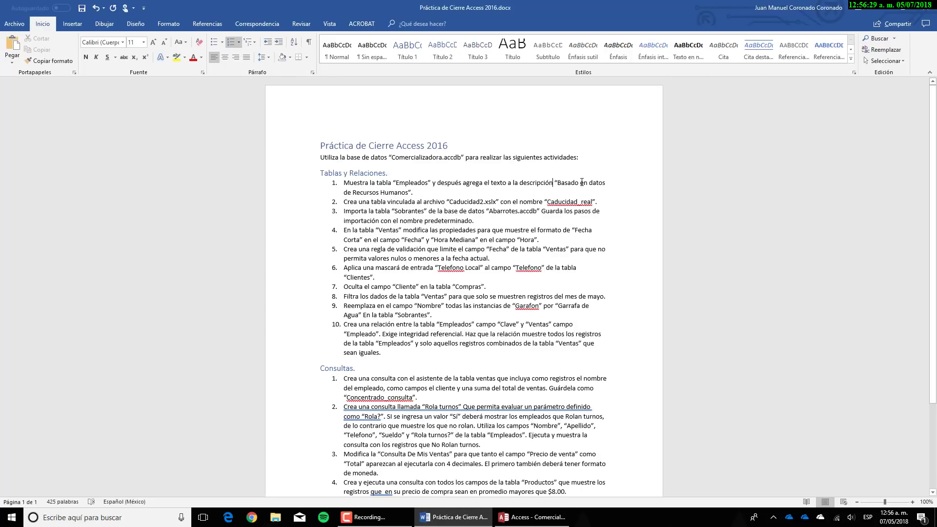
pyautogui.hotkey('alt', 'Tab')
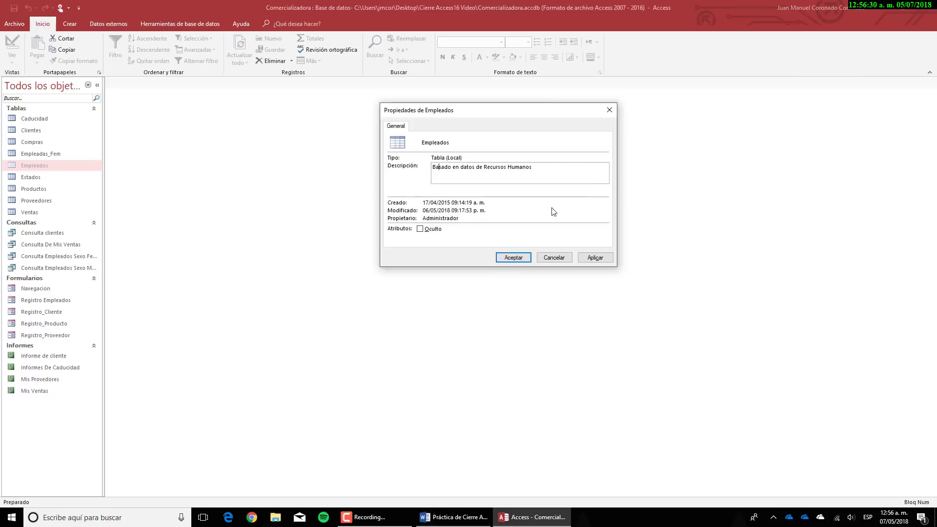
pyautogui.click(599, 258)
pyautogui.click(515, 257)
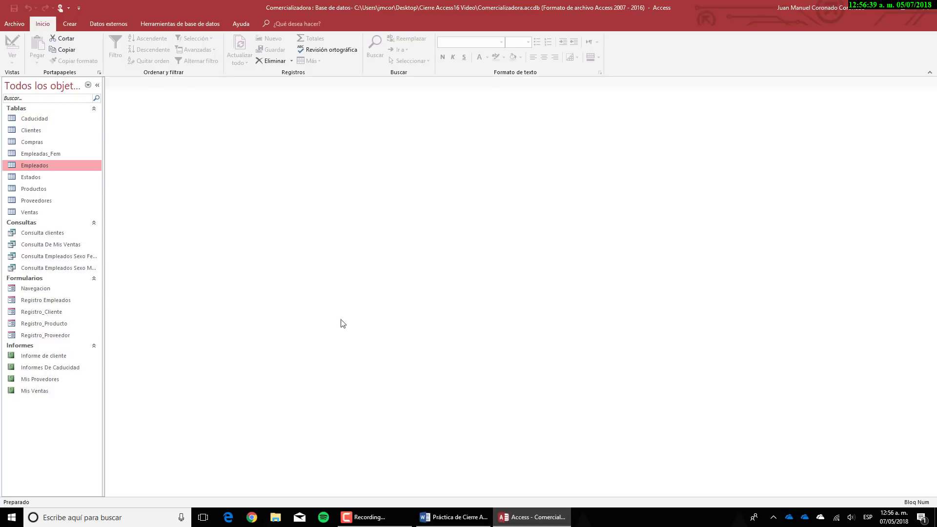
# Step: Switch to the Word document and highlight the second task, about the table linked to Caducidad2, to read it
pyautogui.click(458, 515)
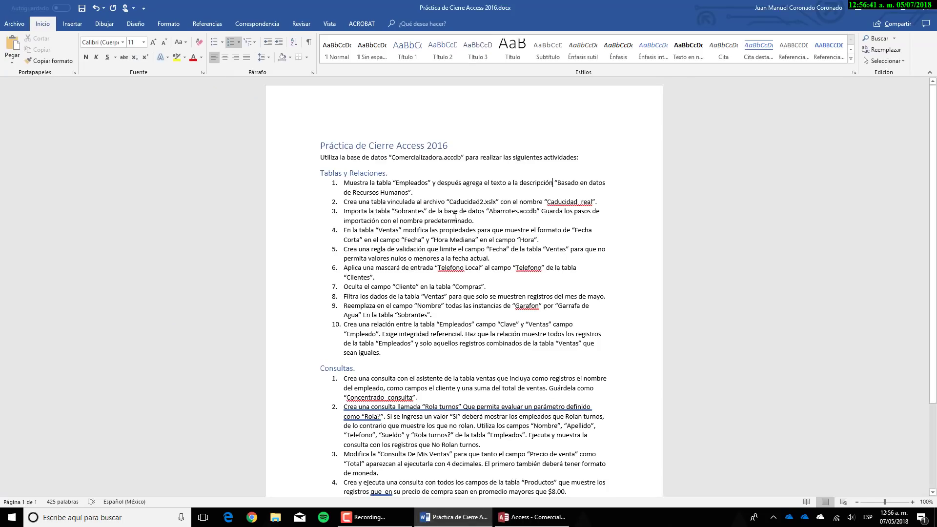
pyautogui.tripleClick(369, 184)
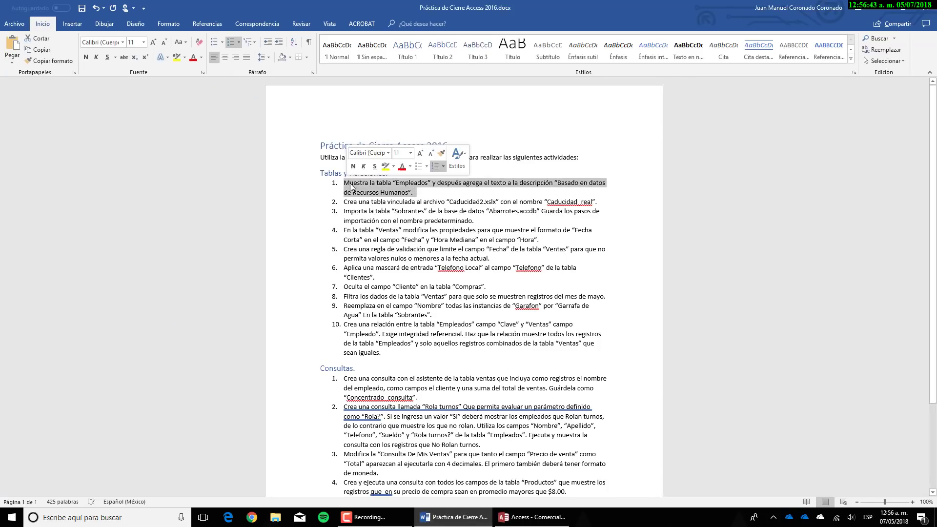
pyautogui.moveTo(343, 201); pyautogui.dragTo(603, 201)
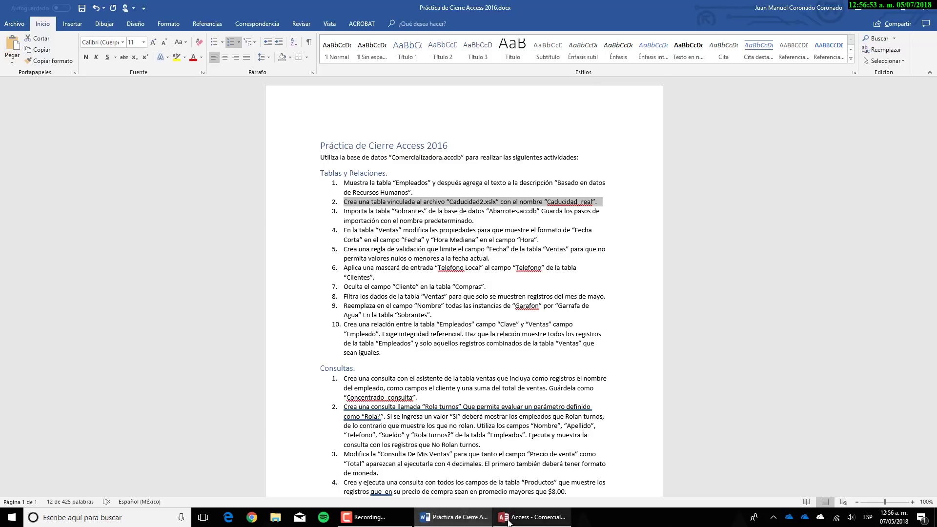
# Step: Switch to Access and start bringing in an Excel file, choosing to link to the data source by creating a linked table
pyautogui.click(532, 517)
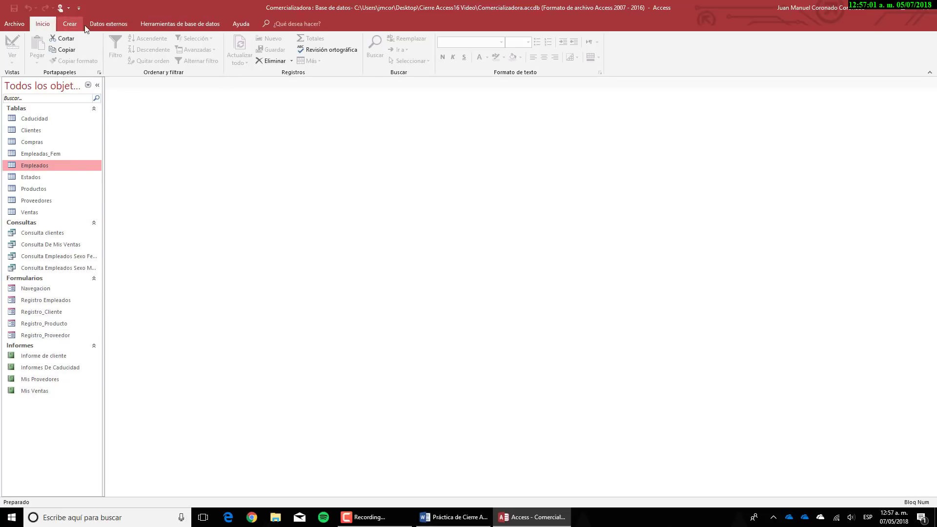
pyautogui.click(110, 25)
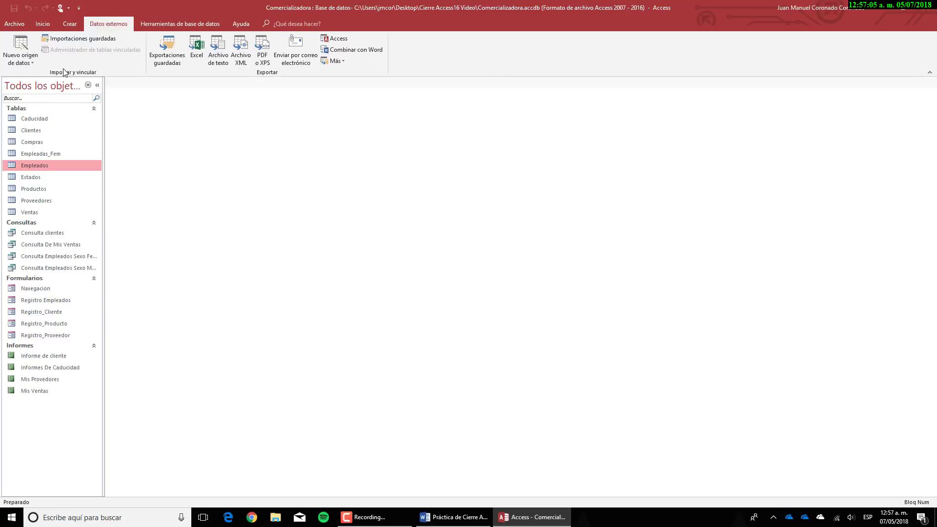
pyautogui.click(25, 66)
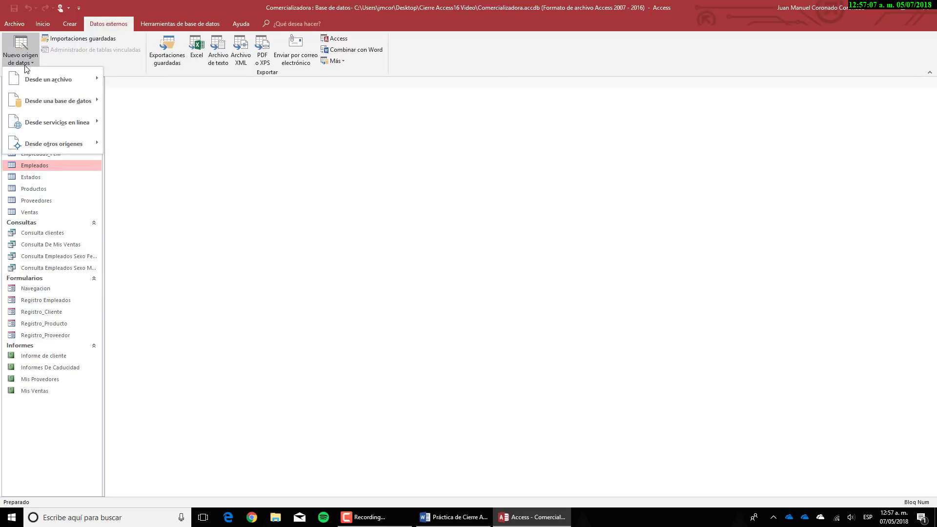
pyautogui.moveTo(44, 81)
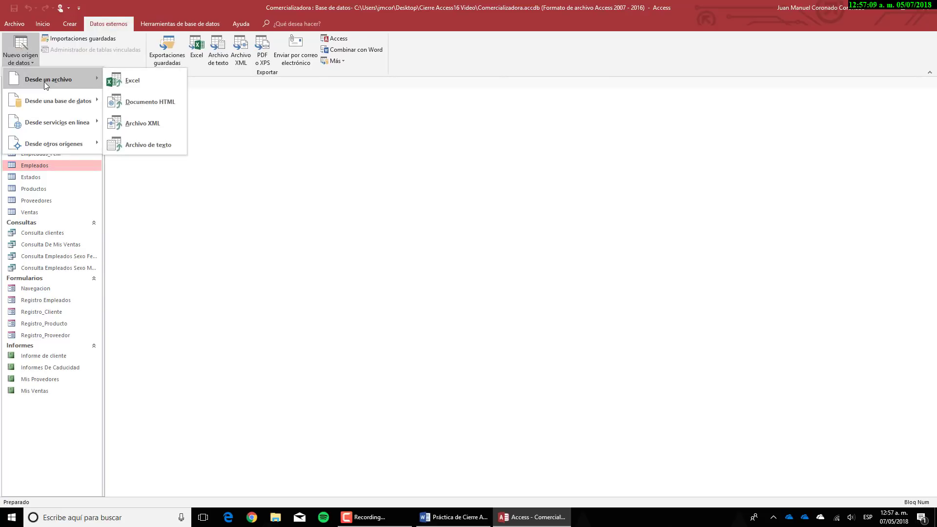
pyautogui.click(137, 79)
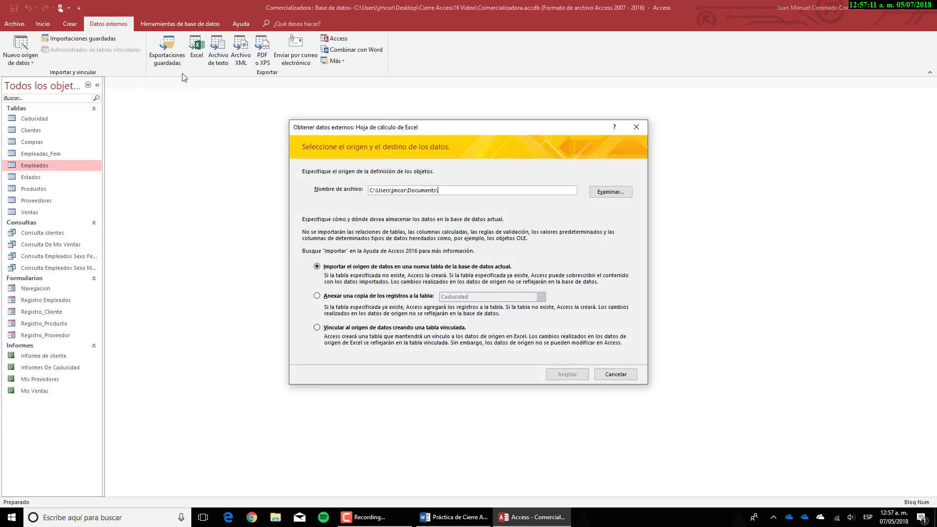
pyautogui.click(361, 328)
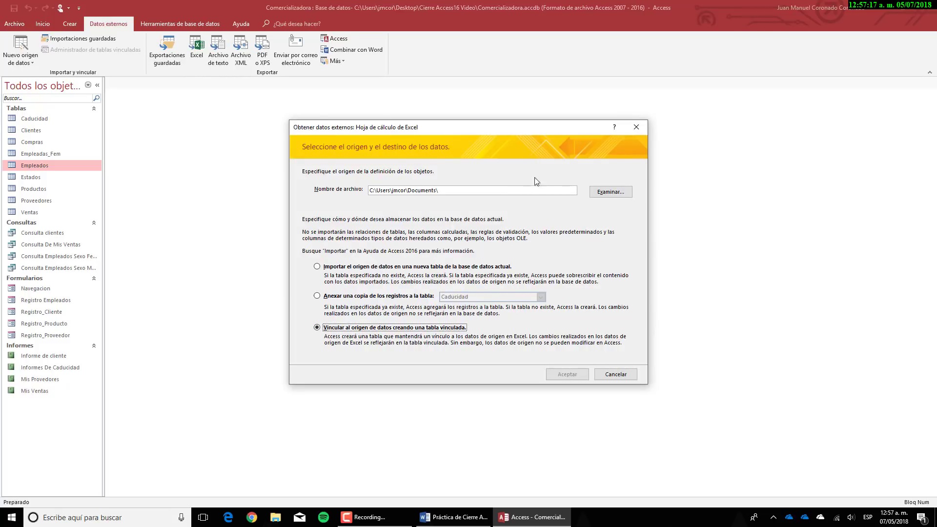
# Step: Choose Caducidad2.xlsx from the desktop's Cierre Access16 Video folder as the source file and accept the link settings
pyautogui.click(605, 195)
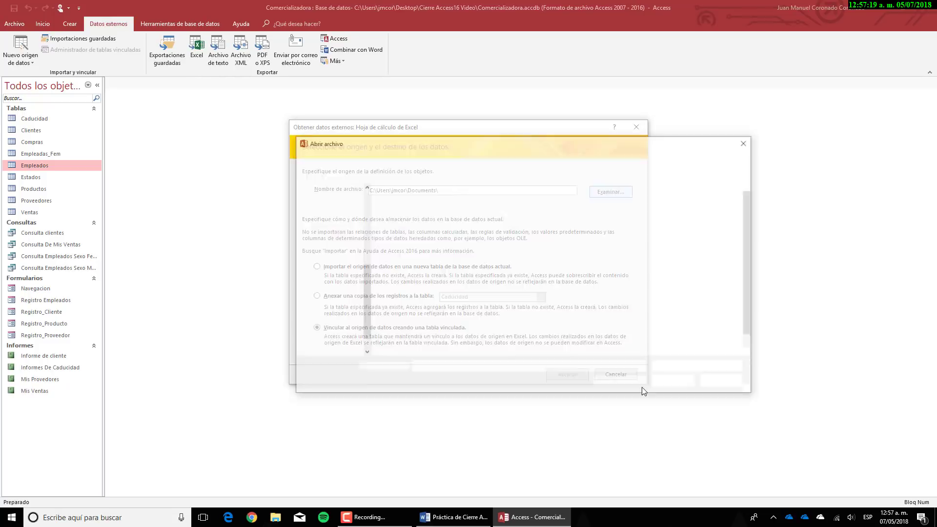
pyautogui.scroll(5, 356, 242)
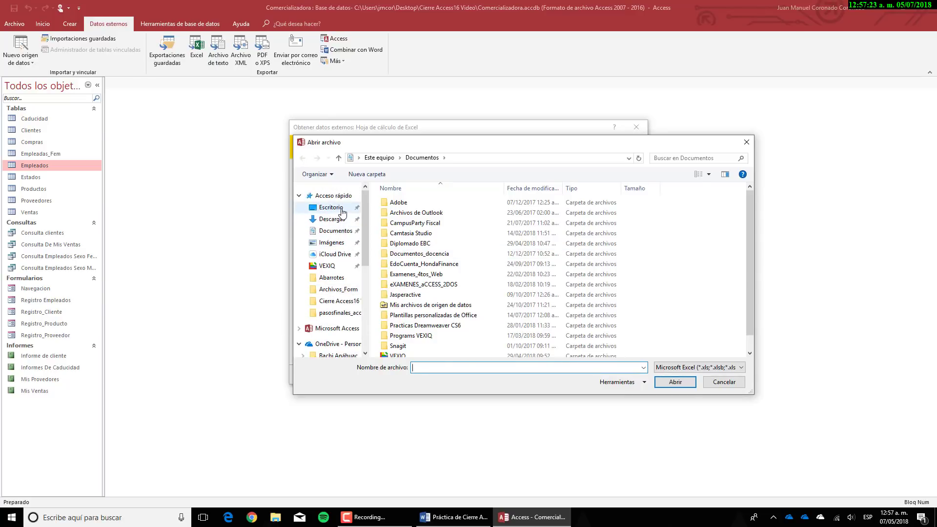
pyautogui.click(330, 208)
pyautogui.doubleClick(424, 233)
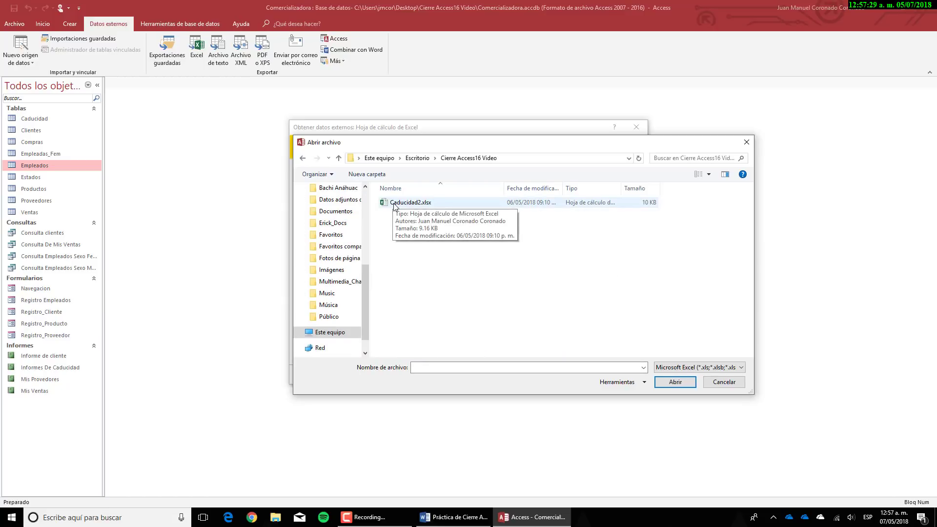
pyautogui.doubleClick(396, 203)
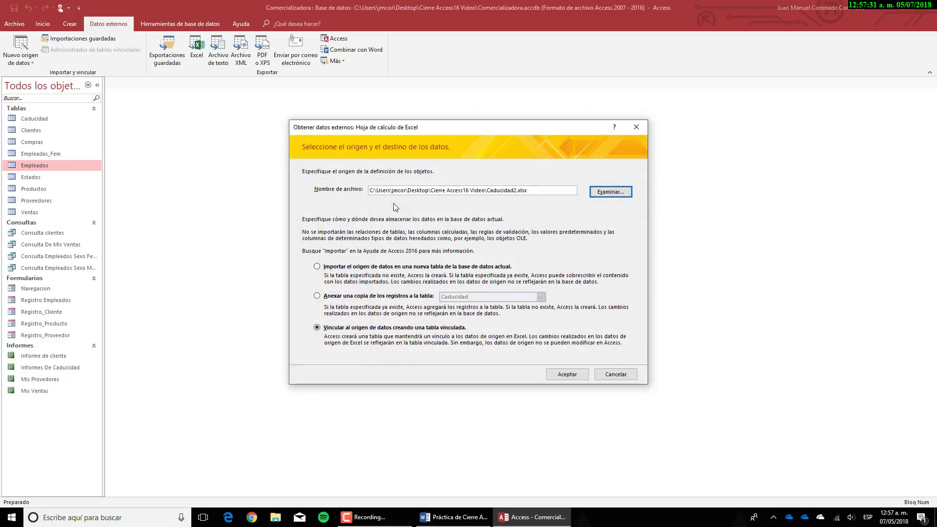
pyautogui.click(567, 374)
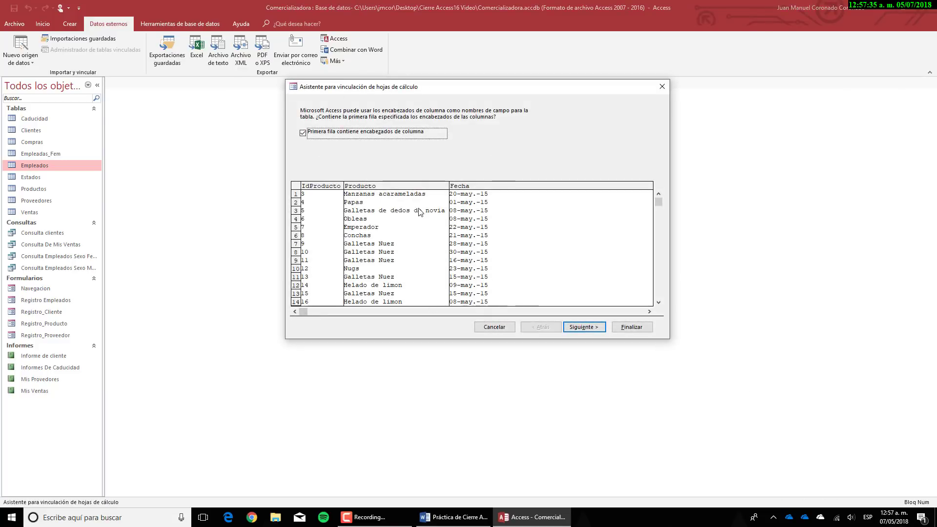
# Step: Keep the first row as column headings, name the linked table Caducidad_real as the Word document requests, and finish the linking wizard
pyautogui.click(464, 522)
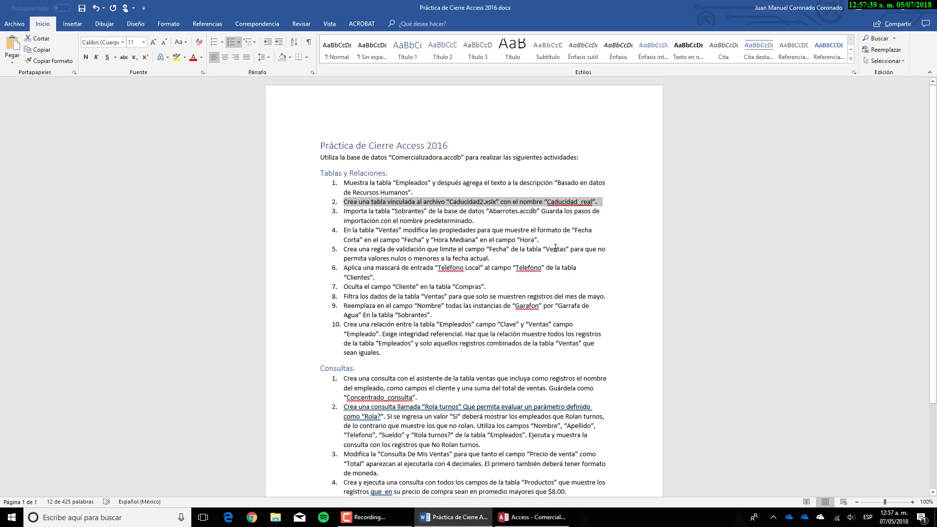
pyautogui.click(529, 516)
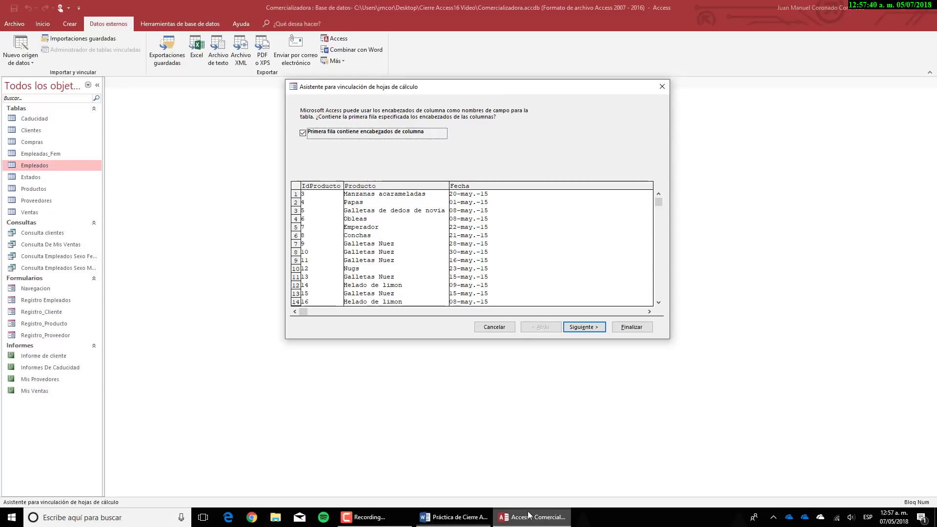
pyautogui.click(574, 327)
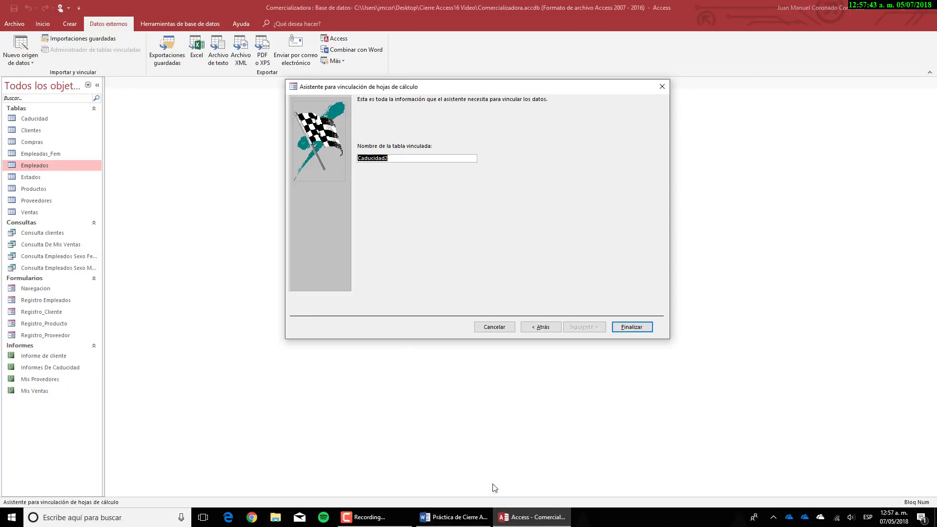
pyautogui.click(478, 516)
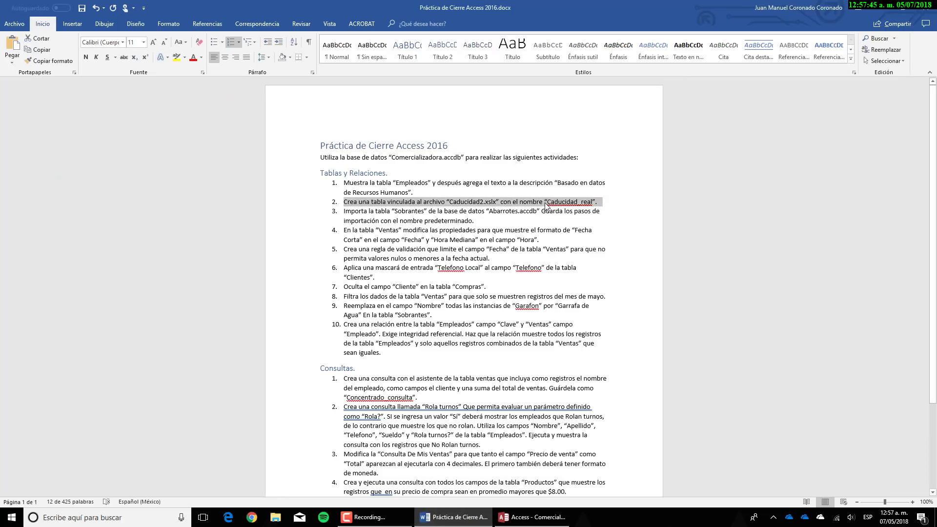
pyautogui.click(532, 517)
pyautogui.click(393, 159)
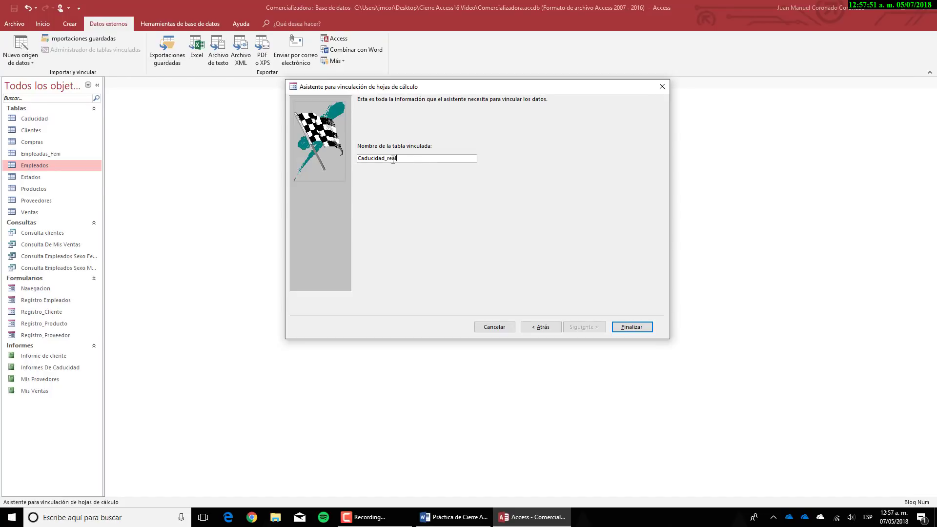
pyautogui.click(617, 325)
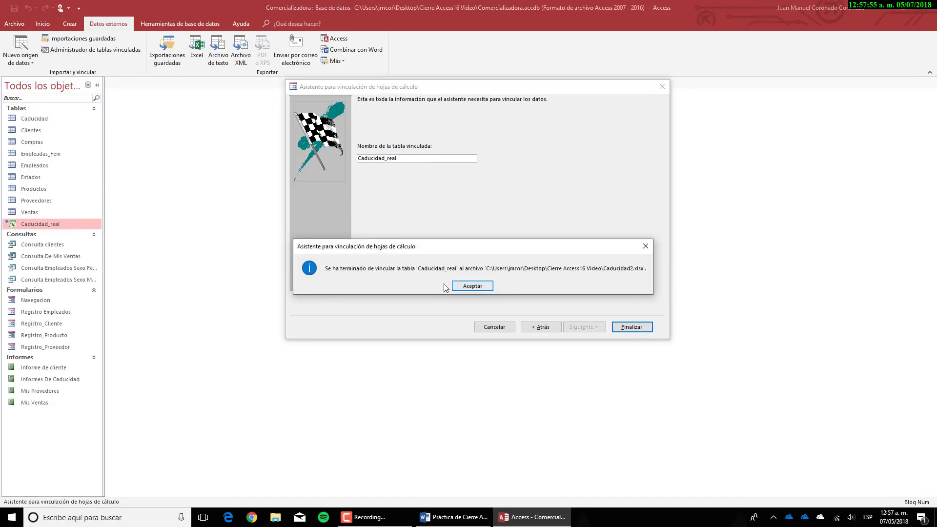
pyautogui.click(465, 286)
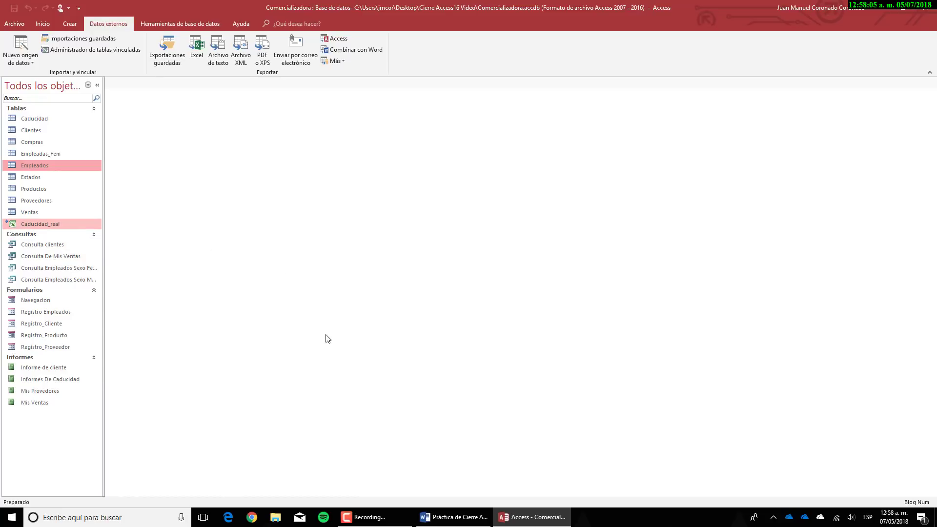
# Step: Open the linked Caducidad_real table to examine its records, and close it
pyautogui.doubleClick(22, 224)
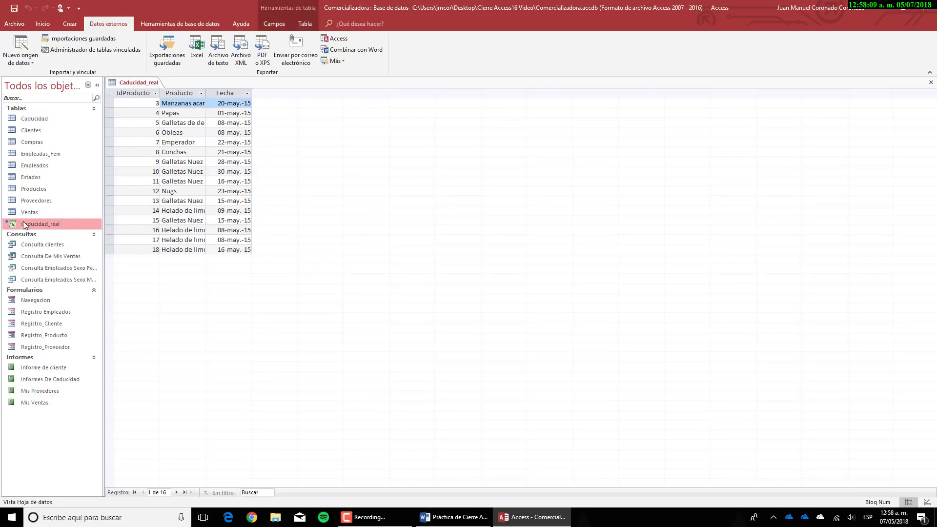
pyautogui.rightClick(157, 85)
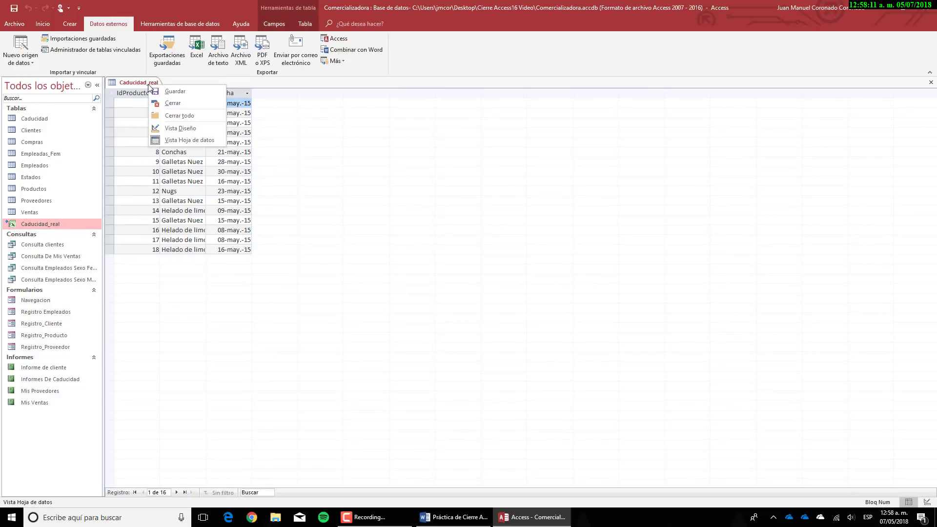
pyautogui.click(172, 104)
# Step: Highlight the third task in the Word document to read it, and in Access choose Abarrotes.accdb as the database to import objects from
pyautogui.click(439, 516)
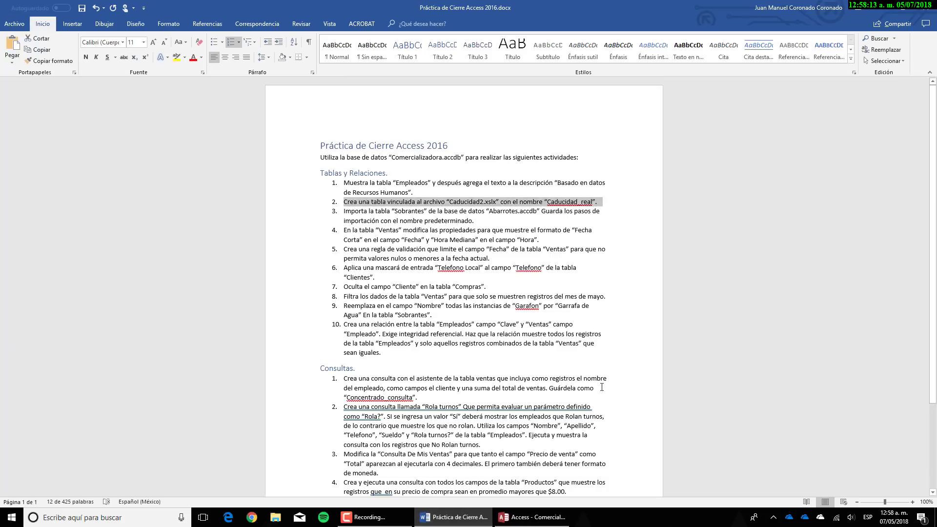
pyautogui.tripleClick(352, 213)
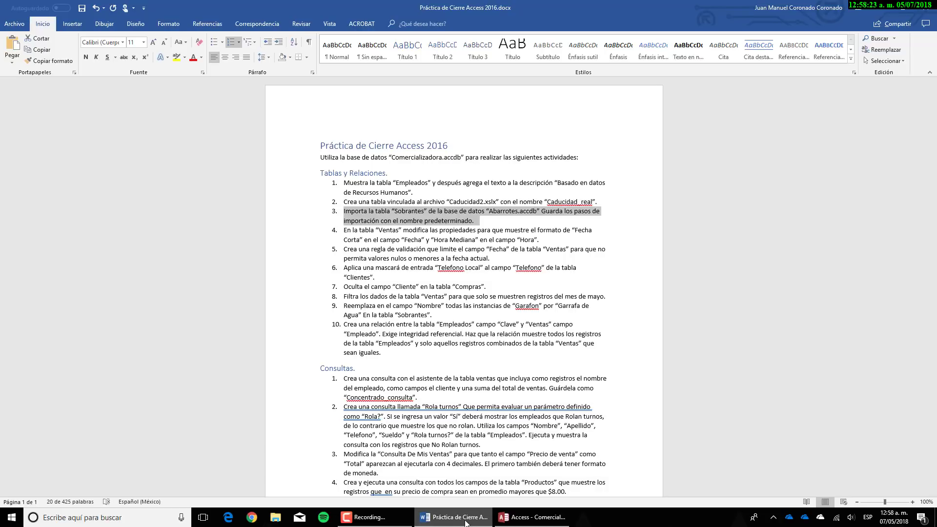
pyautogui.click(531, 517)
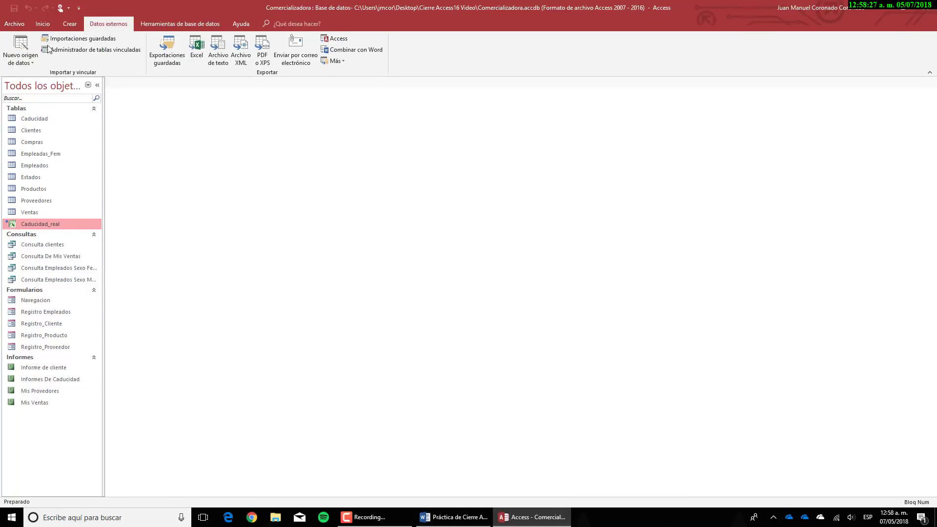
pyautogui.click(31, 59)
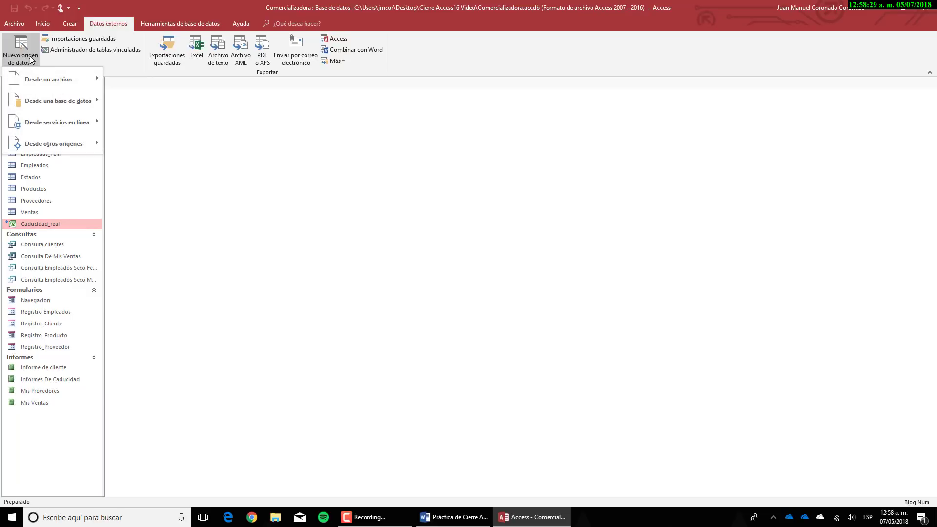
pyautogui.moveTo(43, 104)
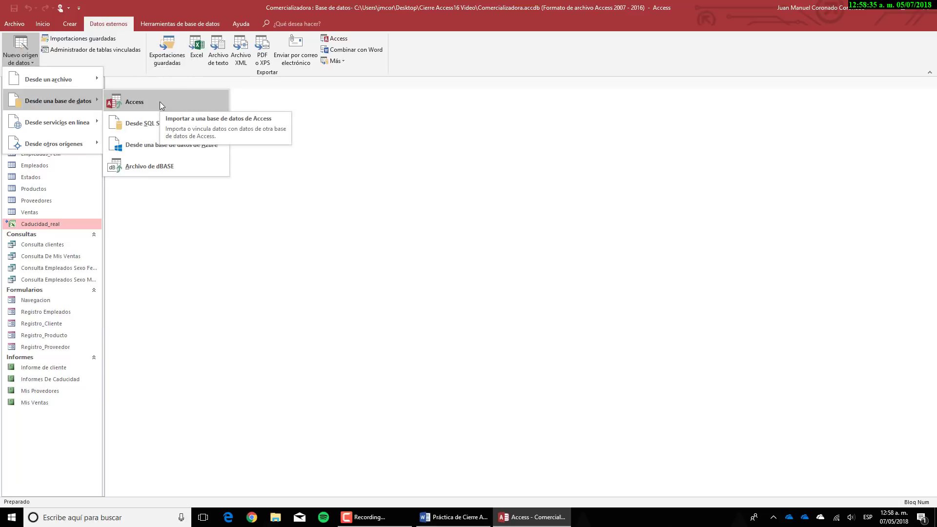
pyautogui.click(160, 101)
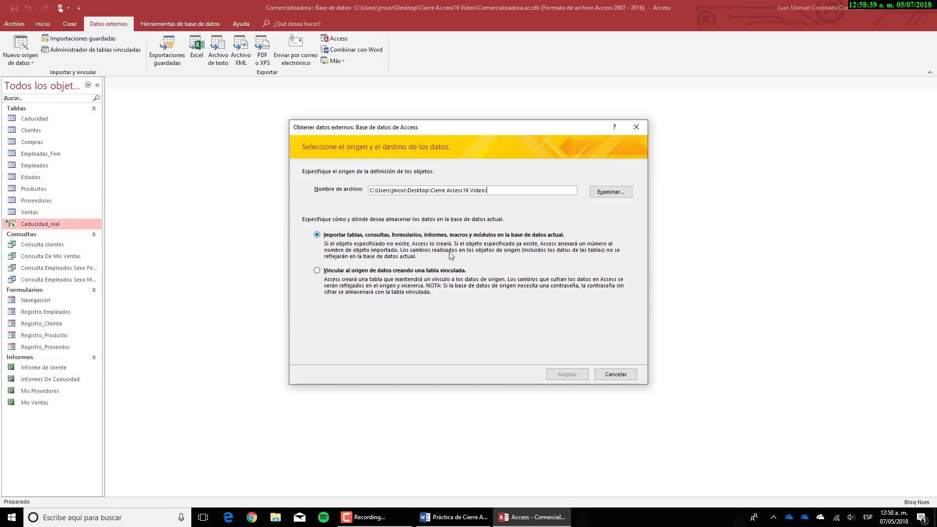
pyautogui.click(610, 192)
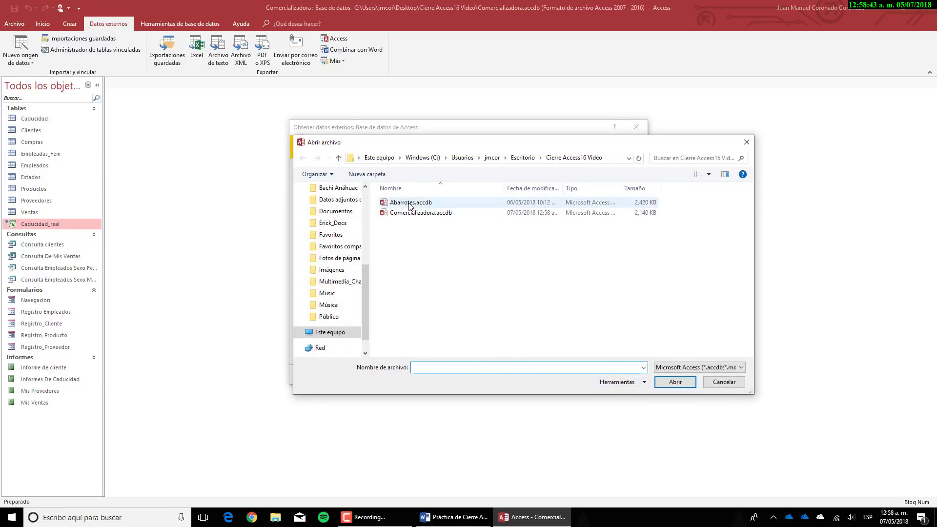
pyautogui.doubleClick(409, 203)
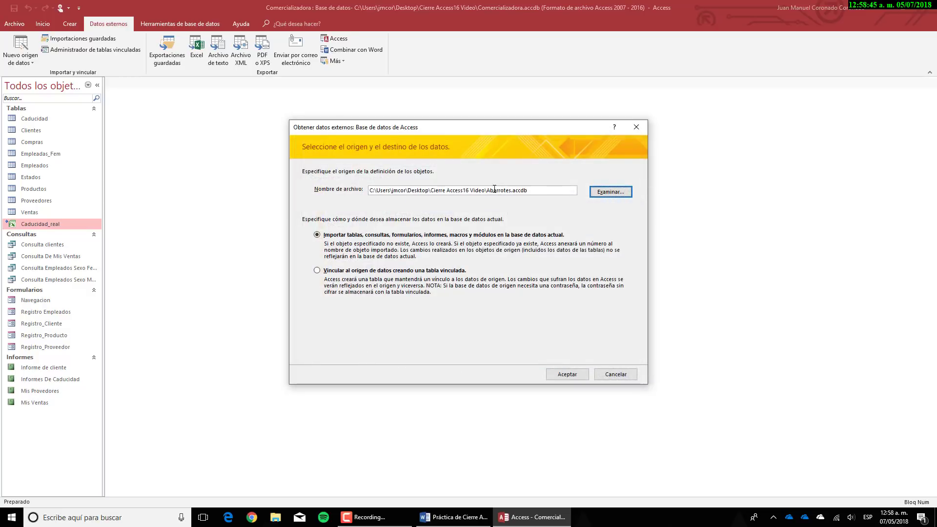
pyautogui.click(564, 374)
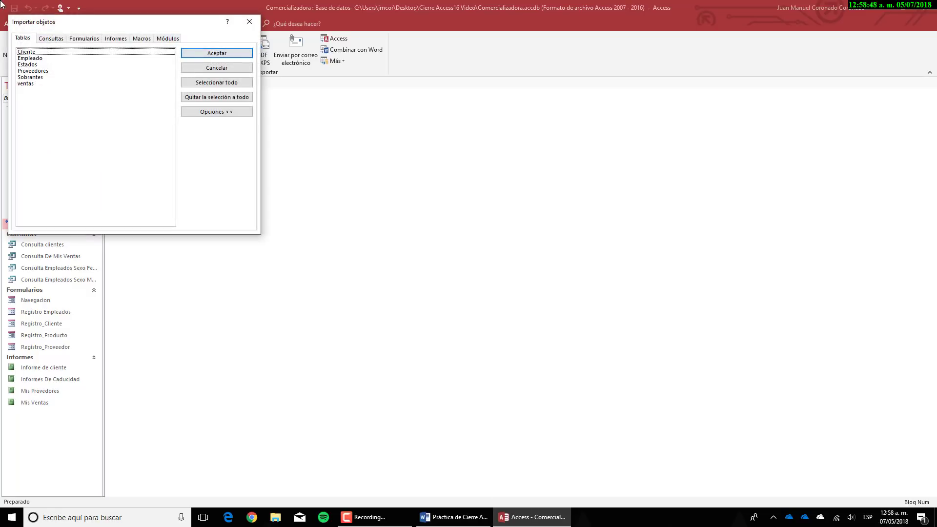
# Step: Select only the Sobrantes table among the Abarrotes objects and import it
pyautogui.click(34, 78)
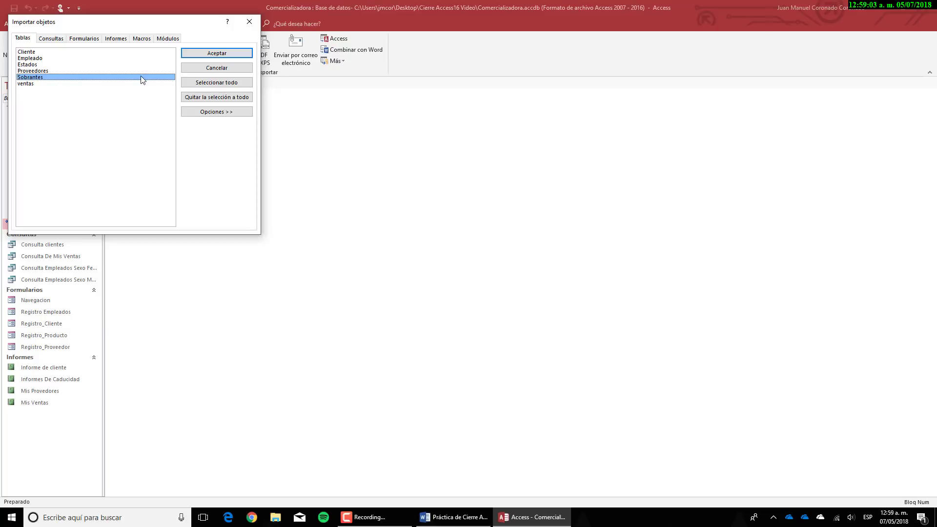
pyautogui.click(210, 97)
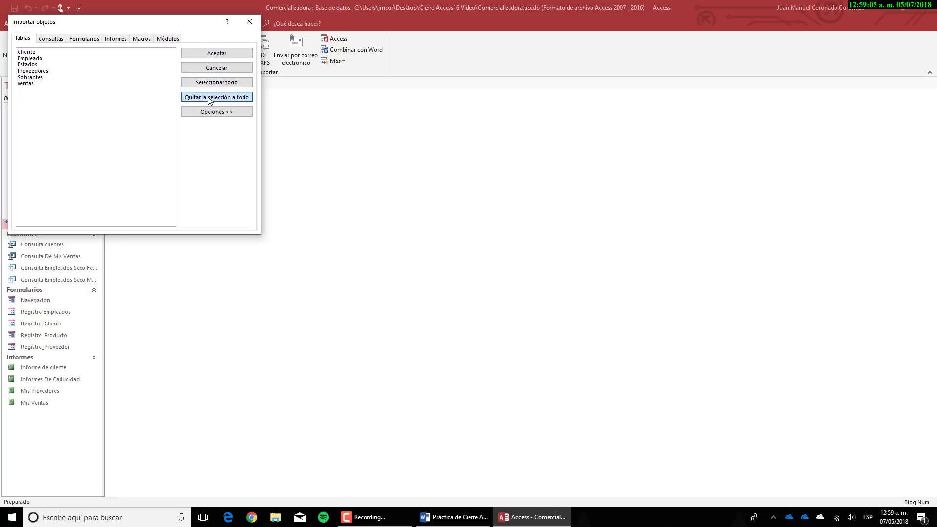
pyautogui.click(32, 78)
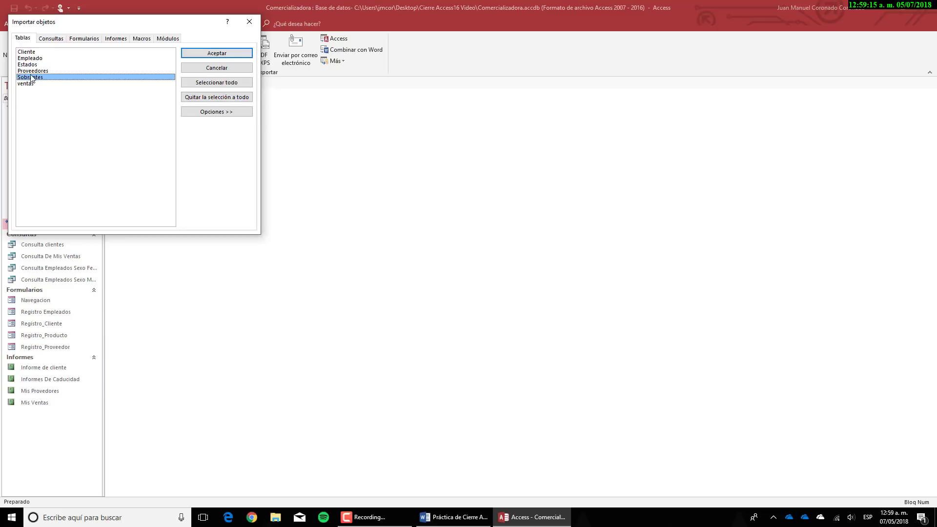
pyautogui.click(198, 54)
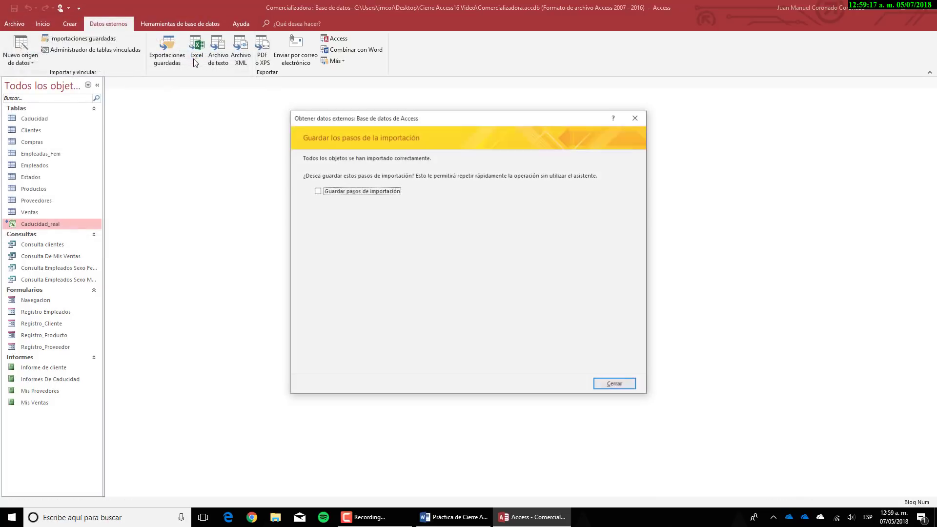
# Step: Save the import steps under the default name "Importación: Abarrotes", after checking the third task in the Word document
pyautogui.click(317, 190)
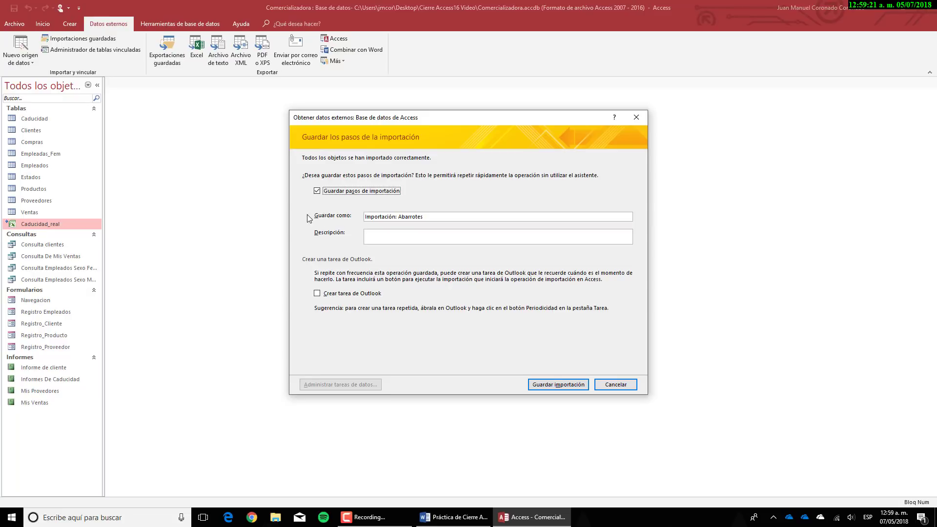
pyautogui.click(454, 517)
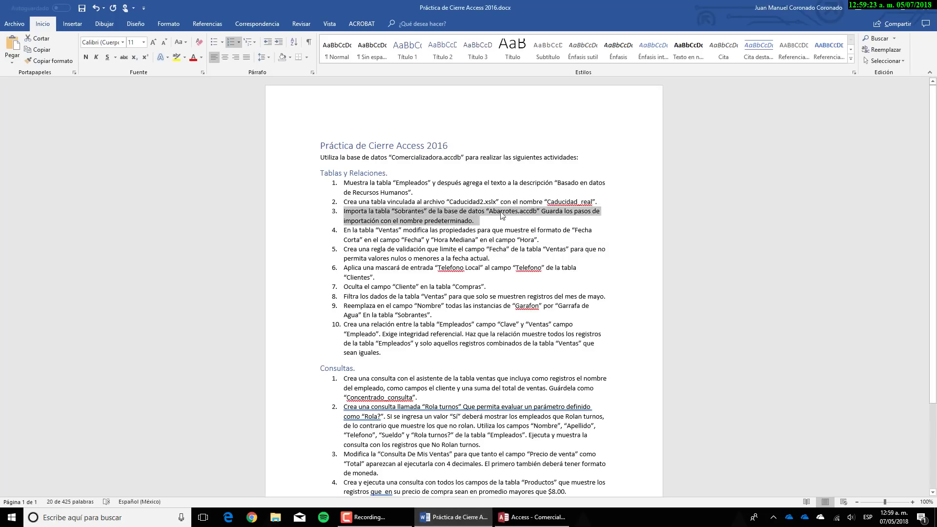
pyautogui.click(532, 517)
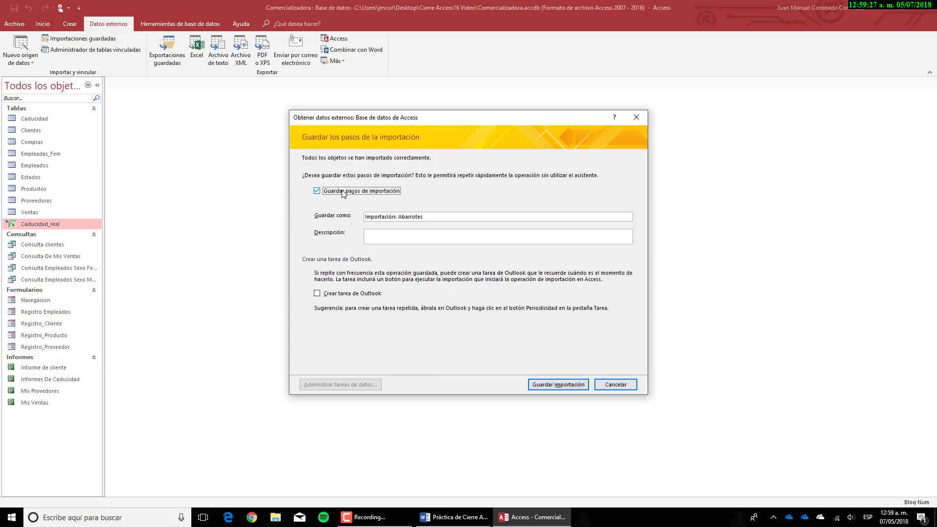
pyautogui.click(549, 385)
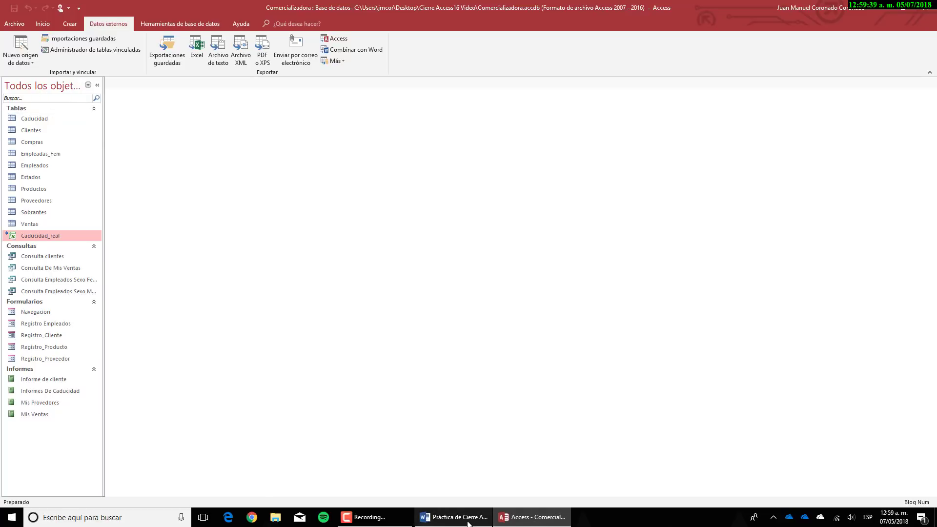
# Step: Highlight the fourth task in the Word document to read the Ventas format requirements, and return to Access
pyautogui.click(453, 516)
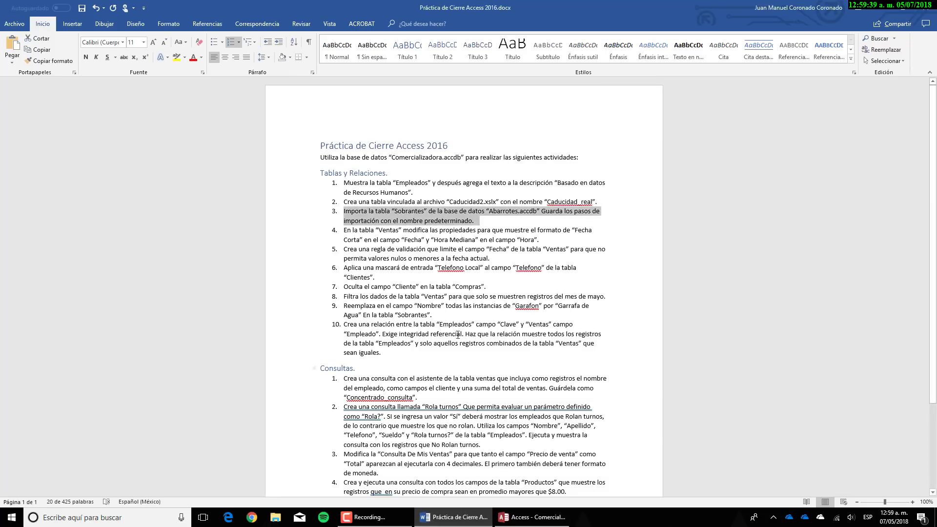
pyautogui.doubleClick(388, 239)
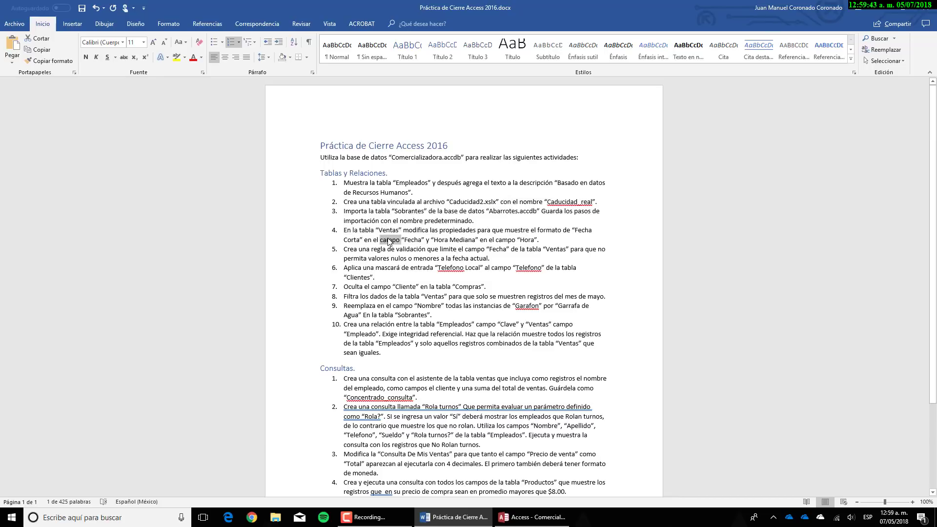
pyautogui.click(388, 239)
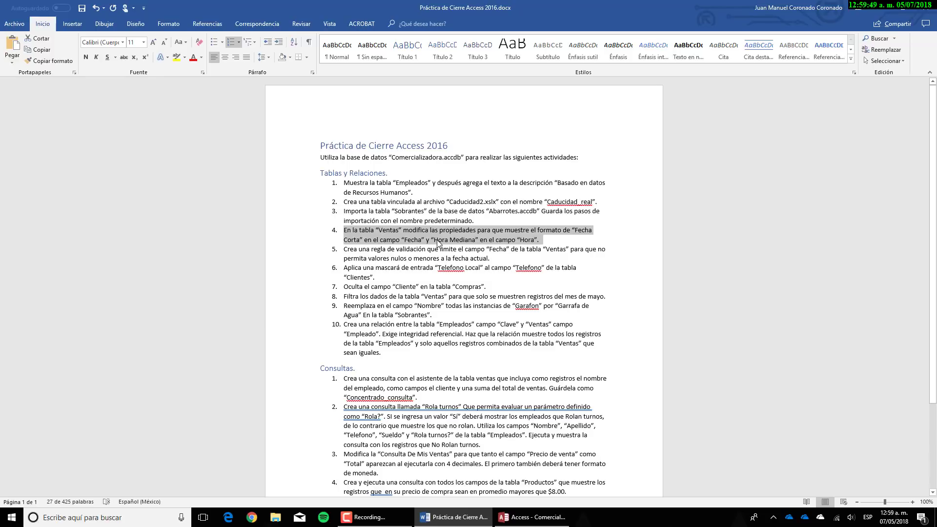
pyautogui.click(530, 518)
pyautogui.click(529, 518)
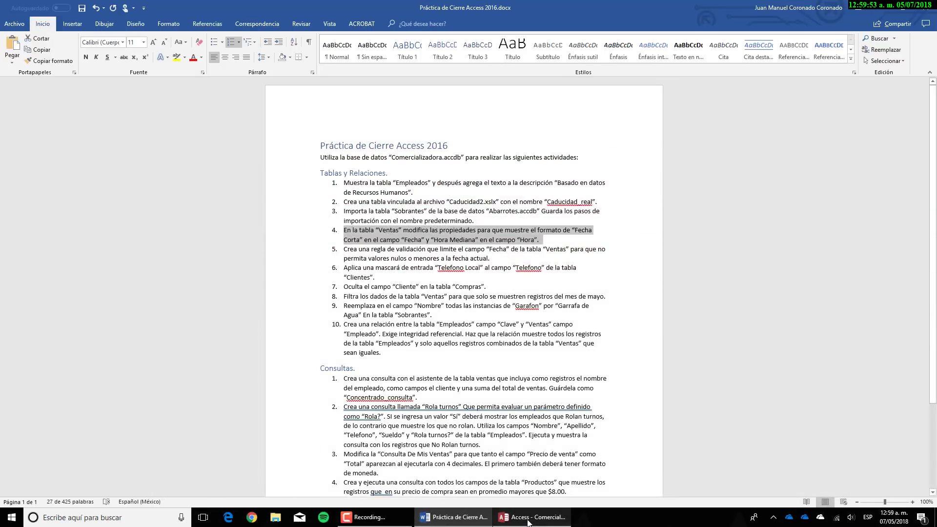
pyautogui.click(528, 520)
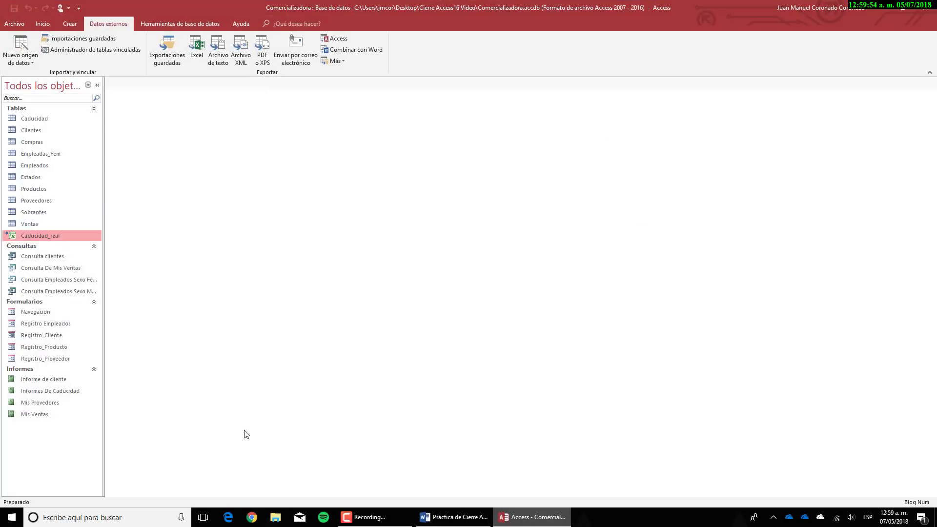
# Step: Open the Ventas table and set the Fecha field's format to Fecha corta, rechecking the task in Word
pyautogui.click(38, 225)
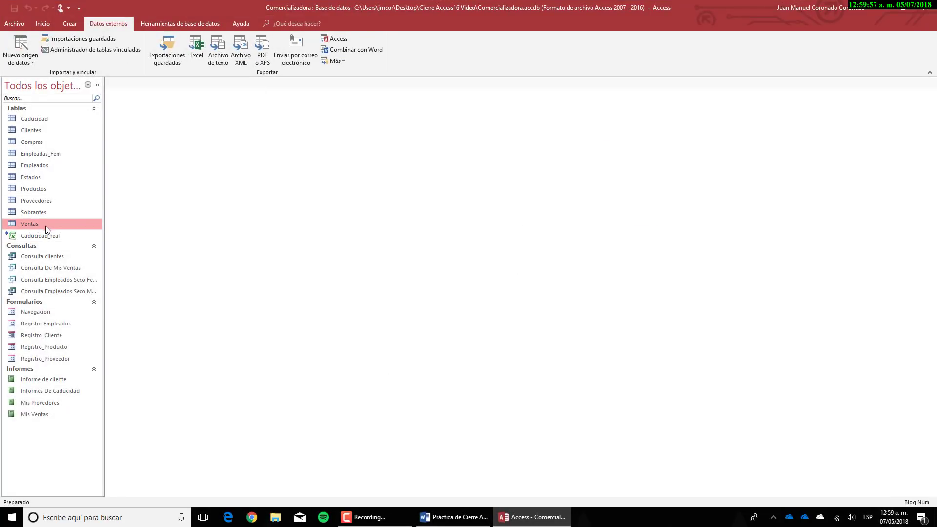
pyautogui.doubleClick(43, 224)
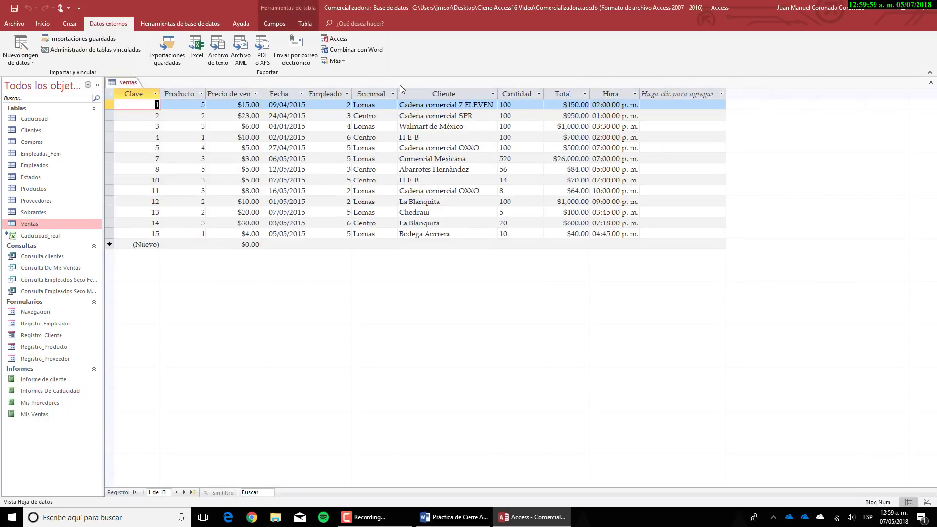
pyautogui.click(286, 29)
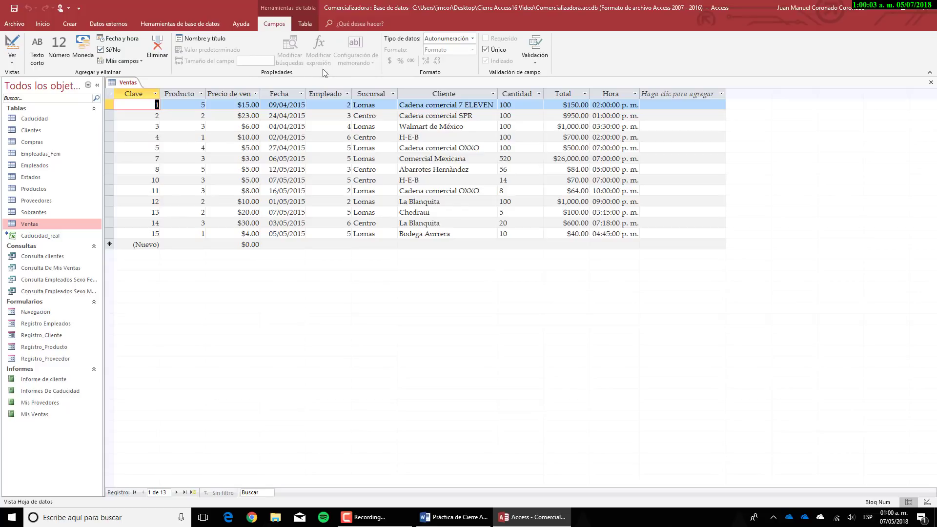
pyautogui.click(285, 88)
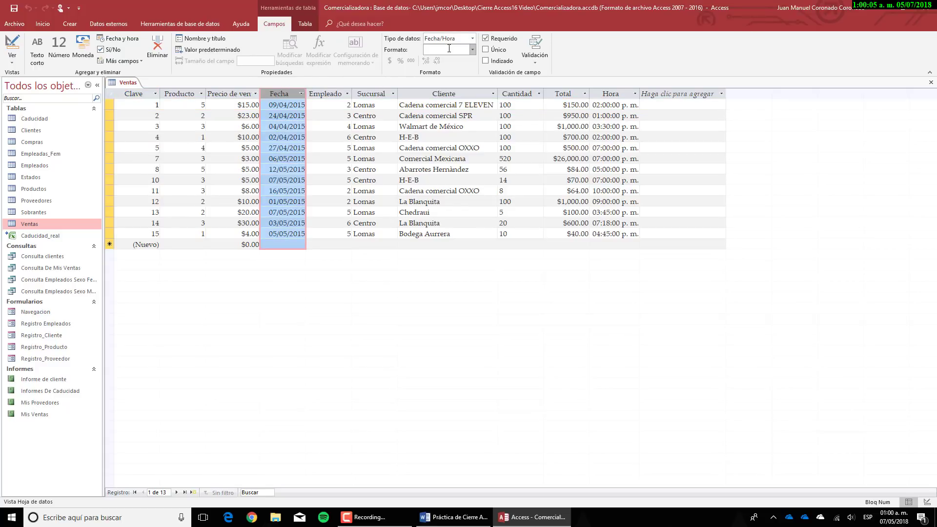
pyautogui.click(472, 50)
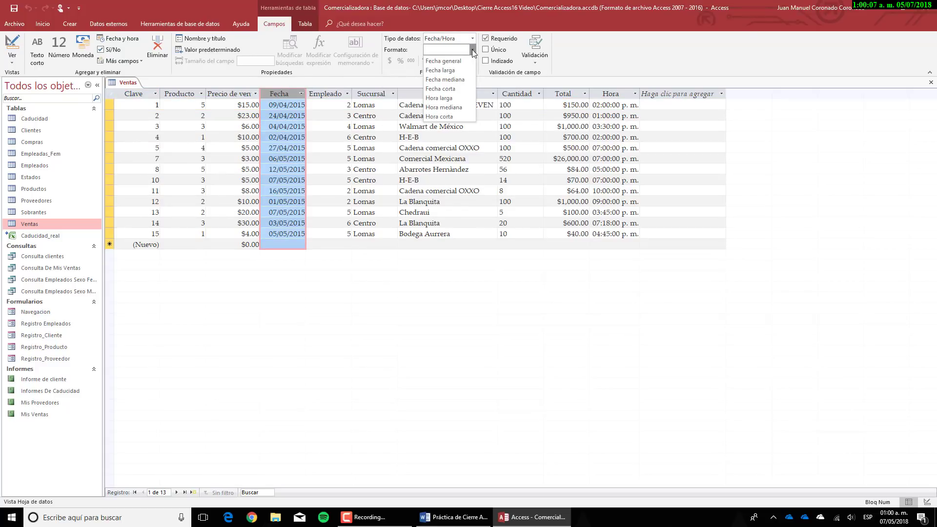
pyautogui.click(472, 50)
pyautogui.click(460, 516)
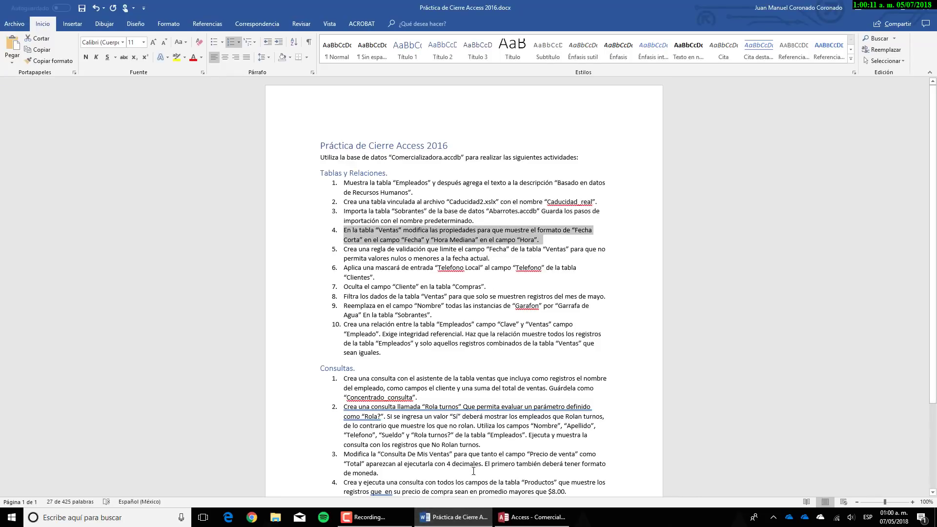
pyautogui.click(532, 517)
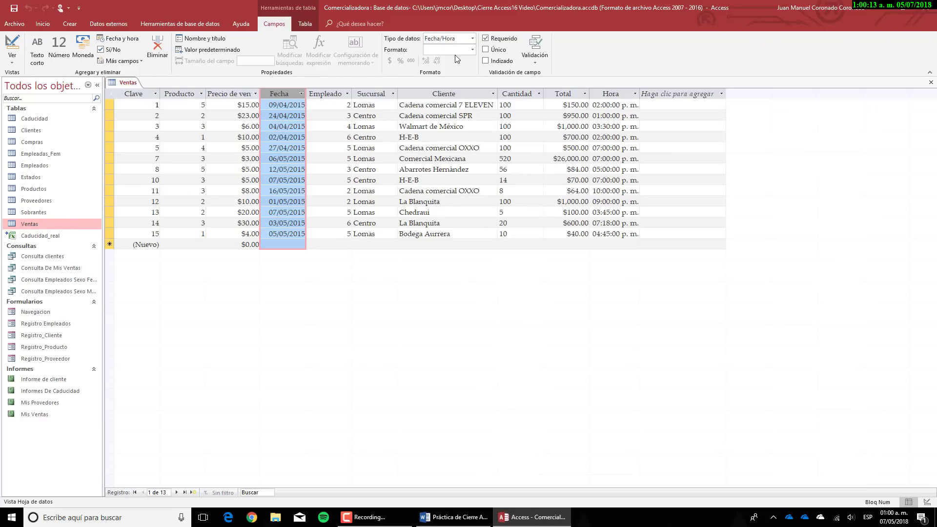
pyautogui.click(472, 50)
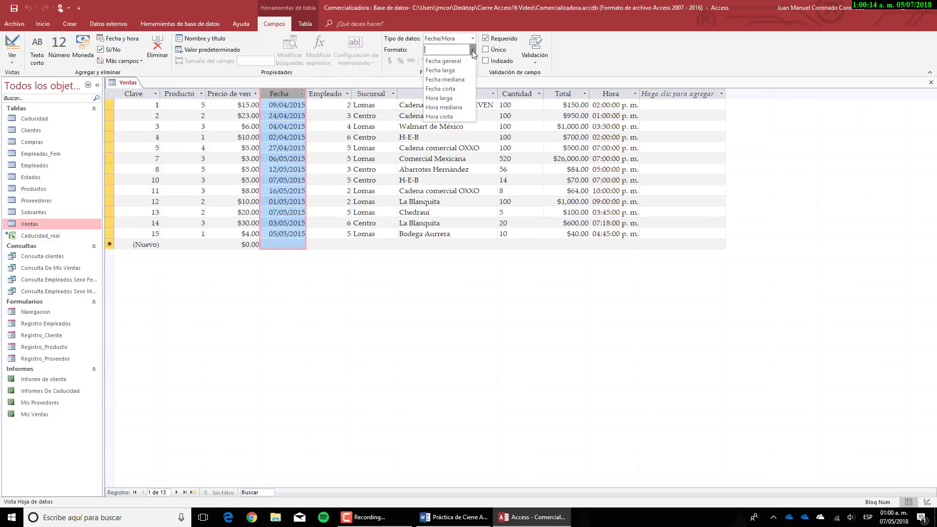
pyautogui.click(456, 89)
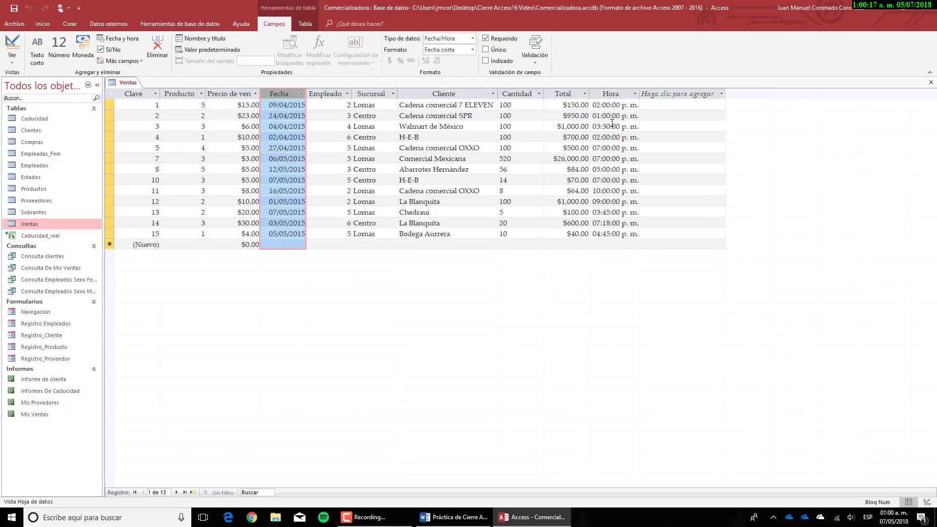
# Step: Switch the Ventas table to design view and set the Hora field's format to Hora mediana, as the Word document requests
pyautogui.rightClick(130, 83)
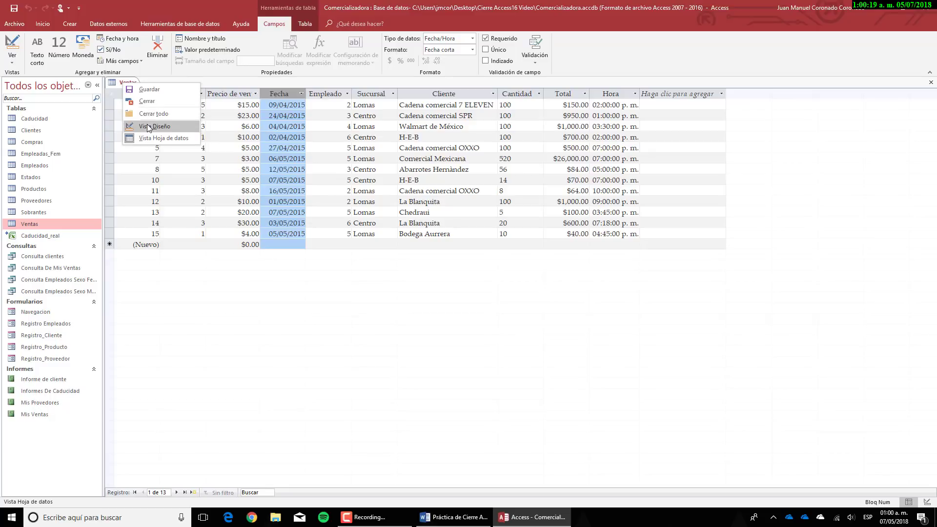
pyautogui.click(161, 127)
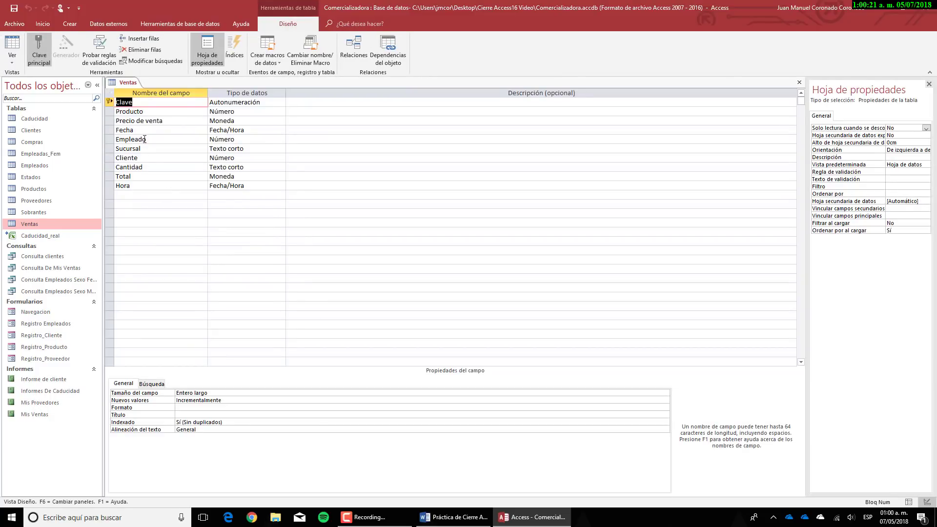
pyautogui.click(143, 129)
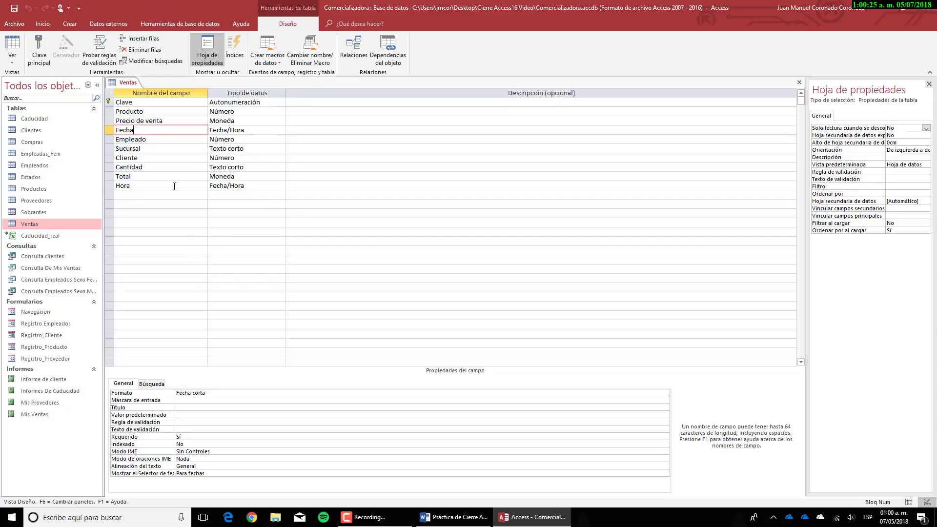
pyautogui.click(454, 518)
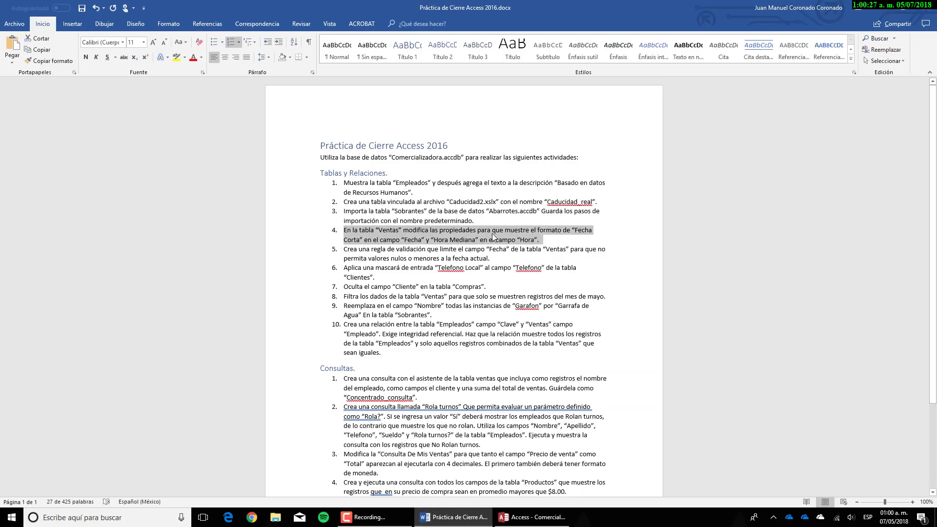
pyautogui.hotkey('alt', 'Tab')
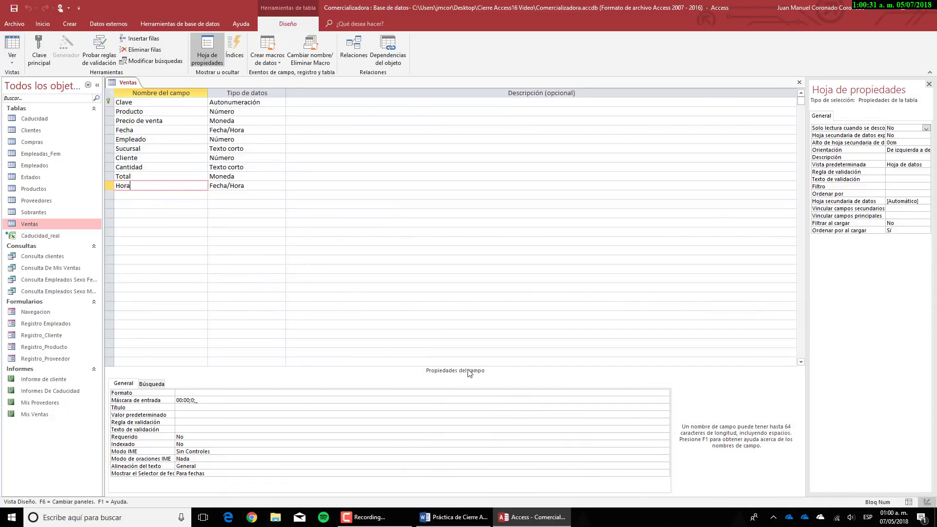
pyautogui.click(187, 392)
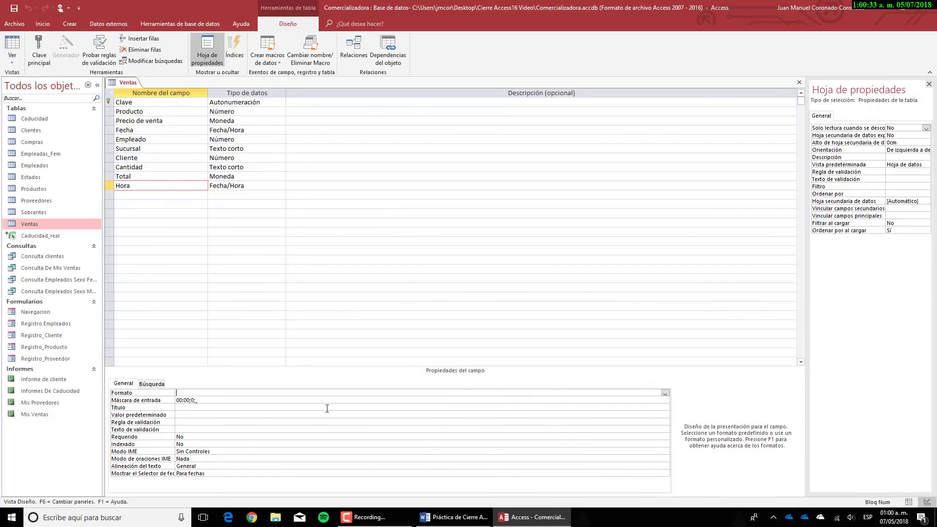
pyautogui.click(665, 393)
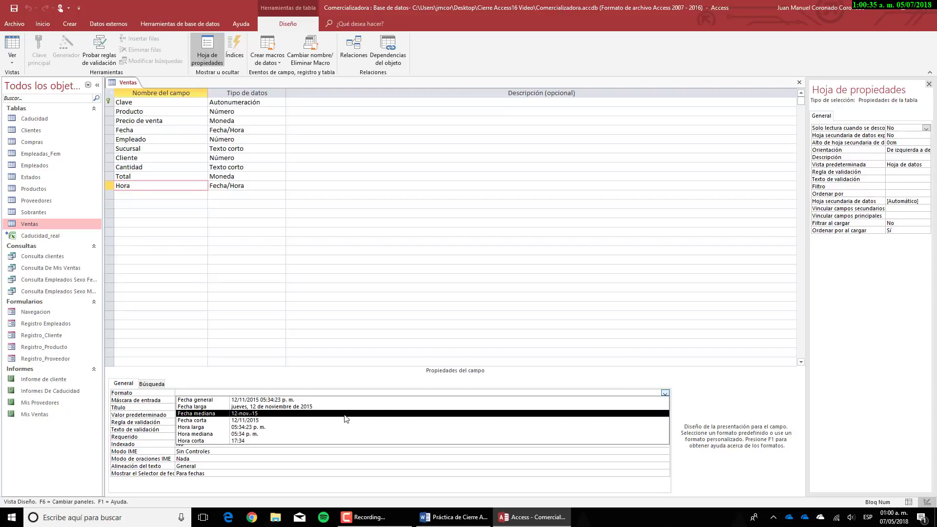
pyautogui.click(311, 434)
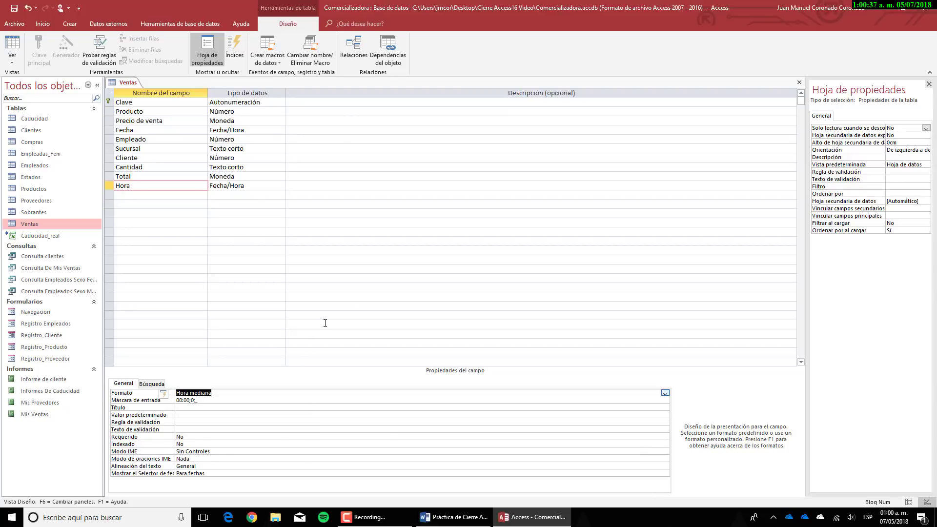
# Step: Save the design changes to the Ventas table and close it
pyautogui.rightClick(125, 83)
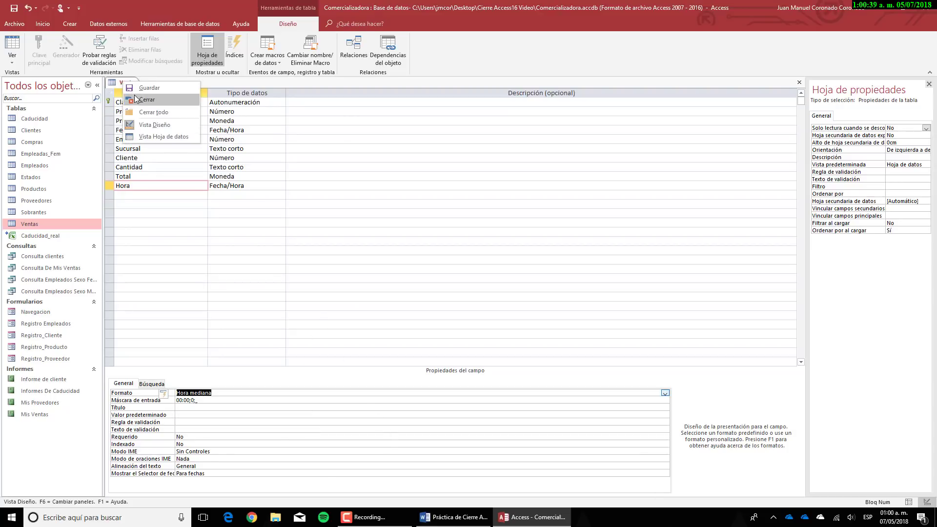
pyautogui.click(137, 89)
pyautogui.rightClick(135, 83)
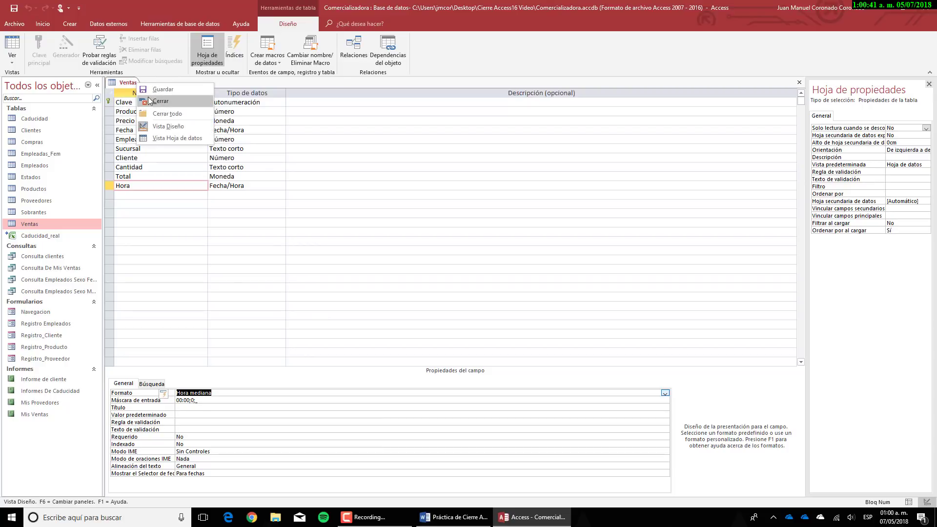
pyautogui.click(146, 100)
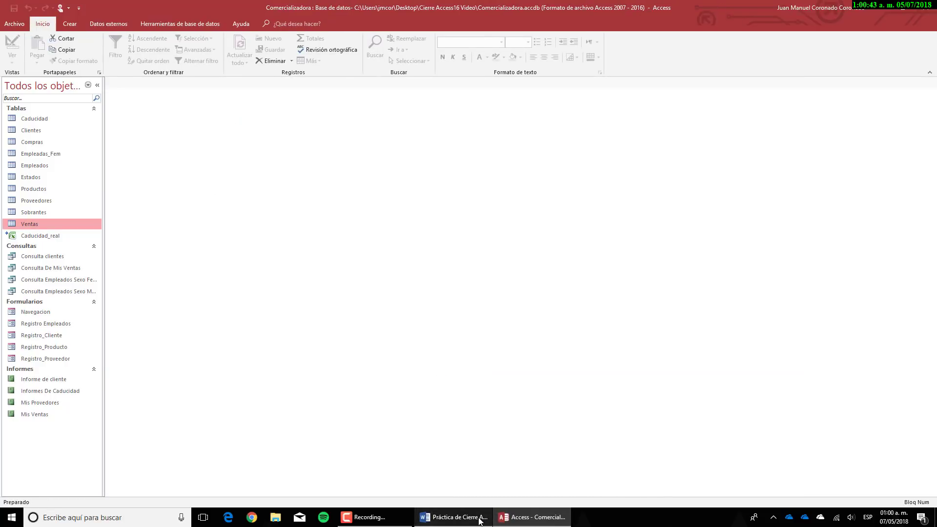
# Step: Highlight the fifth task in the Word document to read the validation rule requirements, and return to Access
pyautogui.click(476, 521)
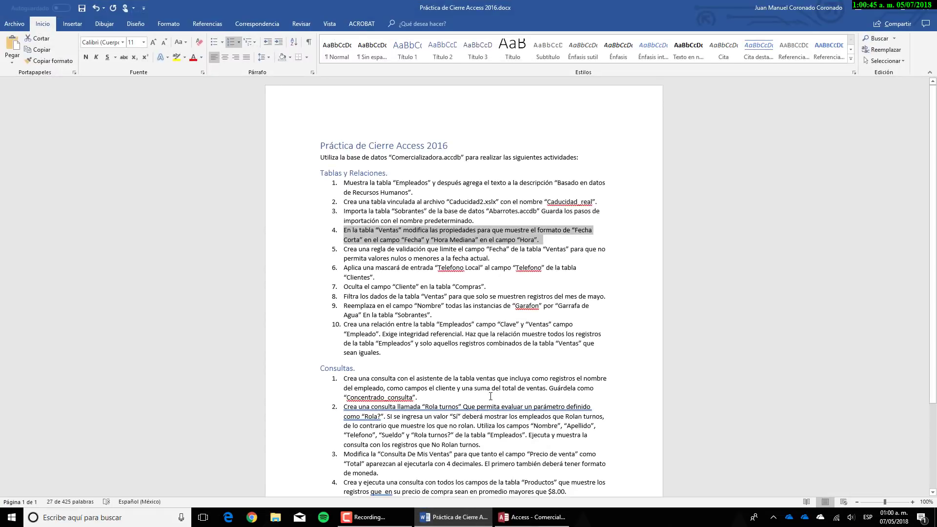
pyautogui.tripleClick(390, 252)
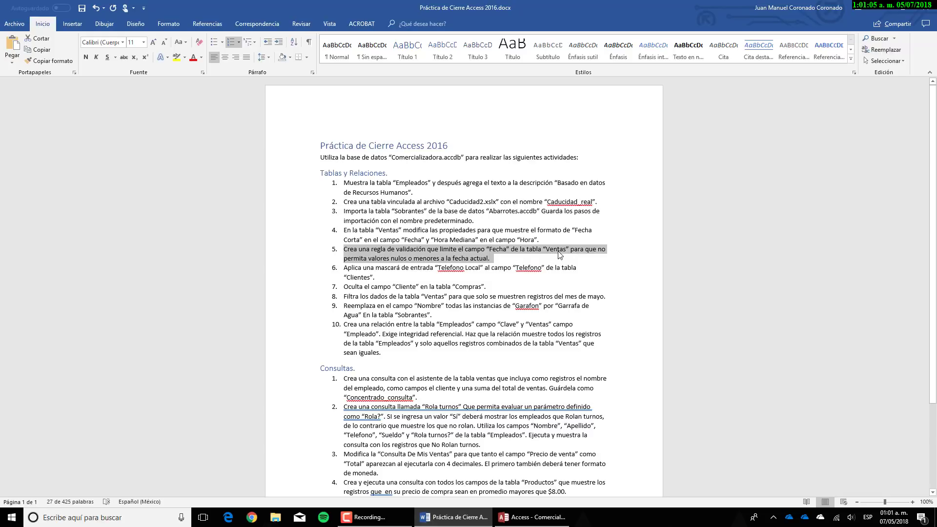
pyautogui.click(510, 516)
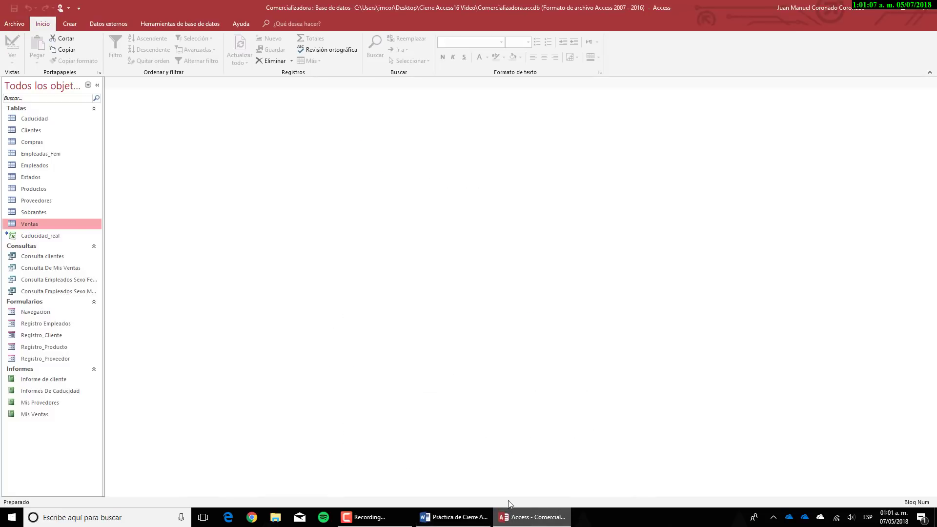
# Step: Open the Ventas table in design view and start the Expression Builder for the Fecha field's validation rule
pyautogui.rightClick(35, 222)
pyautogui.click(61, 244)
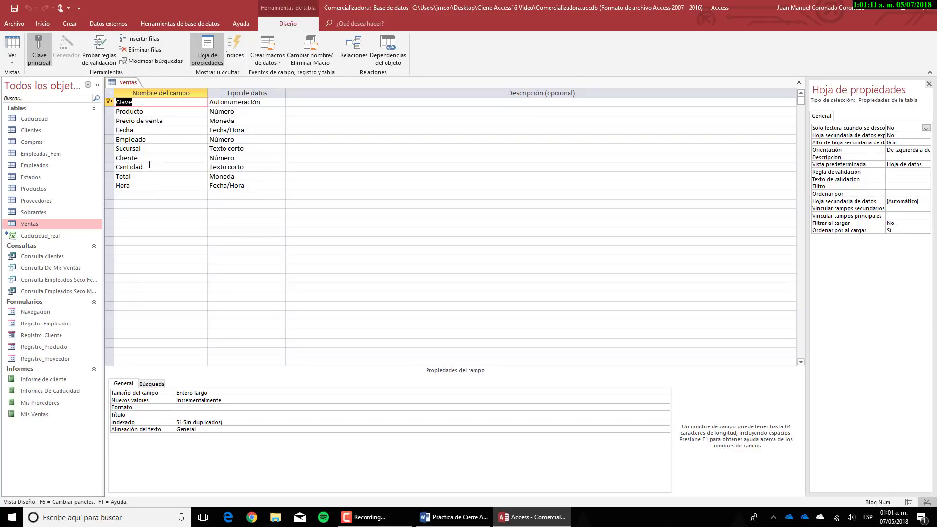
pyautogui.click(142, 131)
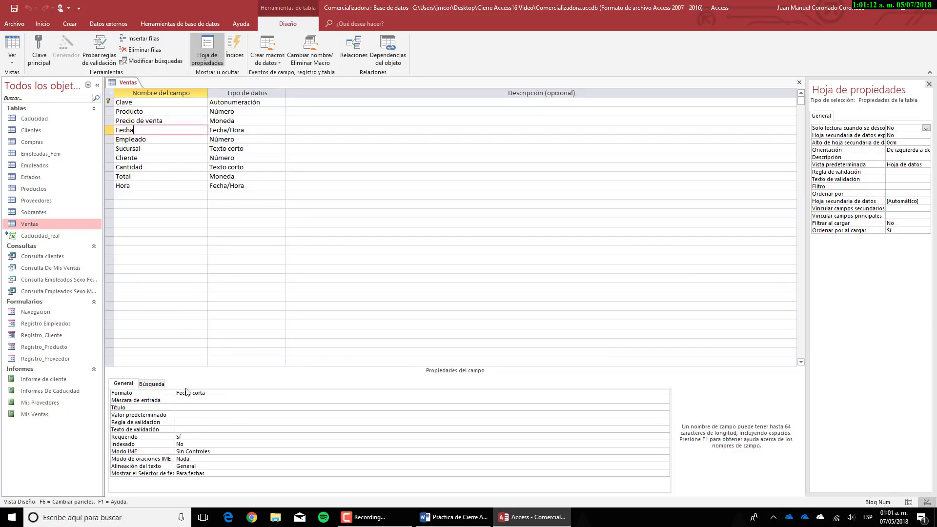
pyautogui.click(183, 422)
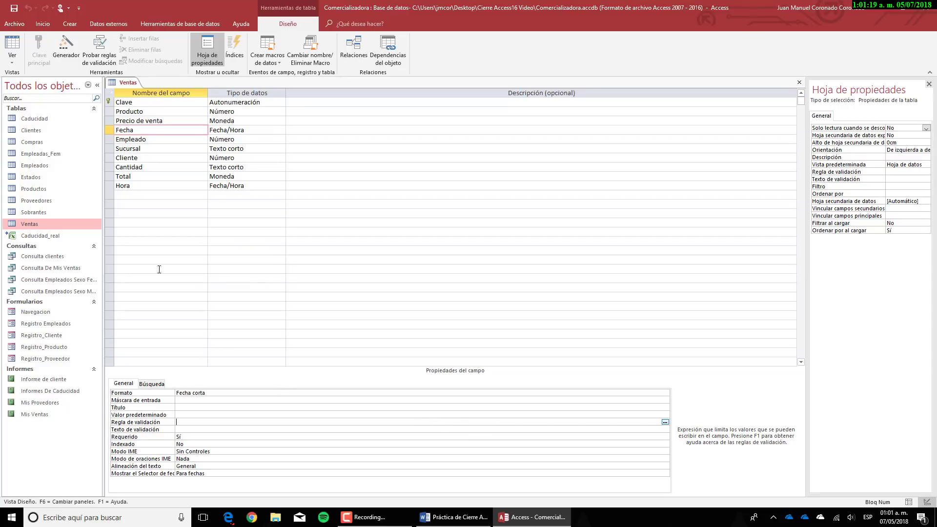
pyautogui.click(70, 54)
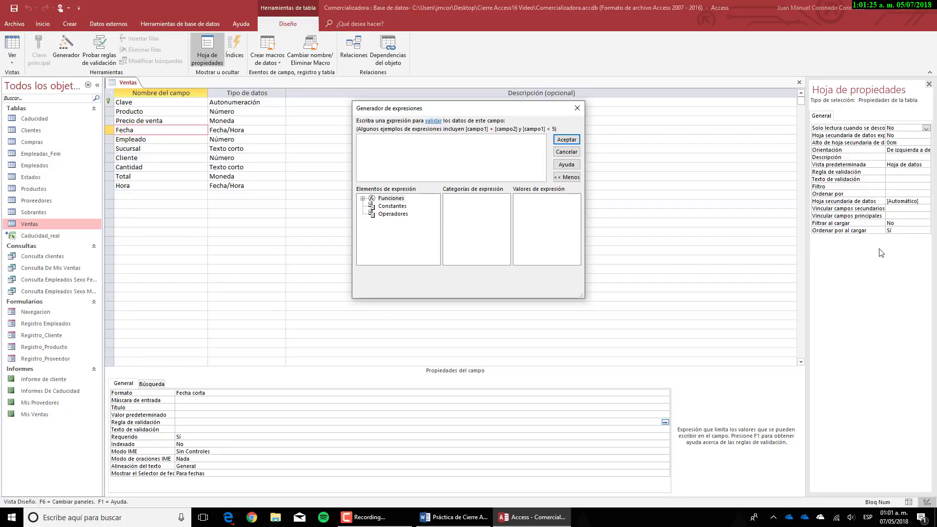
# Step: Begin the Fecha validation expression with "Es Nulo" and recheck the fifth task in the Word document
pyautogui.write('Es Nulo')
pyautogui.click(462, 519)
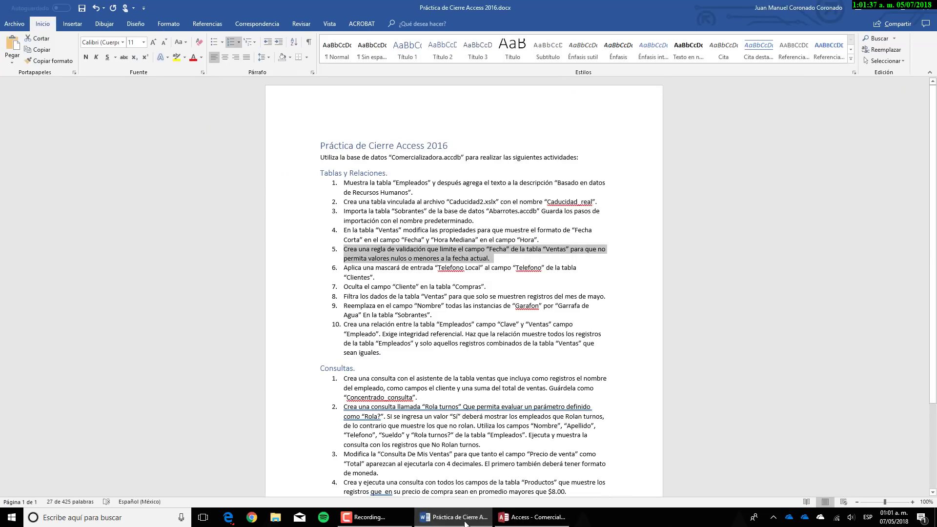
pyautogui.click(532, 517)
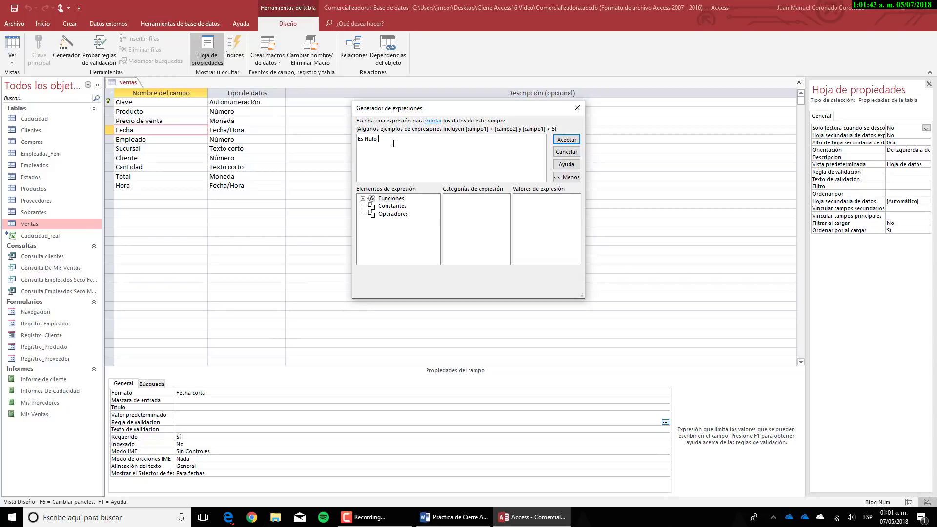
# Step: Complete the Fecha validation rule as "Es Nulo O >=Fecha()" and accept the expression
pyautogui.write('O')
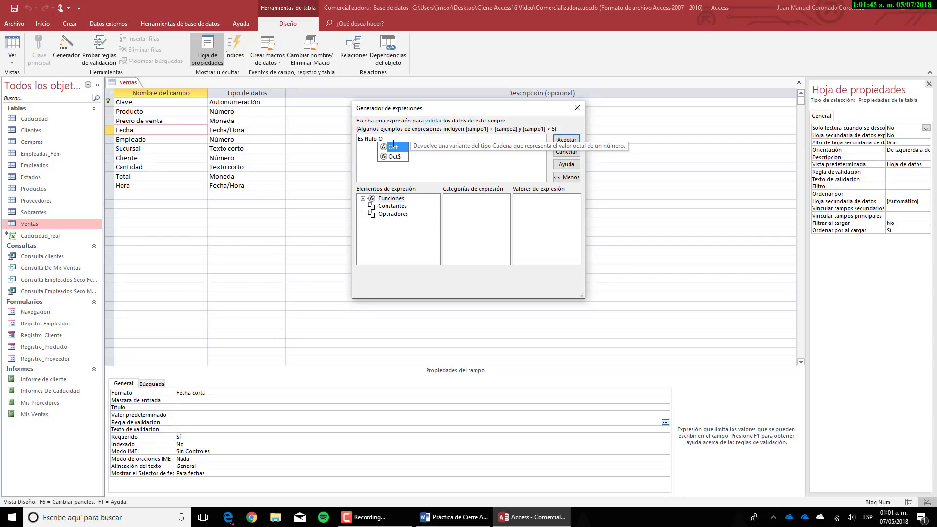
pyautogui.write('>')
pyautogui.press('BackSpace')
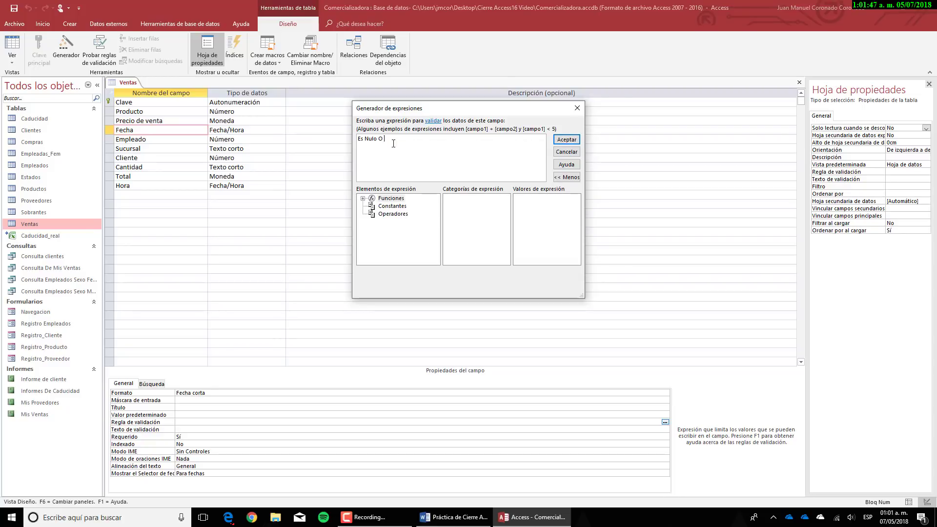
pyautogui.write('>=FEcha()')
pyautogui.press('BackSpace')
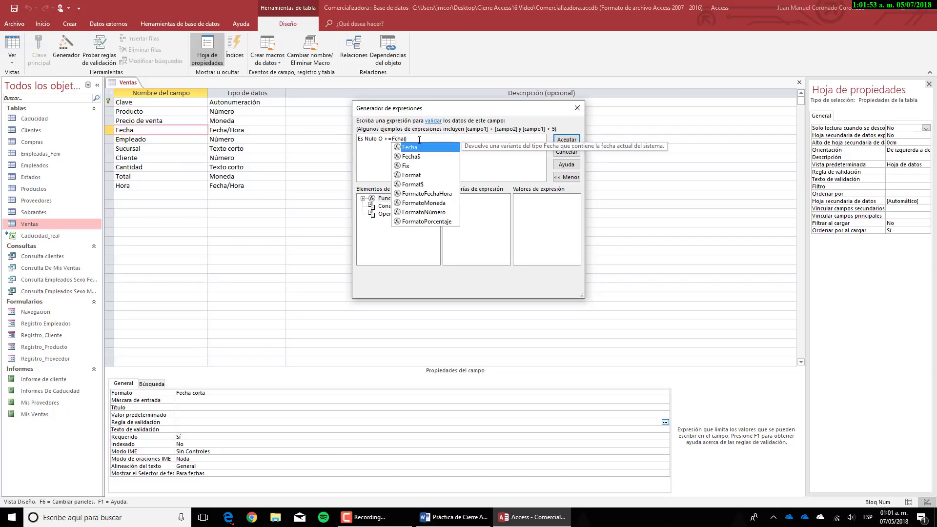
pyautogui.write('e')
pyautogui.press('Tab')
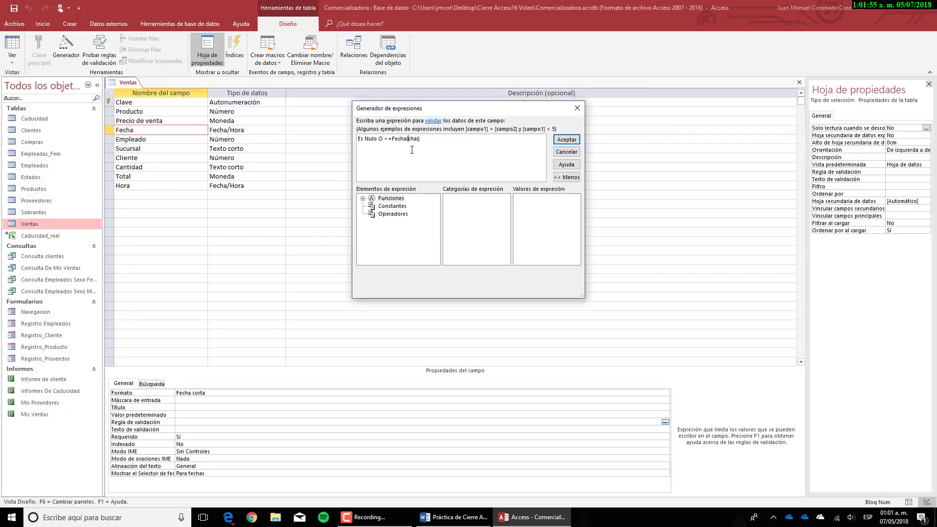
pyautogui.press('BackSpace')
pyautogui.press('BackSpace')
pyautogui.press('BackSpace')
pyautogui.press('BackSpace')
pyautogui.press('BackSpace')
pyautogui.write('()')
pyautogui.click(556, 141)
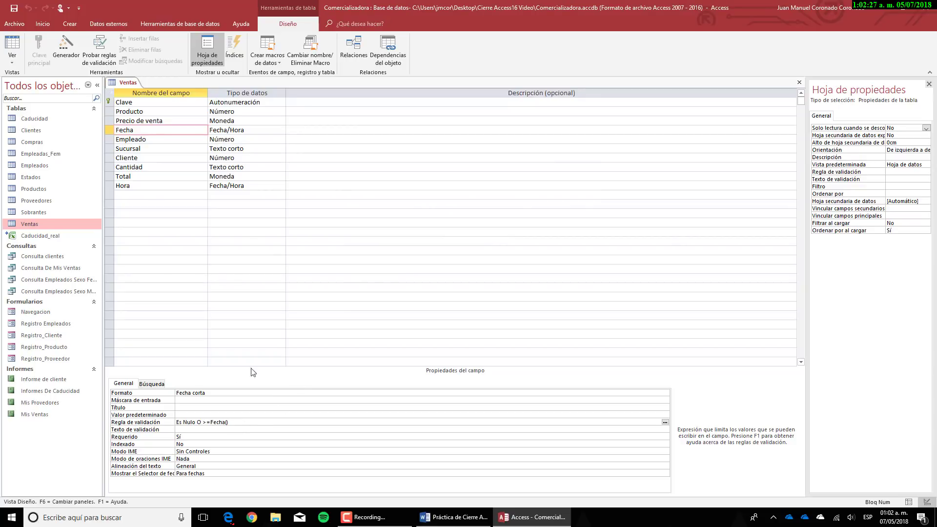
# Step: Save the Ventas table design, checking existing data against the changed rules and keeping the new validation rule
pyautogui.rightClick(126, 87)
pyautogui.click(144, 91)
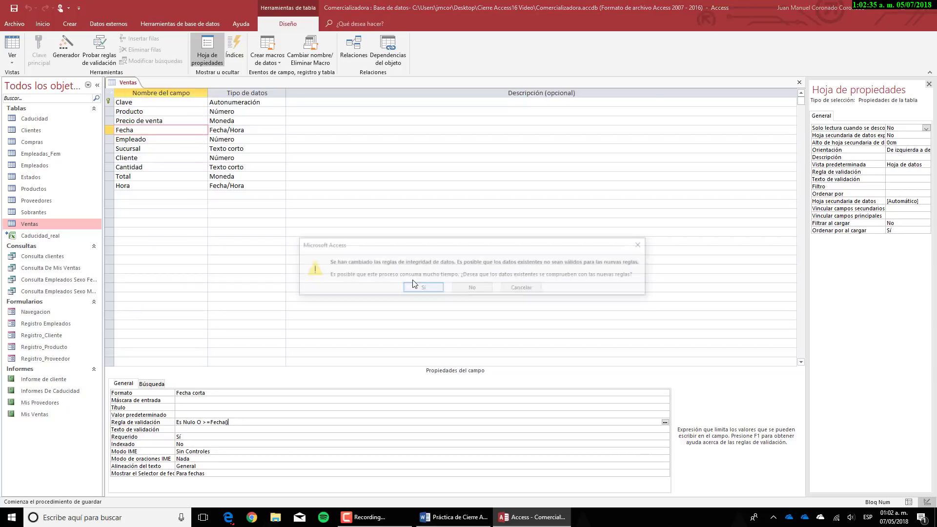
pyautogui.click(411, 289)
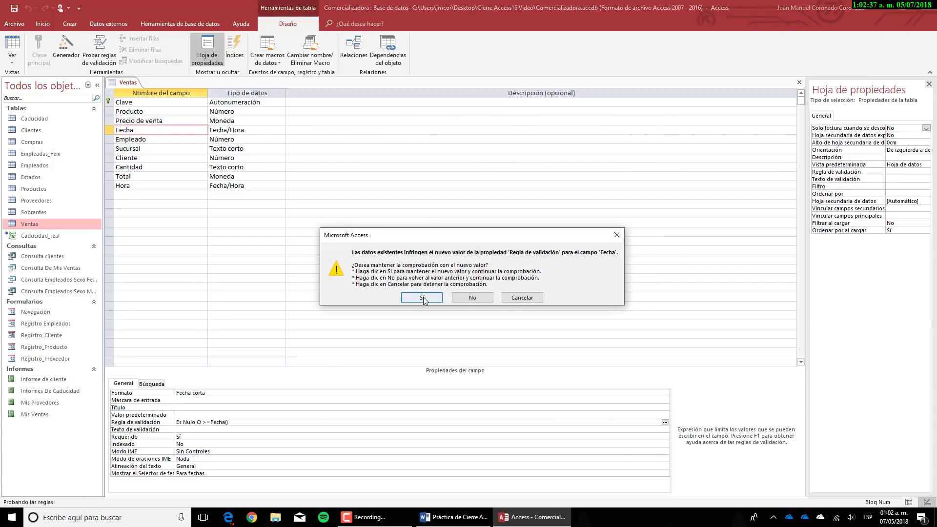
pyautogui.click(424, 297)
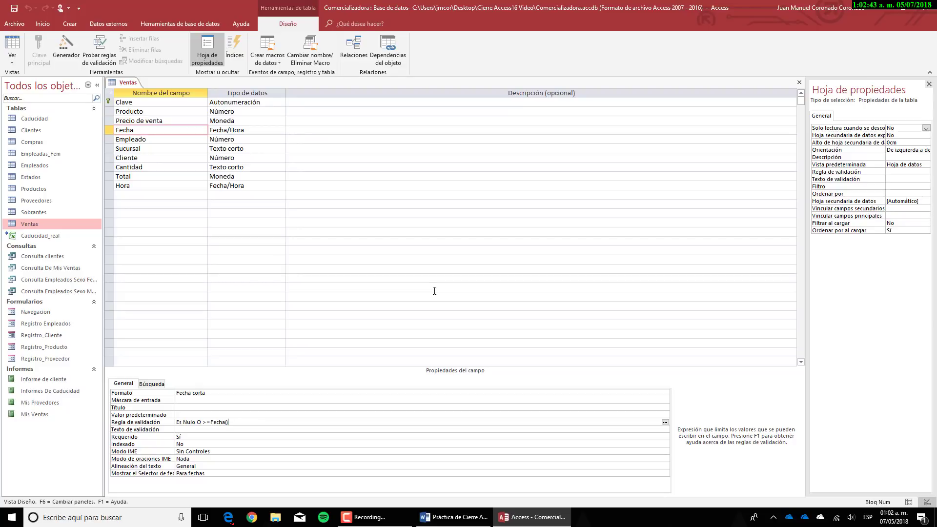
# Step: Show Ventas in datasheet view and start a new record with product 2 and a sale price of 250
pyautogui.rightClick(136, 80)
pyautogui.click(168, 132)
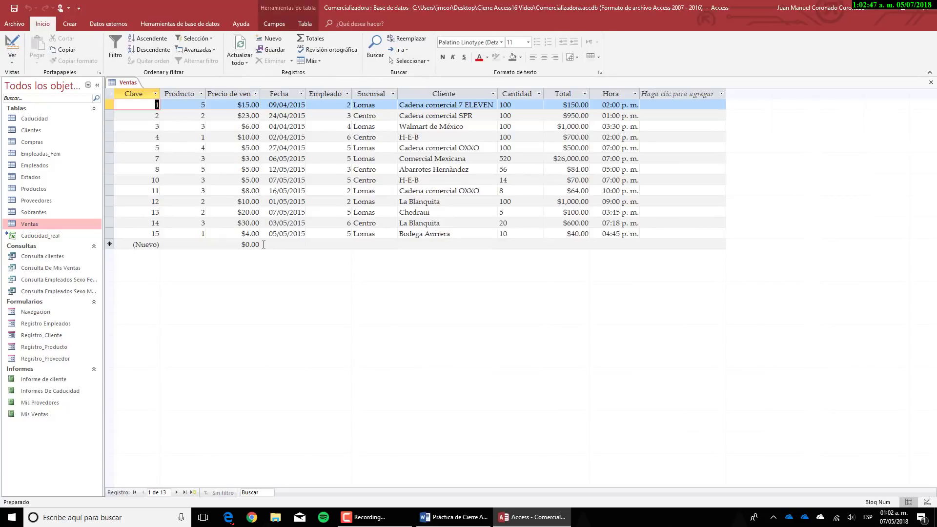
pyautogui.click(204, 244)
pyautogui.click(201, 244)
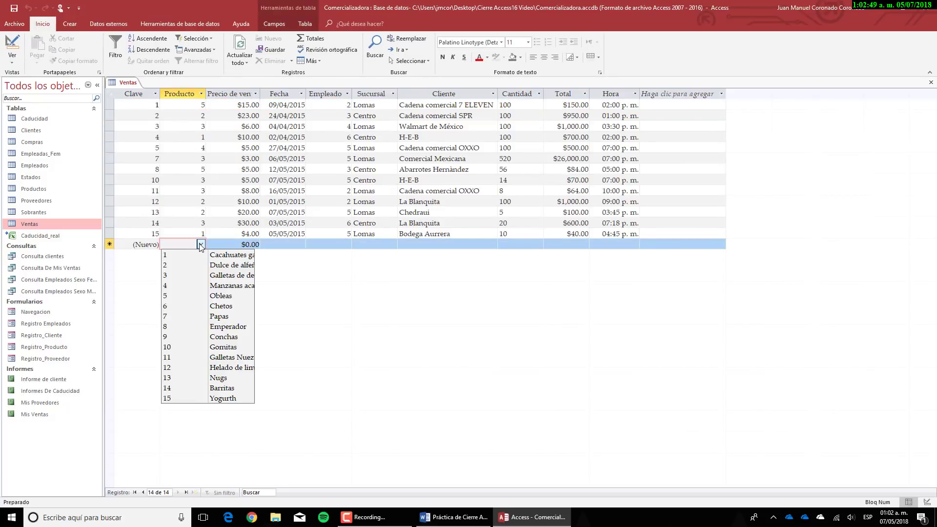
pyautogui.click(206, 266)
pyautogui.click(235, 242)
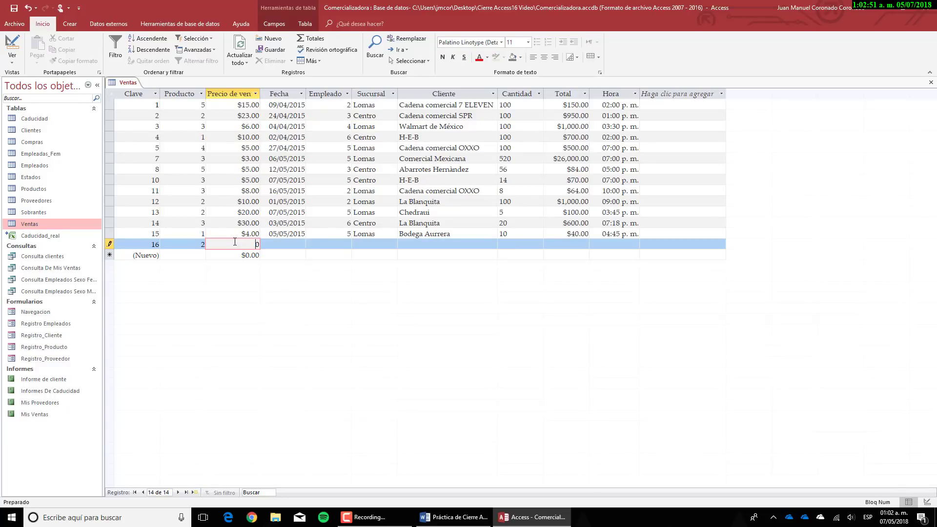
pyautogui.write('250')
# Step: Try to leave the new Ventas record without a date, and set its Empleado to 5
pyautogui.click(290, 253)
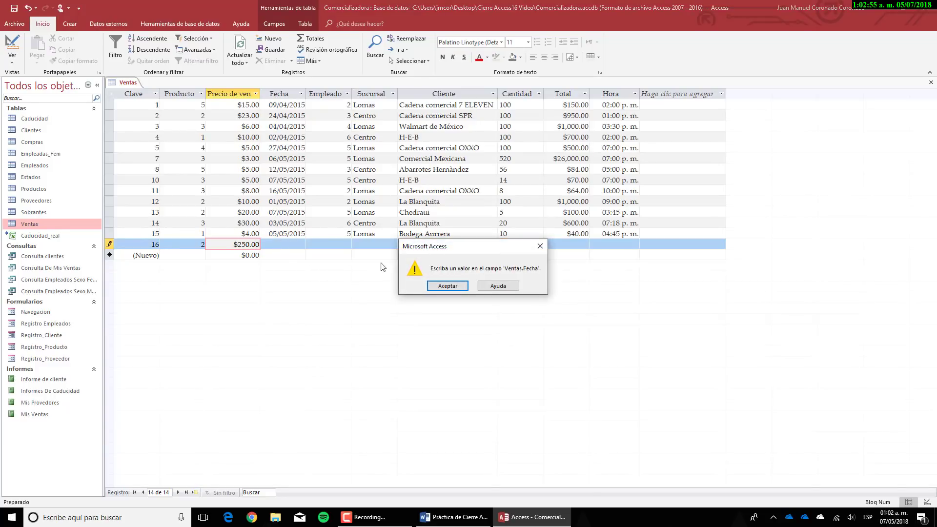
pyautogui.click(436, 286)
pyautogui.press('Tab')
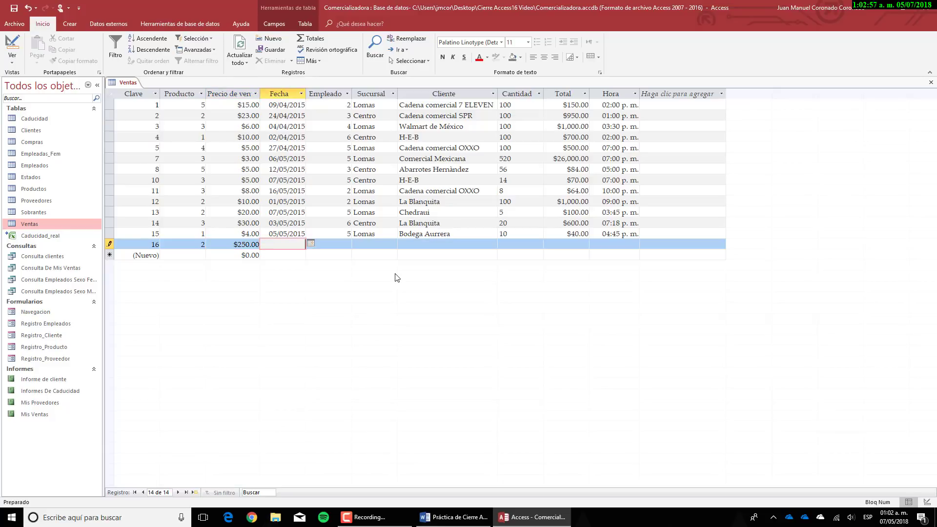
pyautogui.press('Tab')
pyautogui.click(303, 244)
pyautogui.click(328, 241)
pyautogui.click(348, 244)
pyautogui.click(331, 285)
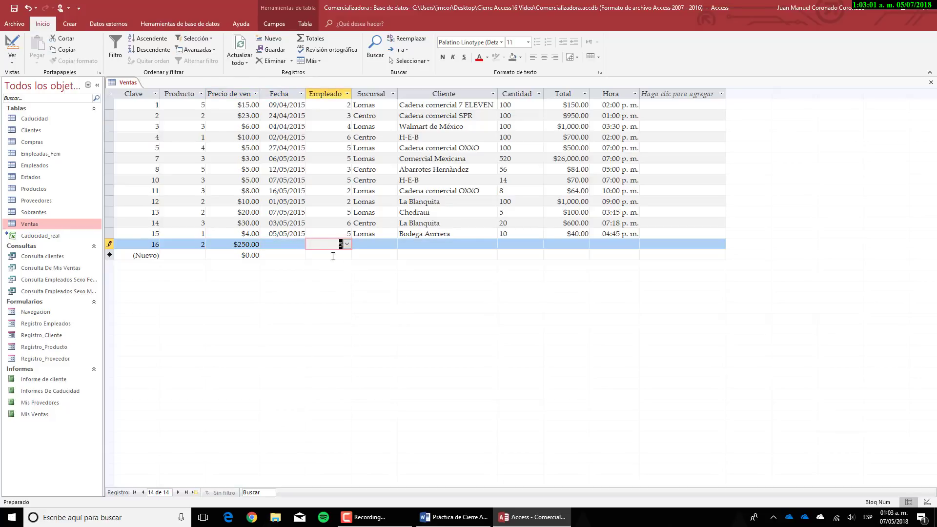
# Step: Test the validation rule by setting the new record's Fecha to 08/05/2018
pyautogui.click(298, 244)
pyautogui.click(311, 243)
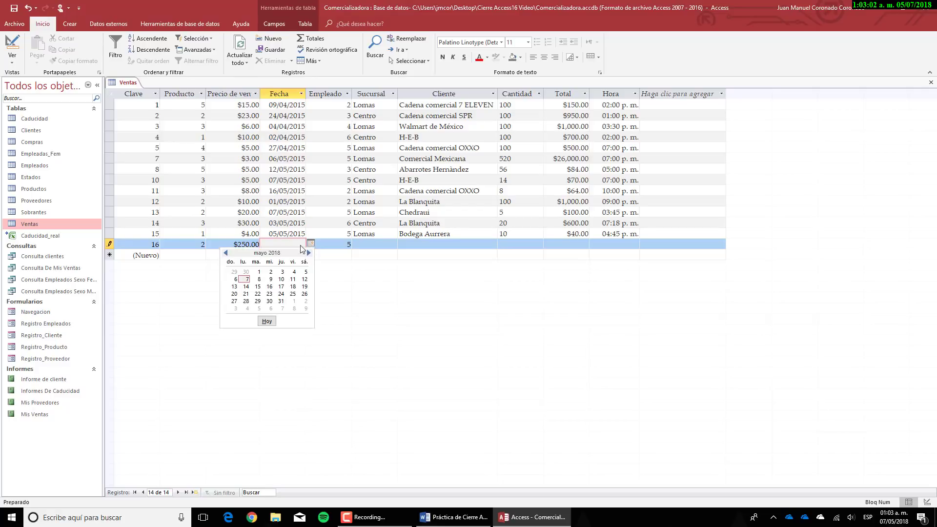
pyautogui.click(260, 280)
pyautogui.press('Tab')
pyautogui.press('Tab')
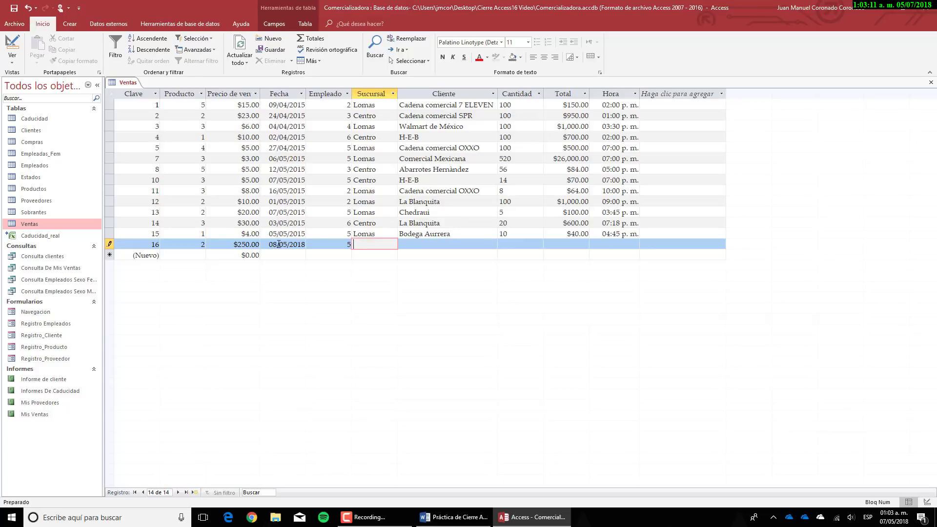
# Step: Clear the new record's date and try to leave the Fecha field empty
pyautogui.hotkey('shift', 'Tab')
pyautogui.hotkey('shift', 'Tab')
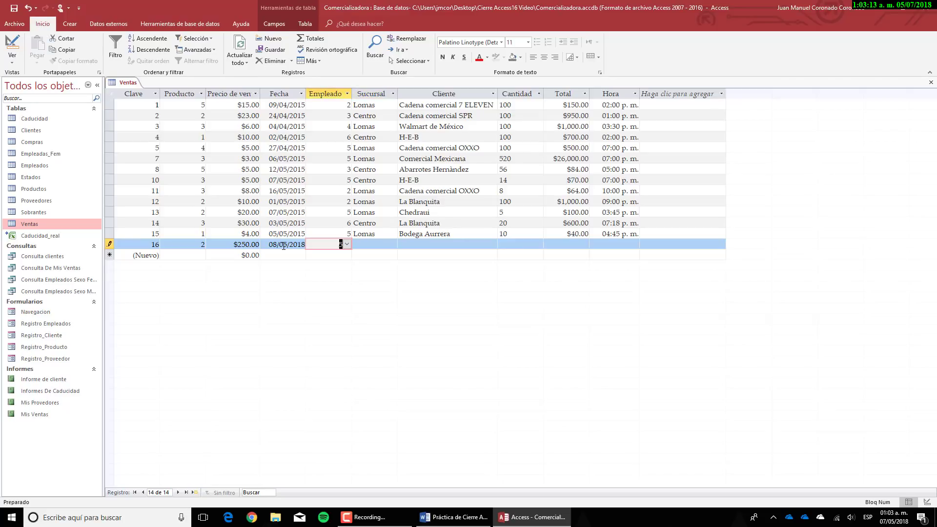
pyautogui.press('Delete')
pyautogui.press('Tab')
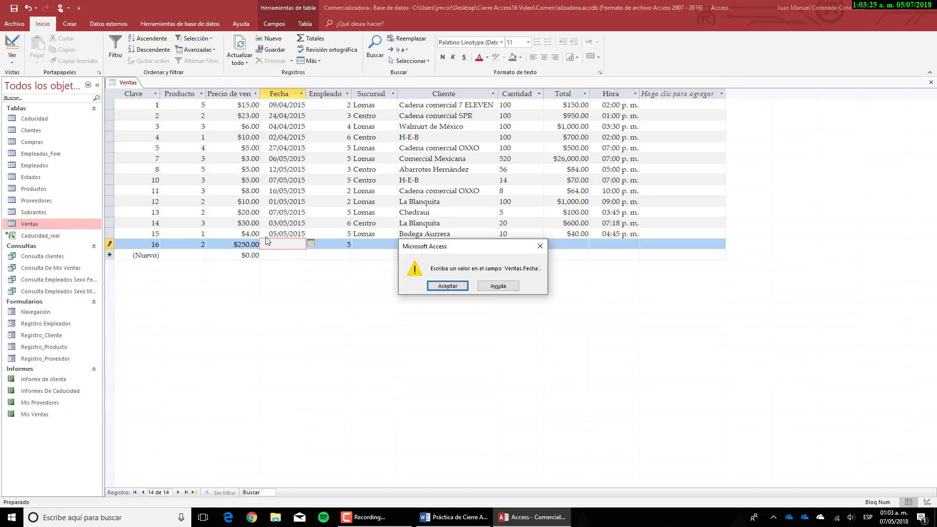
pyautogui.click(447, 285)
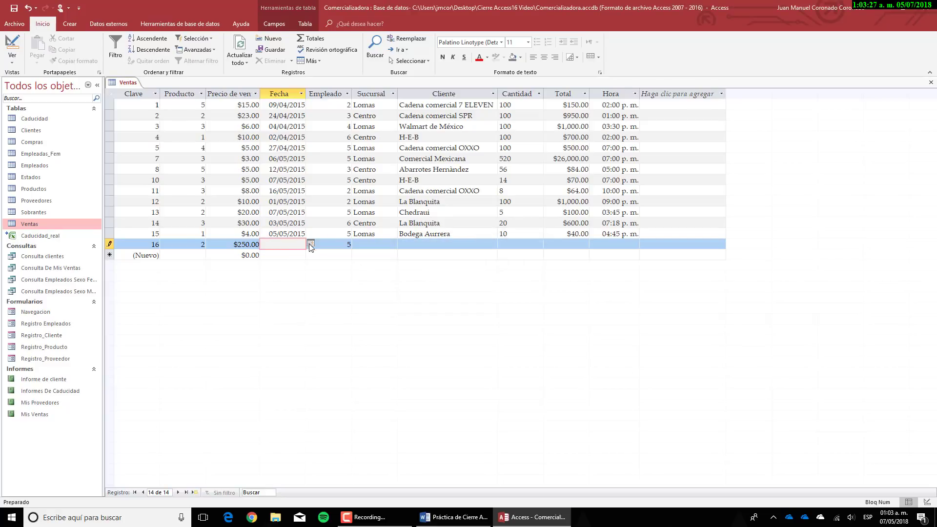
pyautogui.click(344, 252)
pyautogui.click(433, 284)
pyautogui.click(345, 271)
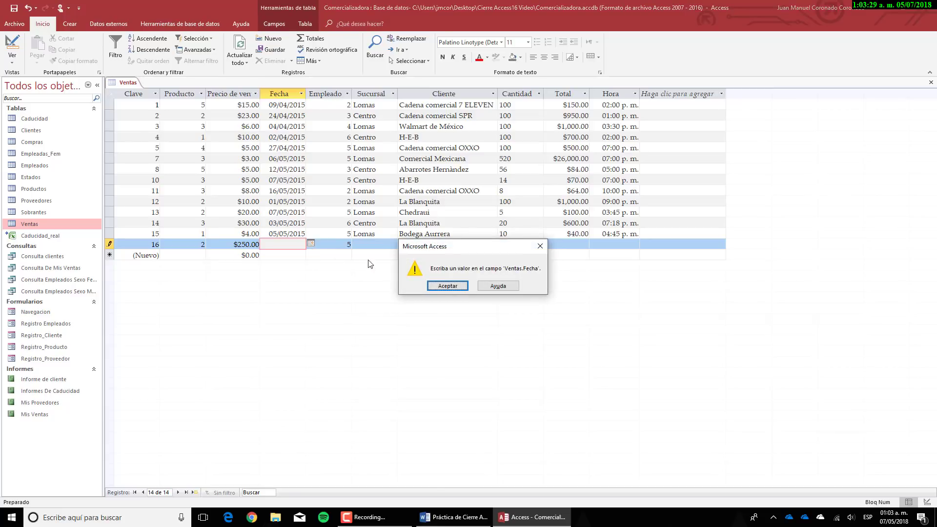
pyautogui.click(436, 285)
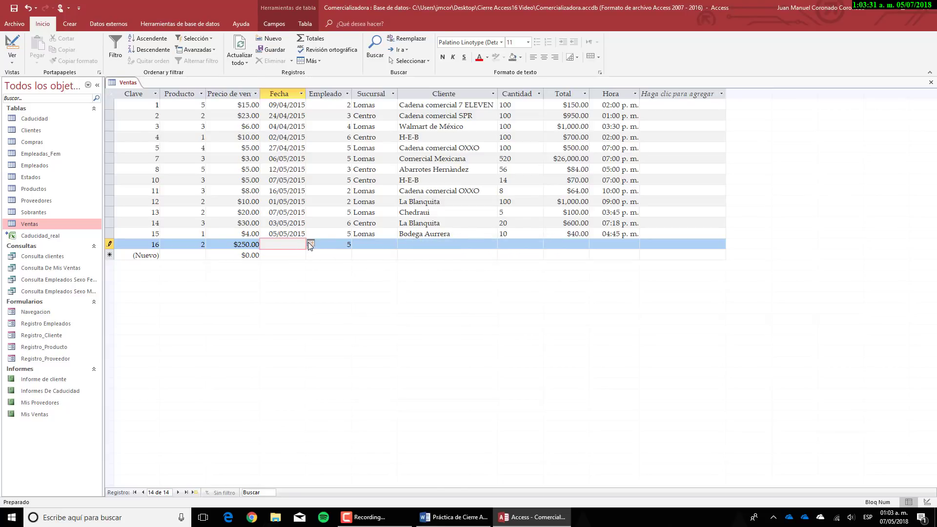
# Step: Try the past dates 04/05/2018 and 06/05/2018 in the new record's Fecha field
pyautogui.click(311, 243)
pyautogui.click(293, 272)
pyautogui.click(390, 277)
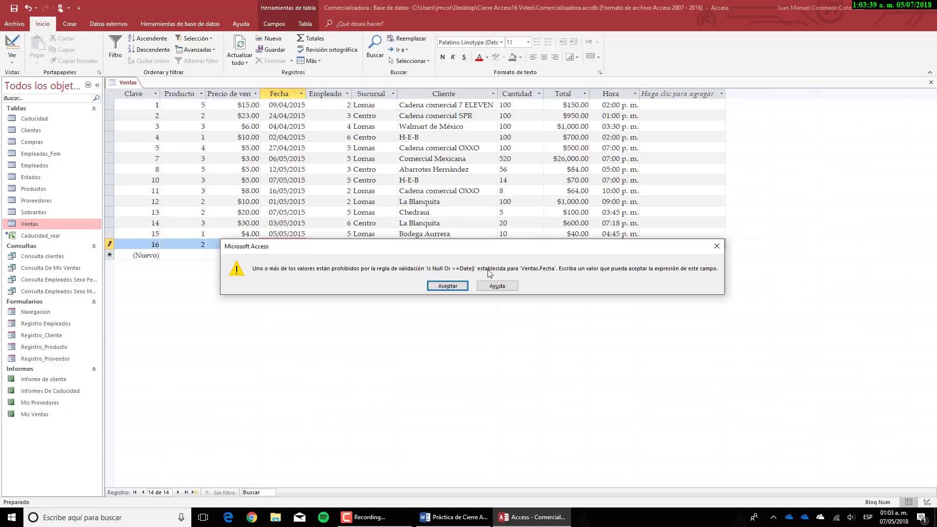
pyautogui.click(447, 286)
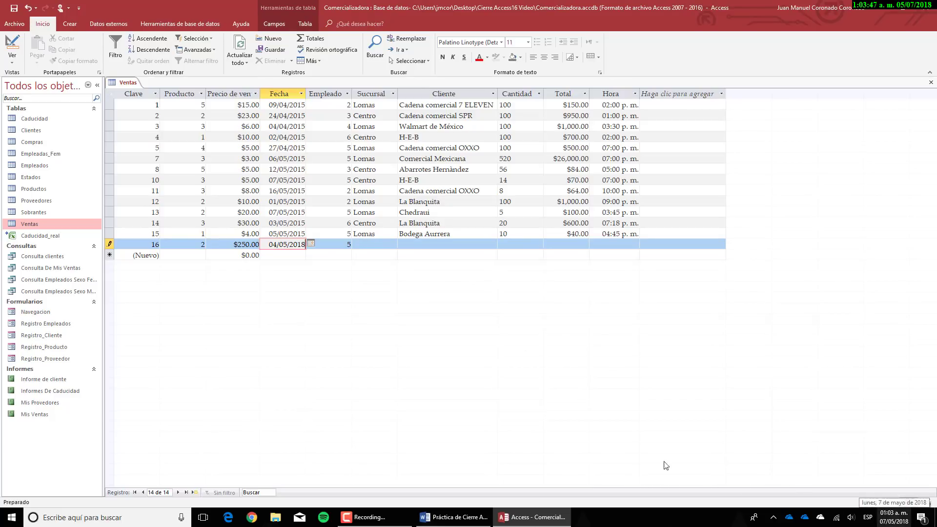
pyautogui.click(311, 243)
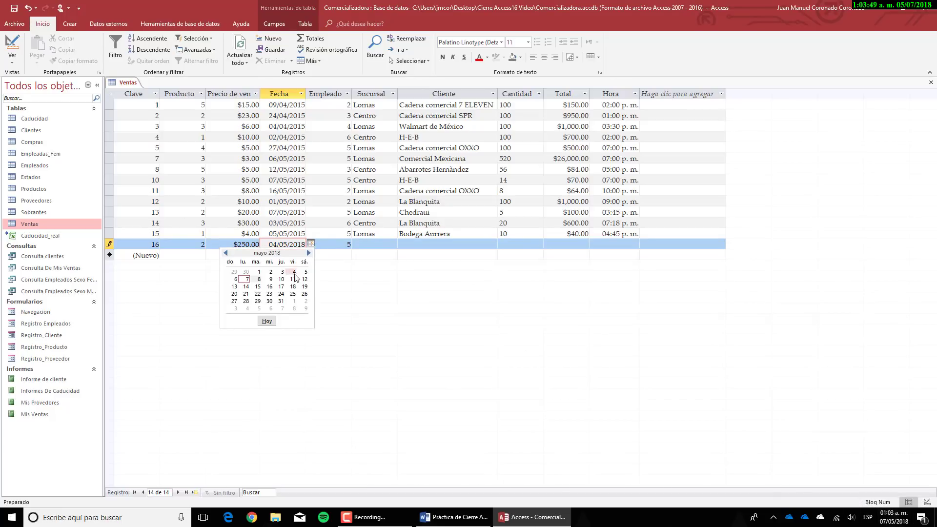
pyautogui.click(236, 278)
pyautogui.press('Tab')
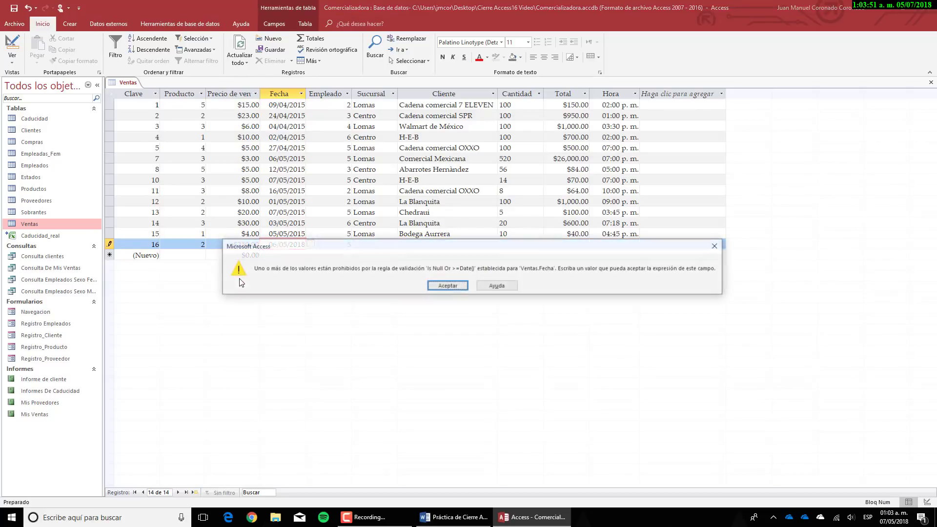
pyautogui.click(439, 285)
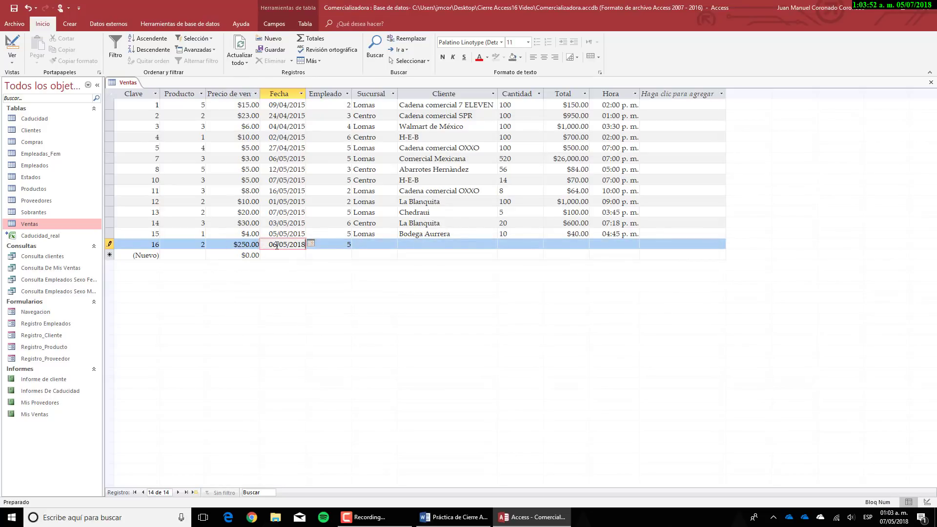
# Step: Set the new Ventas record's Fecha to 07/05/2018, Sucursal to dfgdsfg and Cliente to Cadena comercial 7 ELEVEN
pyautogui.press('Tab')
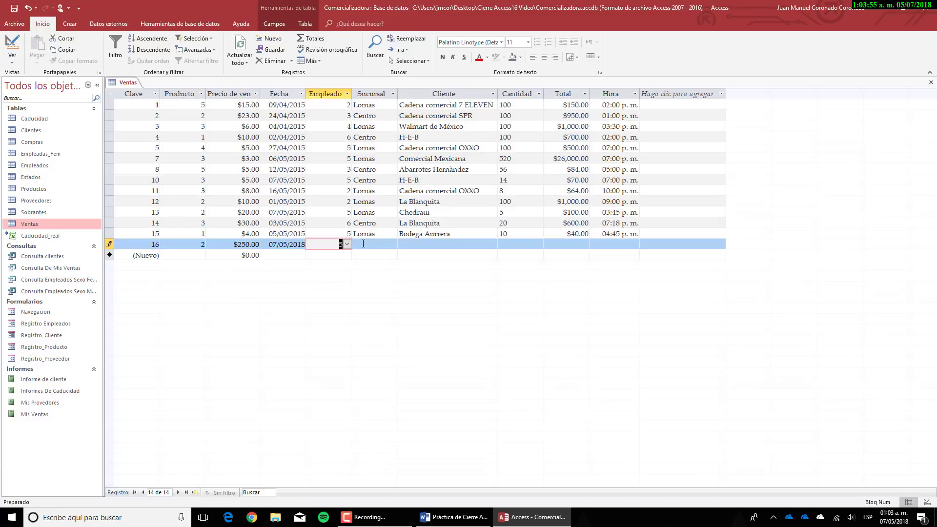
pyautogui.click(377, 245)
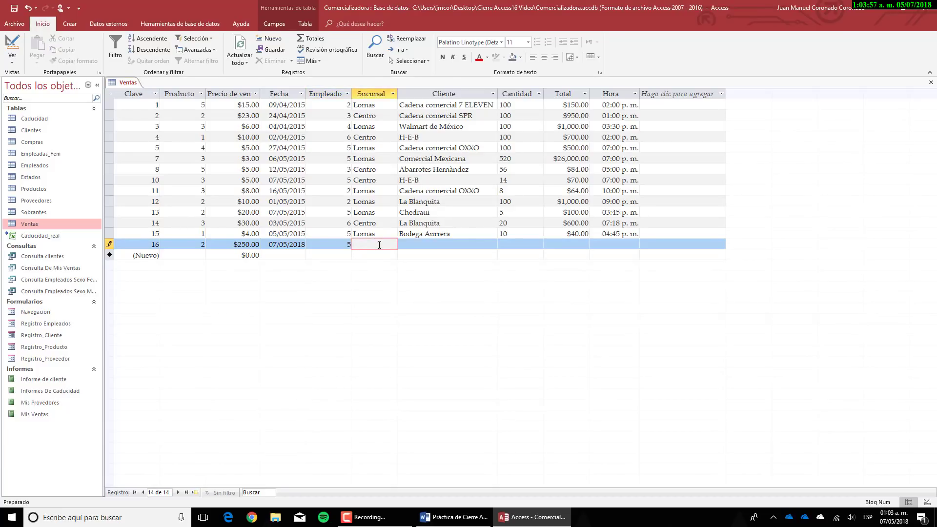
pyautogui.write('dfgdsfg')
pyautogui.press('Tab')
pyautogui.write('dfgsdfg')
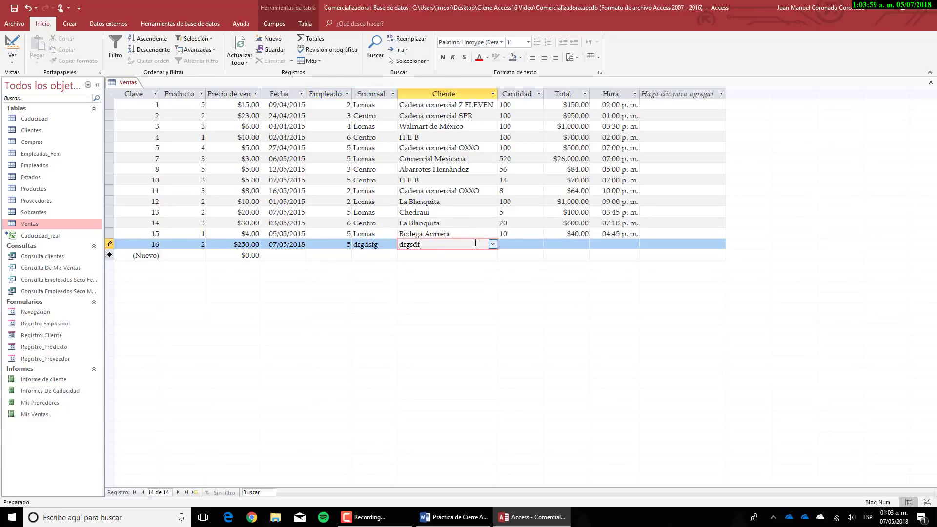
pyautogui.click(492, 245)
pyautogui.click(440, 286)
# Step: Enter 424 as the new record's Cantidad and 45453 as its Total
pyautogui.click(528, 245)
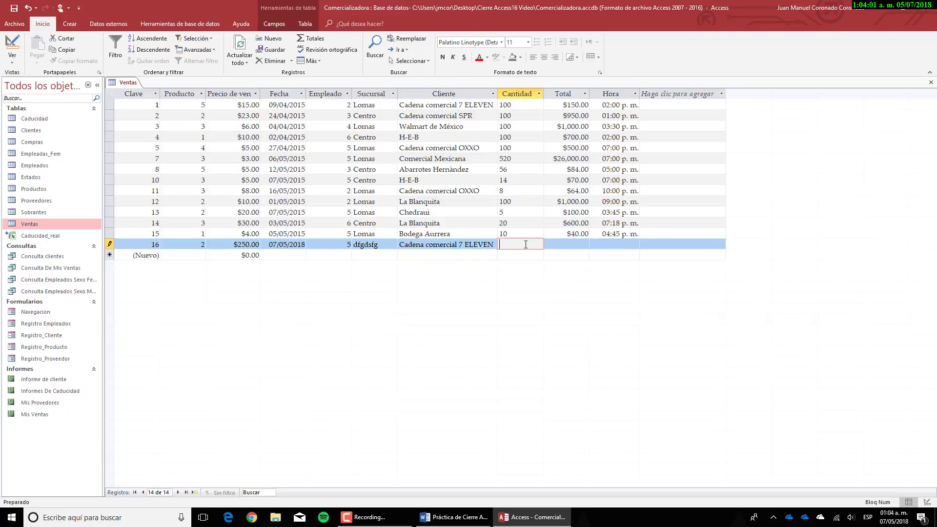
pyautogui.write('dsfgsdg')
pyautogui.write('424')
pyautogui.click(555, 244)
pyautogui.write('45453')
# Step: Try the times 45:34 and 45:6 in the new record's Hora field
pyautogui.click(606, 244)
pyautogui.write('45:34')
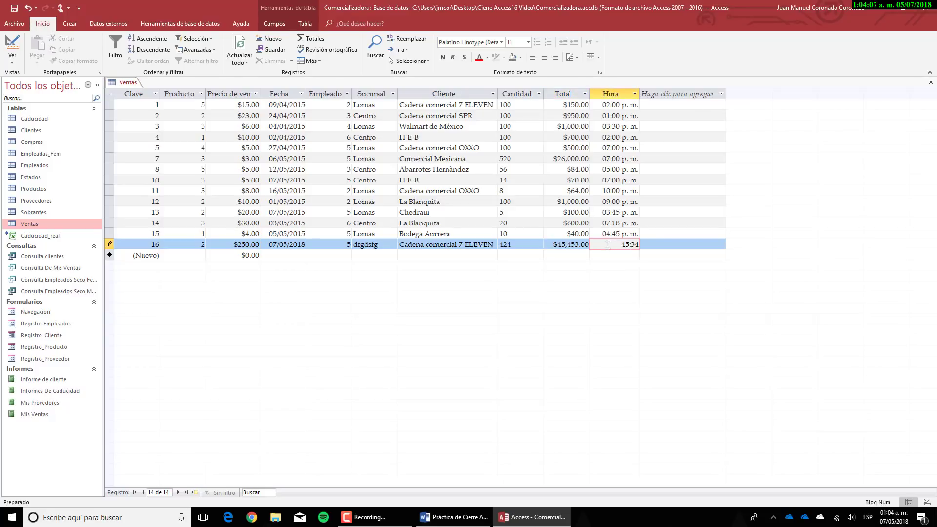
pyautogui.click(662, 248)
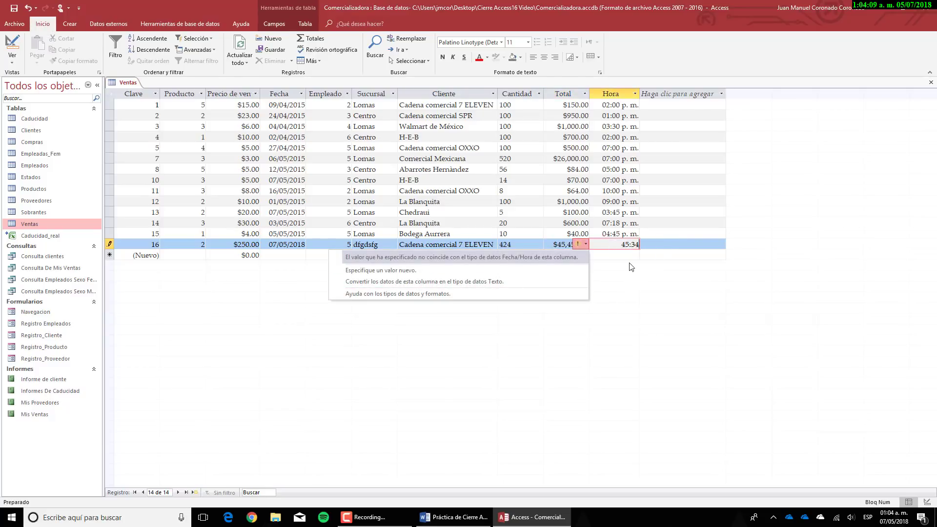
pyautogui.click(626, 249)
pyautogui.moveTo(622, 246); pyautogui.dragTo(642, 246)
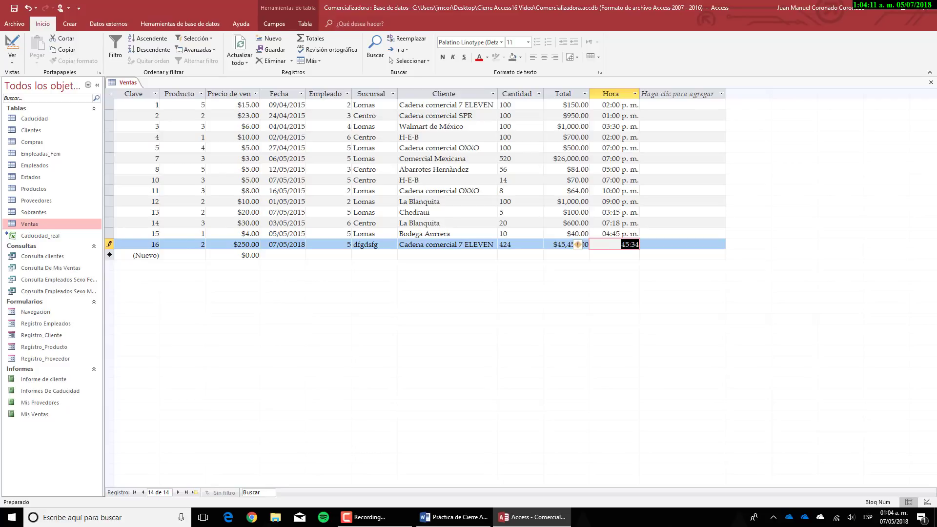
pyautogui.write('45:6')
pyautogui.click(662, 247)
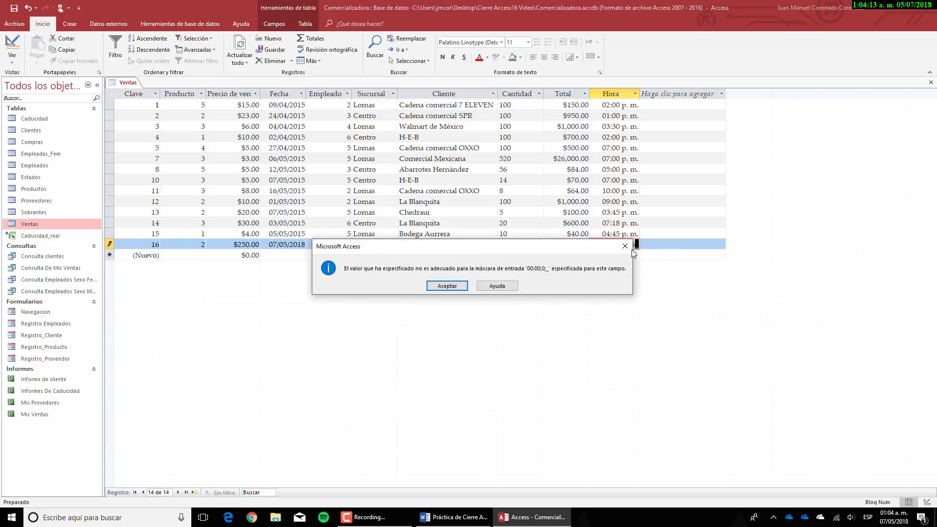
pyautogui.press('Return')
# Step: Try 4:56 with a single-digit hour and a time with hour 66 in the Hora field
pyautogui.moveTo(614, 245); pyautogui.dragTo(645, 243)
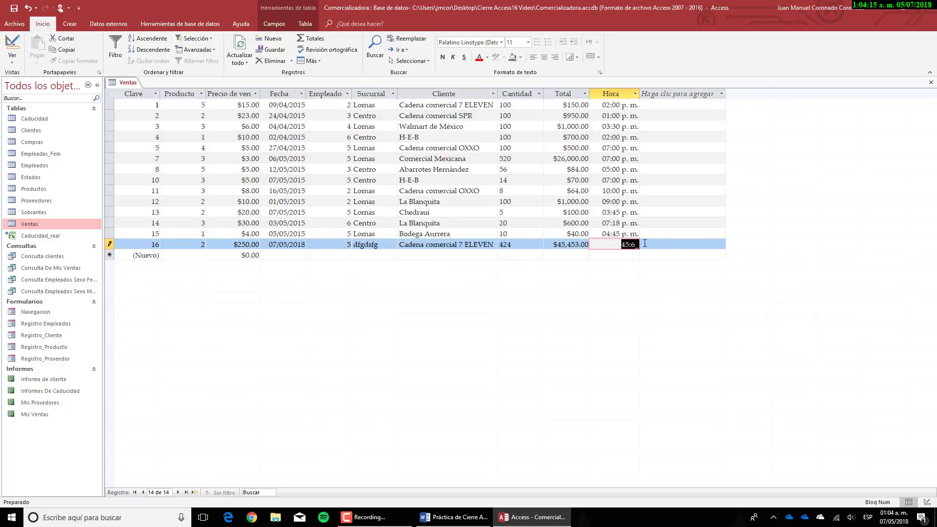
pyautogui.write('4')
pyautogui.write(':56')
pyautogui.press('Return')
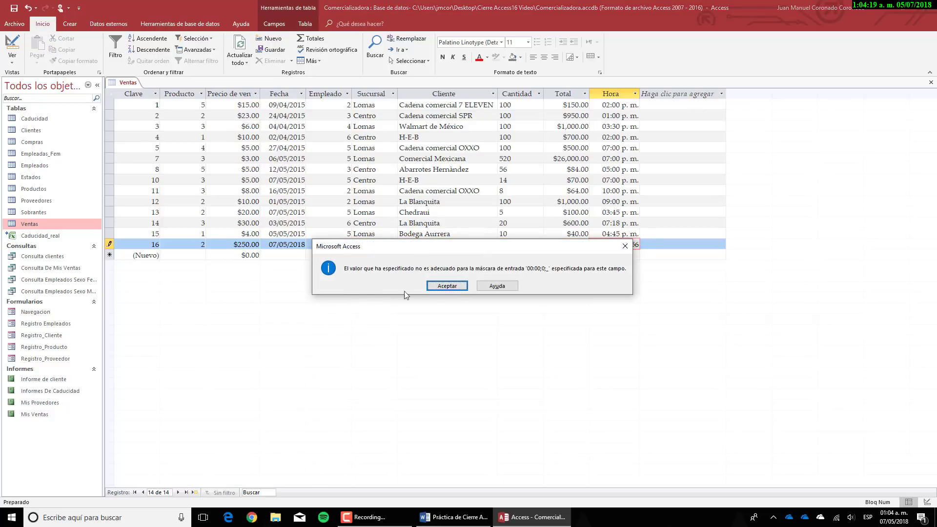
pyautogui.click(445, 286)
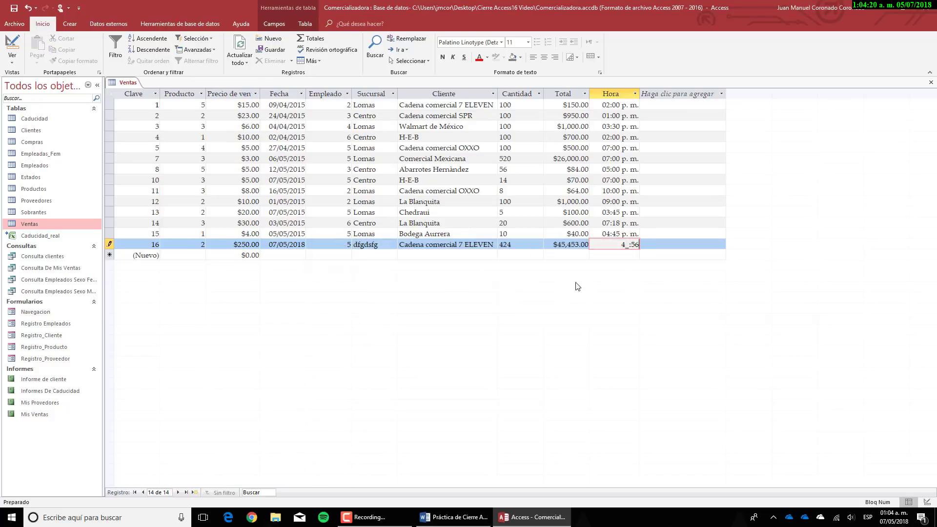
pyautogui.click(628, 246)
pyautogui.press('BackSpace')
pyautogui.write('66:6')
pyautogui.press('Return')
pyautogui.press('Escape')
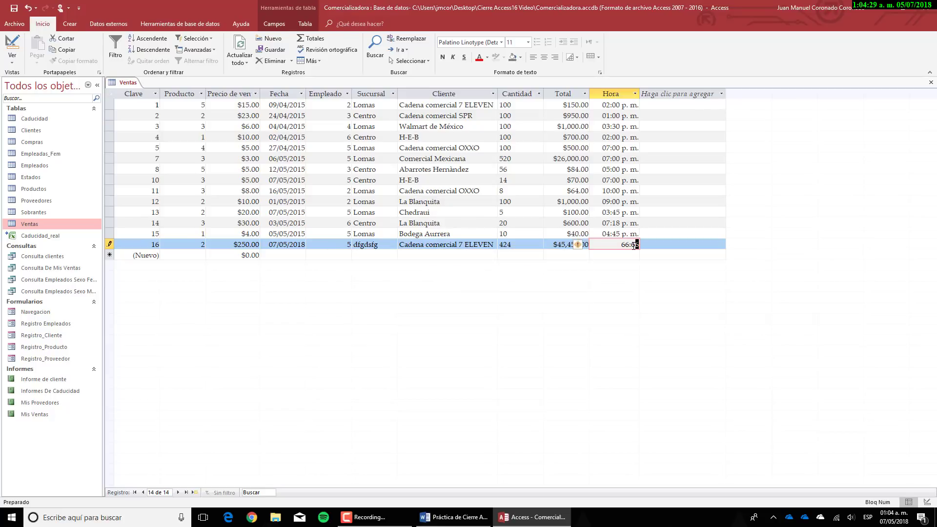
# Step: Set the new record's Hora to 12:12 and complete the record
pyautogui.moveTo(620, 242); pyautogui.dragTo(649, 241)
pyautogui.write('1212')
pyautogui.press('Return')
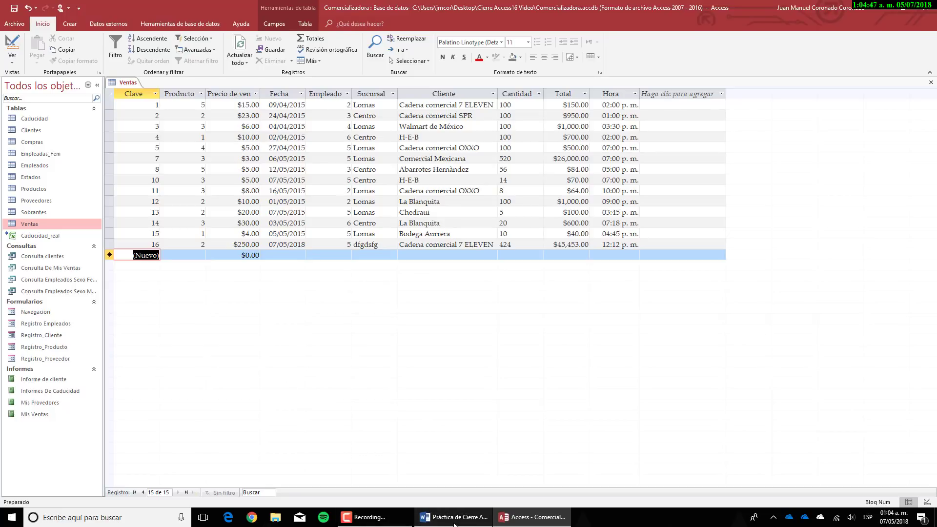
# Step: Switch to the Word practice document to read task 6 on the Clientes table's Telefono input mask, and return to Access
pyautogui.click(523, 520)
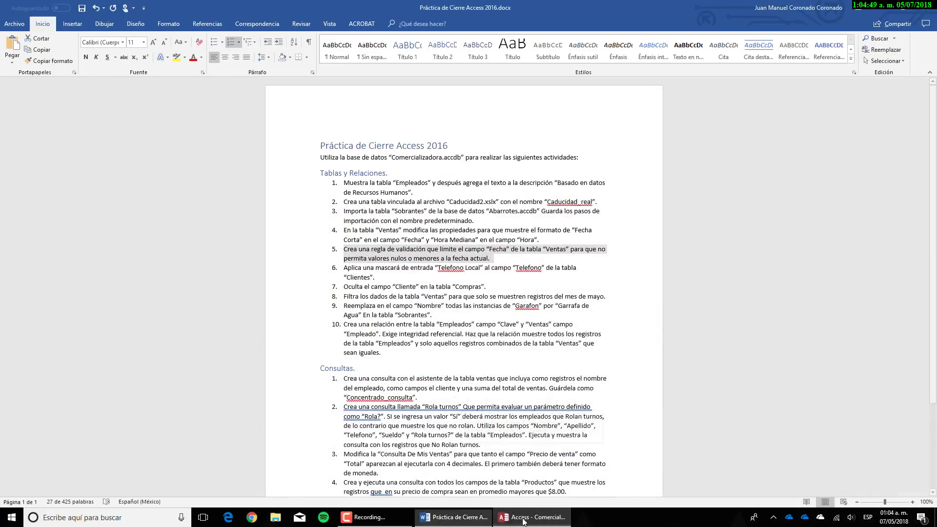
pyautogui.tripleClick(371, 274)
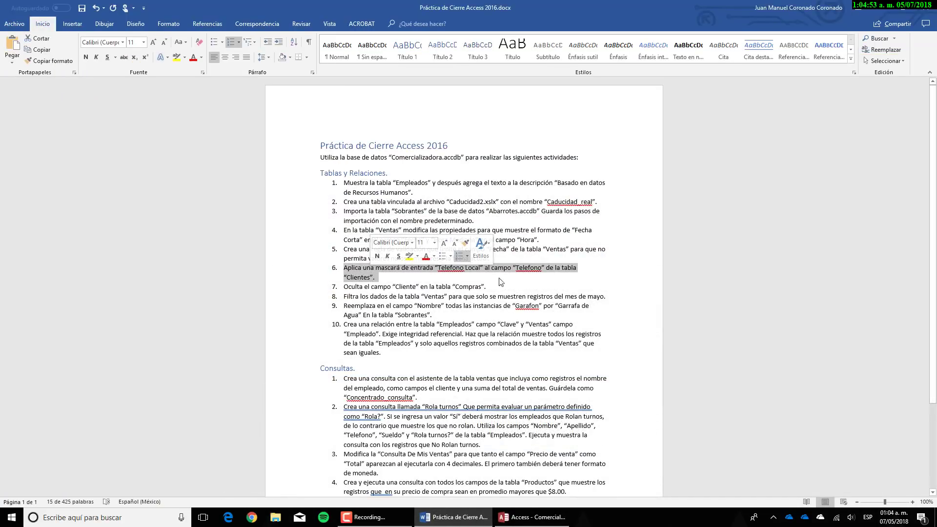
pyautogui.hotkey('alt', 'Tab')
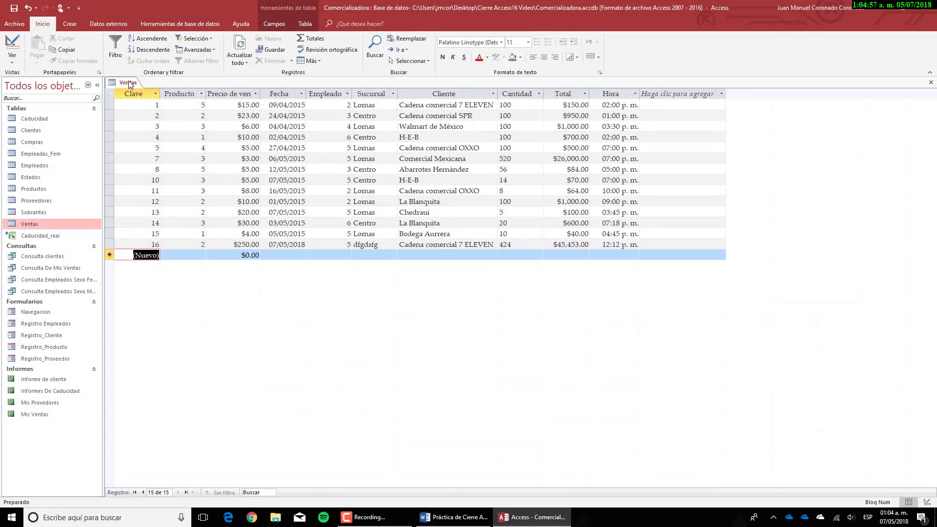
# Step: Close the Ventas table and open the Clientes table in Design view
pyautogui.rightClick(128, 82)
pyautogui.click(151, 101)
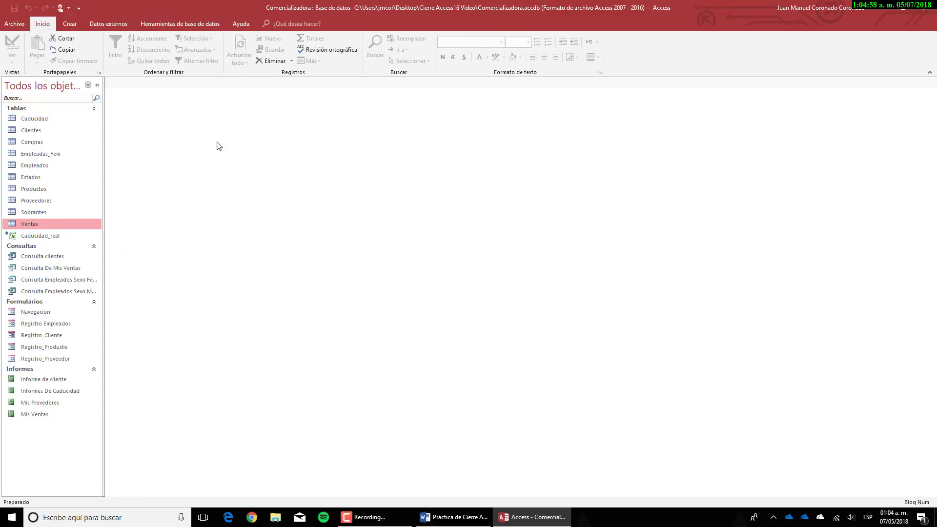
pyautogui.rightClick(42, 130)
pyautogui.click(74, 147)
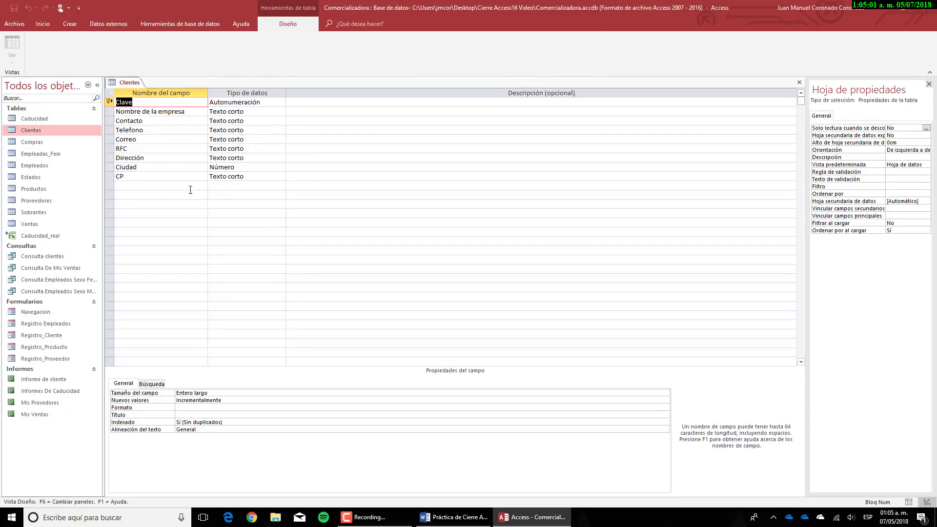
# Step: Open the Input Mask Wizard for the Telefono field of the Clientes table
pyautogui.click(142, 129)
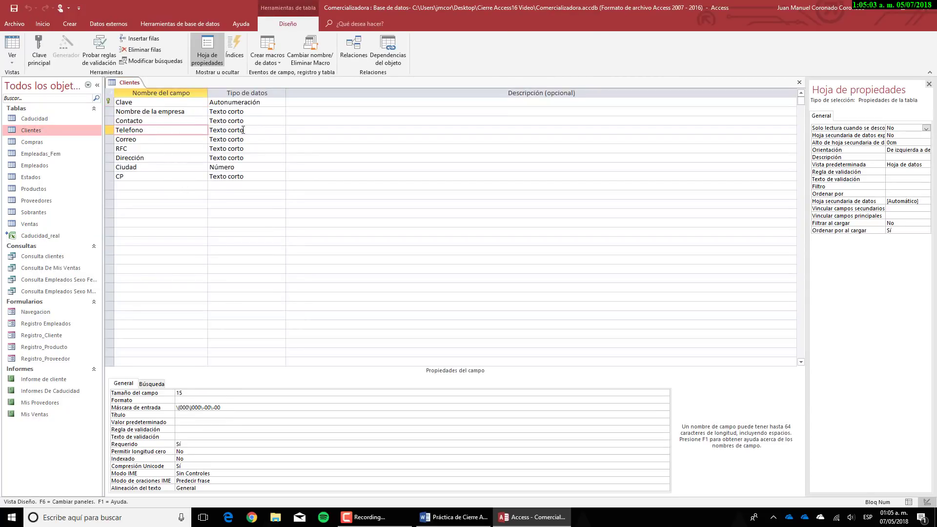
pyautogui.click(212, 408)
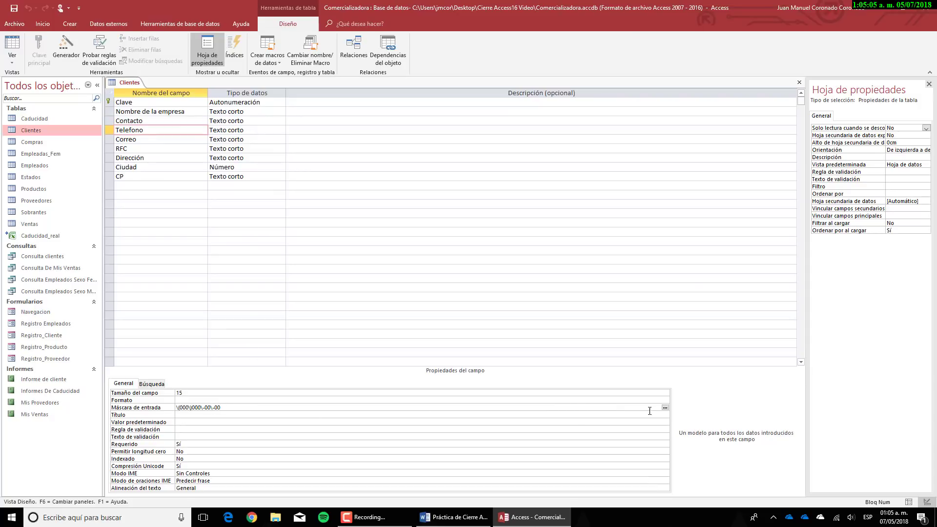
pyautogui.click(664, 409)
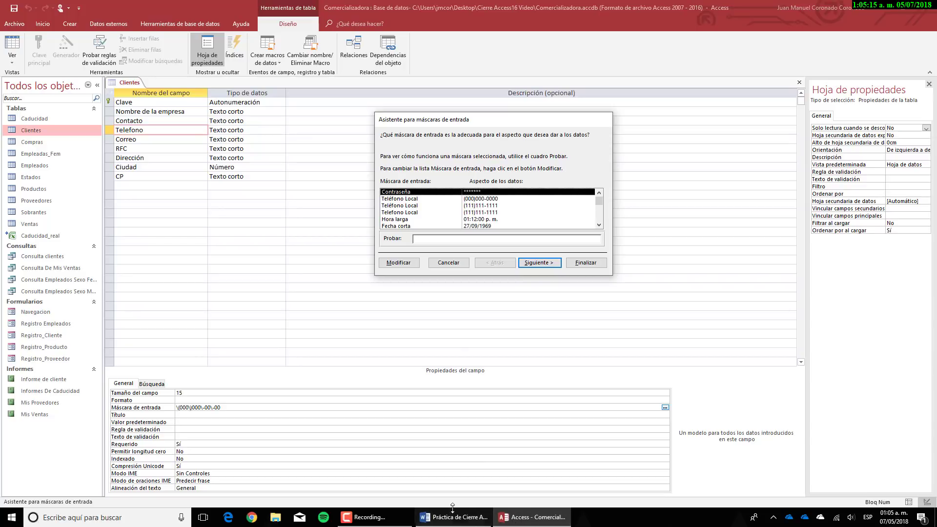
# Step: Check the mask name required by task 6 in the Word practice document and return to the Access wizard
pyautogui.moveTo(427, 520)
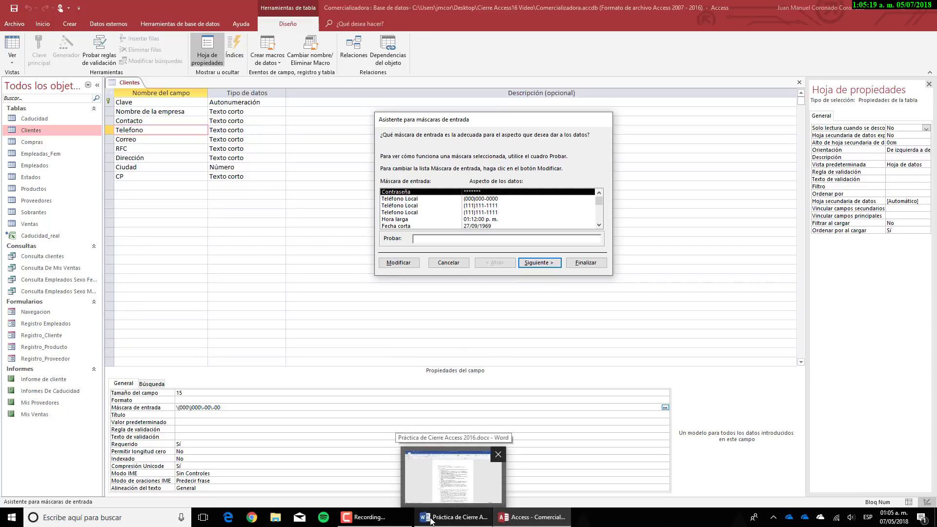
pyautogui.click(431, 521)
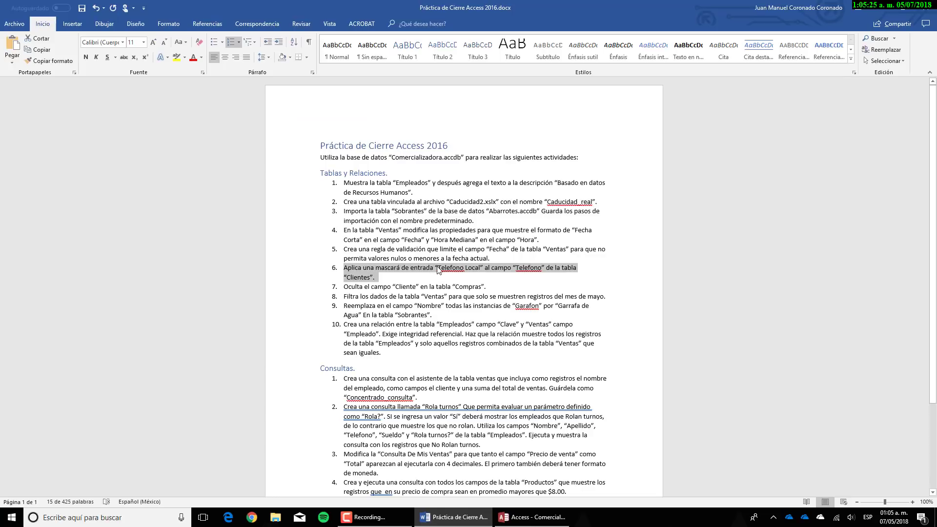
pyautogui.click(522, 522)
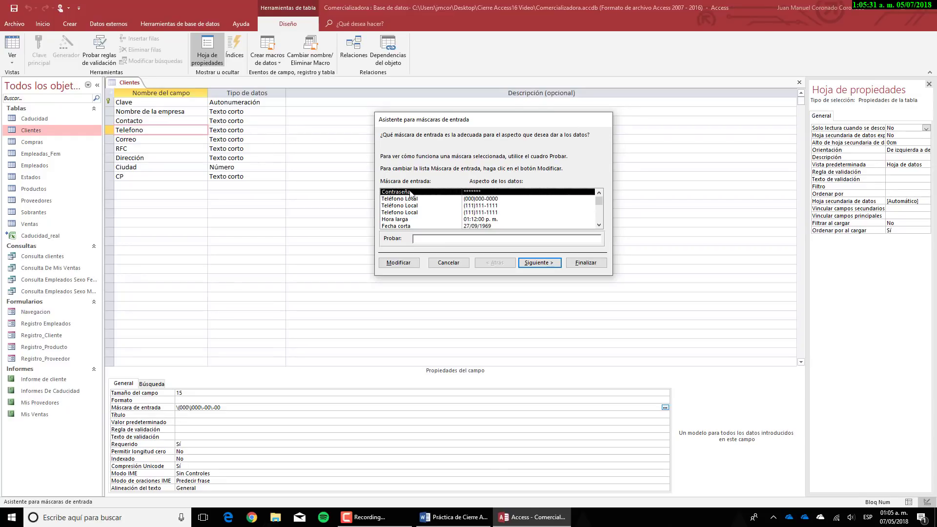
pyautogui.click(517, 519)
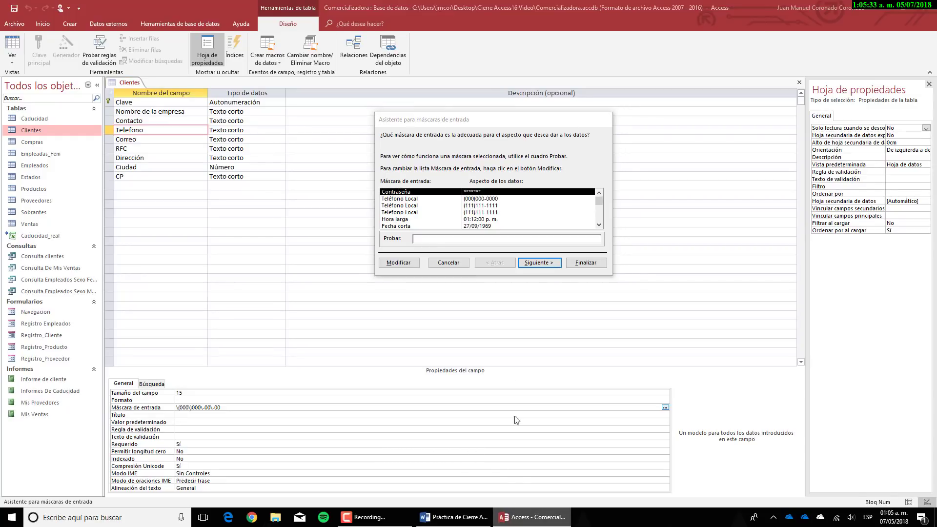
pyautogui.click(461, 518)
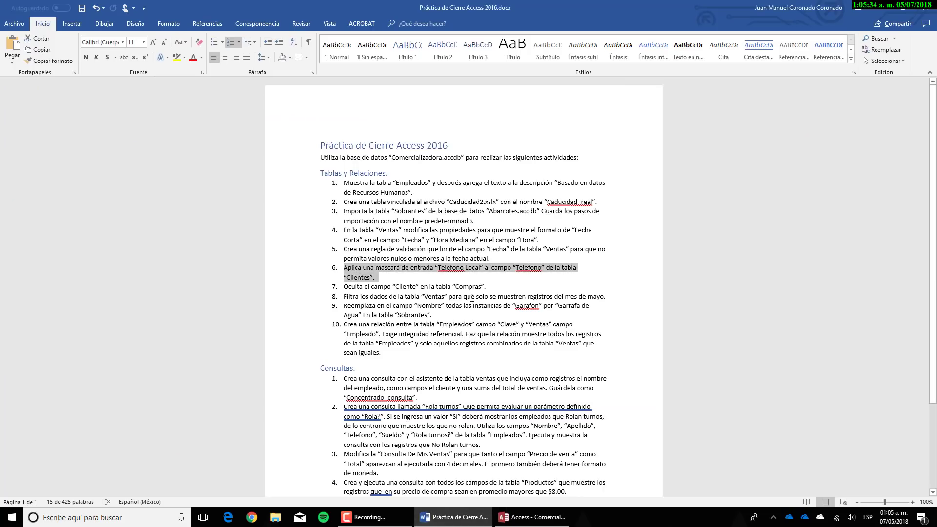
pyautogui.click(433, 269)
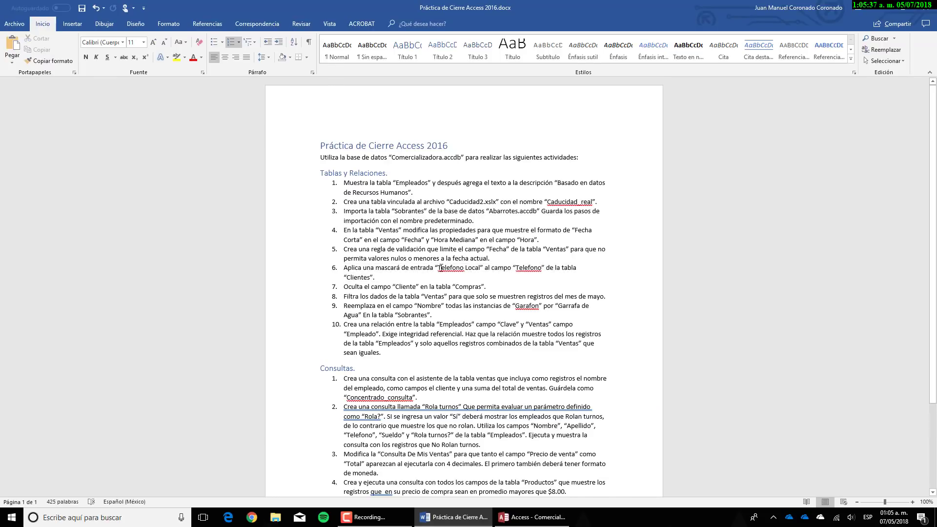
pyautogui.moveTo(438, 267); pyautogui.dragTo(481, 269)
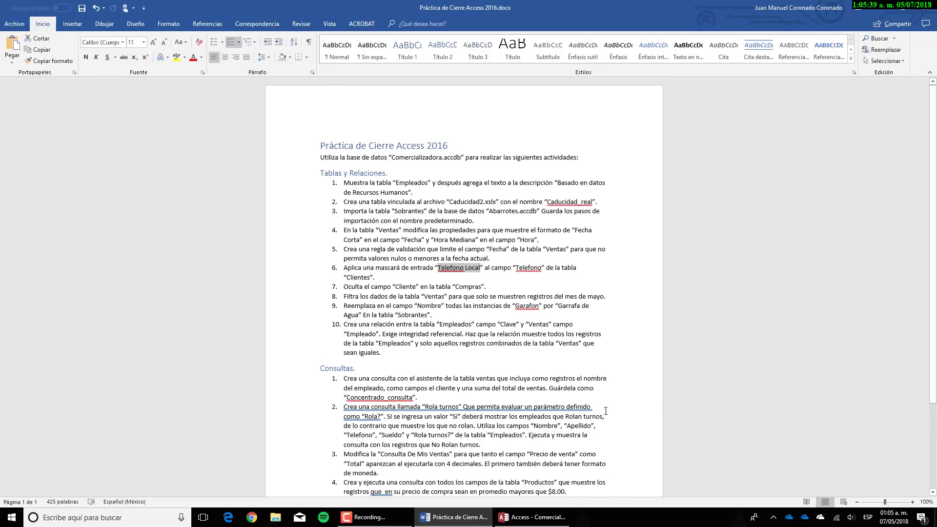
pyautogui.click(429, 287)
pyautogui.hotkey('alt', 'Tab')
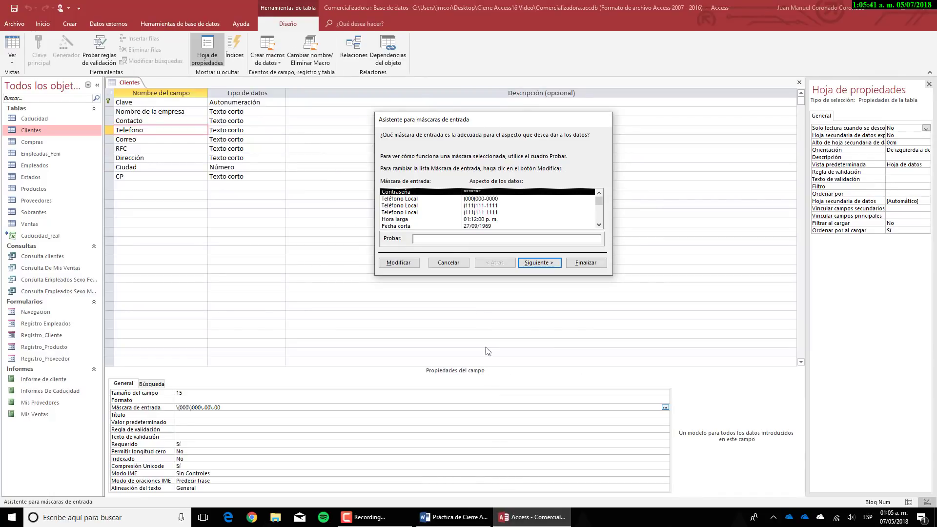
pyautogui.click(407, 213)
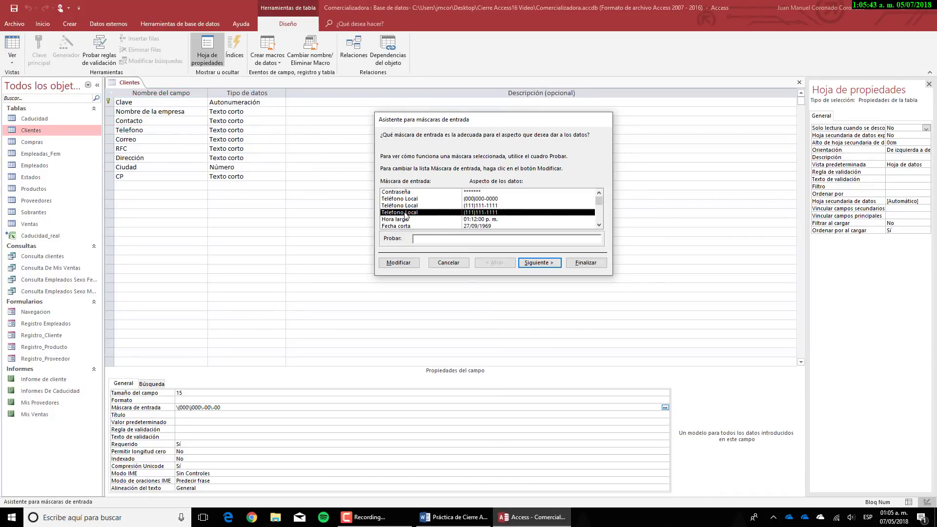
pyautogui.hotkey('alt', 'Tab')
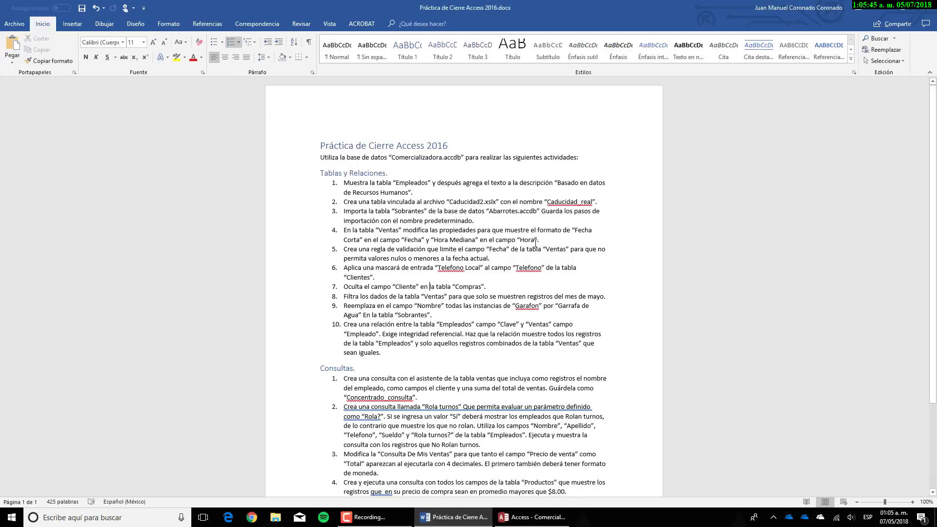
pyautogui.click(532, 517)
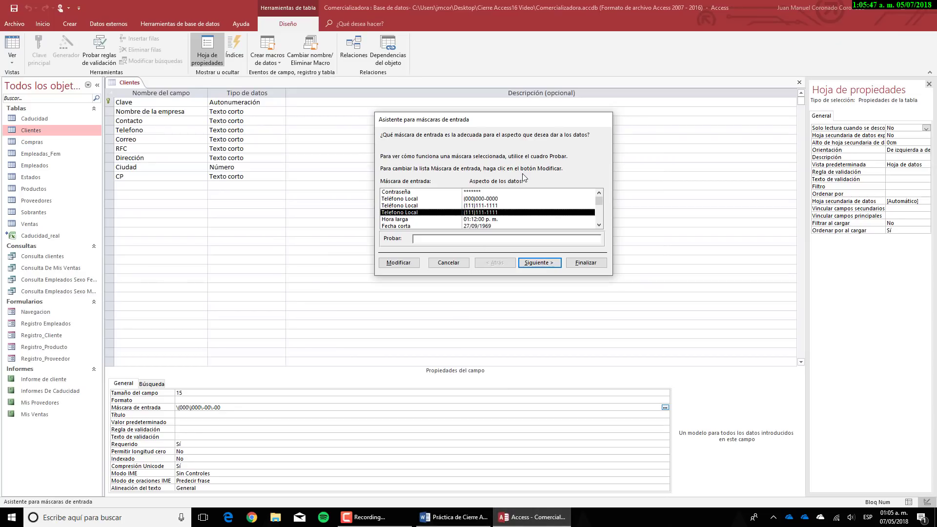
pyautogui.click(551, 264)
pyautogui.click(551, 264)
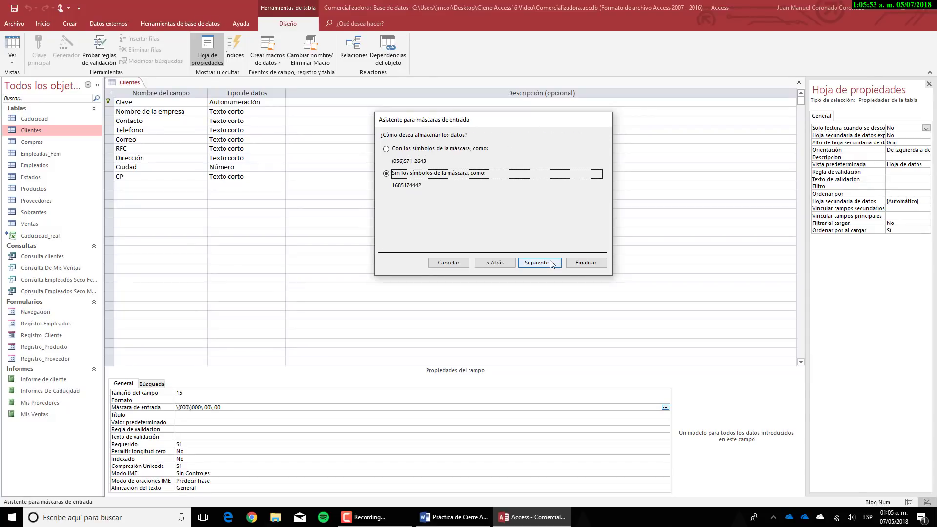
pyautogui.click(549, 261)
pyautogui.click(583, 263)
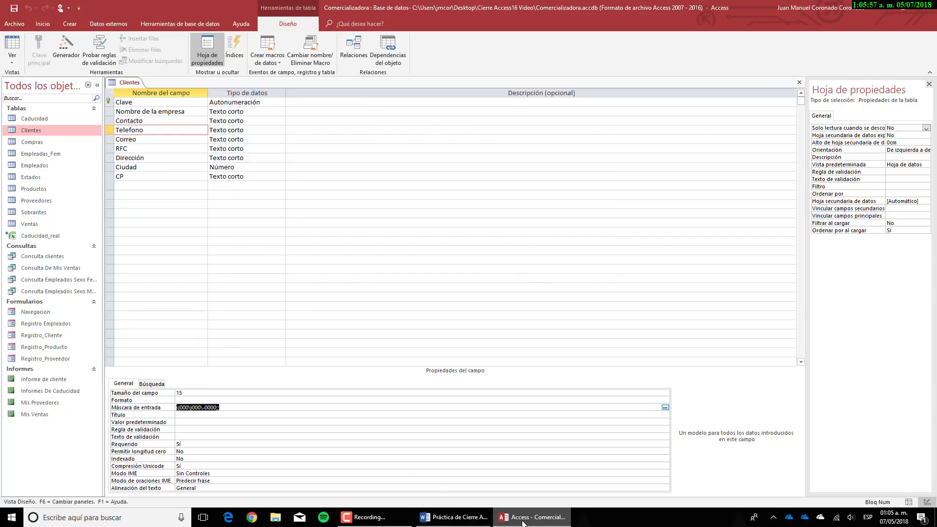
# Step: Check task 7 in the Word practice document and return to Access
pyautogui.click(454, 517)
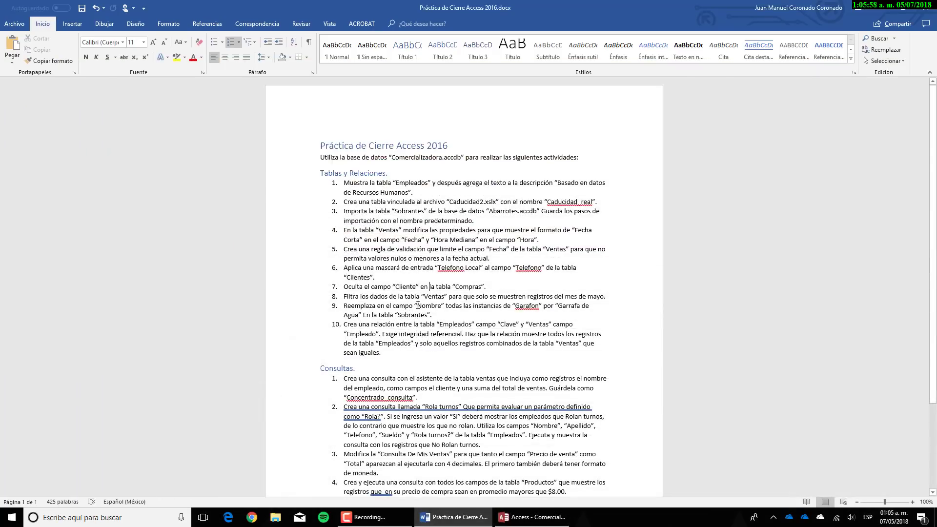
pyautogui.tripleClick(385, 288)
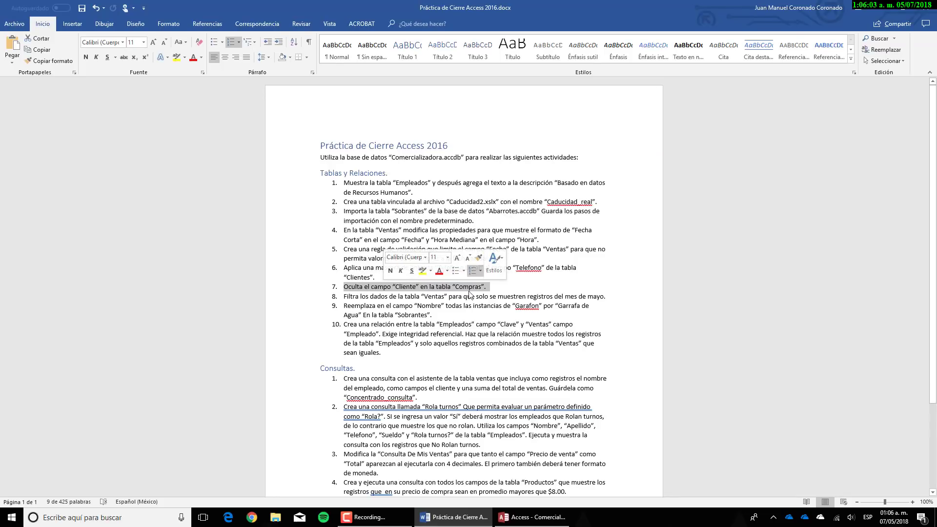
pyautogui.click(532, 517)
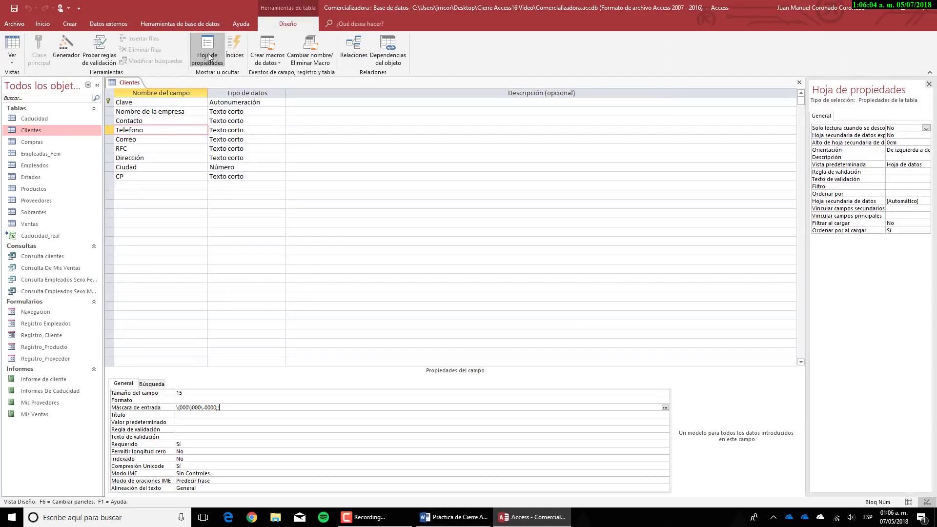
# Step: Save the design changes to the Clientes table and close it
pyautogui.rightClick(127, 82)
pyautogui.click(143, 88)
pyautogui.rightClick(127, 82)
pyautogui.click(150, 101)
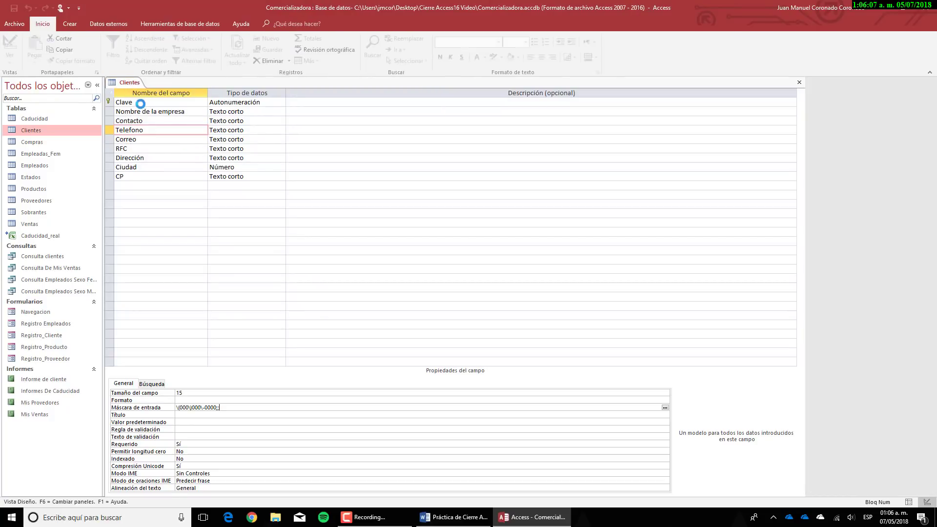
# Step: Open the Compras table in Datasheet view, rechecking the task 7 instruction in the Word document
pyautogui.rightClick(34, 145)
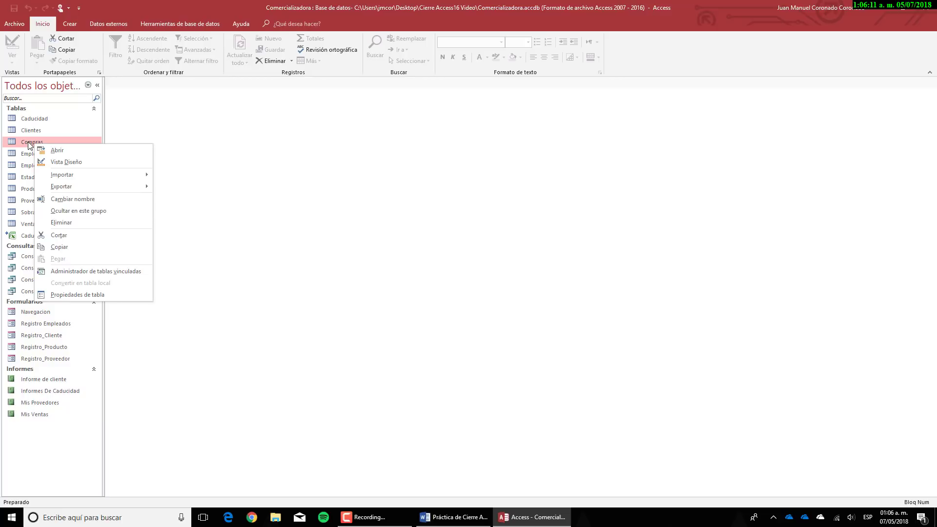
pyautogui.click(454, 517)
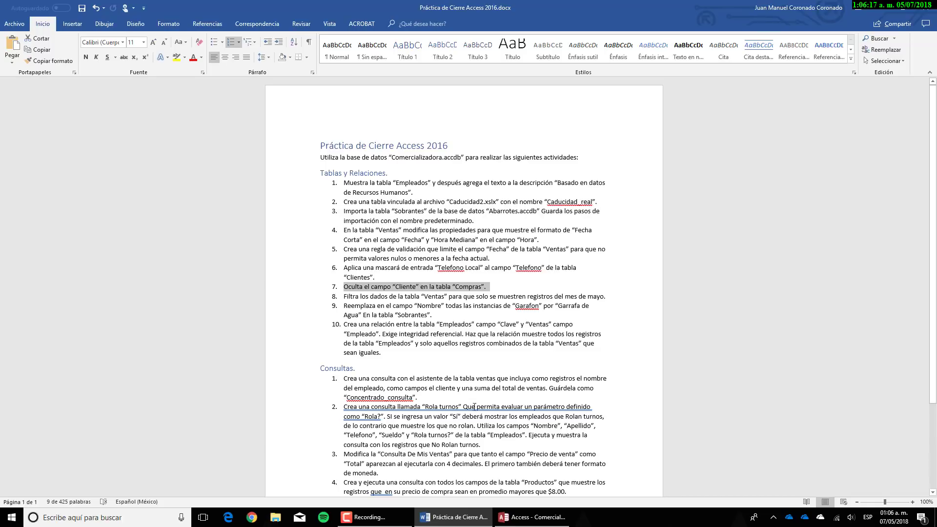
pyautogui.click(532, 517)
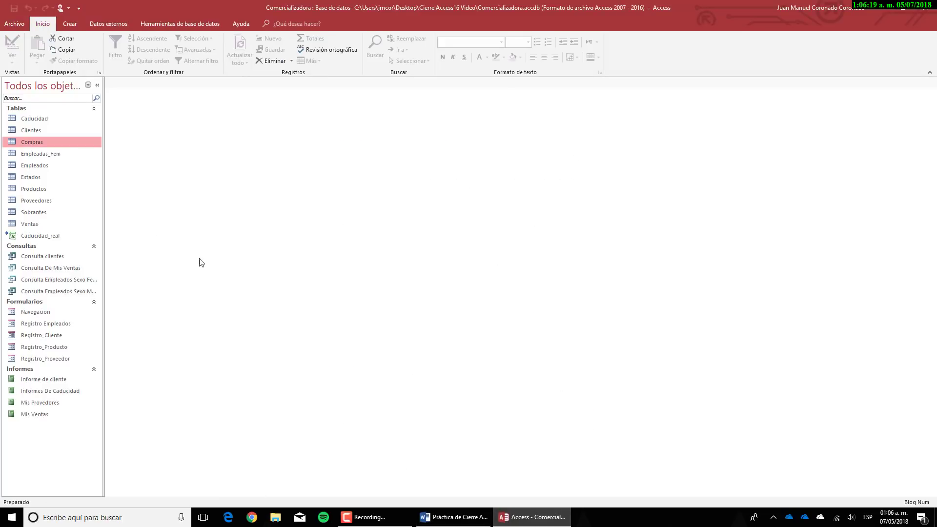
pyautogui.doubleClick(37, 143)
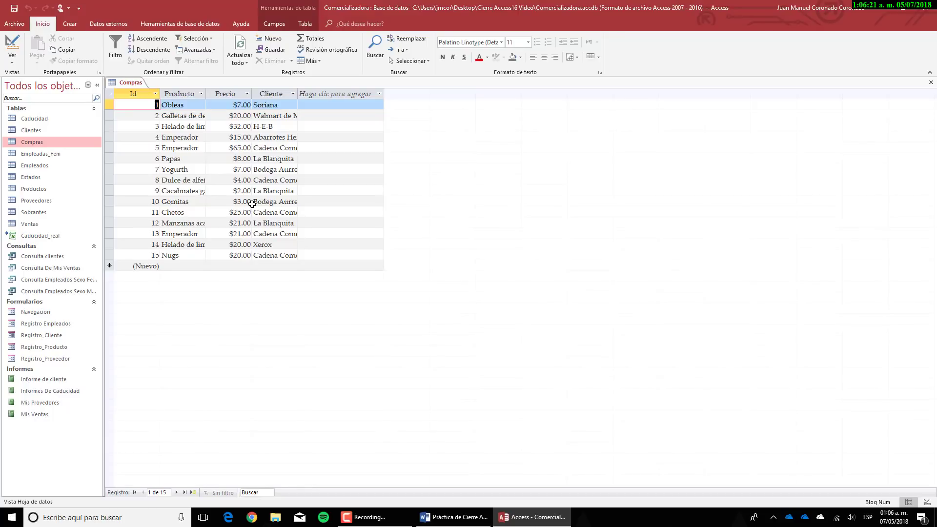
pyautogui.click(459, 517)
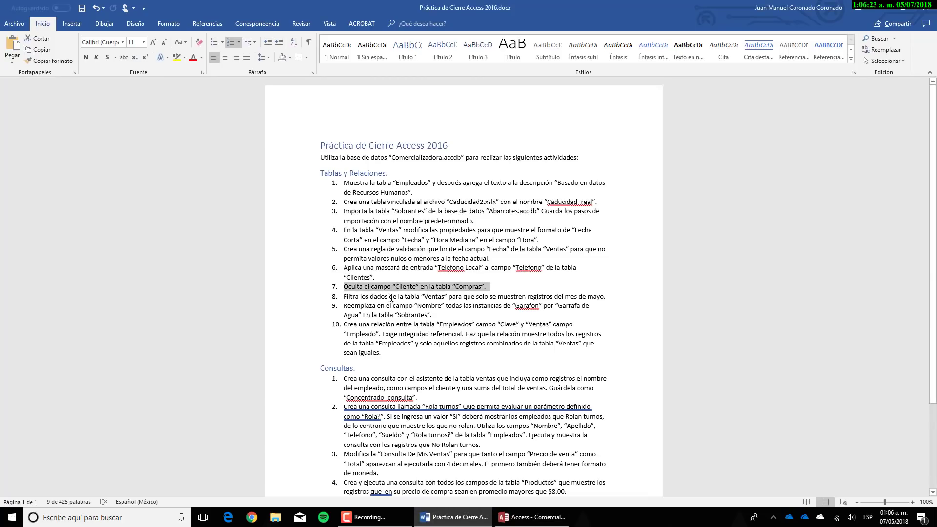
pyautogui.click(535, 511)
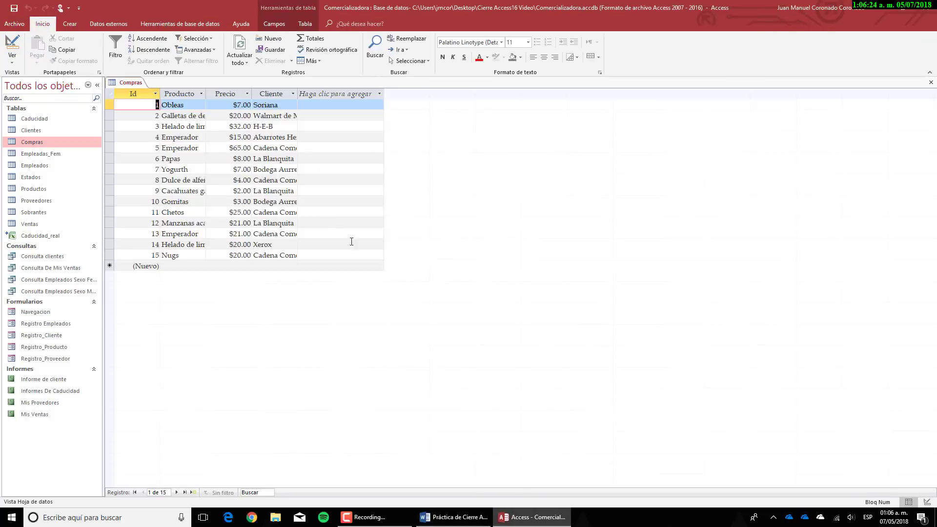
# Step: Hide the Cliente field in the Compras table
pyautogui.click(274, 92)
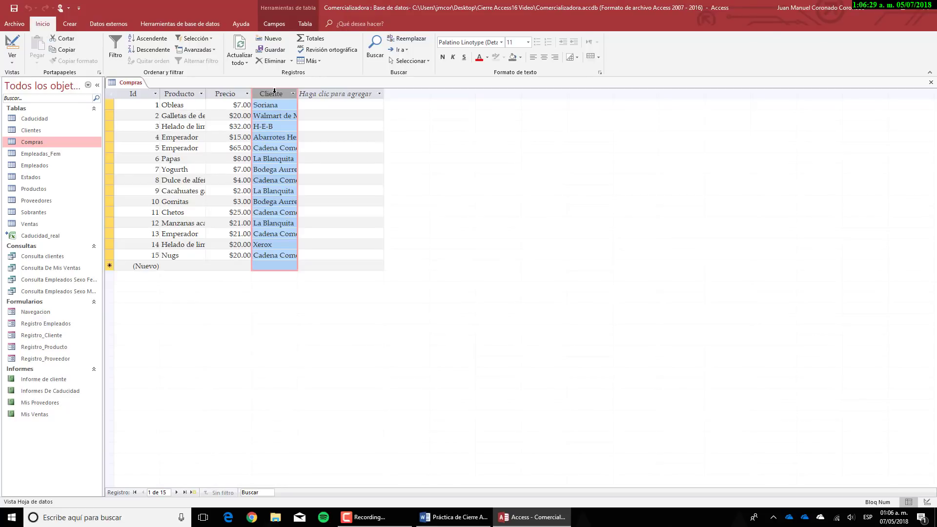
pyautogui.rightClick(274, 91)
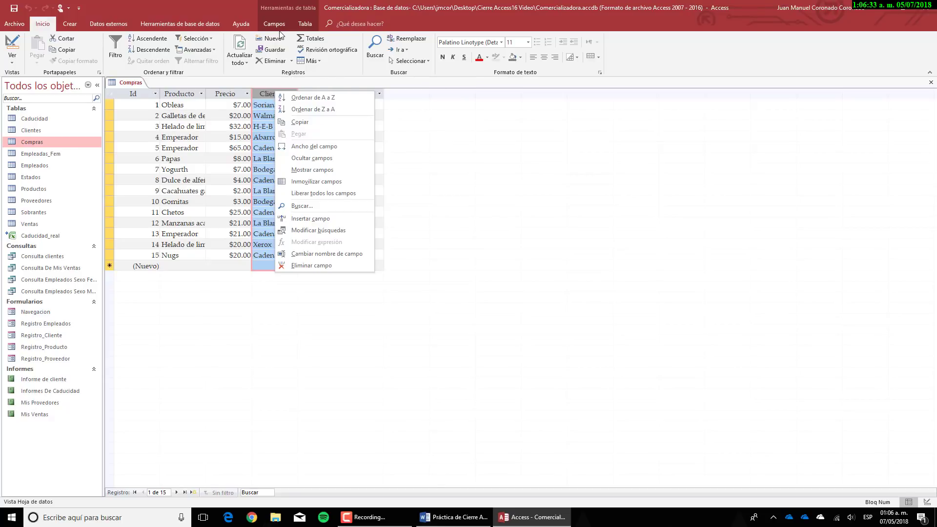
pyautogui.click(314, 61)
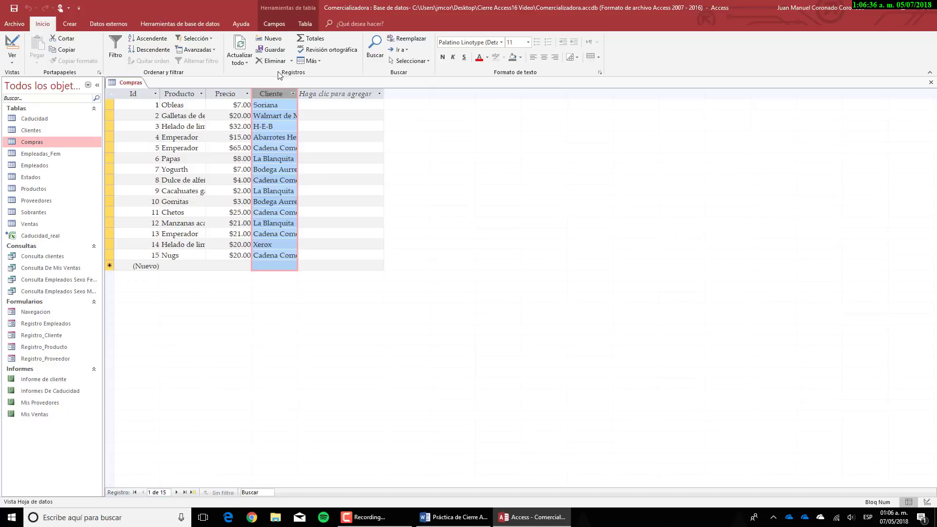
pyautogui.click(310, 60)
pyautogui.click(350, 120)
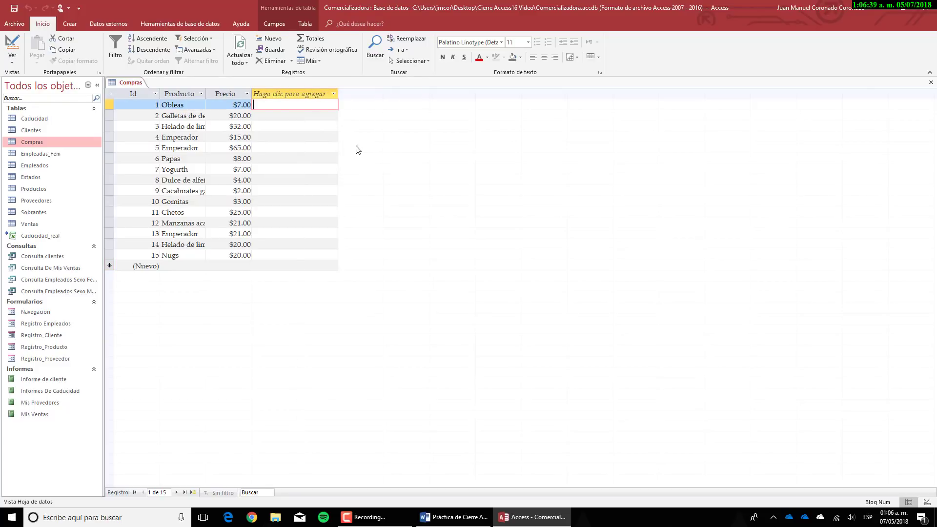
# Step: Unhide the Cliente field of the Compras table and hide it once more
pyautogui.click(310, 61)
pyautogui.click(321, 132)
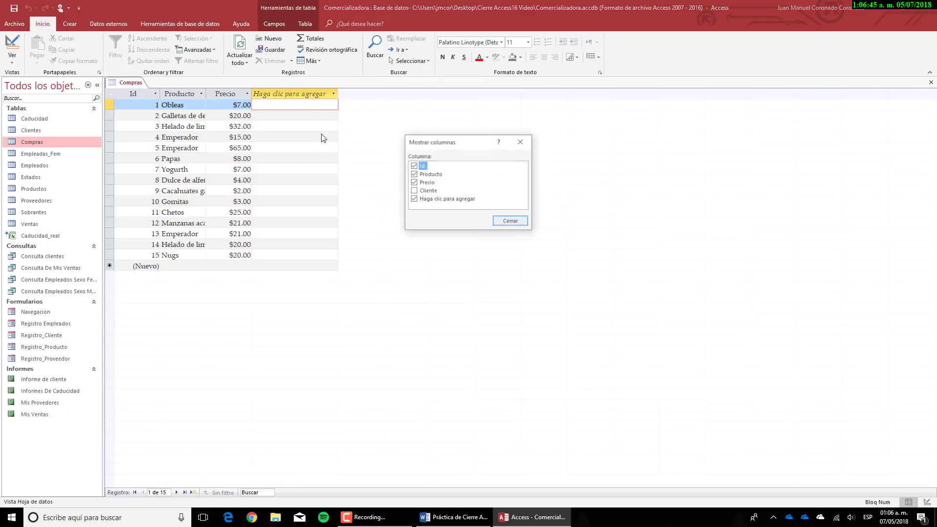
pyautogui.click(414, 191)
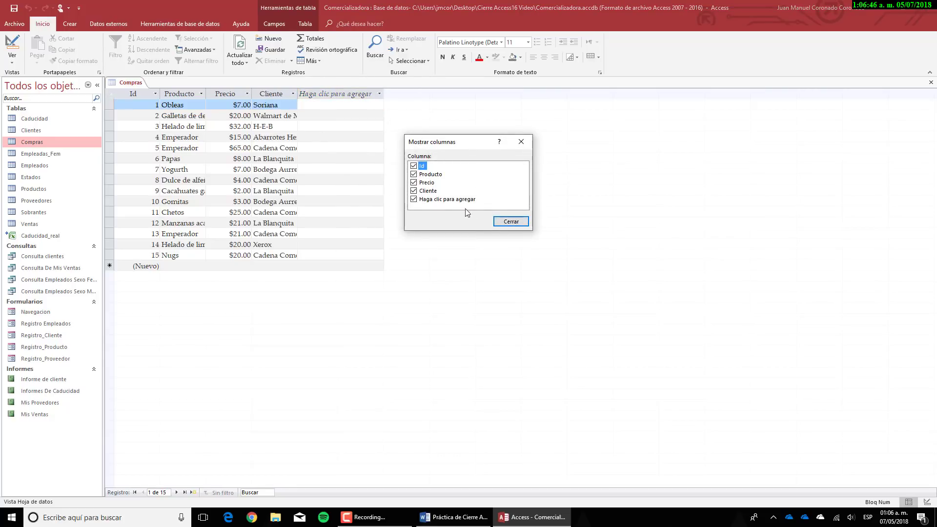
pyautogui.click(508, 223)
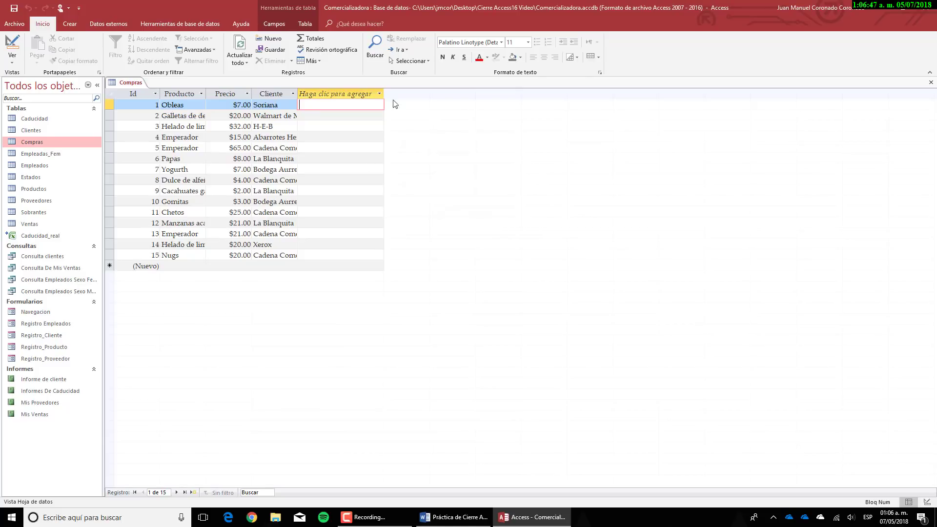
pyautogui.rightClick(279, 93)
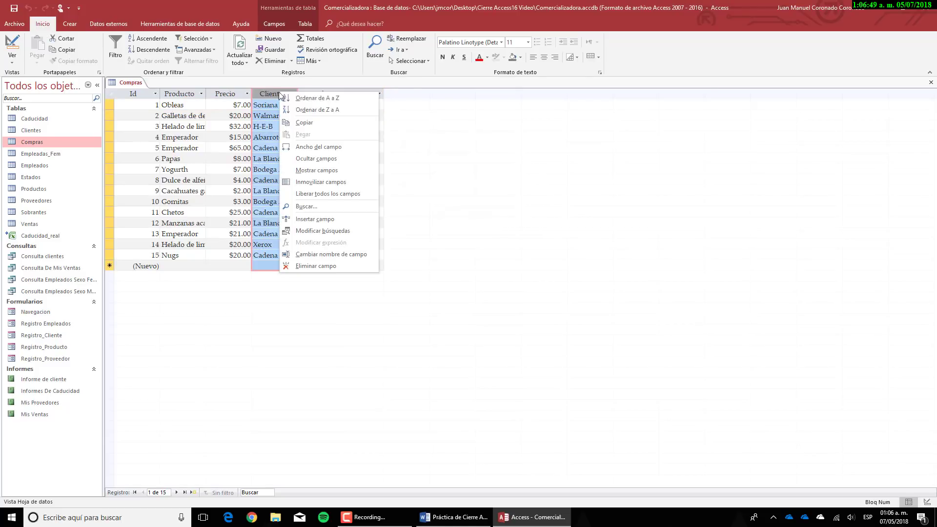
pyautogui.click(317, 160)
# Step: Switch to the Word practice document and correct "dados" to "datos" in task 8
pyautogui.click(454, 517)
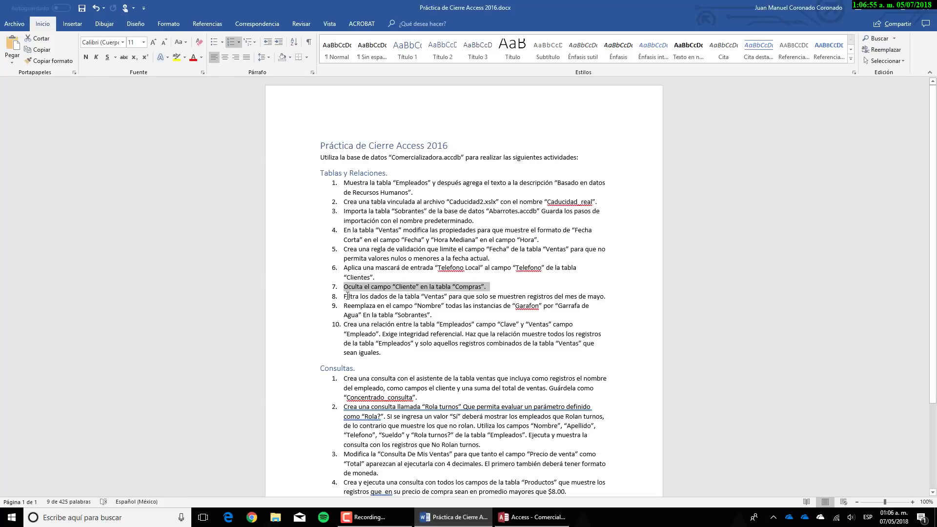
pyautogui.moveTo(344, 295); pyautogui.dragTo(502, 300)
pyautogui.click(384, 297)
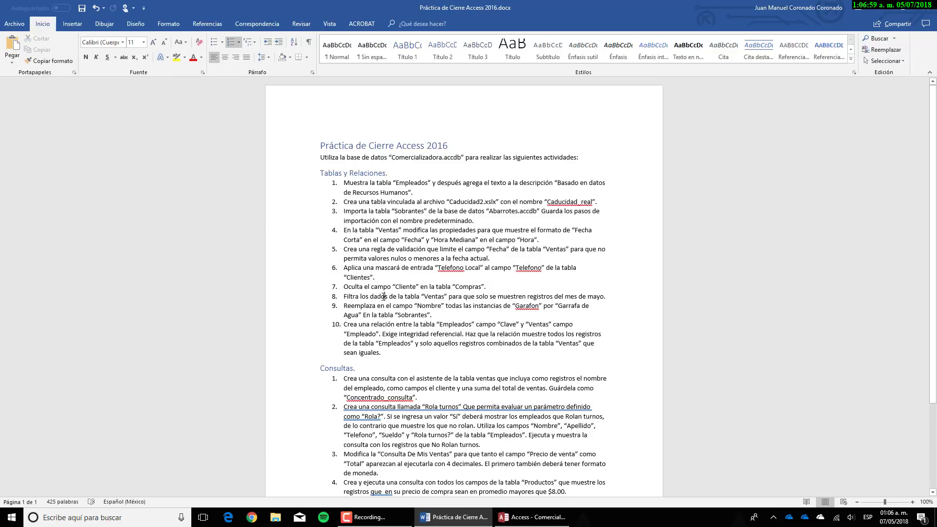
pyautogui.press('BackSpace')
pyautogui.write('t')
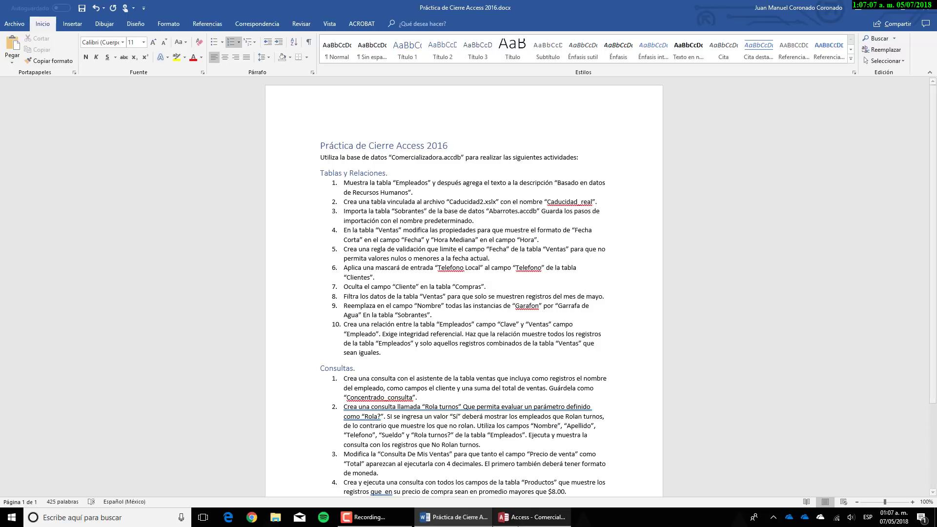
# Step: Return to Access, save the Compras table and close it
pyautogui.click(532, 517)
pyautogui.rightClick(132, 88)
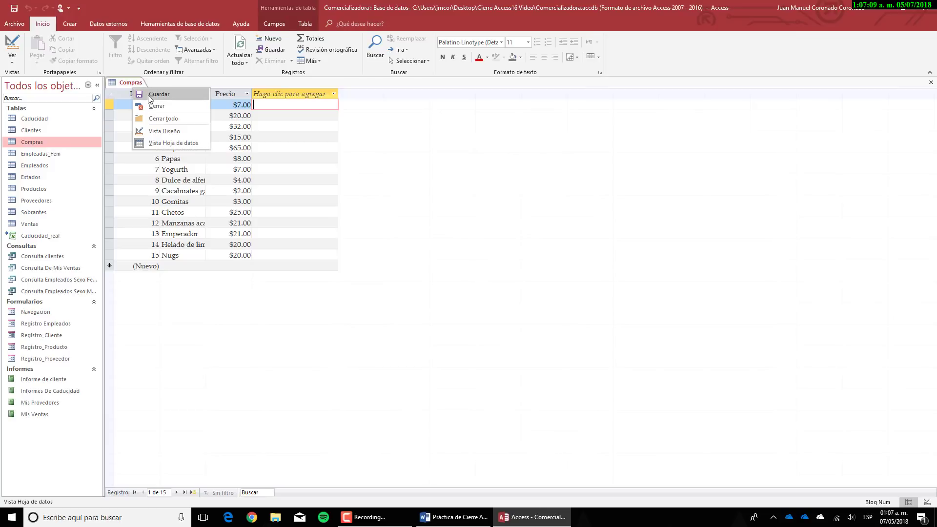
pyautogui.rightClick(136, 83)
pyautogui.rightClick(137, 82)
pyautogui.click(156, 99)
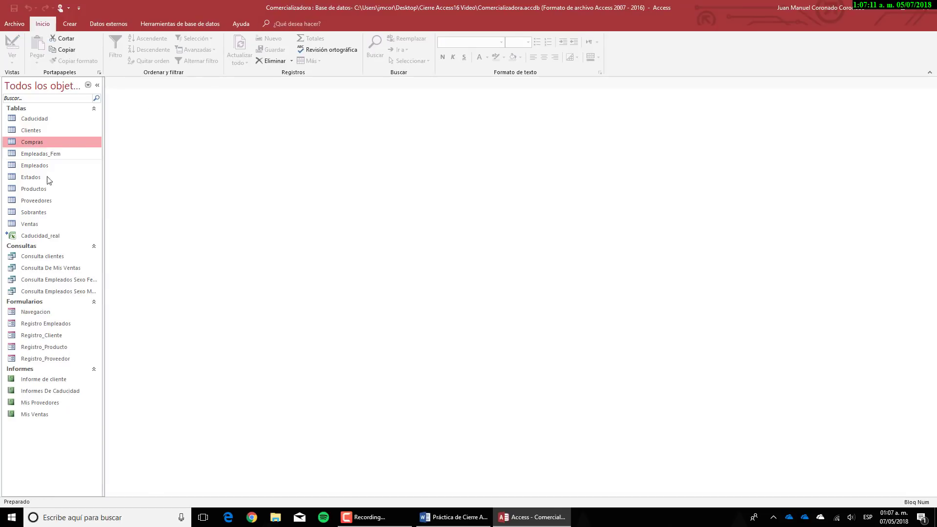
# Step: Open the Ventas table, review task 8 in the Word document and return to Access
pyautogui.doubleClick(29, 224)
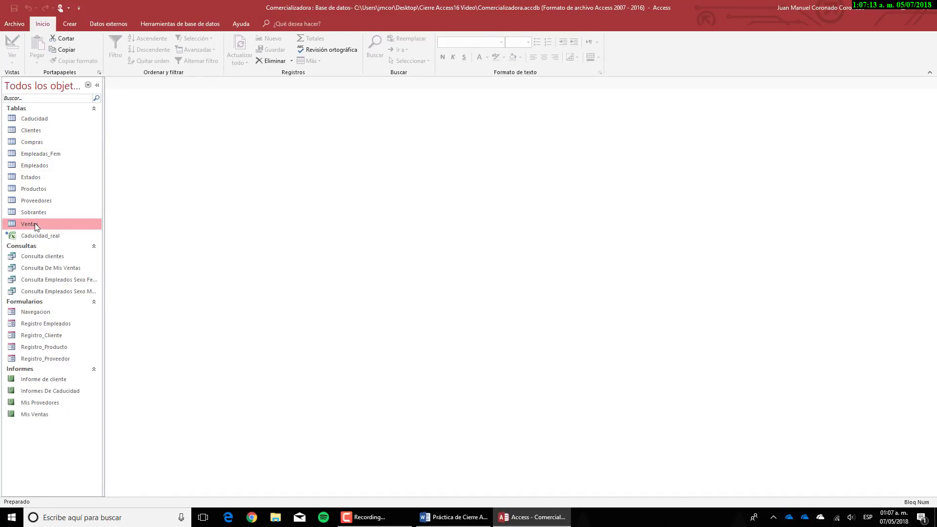
pyautogui.click(470, 520)
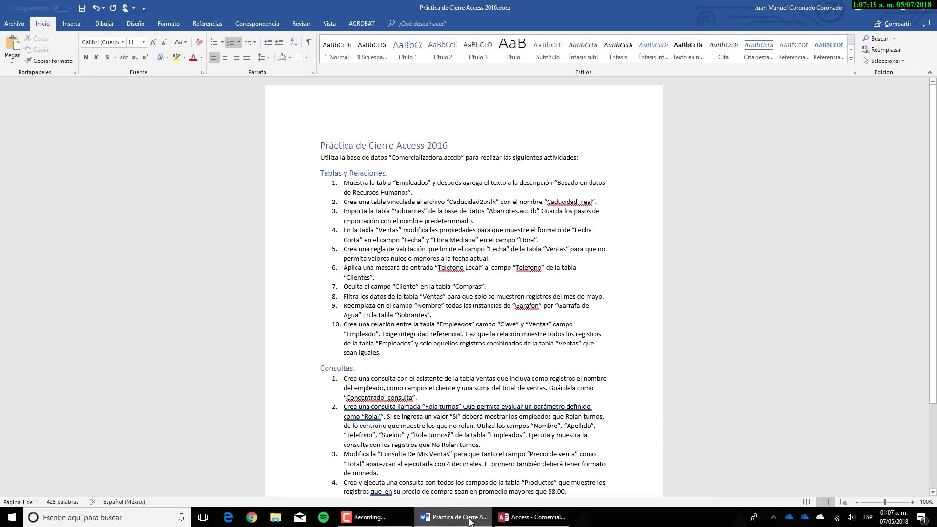
pyautogui.tripleClick(496, 295)
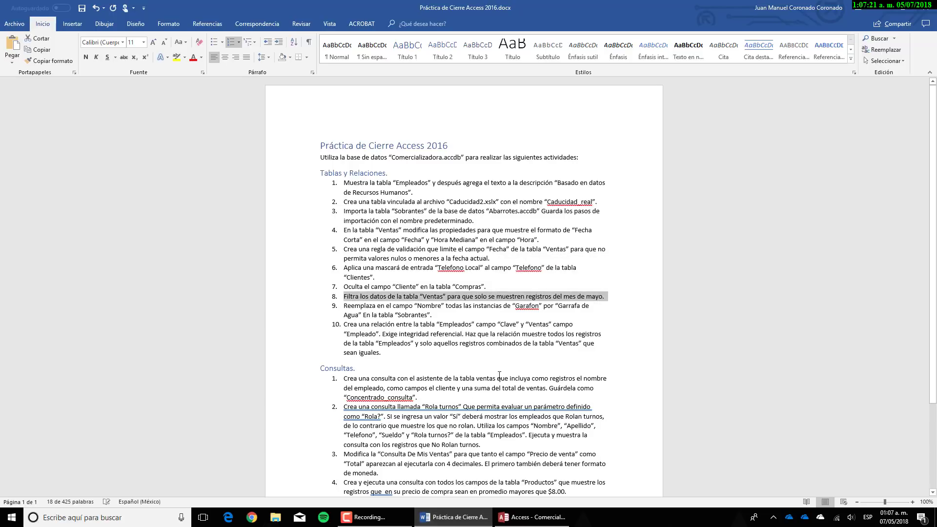
pyautogui.hotkey('alt', 'Tab')
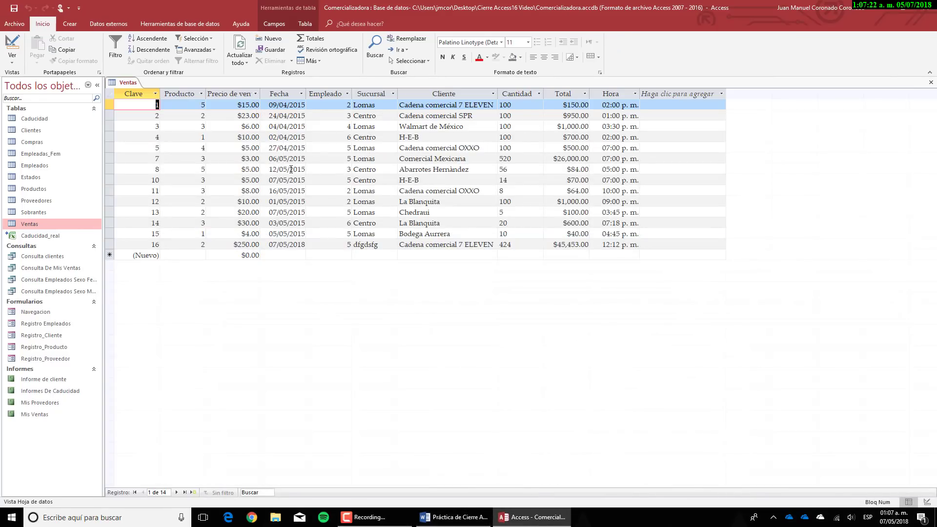
# Step: Try to filter the Fecha field of the Ventas table by selecting only the individual May dates
pyautogui.click(301, 94)
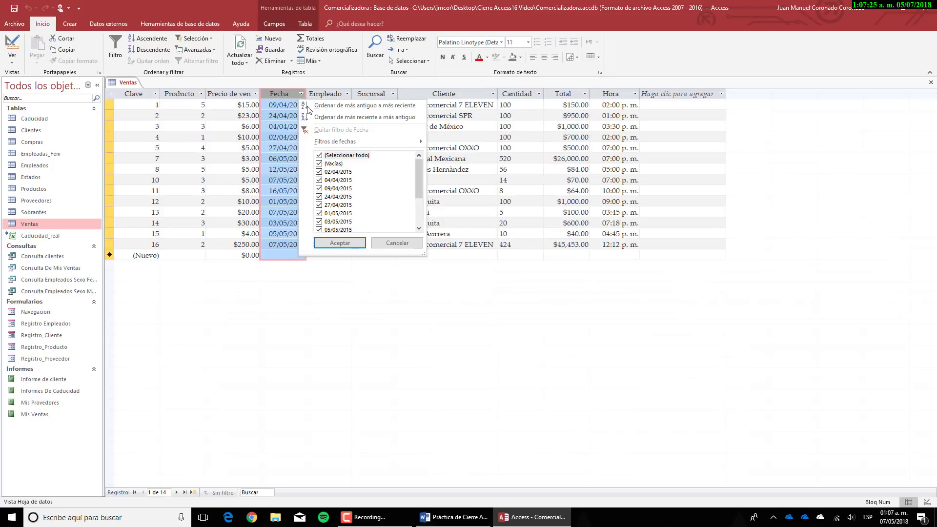
pyautogui.scroll(-2, 331, 191)
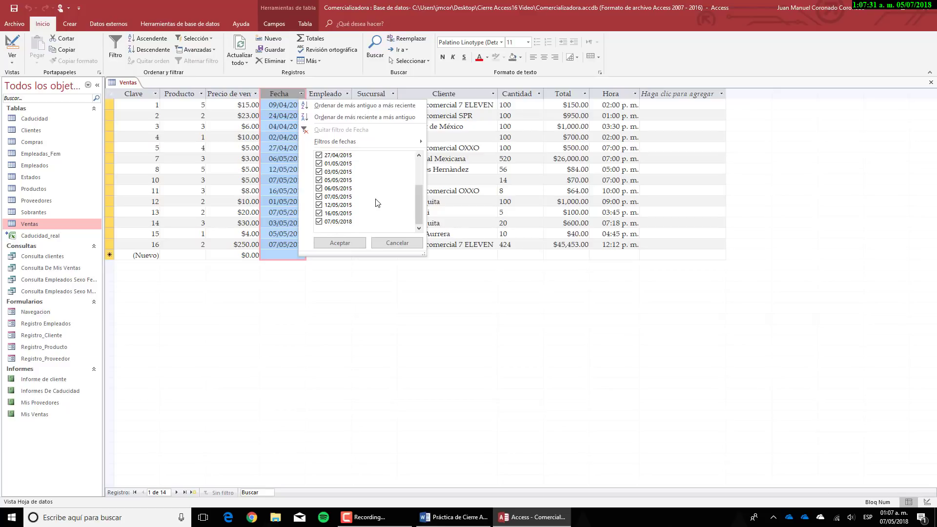
pyautogui.scroll(2, 376, 203)
pyautogui.click(322, 156)
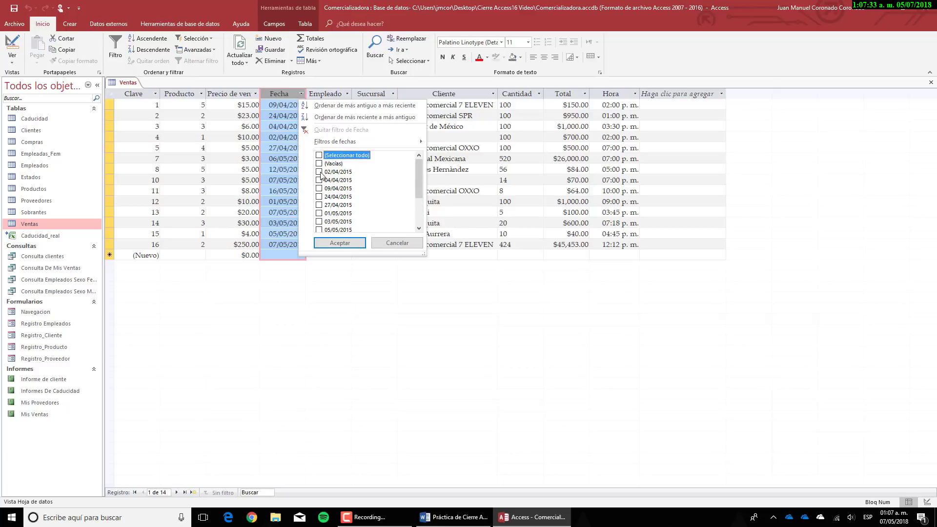
pyautogui.scroll(-1, 321, 187)
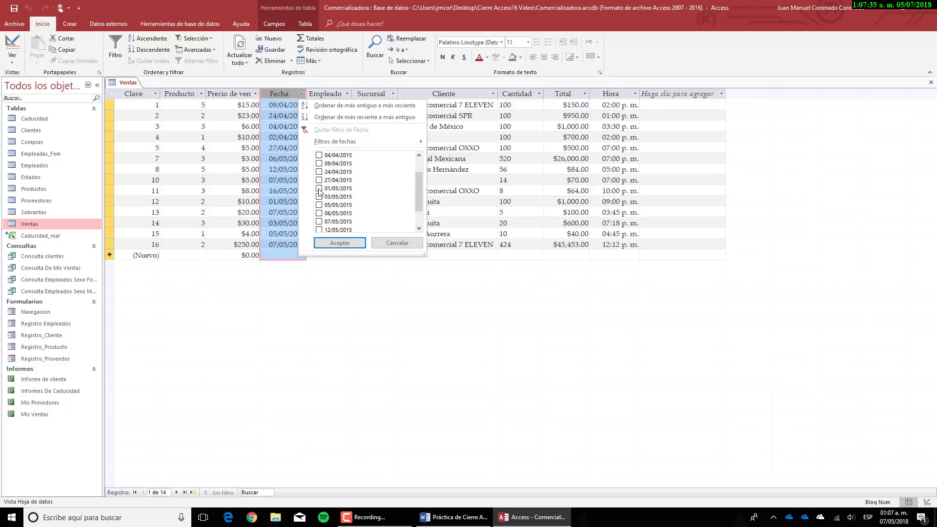
pyautogui.click(320, 189)
pyautogui.click(319, 196)
pyautogui.click(319, 205)
pyautogui.click(319, 213)
pyautogui.click(319, 222)
pyautogui.click(319, 230)
pyautogui.scroll(-1, 344, 228)
pyautogui.scroll(3, 334, 192)
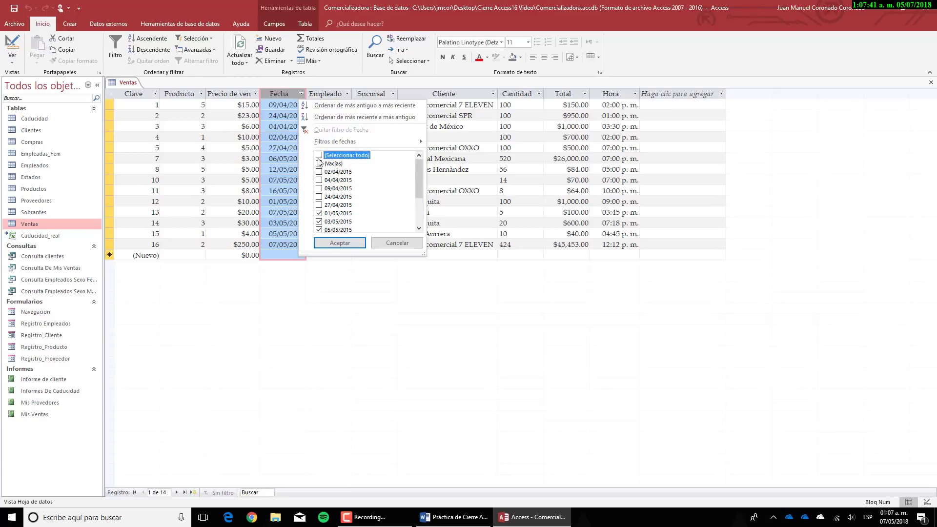
pyautogui.click(319, 155)
# Step: Filter the Fecha field of the Ventas table to all dates in the period mayo
pyautogui.moveTo(328, 143)
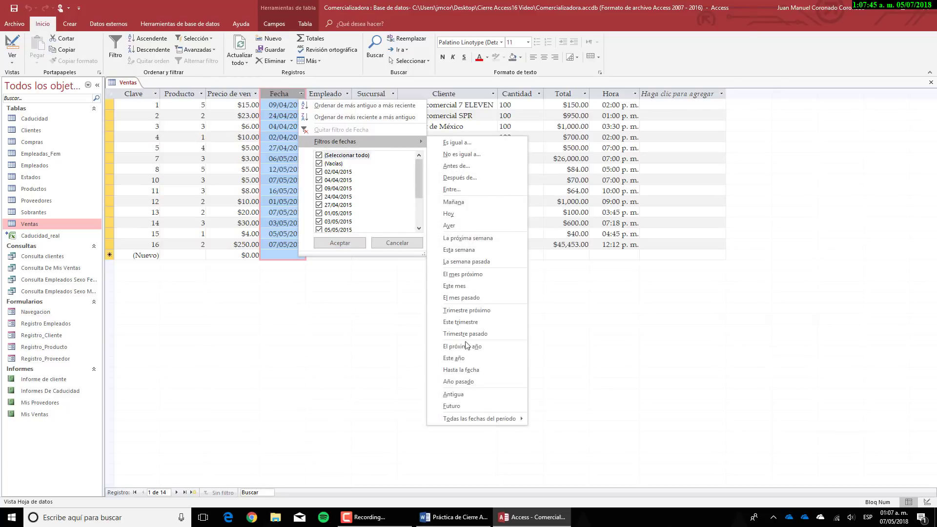
pyautogui.moveTo(481, 419)
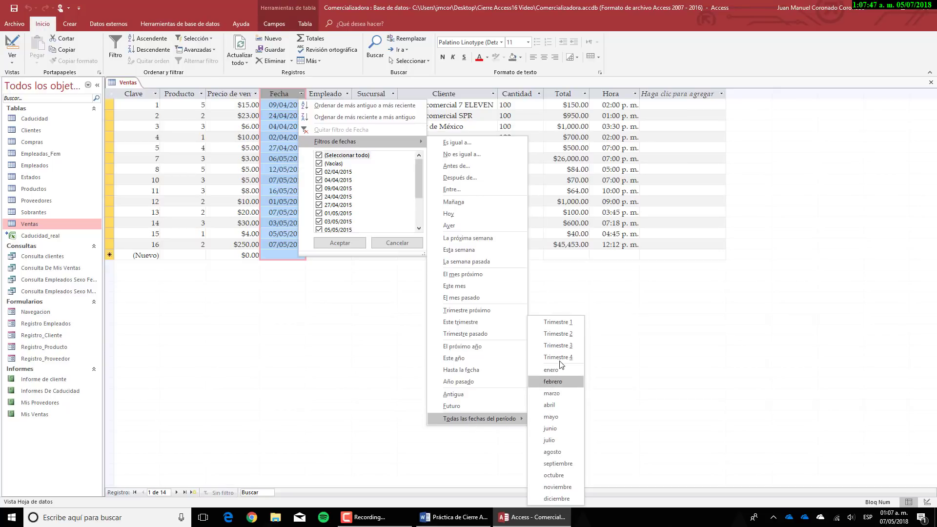
pyautogui.click(556, 417)
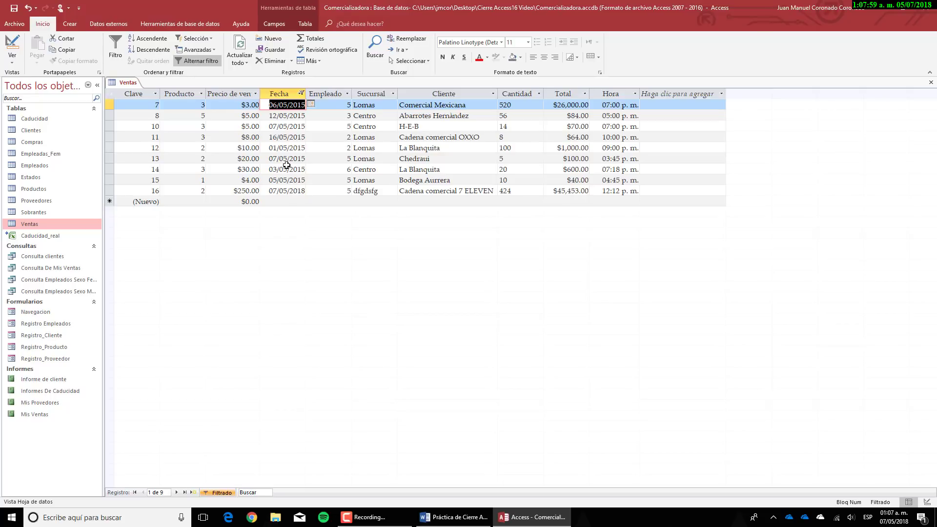
# Step: Switch to the Word document, highlight task 9 to review it, and return to Access
pyautogui.click(454, 517)
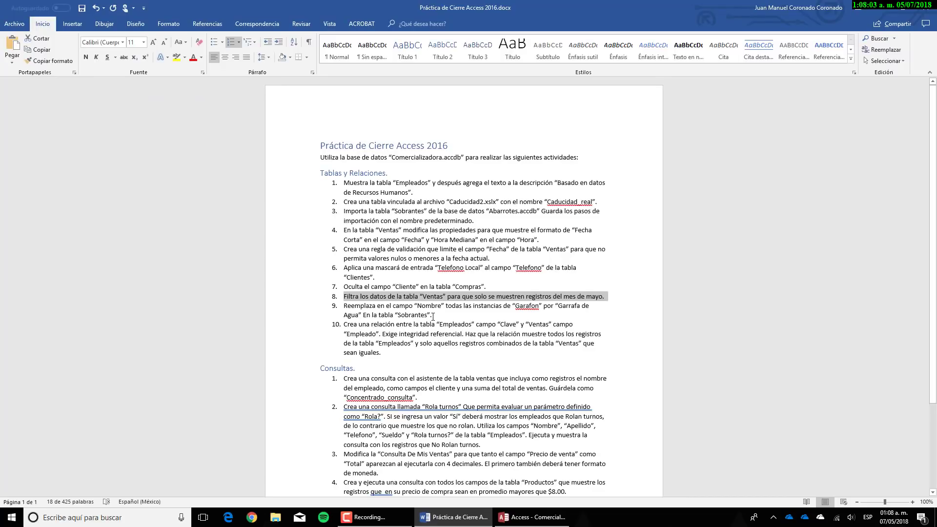
pyautogui.moveTo(433, 316); pyautogui.dragTo(377, 310)
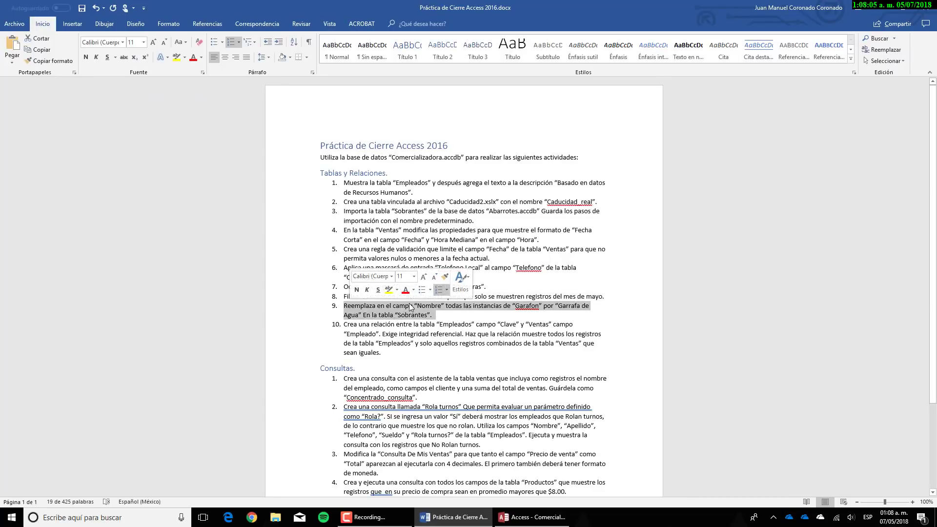
pyautogui.click(531, 517)
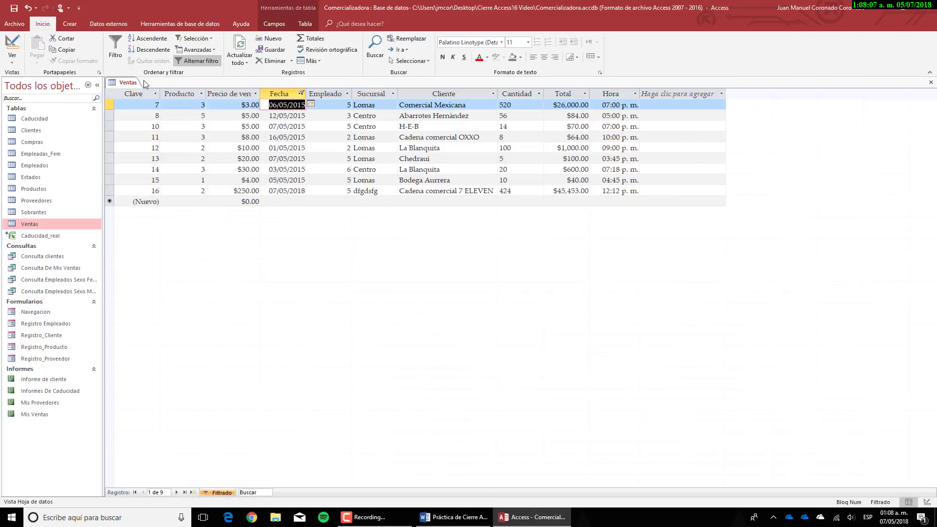
# Step: Close the Ventas table, saving the changes to its design
pyautogui.rightClick(145, 84)
pyautogui.click(146, 100)
pyautogui.click(438, 286)
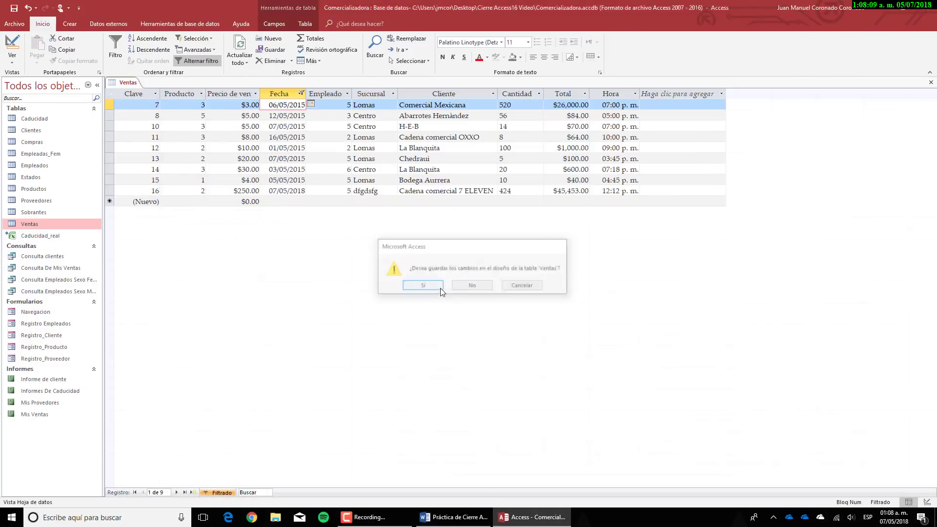
# Step: Recheck task 9 in the Word document, return to Access and open the Sobrantes table
pyautogui.click(454, 517)
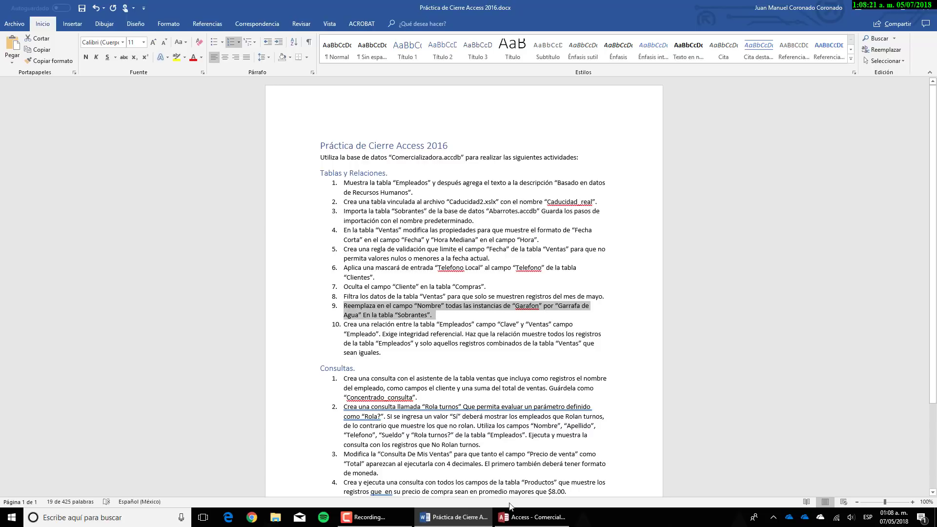
pyautogui.click(508, 518)
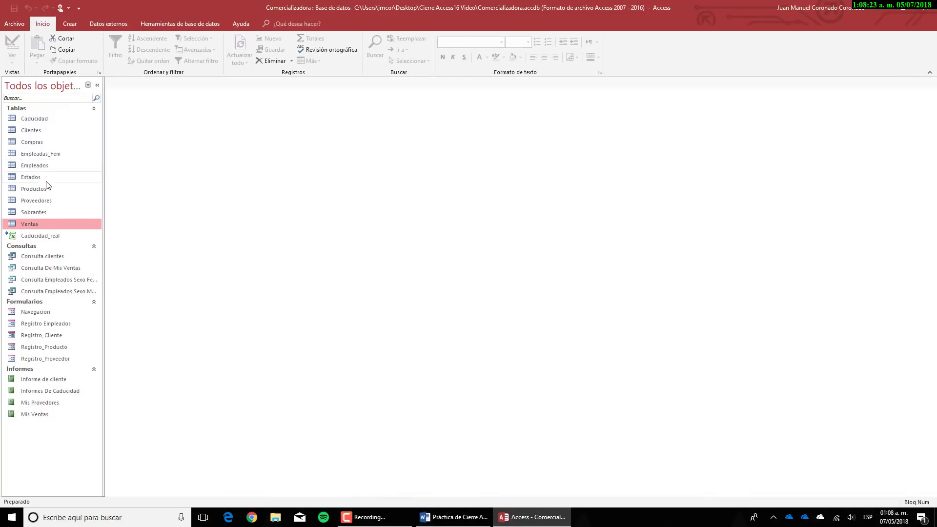
pyautogui.click(49, 213)
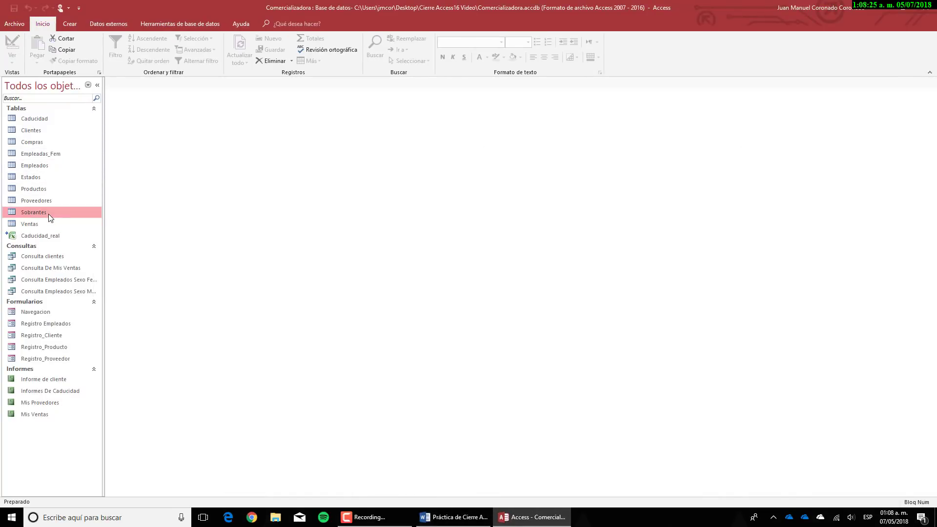
pyautogui.doubleClick(49, 214)
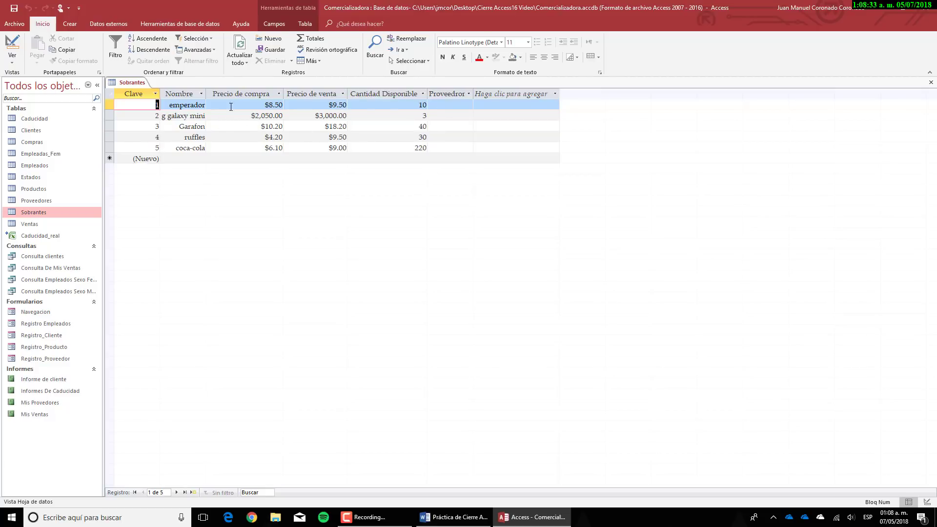
# Step: Set up a find-and-replace for "Garafon" in the Nombre field of Sobrantes and check the replacement text in the Word document
pyautogui.click(190, 94)
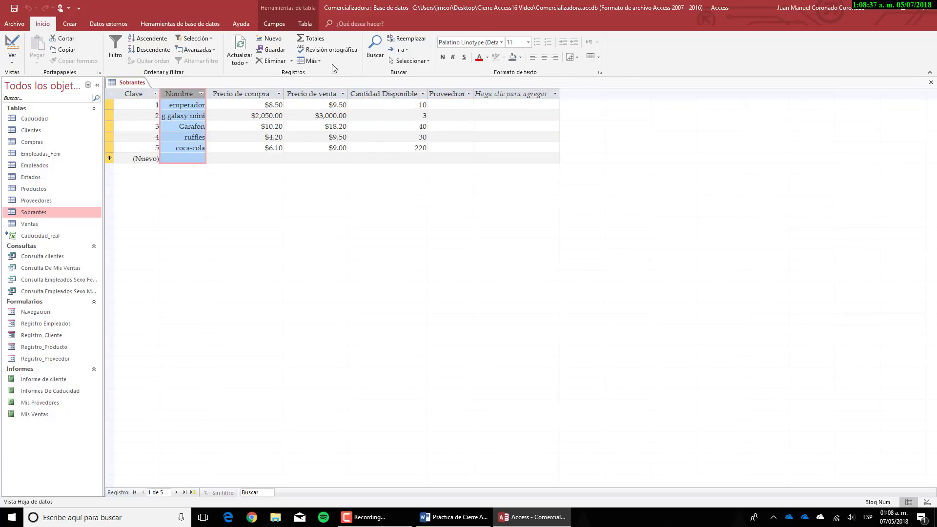
pyautogui.click(408, 39)
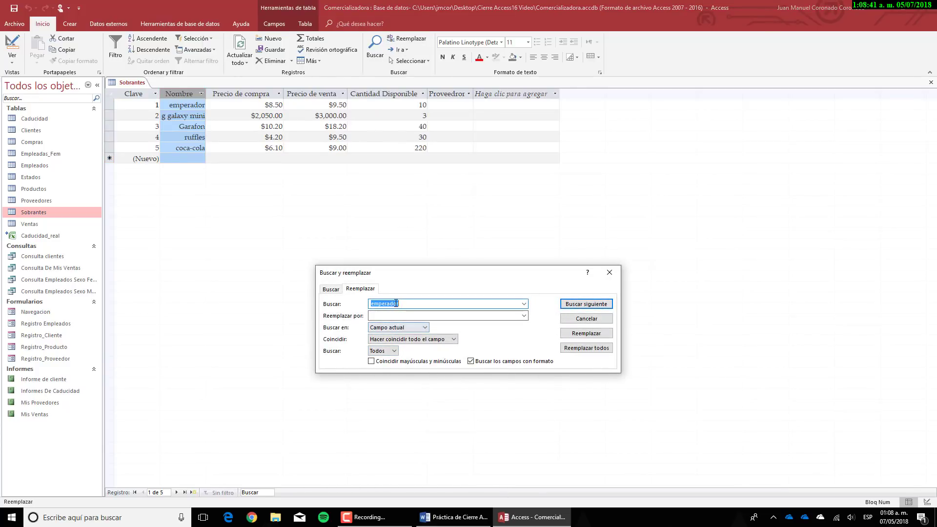
pyautogui.write('Garafon')
pyautogui.click(392, 315)
pyautogui.write('Ga')
pyautogui.hotkey('alt', 'Tab')
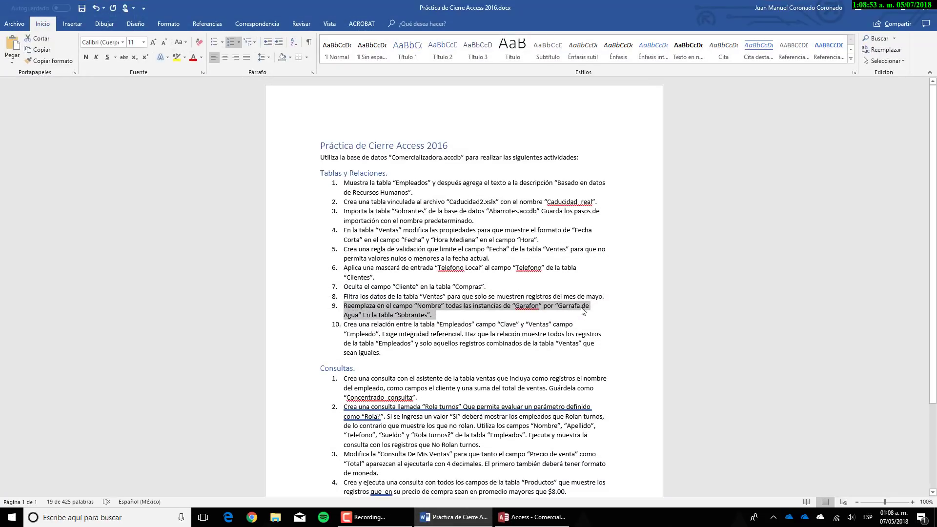
pyautogui.hotkey('alt', 'Tab')
pyautogui.click(411, 319)
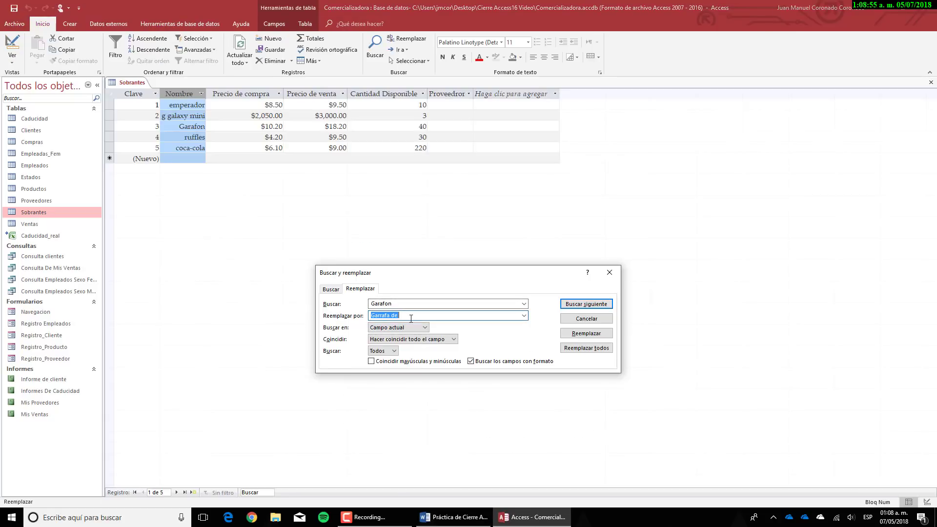
pyautogui.click(410, 319)
pyautogui.write('Agua')
pyautogui.click(584, 318)
# Step: Change the product name in record 3 of the Sobrantes table to "Garafon de agua"
pyautogui.click(188, 126)
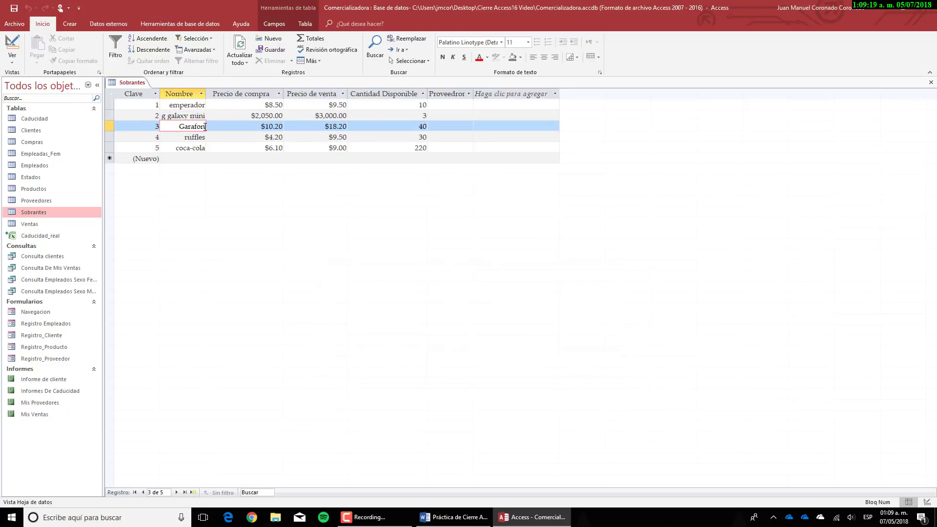
pyautogui.write('de aua')
pyautogui.press('BackSpace')
pyautogui.press('BackSpace')
pyautogui.write('gua')
# Step: Try to replace "Garafon" with "Garrafa" in the Nombre field of Sobrantes, matching the whole field
pyautogui.click(174, 95)
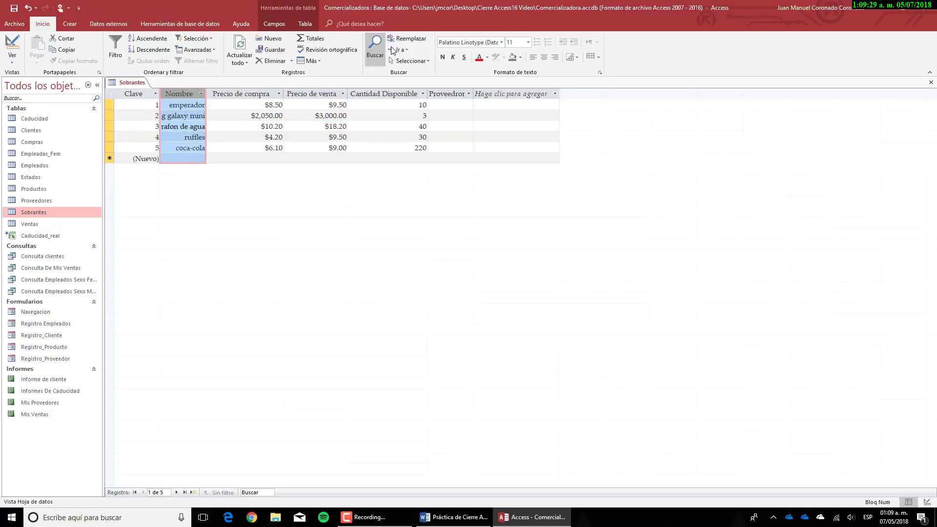
pyautogui.click(415, 39)
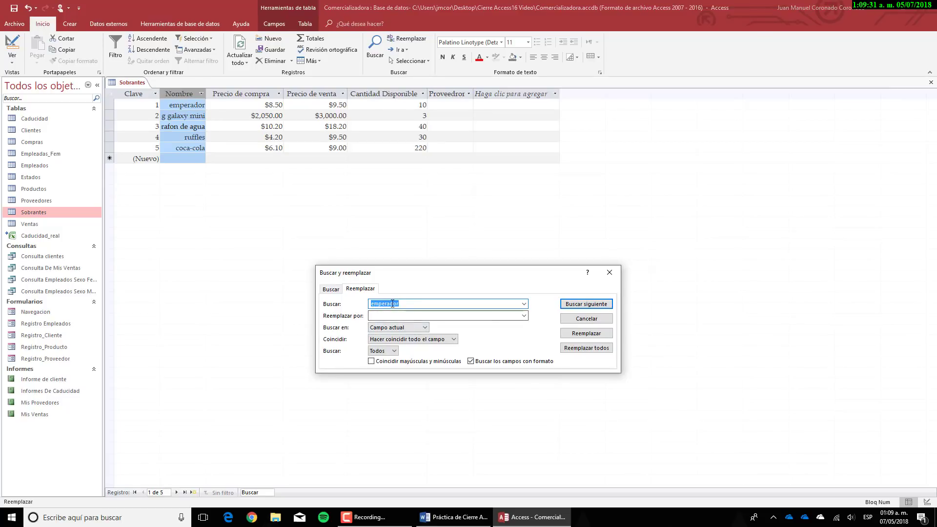
pyautogui.write('Garafon')
pyautogui.click(406, 316)
pyautogui.write('Ga')
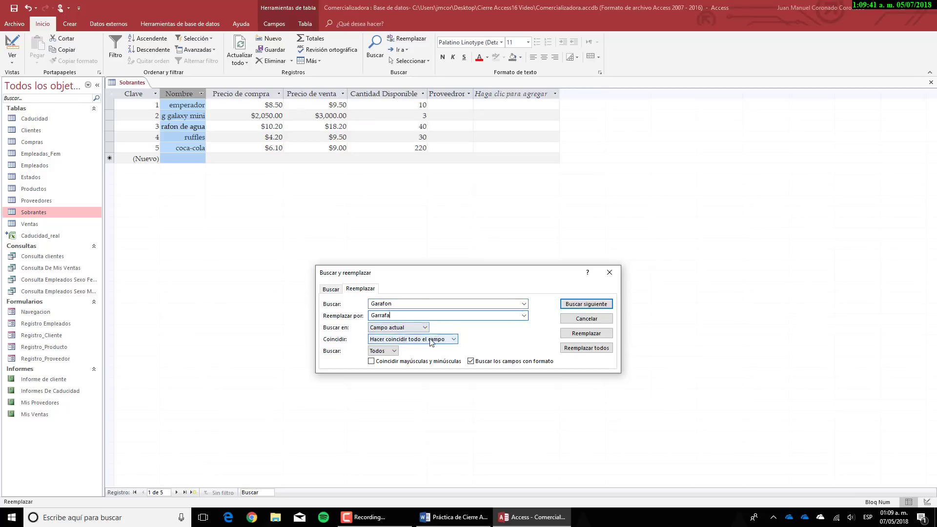
pyautogui.click(584, 334)
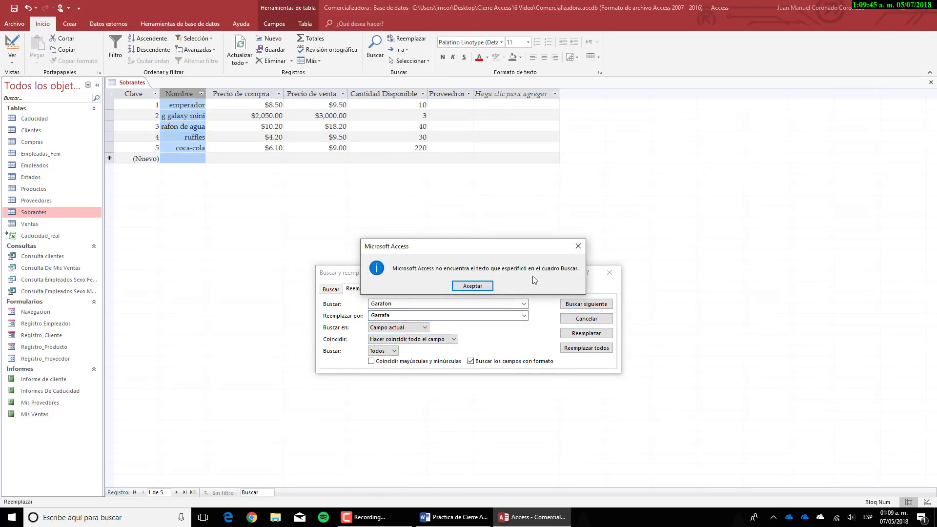
pyautogui.click(473, 287)
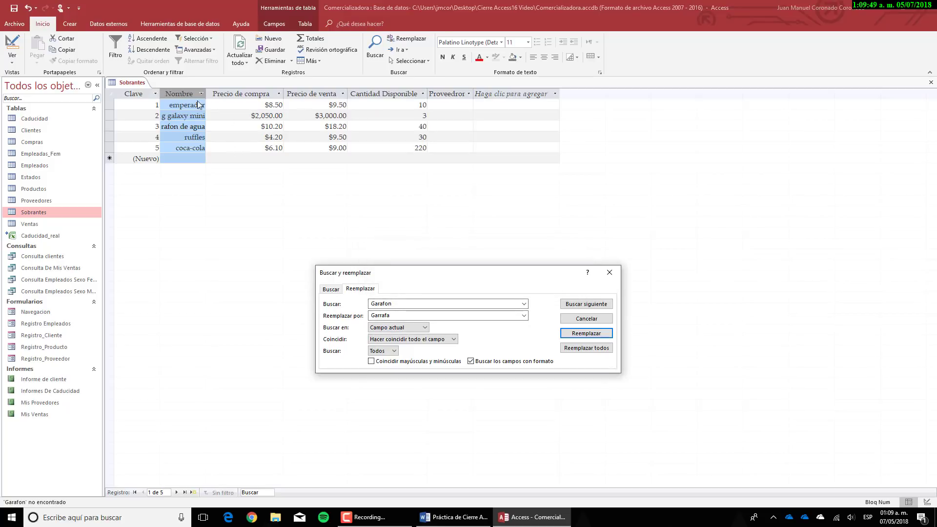
# Step: Widen the Nombre column and replace all instances of "Garafon" with "Garrafa", matching any part of the field (Cualquier parte del campo)
pyautogui.moveTo(206, 94); pyautogui.dragTo(239, 94)
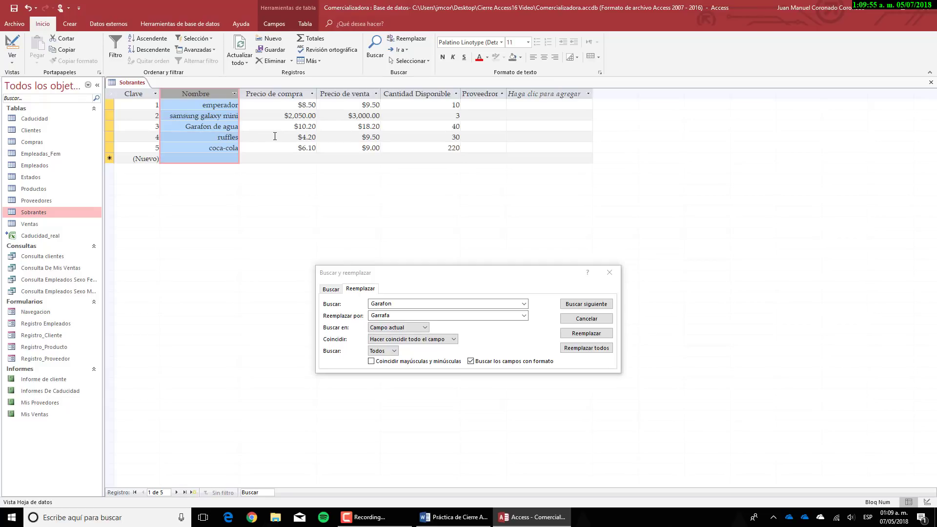
pyautogui.click(417, 339)
pyautogui.click(418, 348)
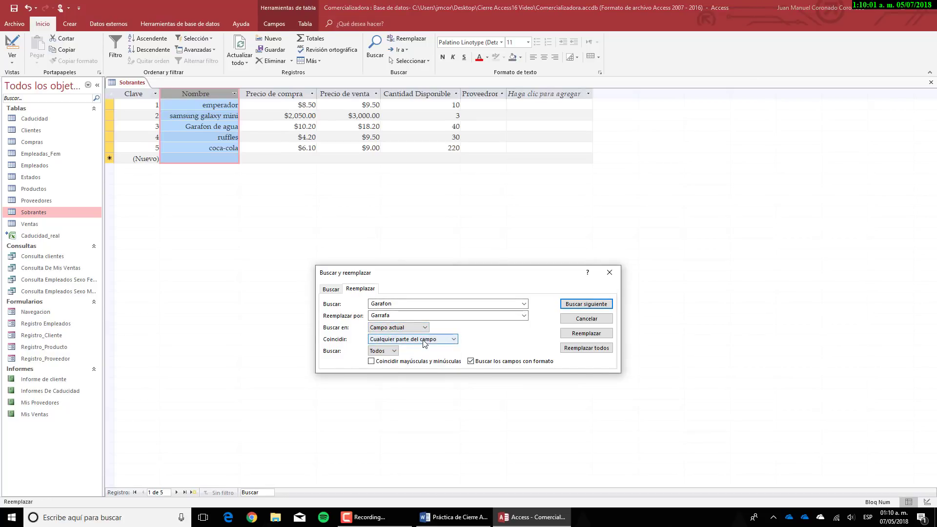
pyautogui.click(453, 339)
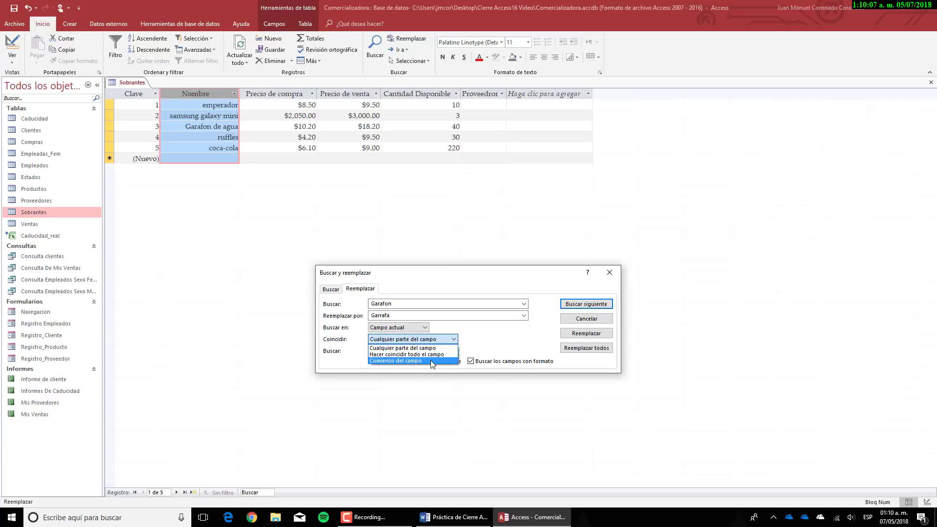
pyautogui.click(408, 348)
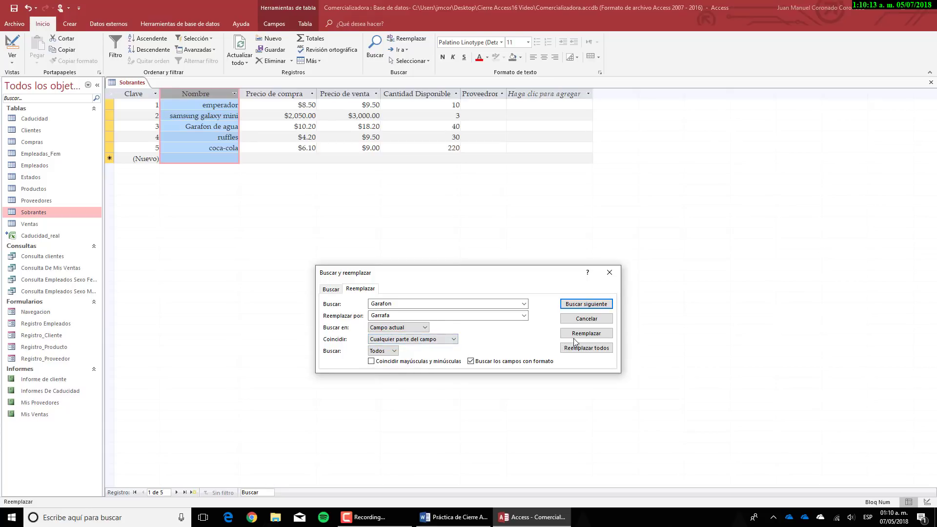
pyautogui.click(587, 350)
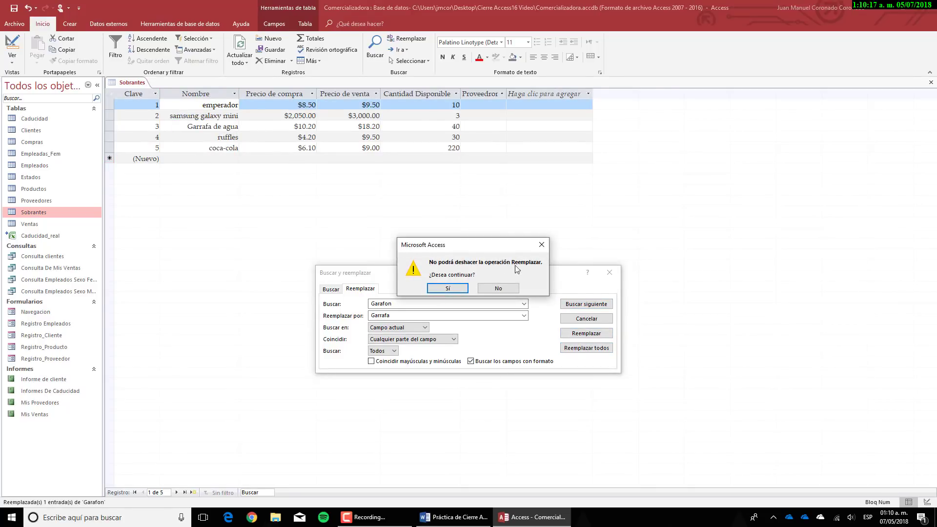
pyautogui.click(464, 286)
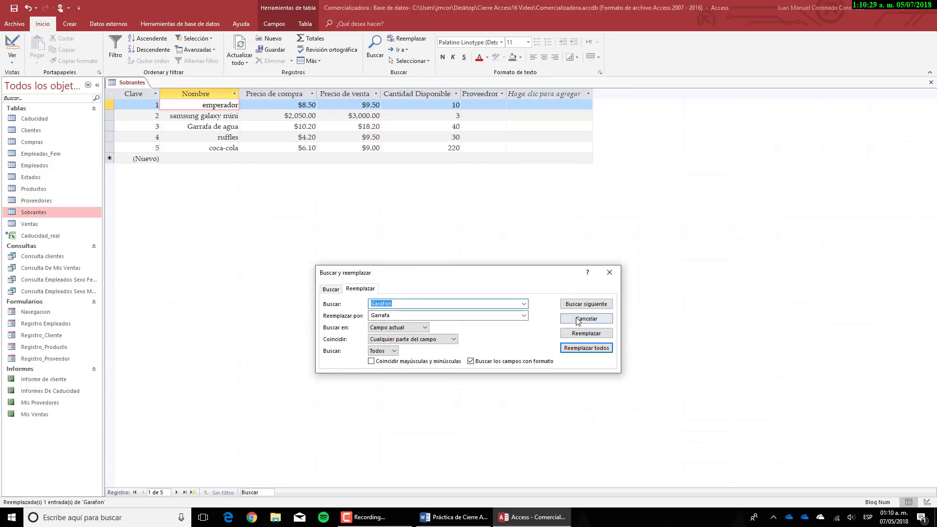
pyautogui.click(609, 272)
# Step: Review activity 10 of Tablas y Relaciones in the Word practice document and close the Sobrantes table in Access
pyautogui.click(464, 517)
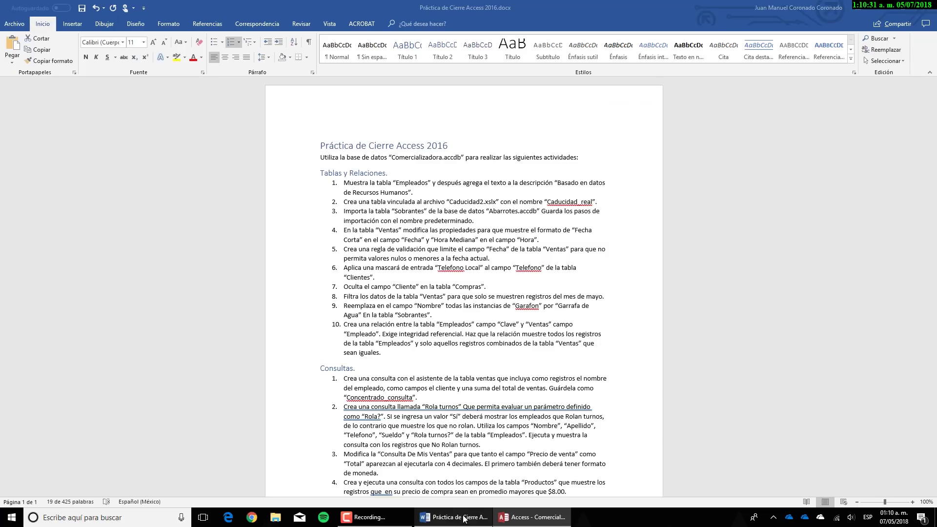
pyautogui.tripleClick(395, 323)
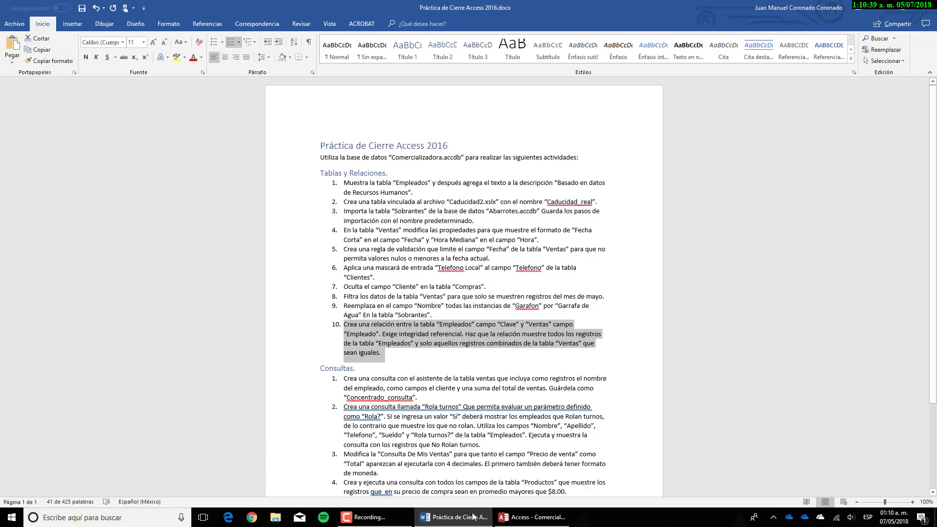
pyautogui.click(532, 517)
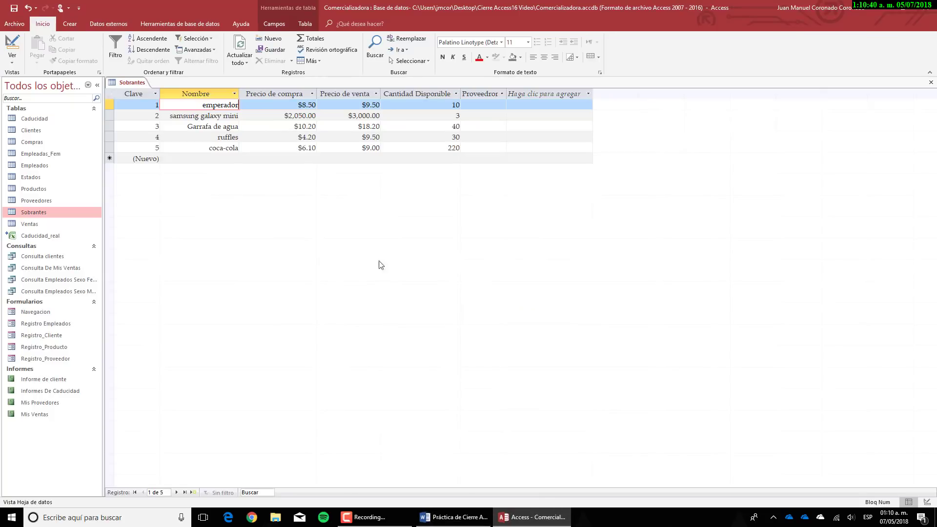
pyautogui.rightClick(130, 82)
pyautogui.rightClick(130, 83)
pyautogui.rightClick(130, 82)
pyautogui.click(153, 100)
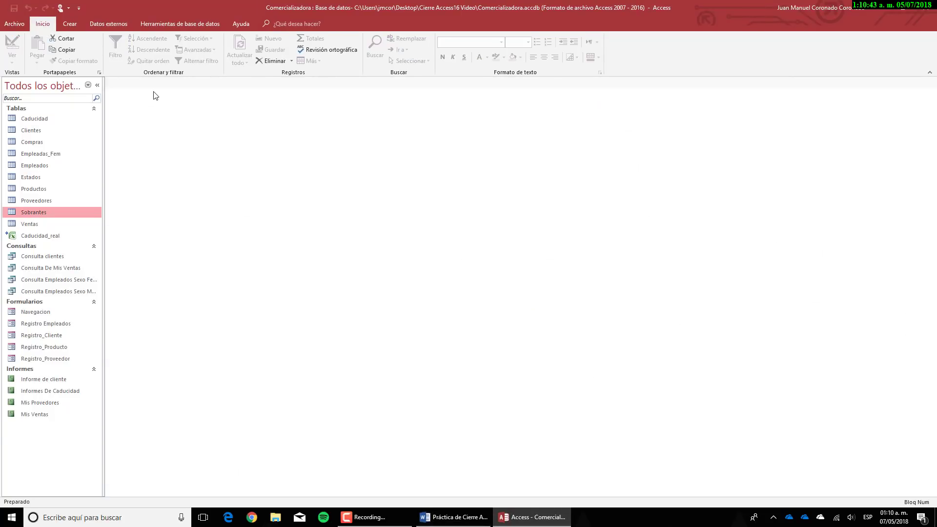
# Step: Open the database relationships and start a relationship from the Clave field of Empleados to the Empleado field of Ventas
pyautogui.click(175, 24)
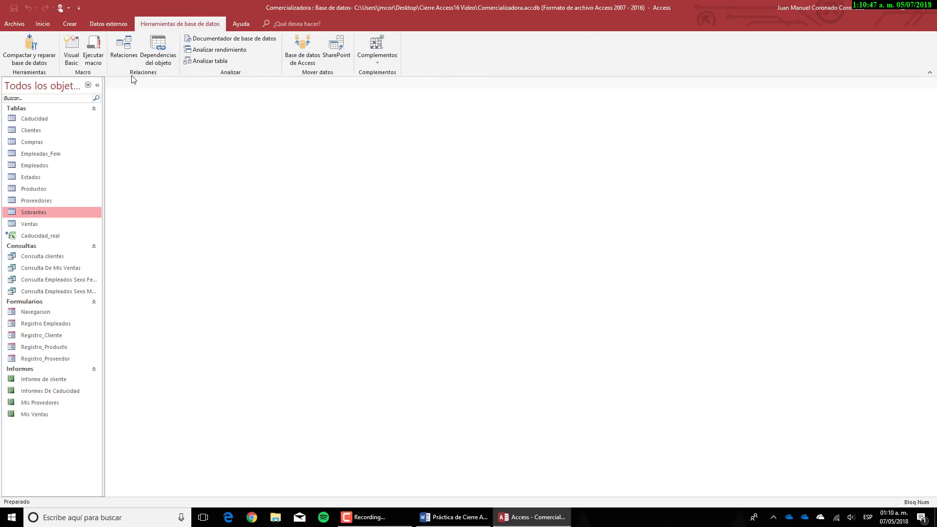
pyautogui.click(124, 49)
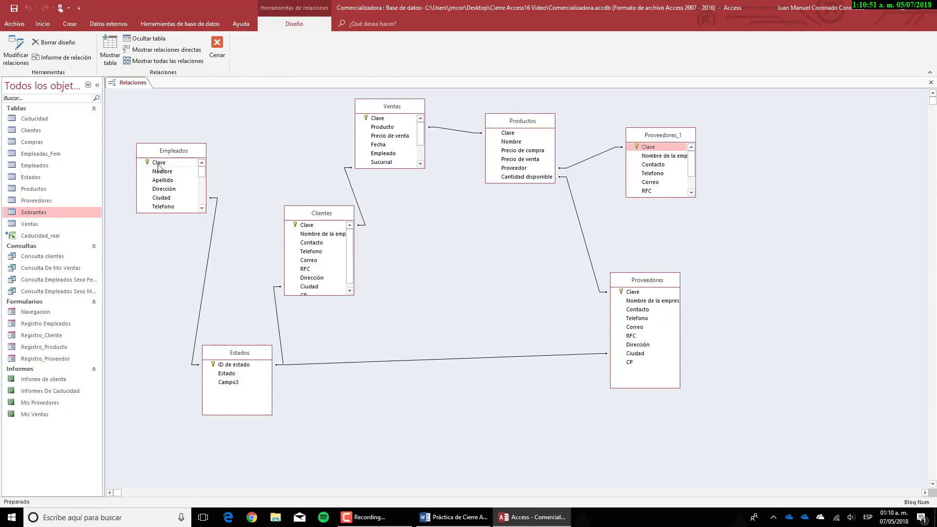
pyautogui.moveTo(160, 165); pyautogui.dragTo(377, 154)
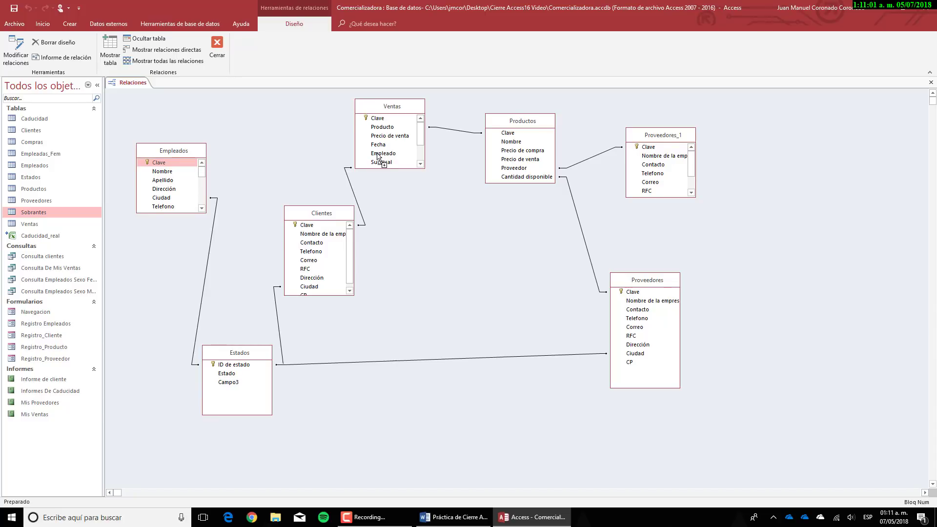
pyautogui.moveTo(378, 156); pyautogui.dragTo(378, 155)
pyautogui.moveTo(465, 135); pyautogui.dragTo(581, 159)
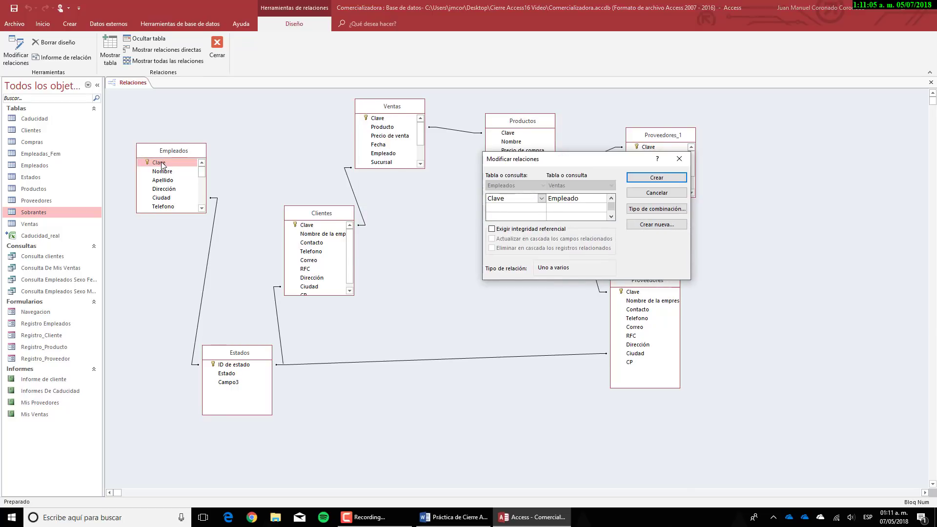
pyautogui.moveTo(535, 159); pyautogui.dragTo(389, 156)
# Step: Check activity 10 in Word and enforce referential integrity on the Empleados–Ventas relationship in Access
pyautogui.click(453, 517)
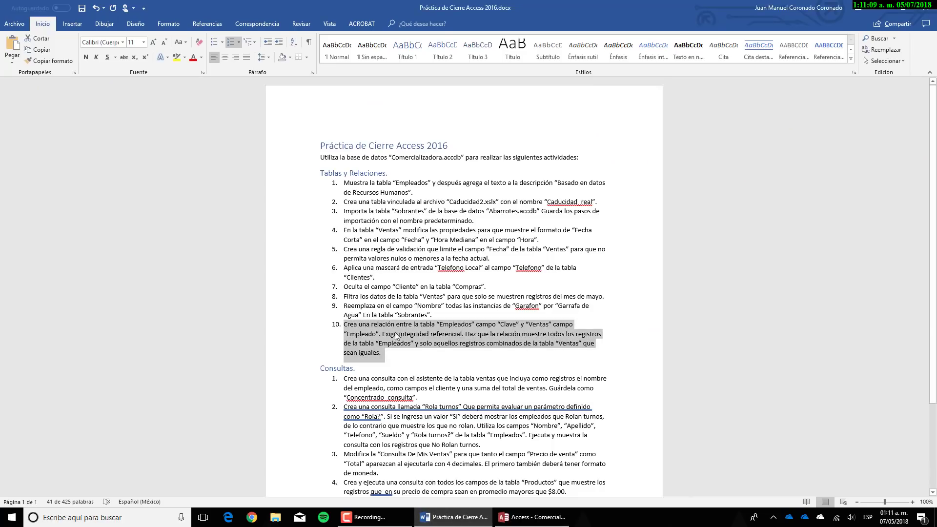
pyautogui.click(532, 516)
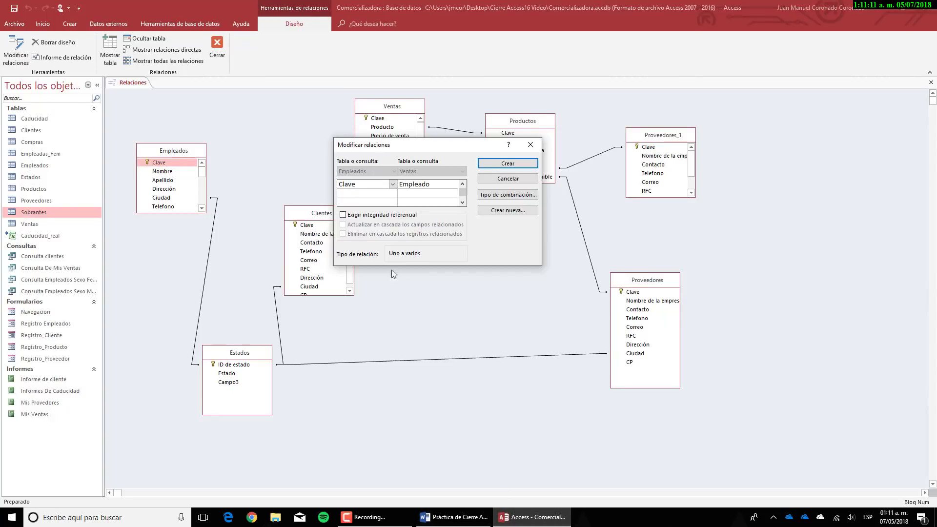
pyautogui.click(343, 216)
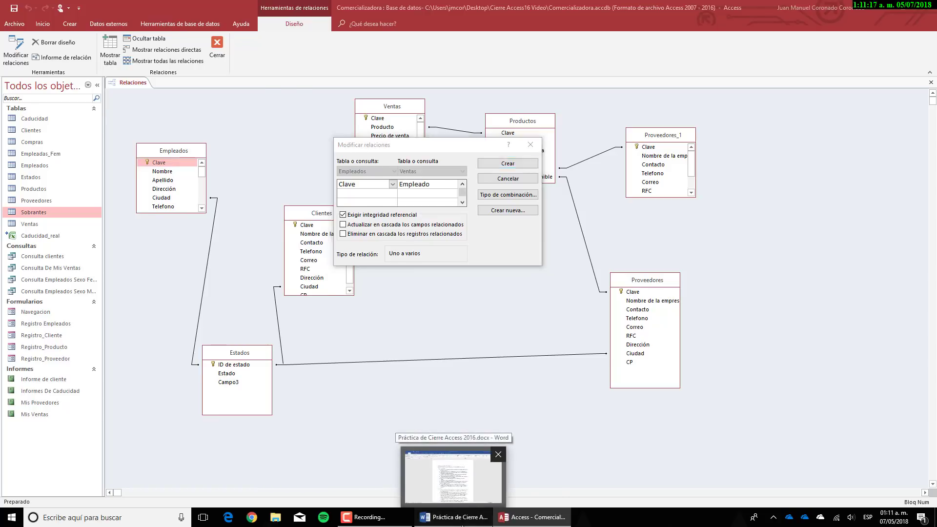
# Step: Create the relationship with join option 2, all Empleados records and only matching Ventas records, checking it against Word, and close the relationships view
pyautogui.click(454, 463)
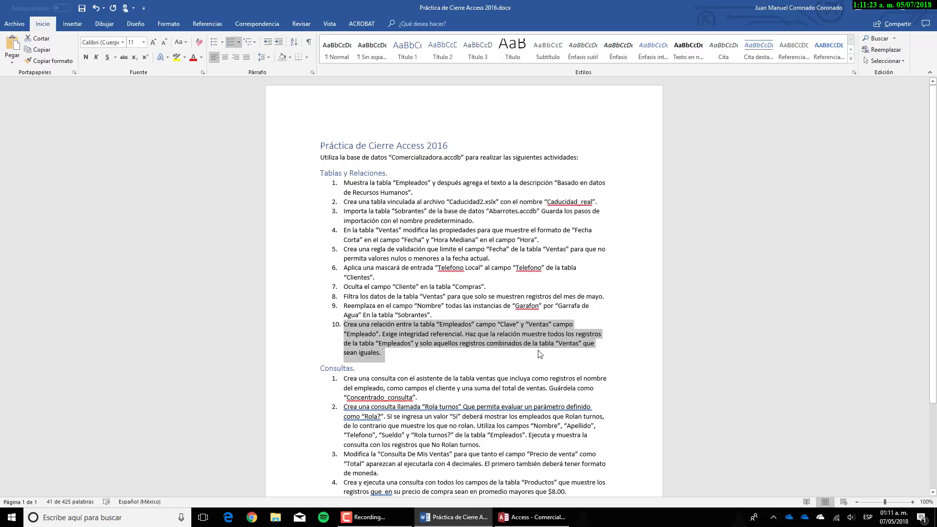
pyautogui.click(507, 516)
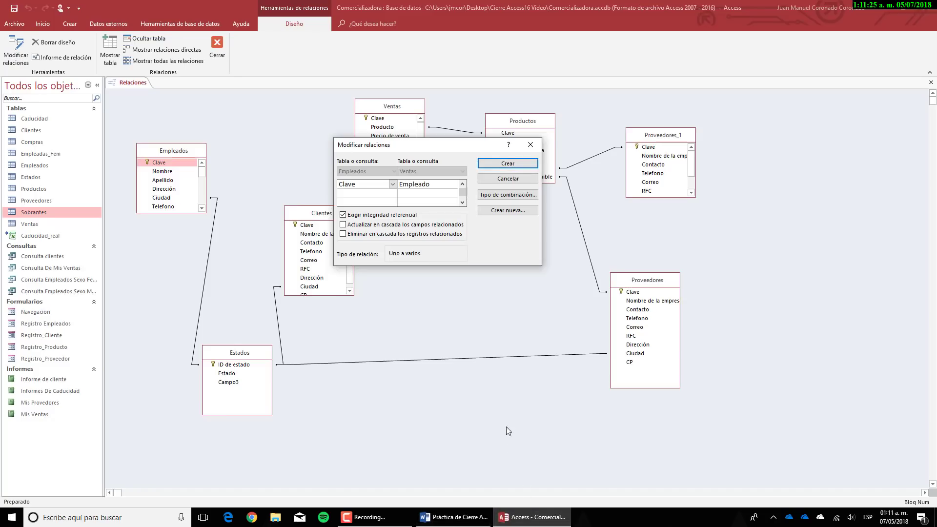
pyautogui.click(504, 194)
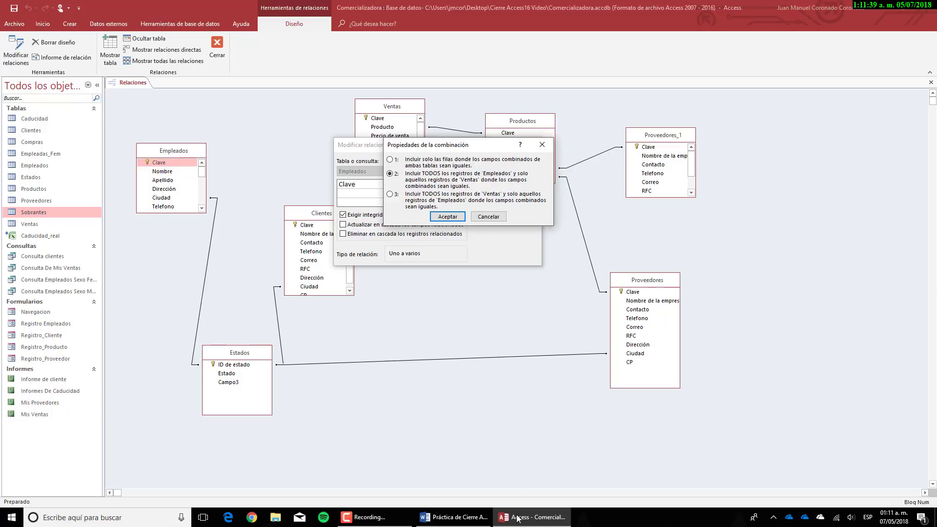
pyautogui.click(454, 518)
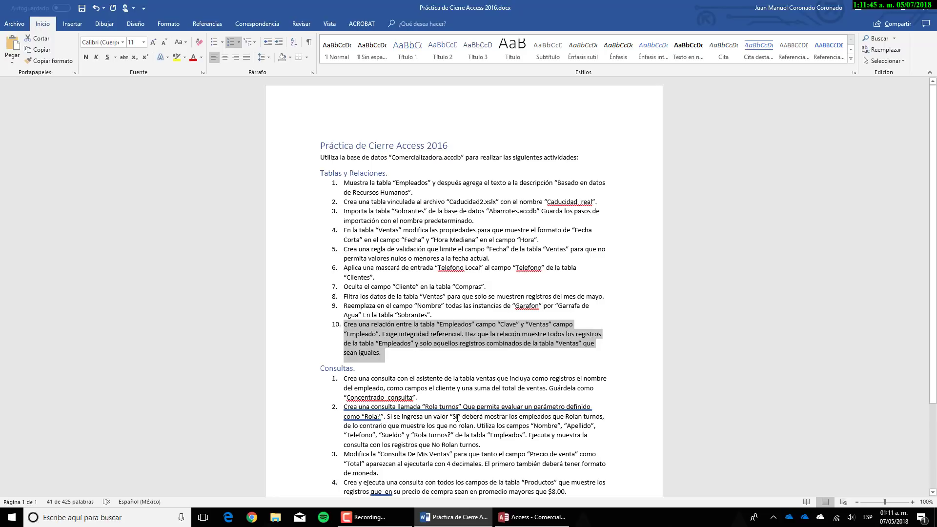
pyautogui.click(523, 520)
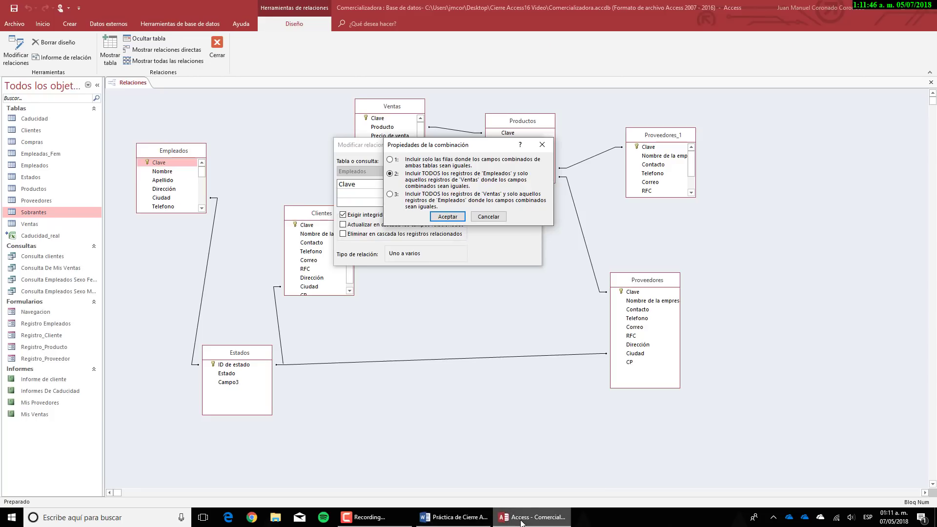
pyautogui.click(446, 216)
pyautogui.click(508, 163)
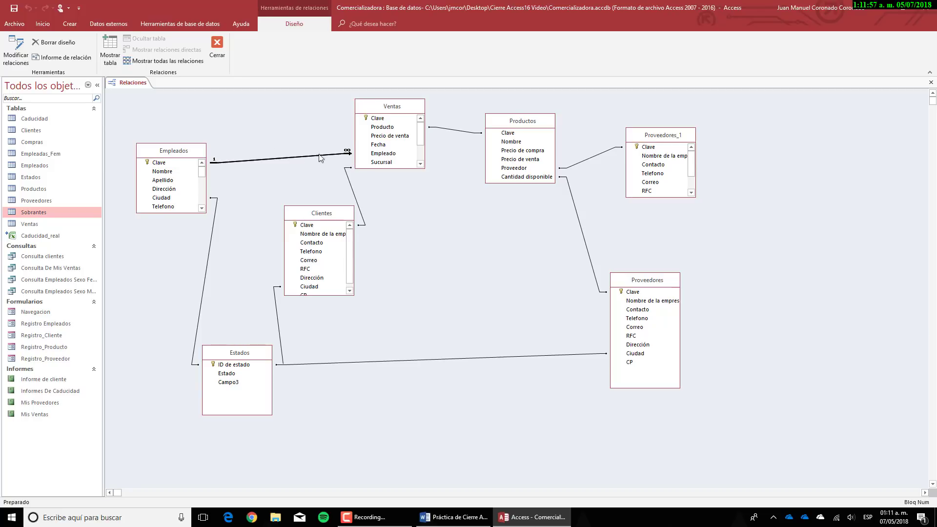
pyautogui.click(213, 48)
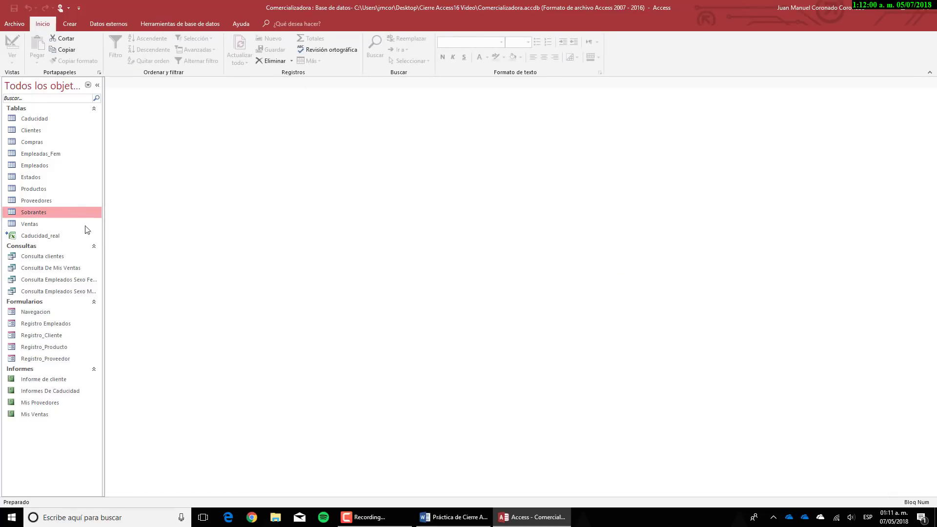
# Step: Switch to the Word document and read the first activity under Consultas, about the "Concentrado_consulta" query
pyautogui.click(454, 517)
pyautogui.scroll(-3, 419, 360)
pyautogui.scroll(-1, 419, 360)
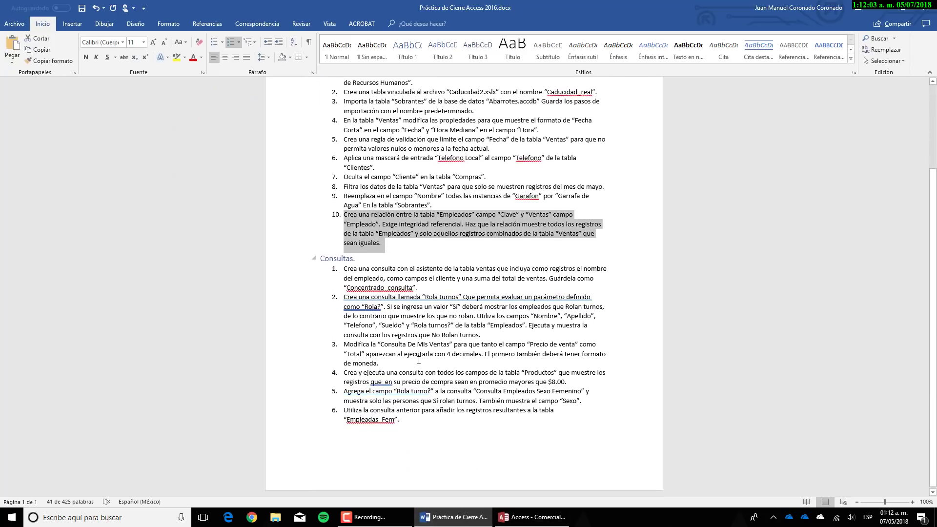
pyautogui.click(347, 267)
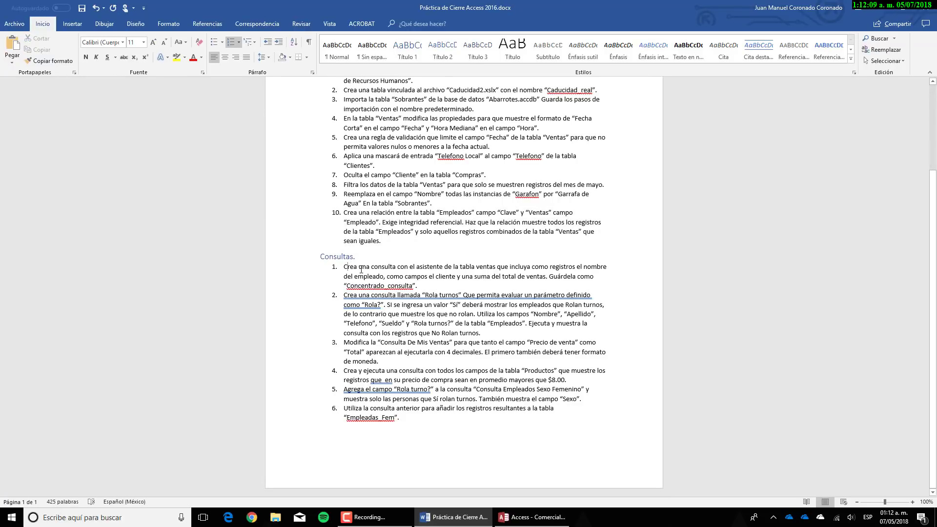
pyautogui.tripleClick(363, 268)
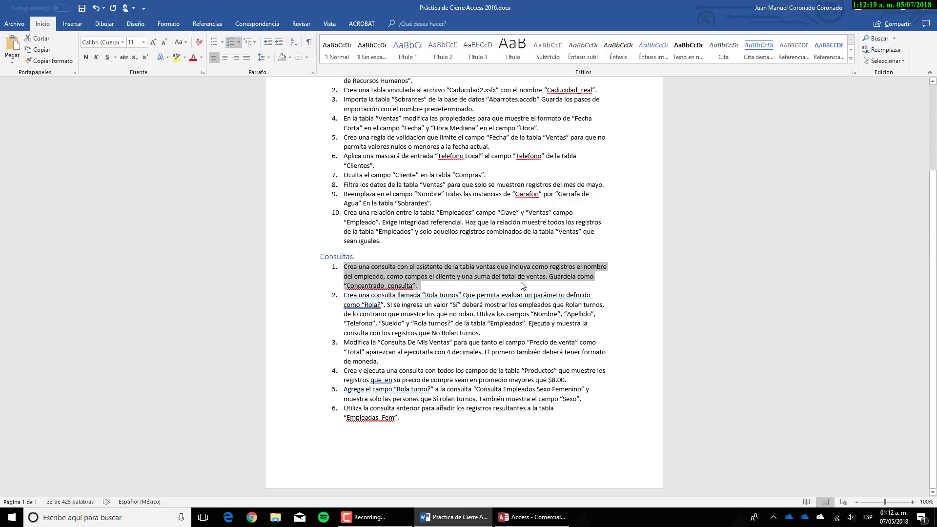
pyautogui.click(426, 279)
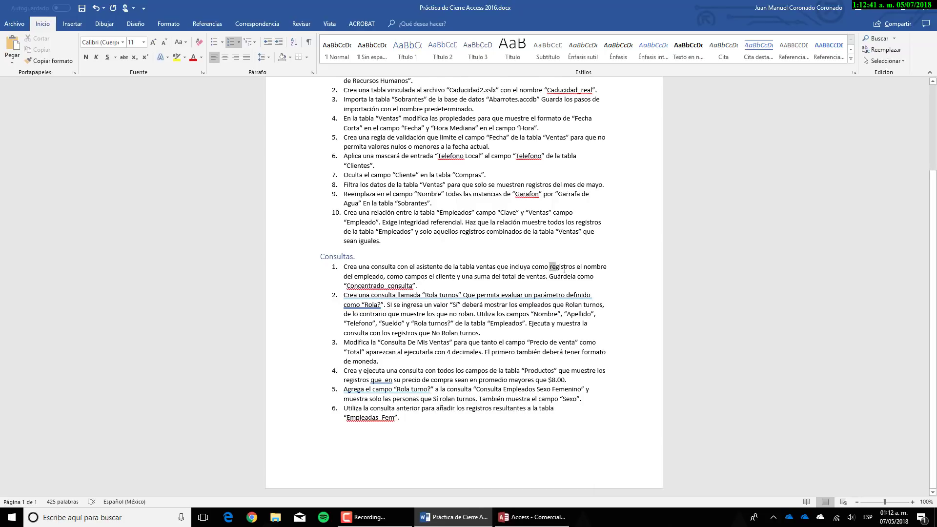
# Step: Check the row and field requirements of the first Consultas activity in Word, and start the crosstab query wizard in Access
pyautogui.moveTo(564, 269); pyautogui.dragTo(575, 270)
pyautogui.moveTo(406, 277); pyautogui.dragTo(425, 278)
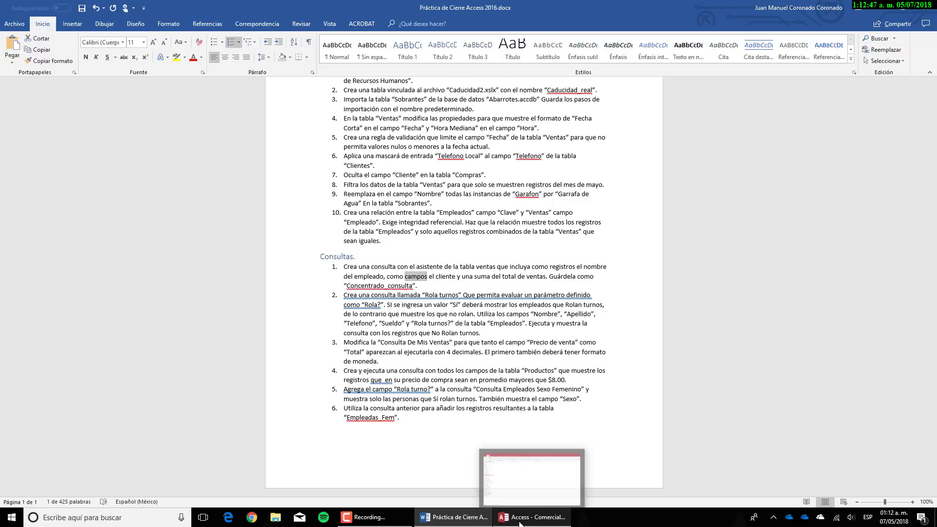
pyautogui.click(517, 464)
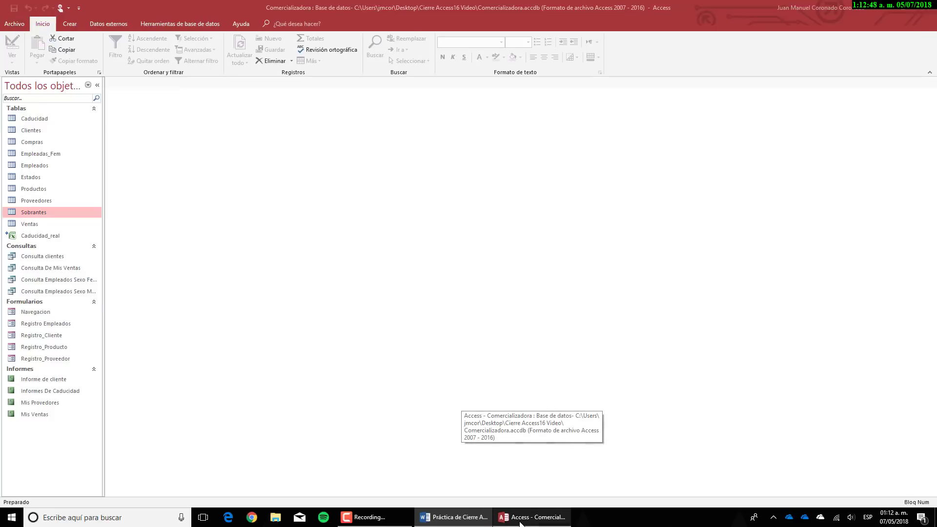
pyautogui.click(74, 24)
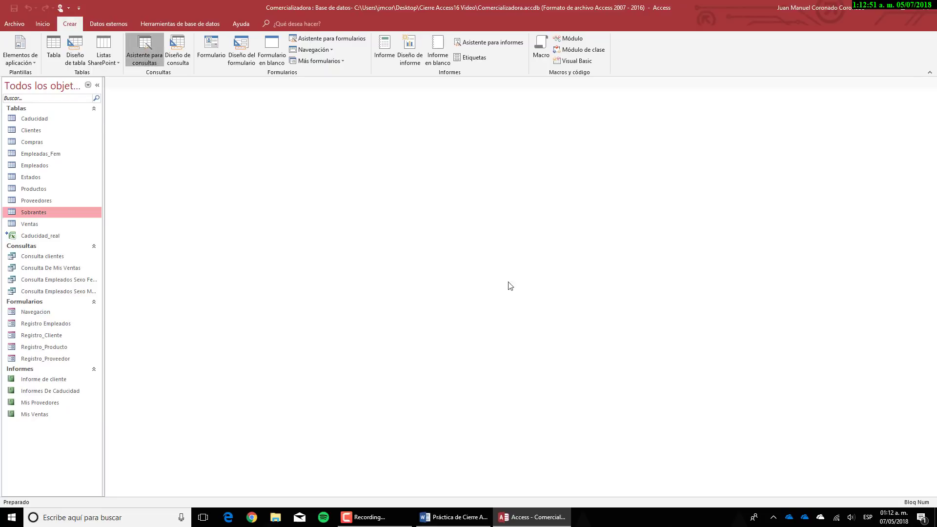
pyautogui.doubleClick(562, 159)
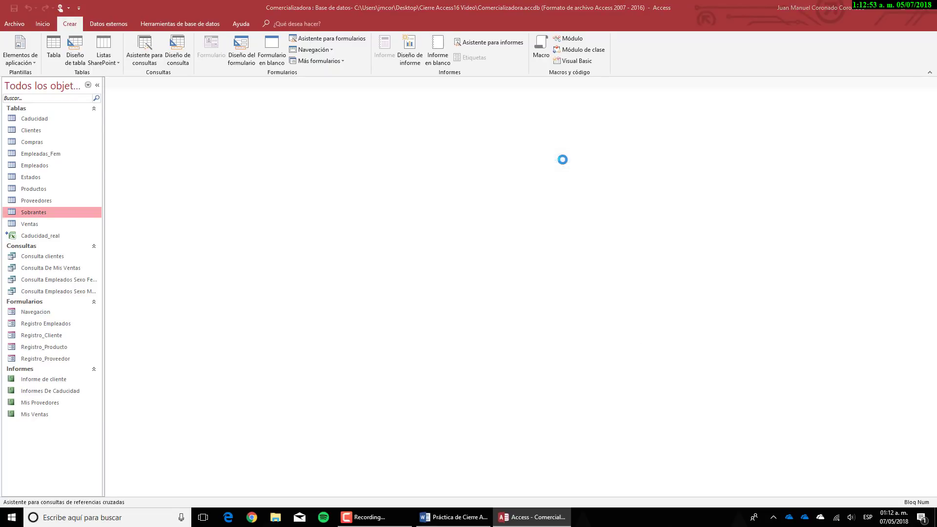
# Step: Recheck the first Consultas activity in Word and base the crosstab query in Access on the Ventas table
pyautogui.click(513, 517)
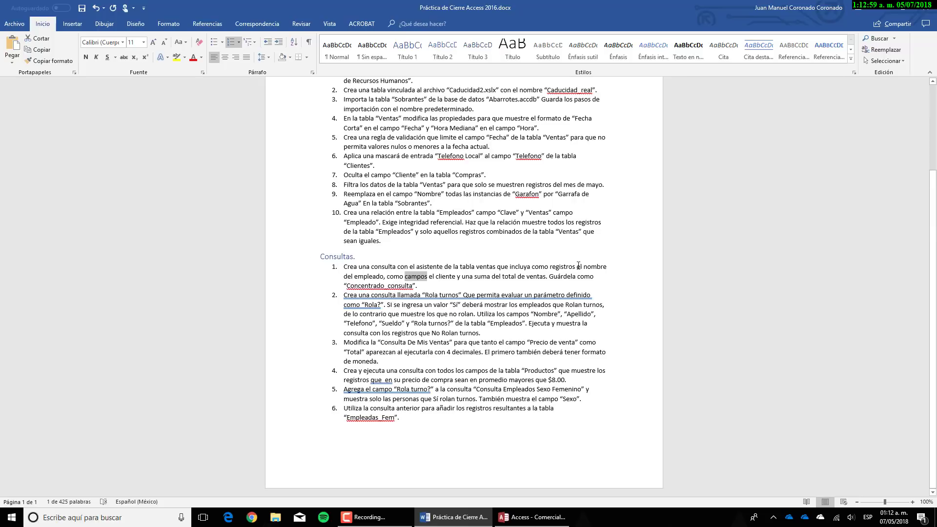
pyautogui.click(531, 517)
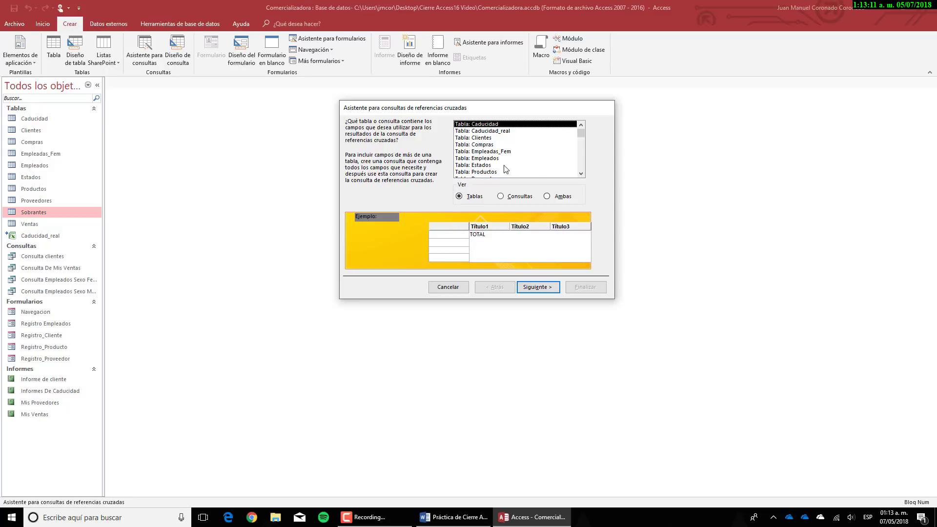
pyautogui.scroll(-1, 506, 169)
pyautogui.doubleClick(481, 172)
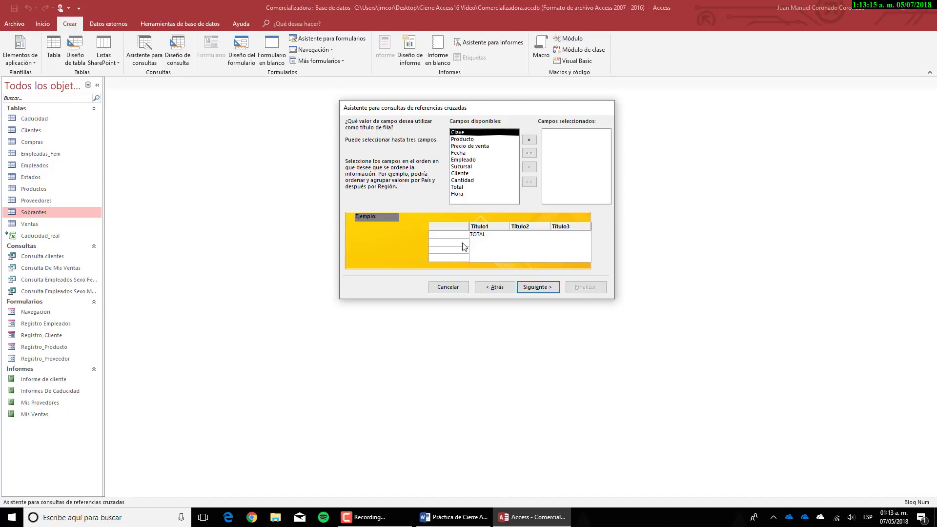
# Step: In the Word document, capitalize the table name in the first Consultas activity and enclose it in quotation marks as “Ventas”
pyautogui.click(529, 521)
pyautogui.click(475, 520)
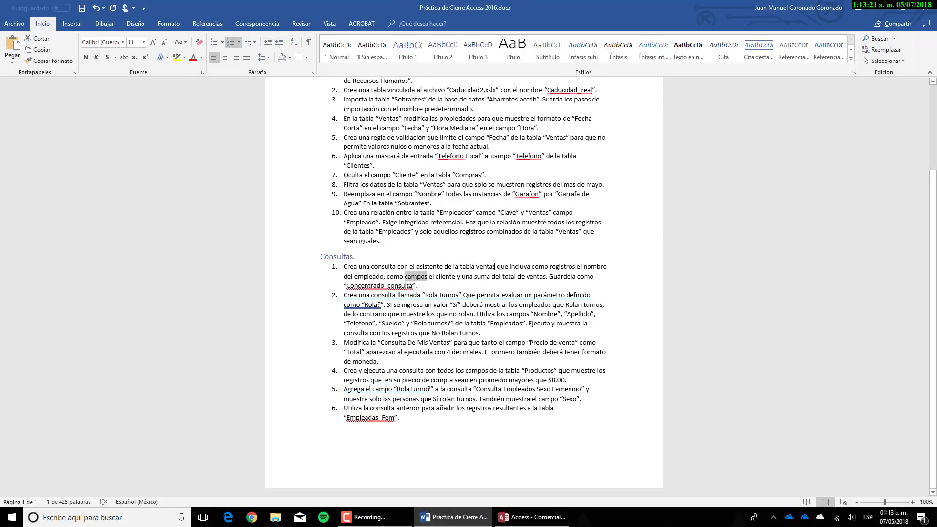
pyautogui.click(494, 266)
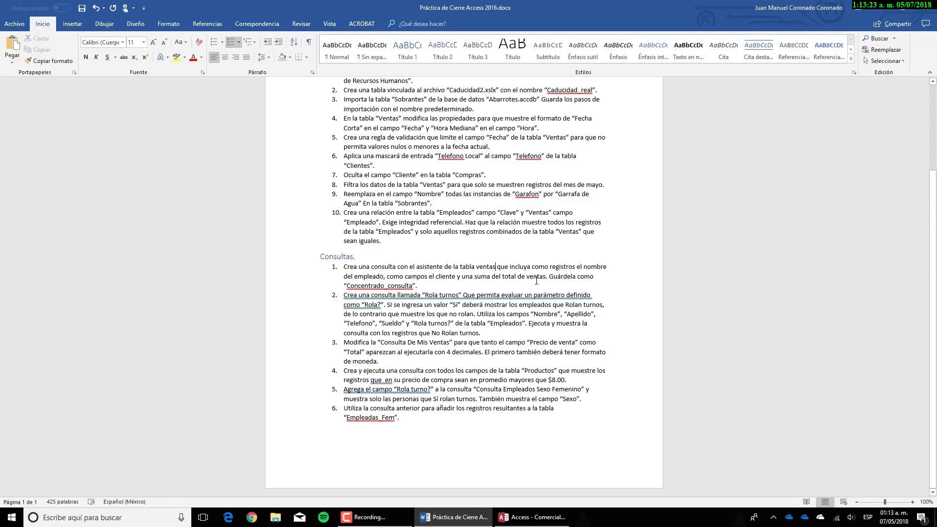
pyautogui.write('"')
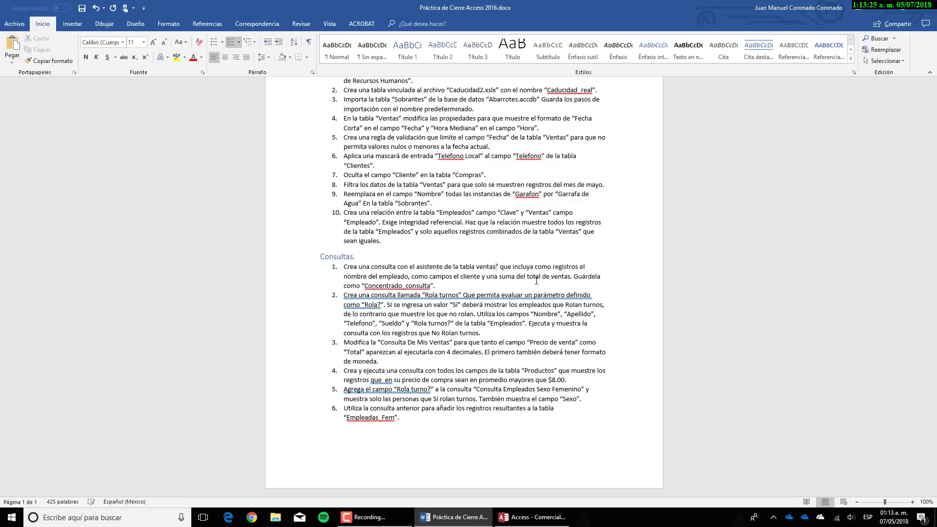
pyautogui.press('BackSpace')
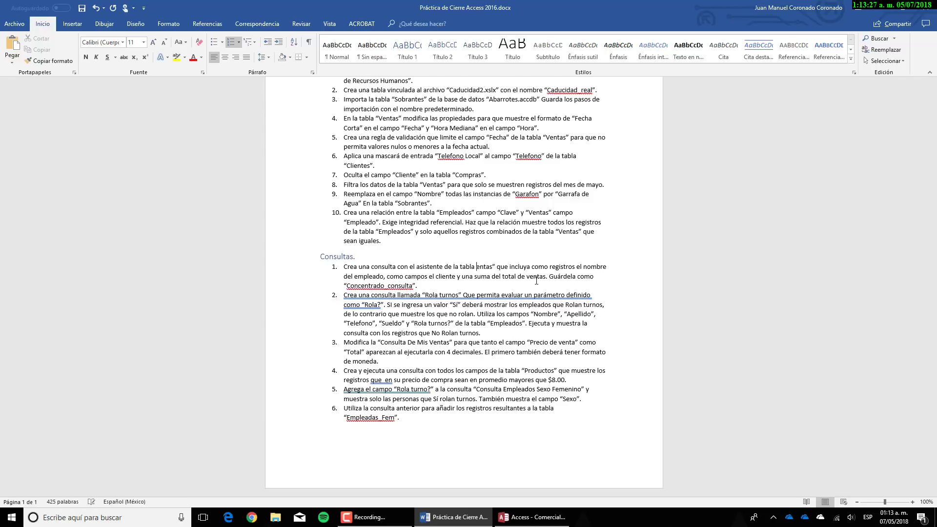
pyautogui.write('V')
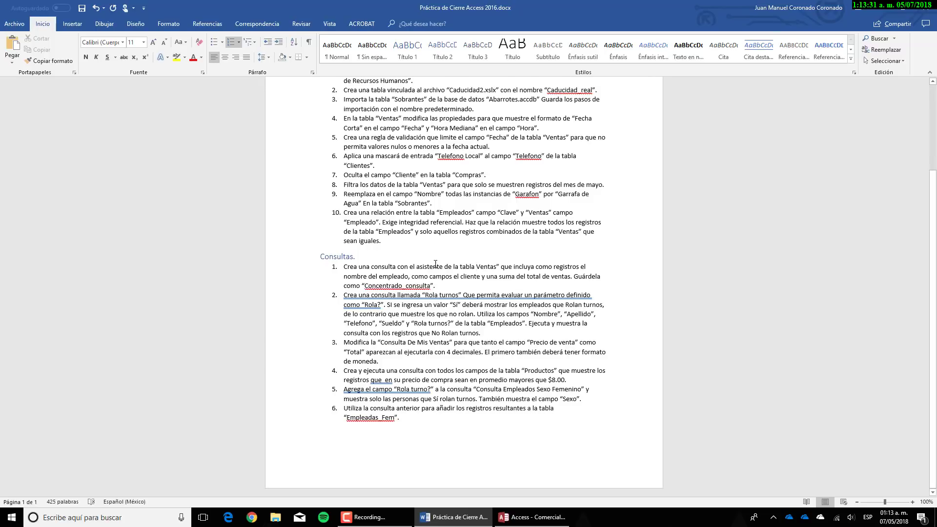
pyautogui.press('Left')
pyautogui.write('"')
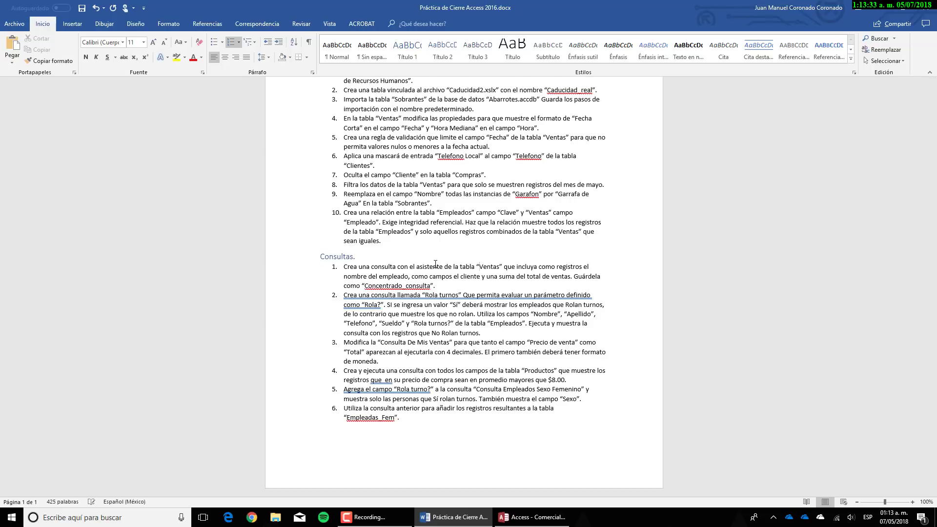
# Step: Return to the crosstab wizard in Access and set Empleado as the row heading and Cliente as the column heading
pyautogui.click(531, 517)
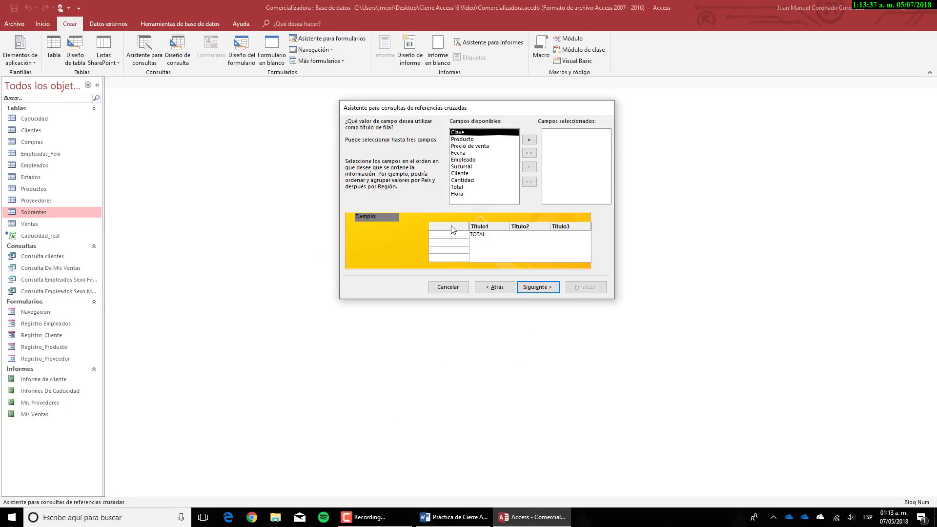
pyautogui.doubleClick(469, 161)
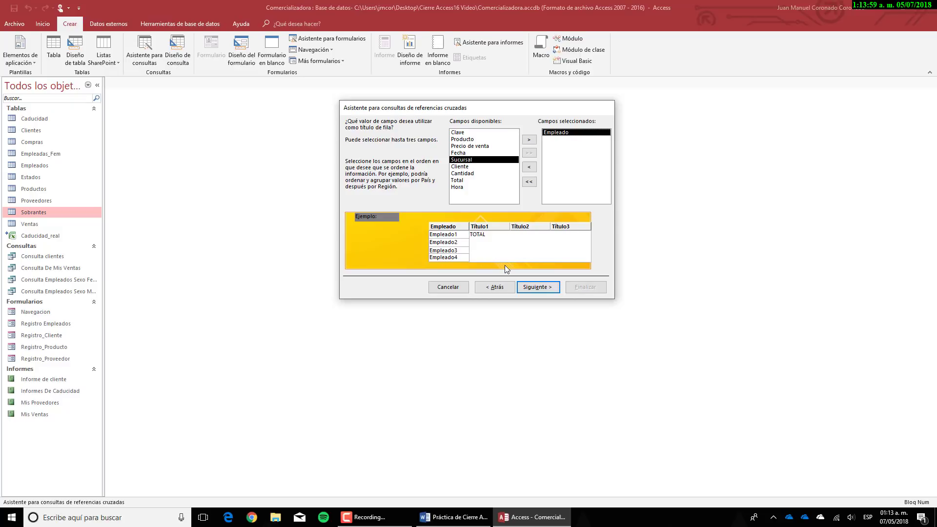
pyautogui.click(525, 284)
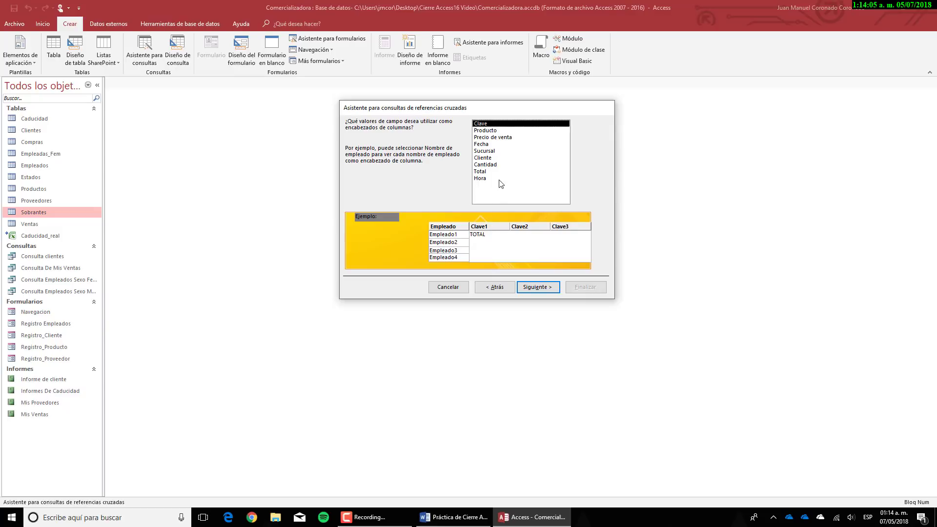
pyautogui.click(488, 158)
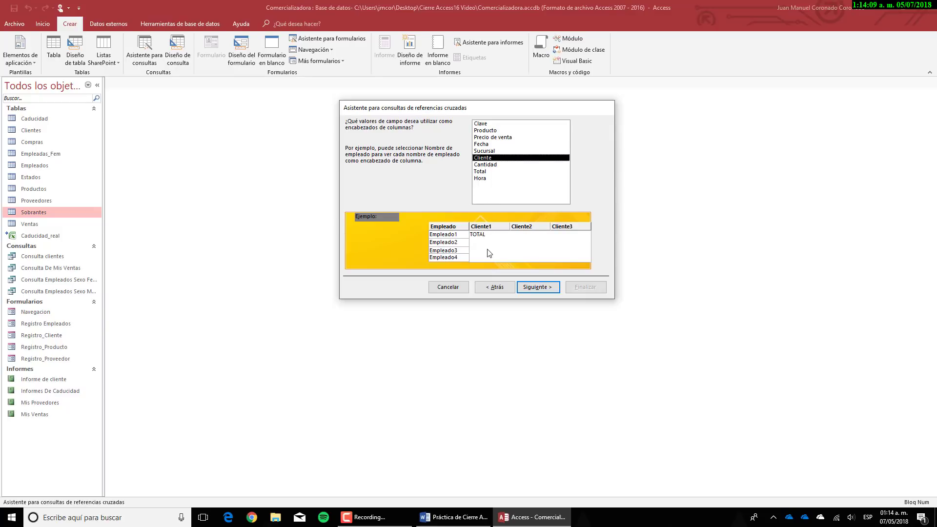
pyautogui.click(561, 287)
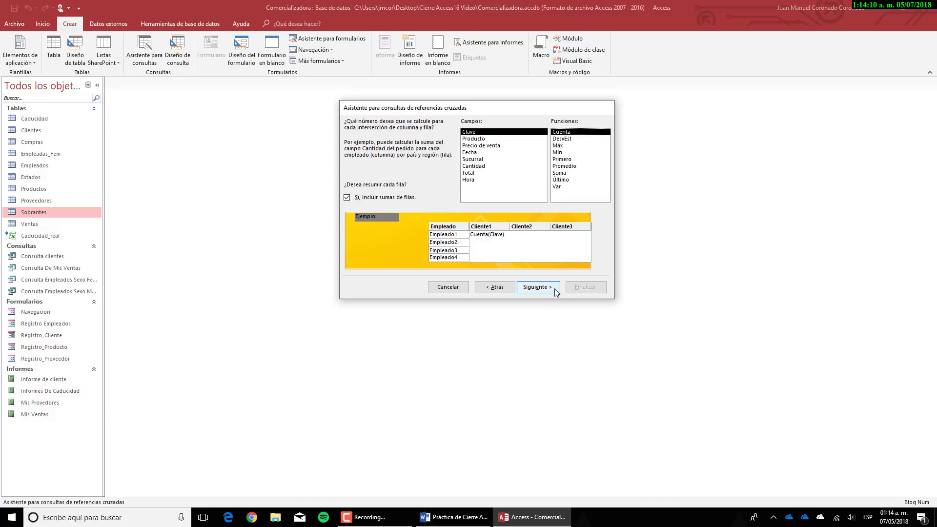
# Step: Calculate the Suma of the Total field at each row and column intersection of the crosstab query
pyautogui.click(474, 174)
pyautogui.click(561, 174)
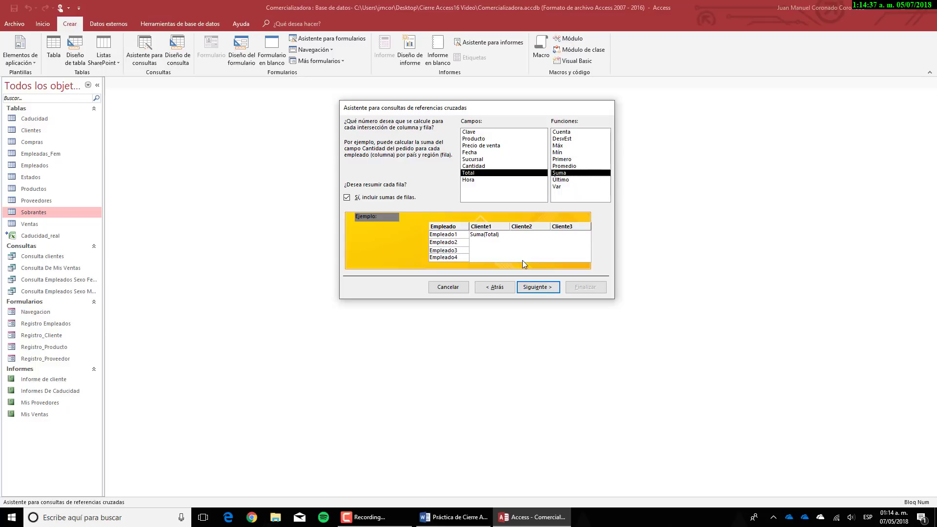
pyautogui.click(540, 288)
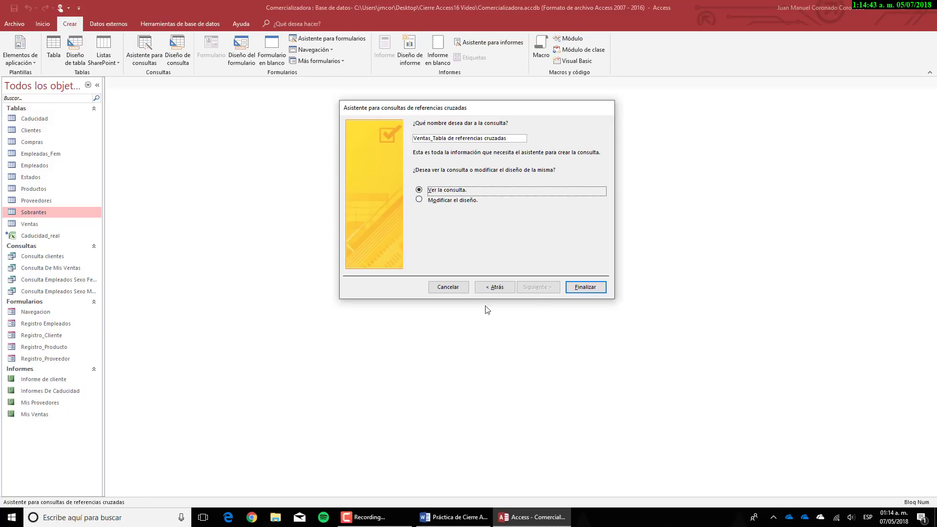
# Step: Check the required query name in Word, name the crosstab query Concentrado_consulta and finish the wizard to view it
pyautogui.click(471, 516)
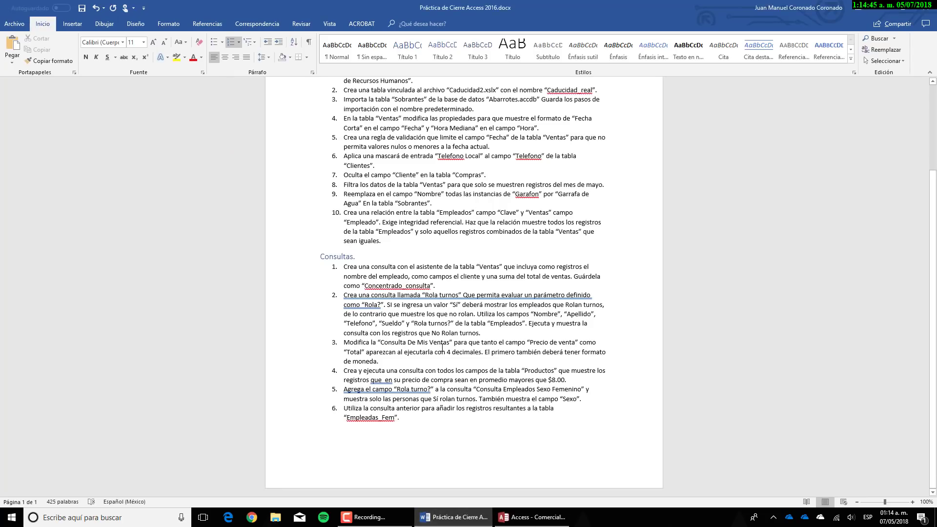
pyautogui.click(532, 517)
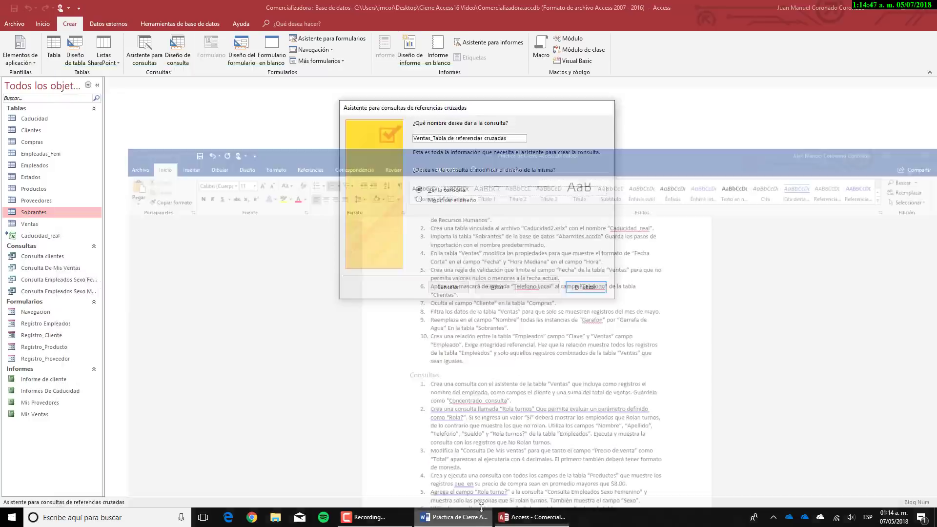
pyautogui.doubleClick(472, 139)
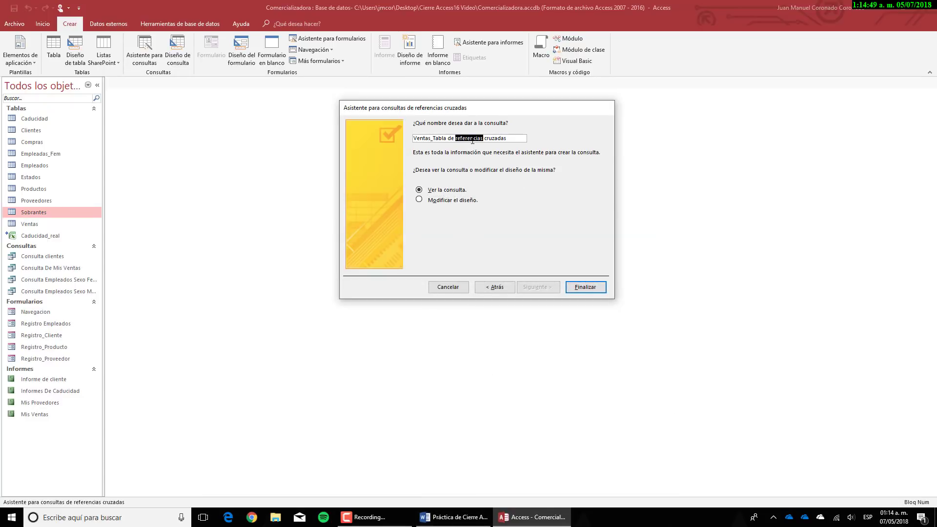
pyautogui.click(509, 141)
pyautogui.moveTo(520, 138); pyautogui.dragTo(386, 133)
pyautogui.write('Concentrado_consulta')
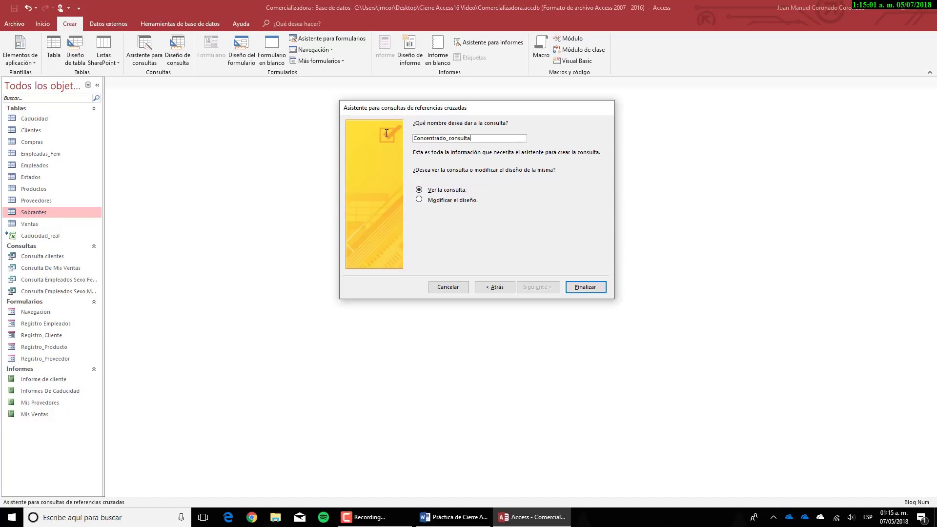
pyautogui.click(596, 289)
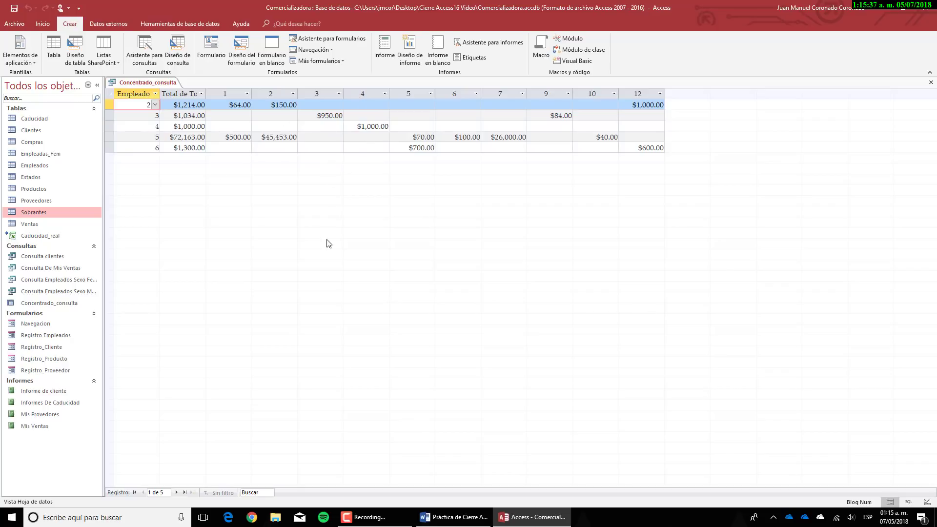
# Step: Switch to Word and read the second Consultas activity, about the "Rola turnos" parameter query
pyautogui.click(454, 517)
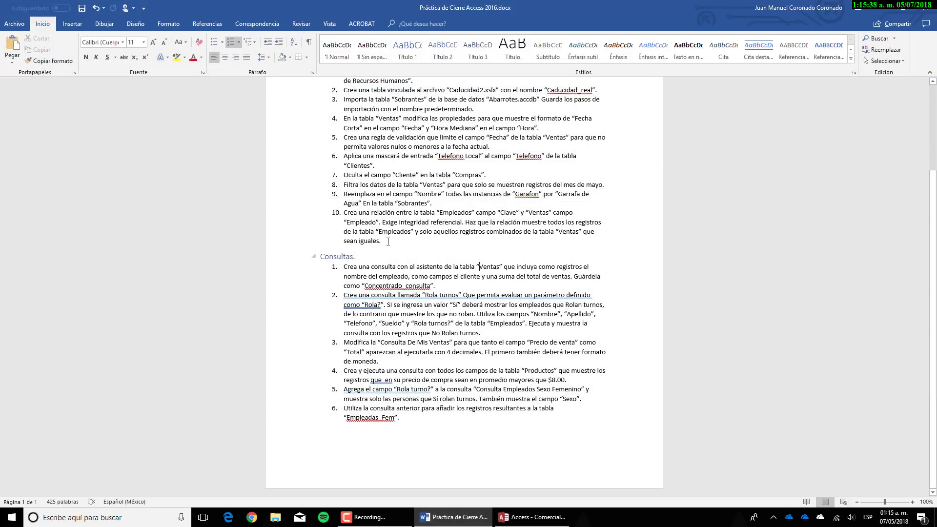
pyautogui.tripleClick(396, 299)
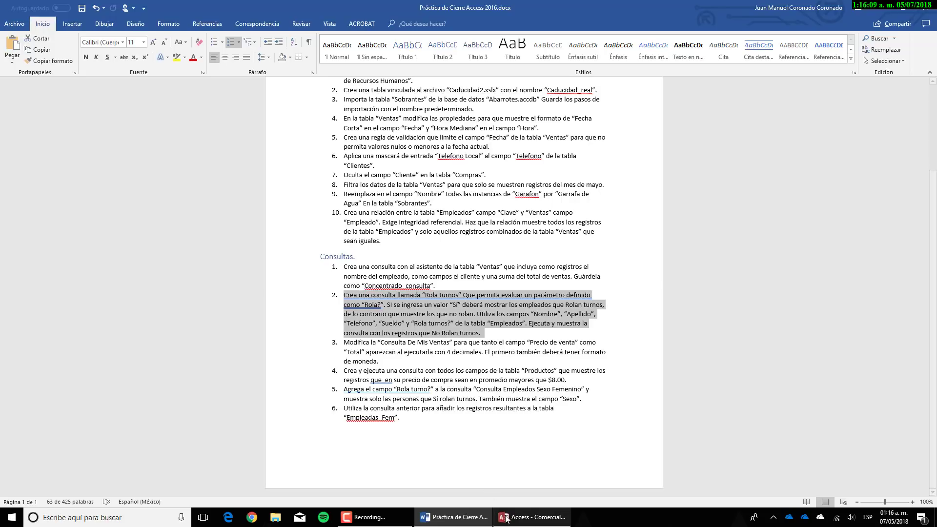
pyautogui.moveTo(509, 521)
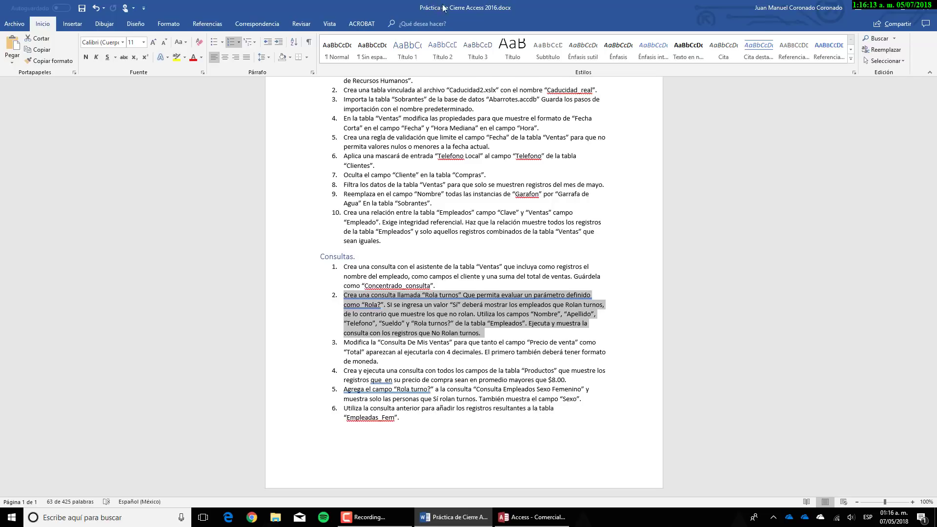
# Step: Switch back to Access and close the Concentrado_consulta query
pyautogui.click(520, 523)
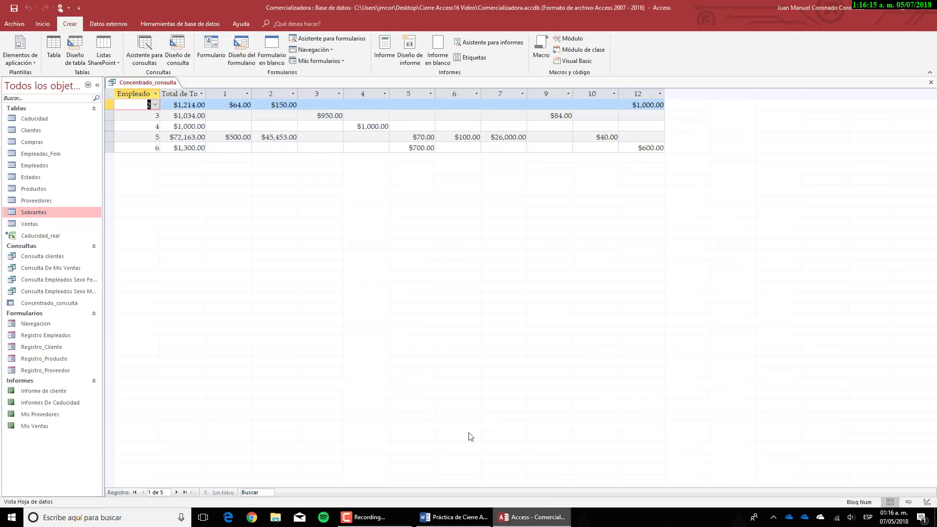
pyautogui.rightClick(146, 83)
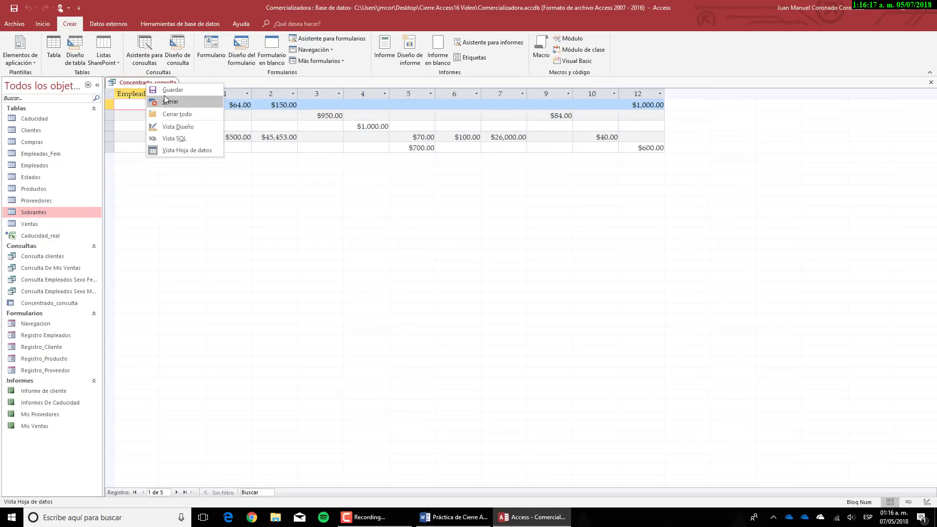
pyautogui.click(162, 86)
pyautogui.rightClick(159, 83)
pyautogui.click(176, 102)
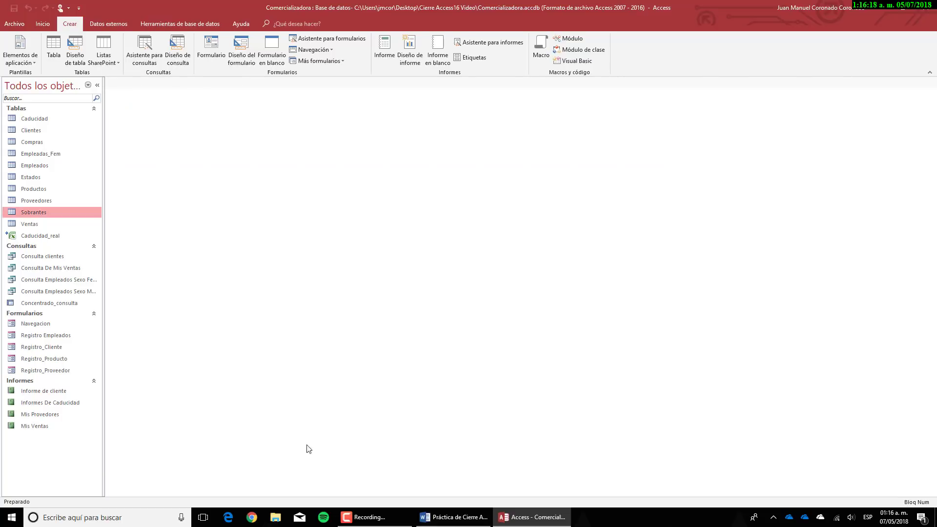
# Step: Create a new query in design view and add the Empleados table, checking the second Consultas activity in Word
pyautogui.click(174, 55)
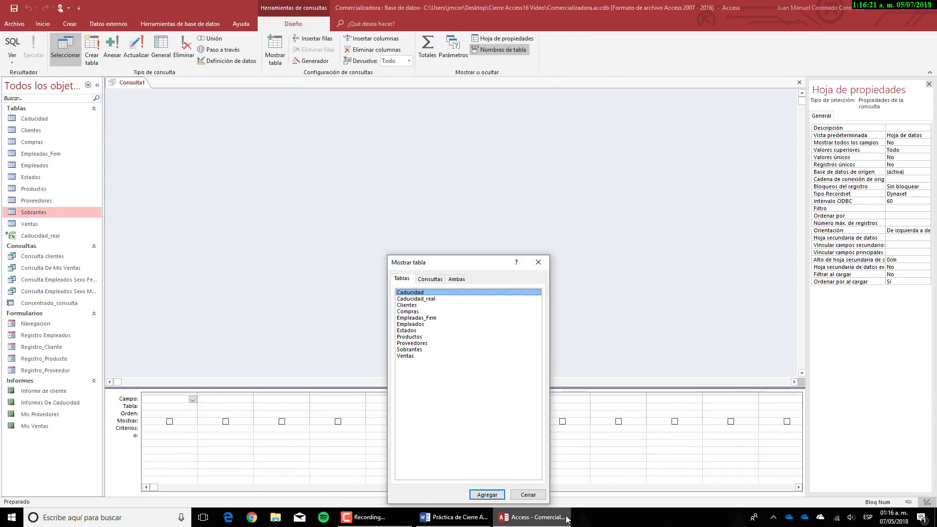
pyautogui.click(488, 518)
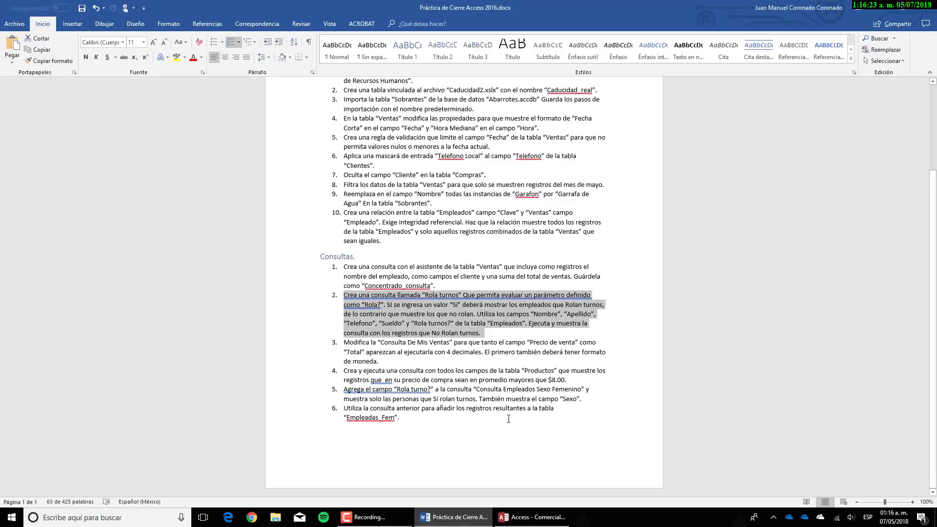
pyautogui.click(532, 517)
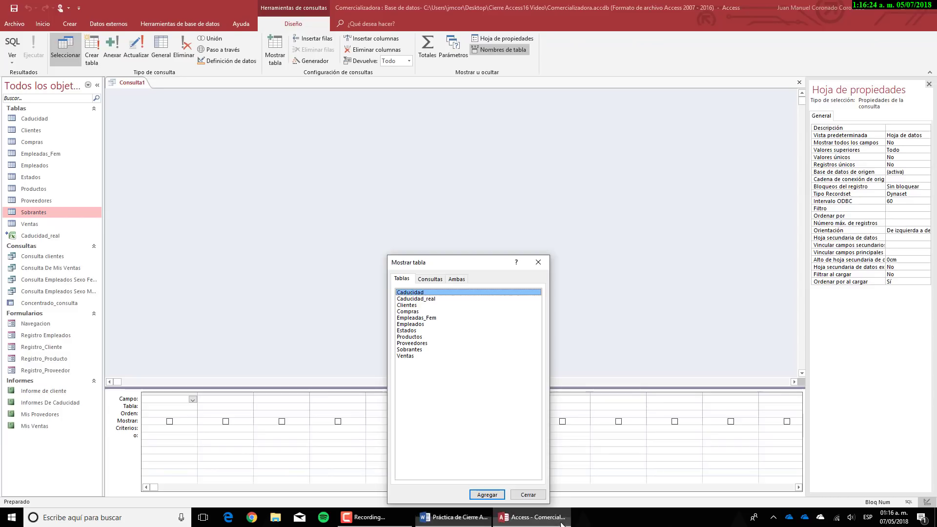
pyautogui.doubleClick(417, 324)
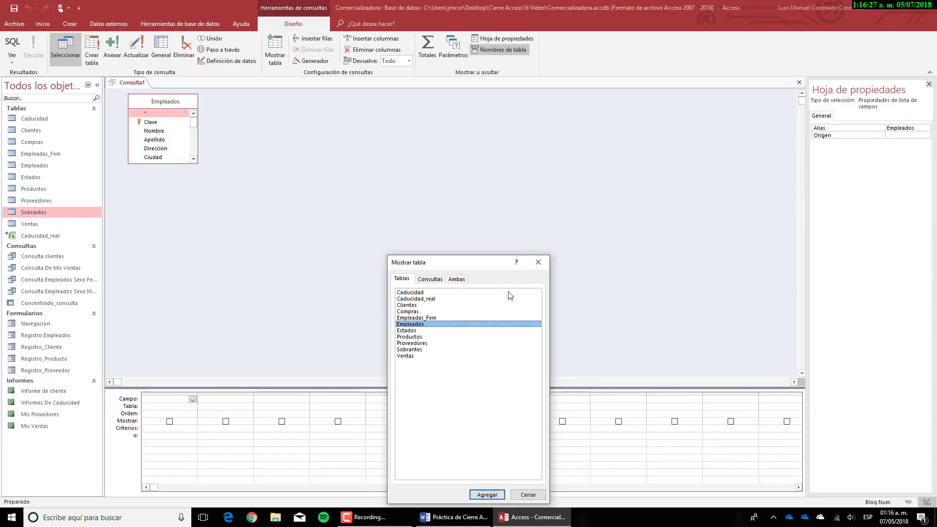
# Step: Close the table selection, enlarge the Empleados field list to show every field, and check the required fields in Word
pyautogui.click(538, 263)
pyautogui.moveTo(184, 163); pyautogui.dragTo(196, 313)
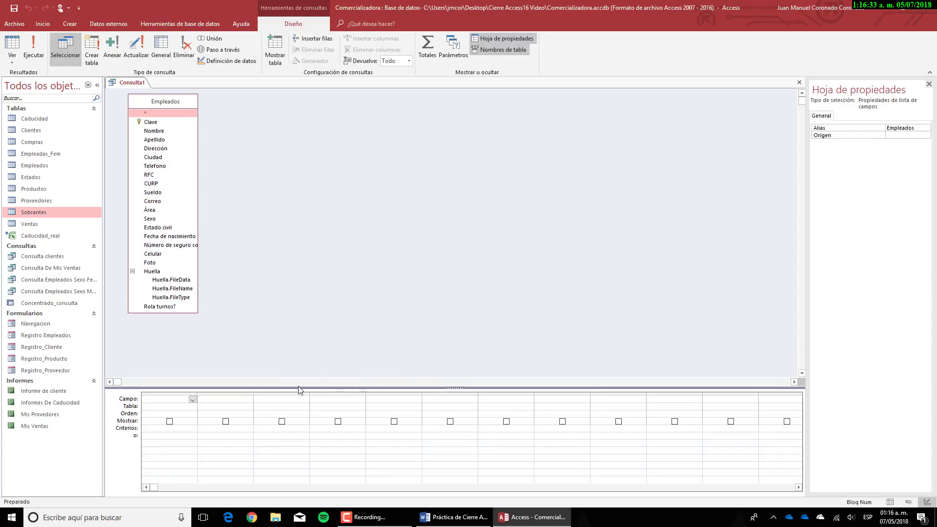
pyautogui.moveTo(299, 388); pyautogui.dragTo(308, 360)
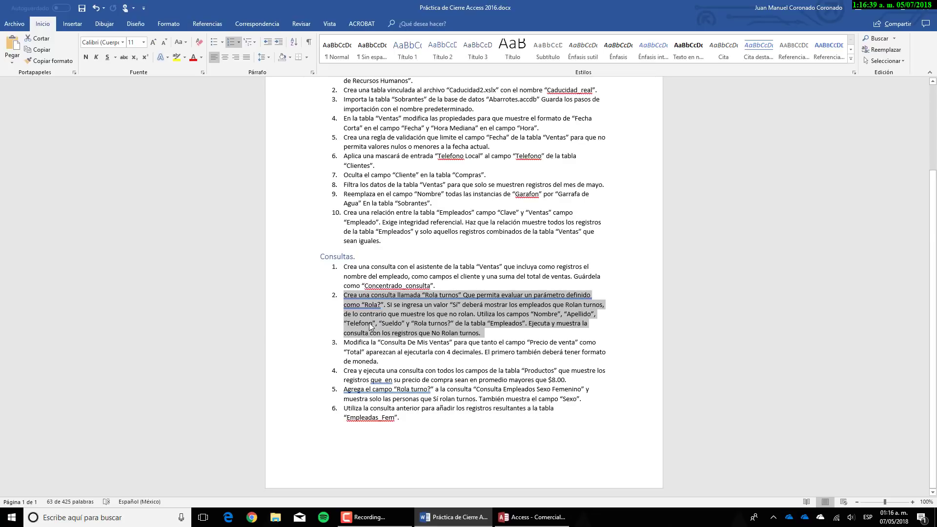
pyautogui.hotkey('alt', 'Tab')
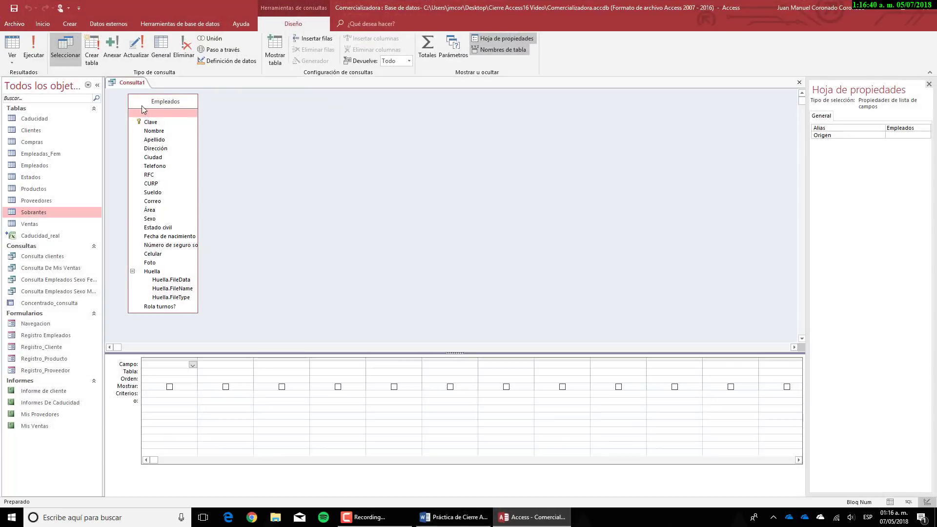
# Step: Add the Nombre, Apellido, Telefono, Sueldo and Rola turnos? fields to the query and shrink the Empleados field list and its pane
pyautogui.doubleClick(153, 131)
pyautogui.doubleClick(150, 140)
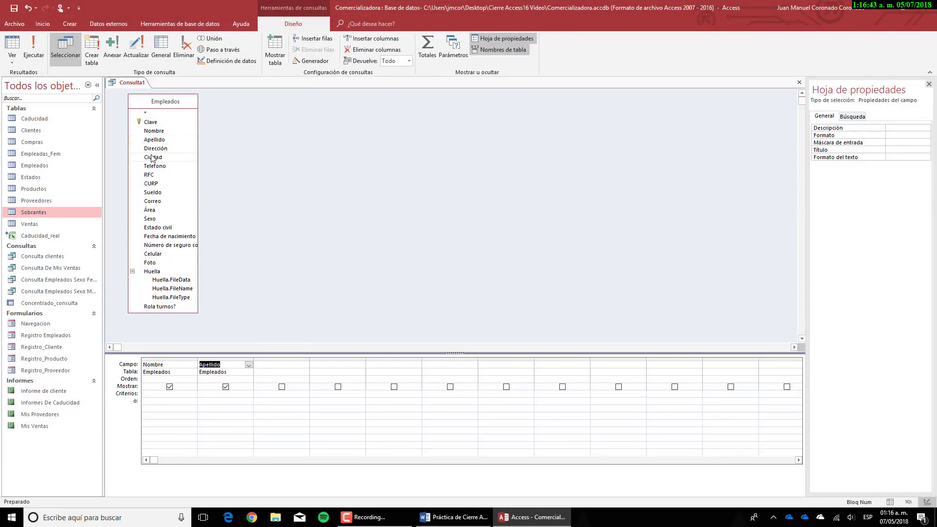
pyautogui.doubleClick(154, 166)
pyautogui.doubleClick(154, 193)
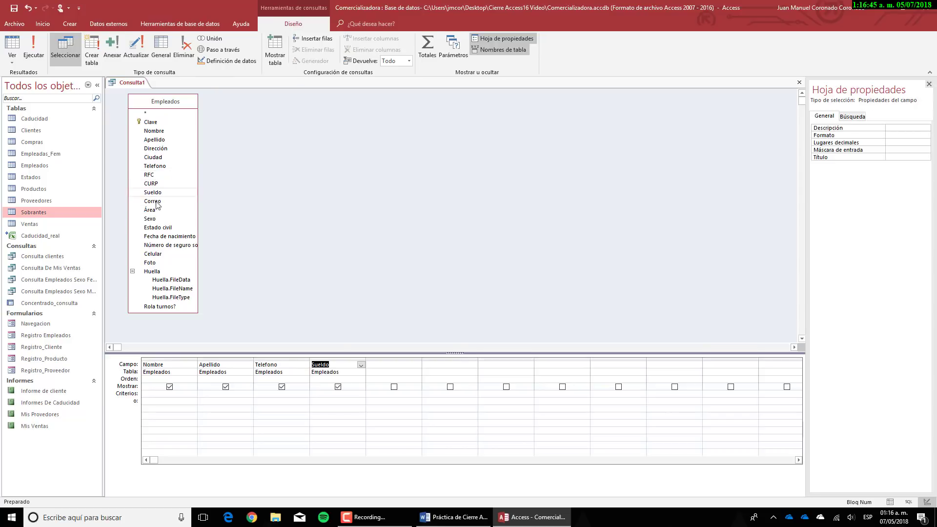
pyautogui.doubleClick(167, 307)
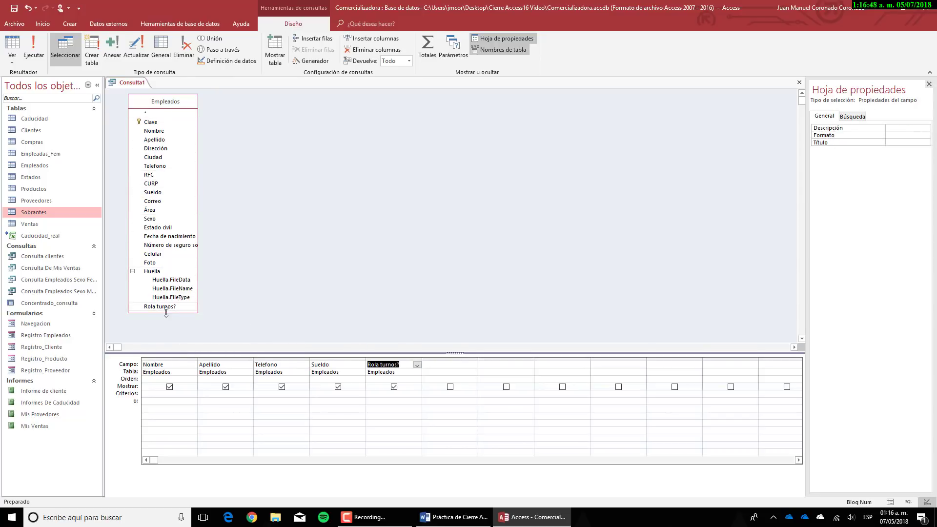
pyautogui.moveTo(166, 312); pyautogui.dragTo(171, 170)
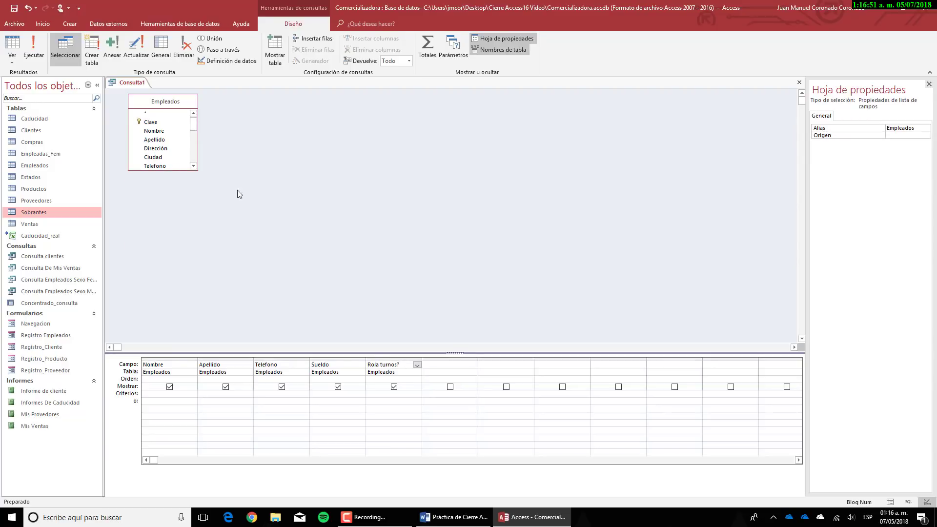
pyautogui.moveTo(430, 351); pyautogui.dragTo(429, 268)
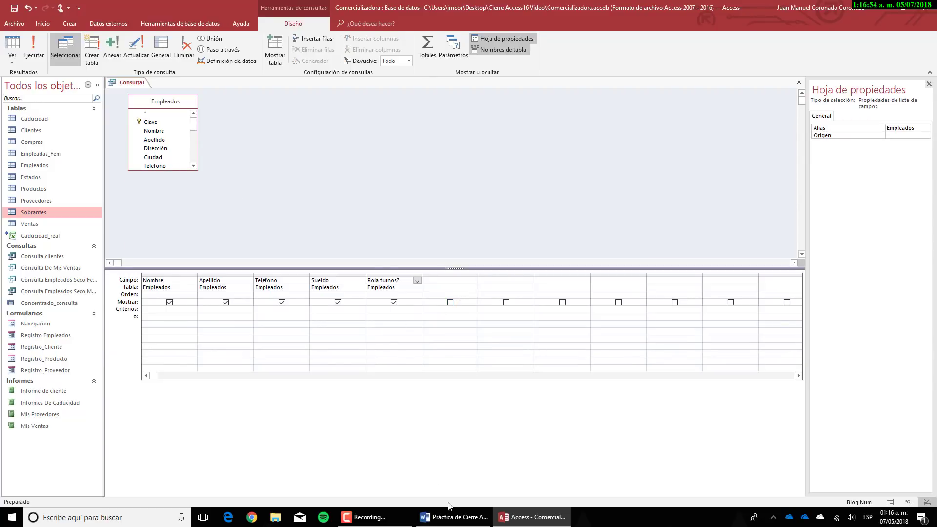
# Step: Check the second Consultas activity in Word and define the query parameter Rola? with data type Sí/No in Access
pyautogui.click(508, 519)
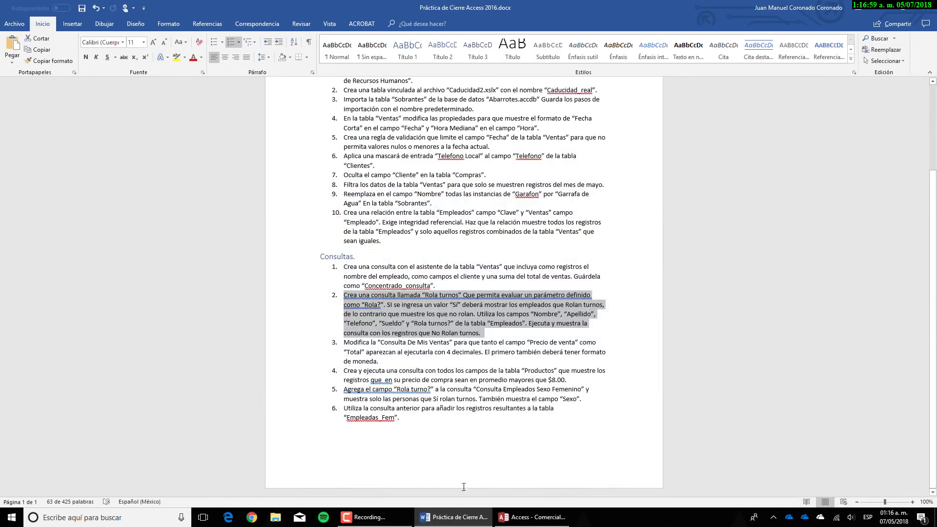
pyautogui.click(517, 517)
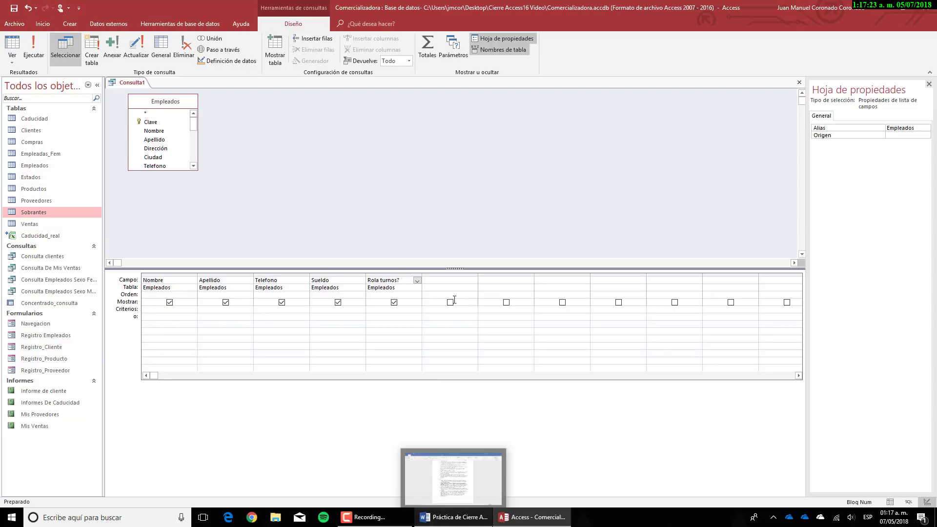
pyautogui.click(452, 46)
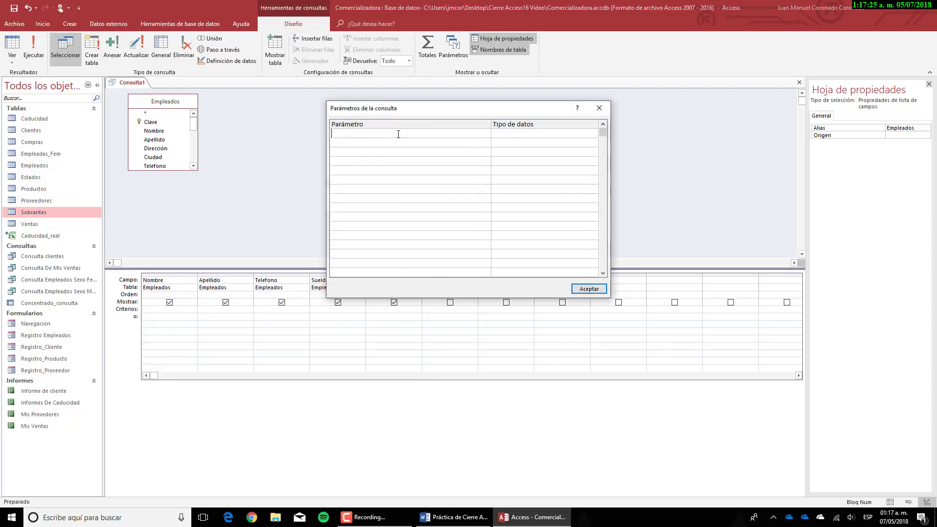
pyautogui.click(467, 518)
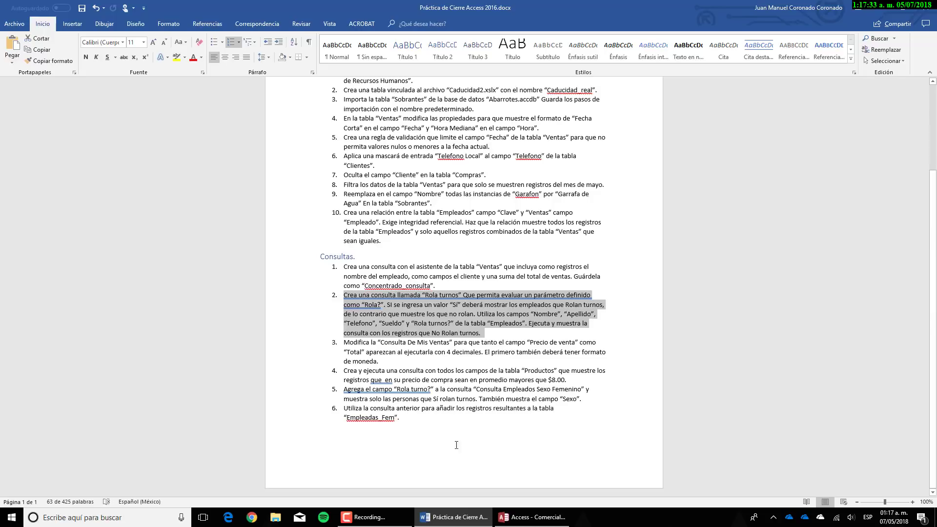
pyautogui.click(483, 522)
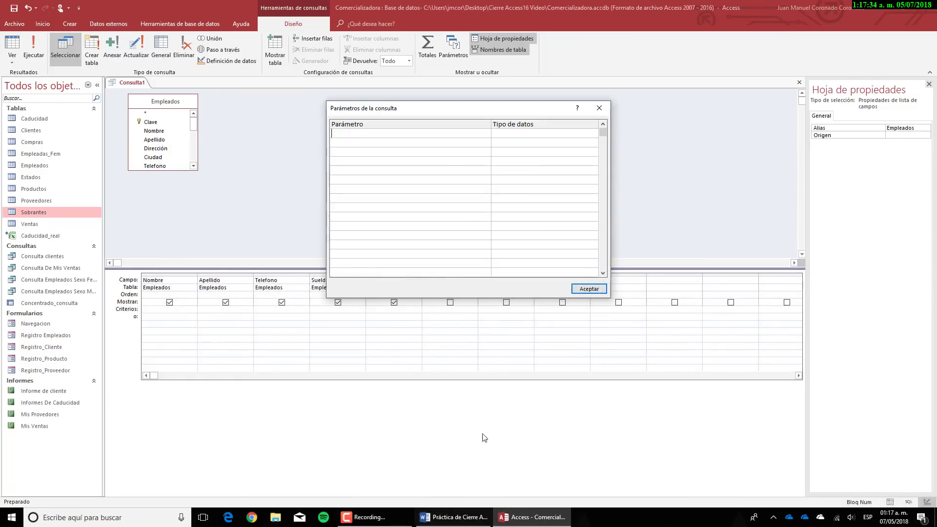
pyautogui.click(430, 133)
pyautogui.write('Rola?')
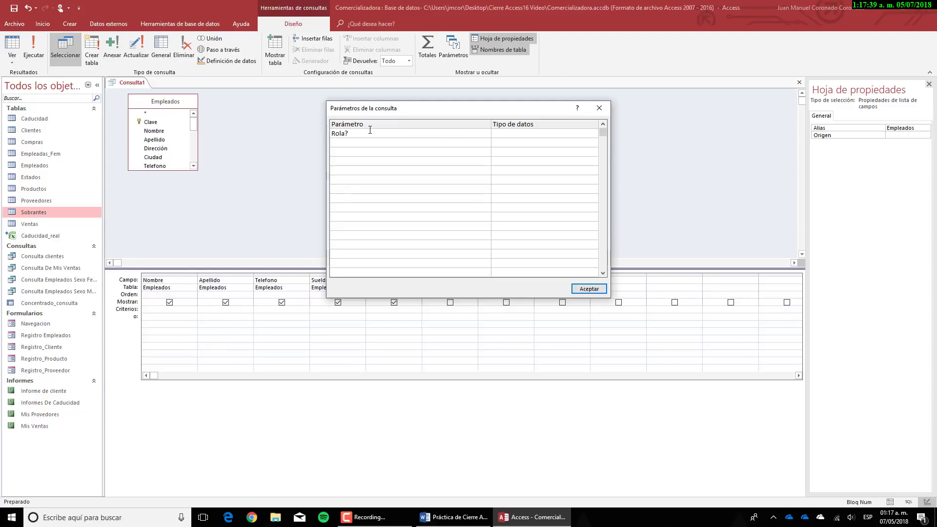
pyautogui.click(503, 134)
pyautogui.click(593, 134)
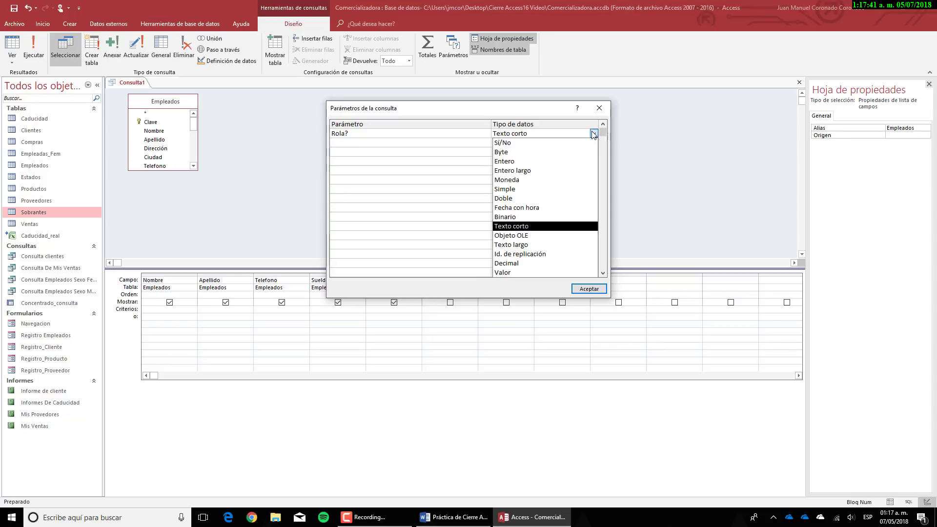
pyautogui.click(525, 144)
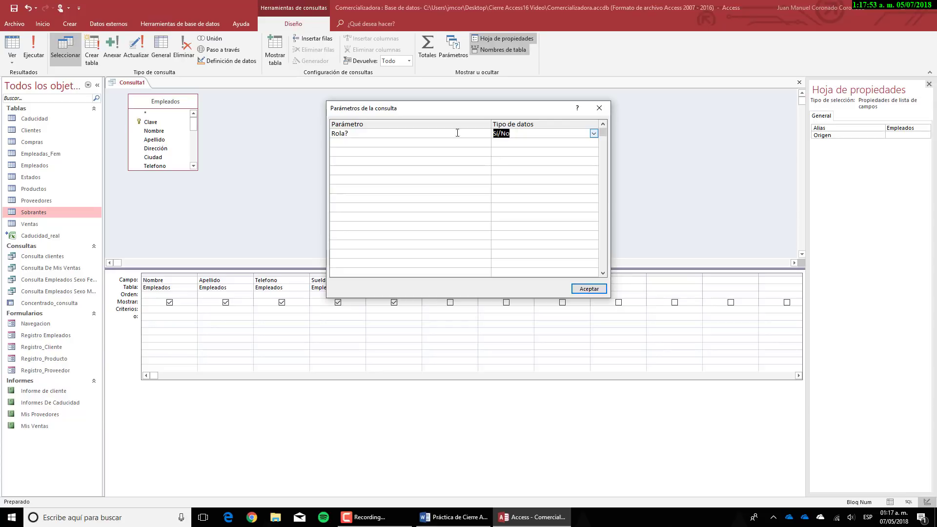
pyautogui.click(600, 289)
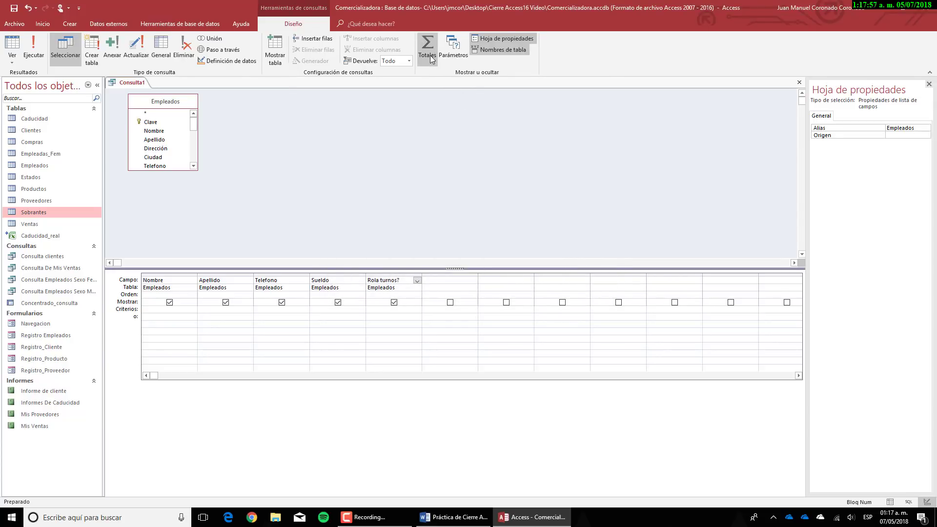
# Step: Reopen the query parameters to review the name of the Rola? parameter, leaving it as defined
pyautogui.click(453, 49)
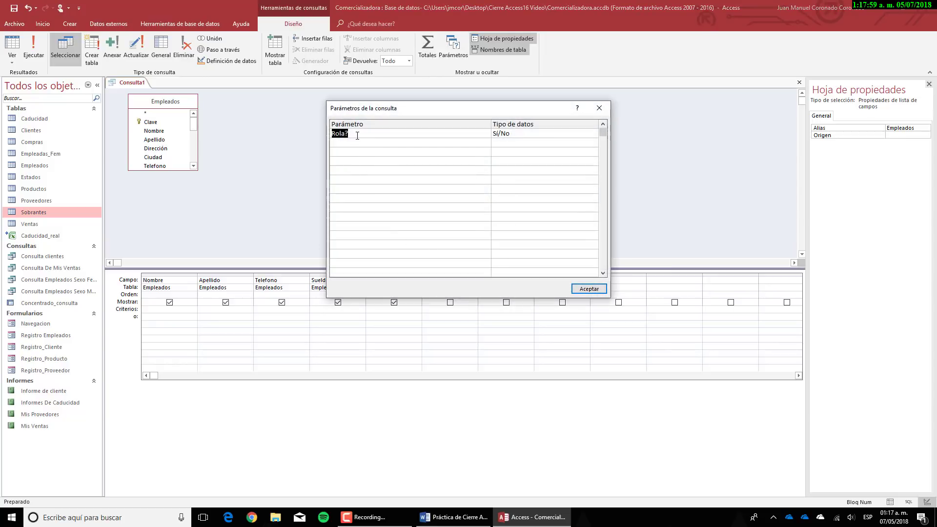
pyautogui.moveTo(358, 133); pyautogui.dragTo(328, 131)
pyautogui.click(589, 289)
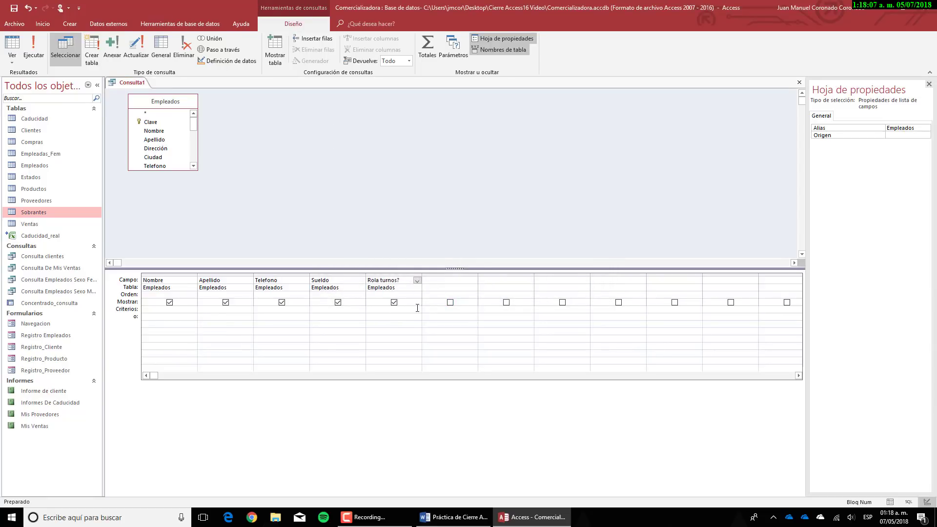
# Step: Enter the suggested Rola? parameter as the criterion of the Rola turnos? field
pyautogui.click(375, 308)
pyautogui.rightClick(375, 309)
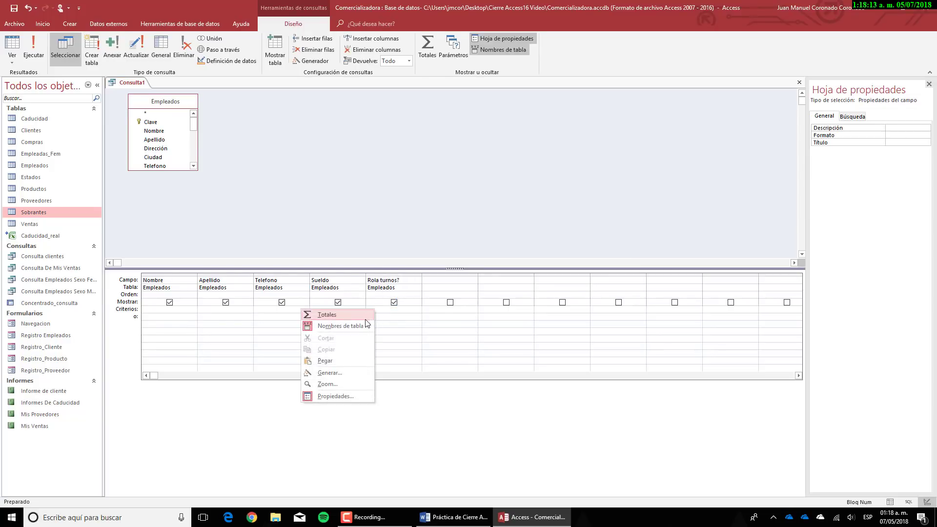
pyautogui.press('Escape')
pyautogui.write('Rola?')
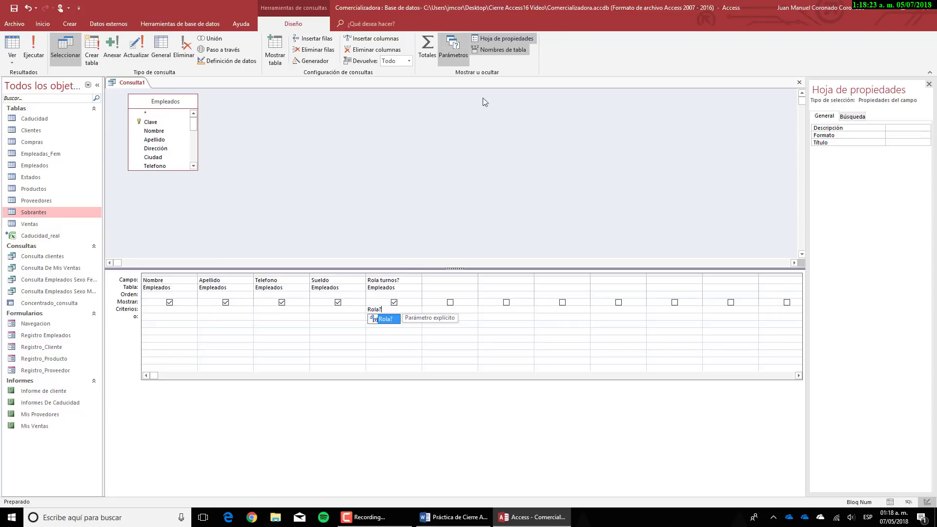
pyautogui.doubleClick(392, 320)
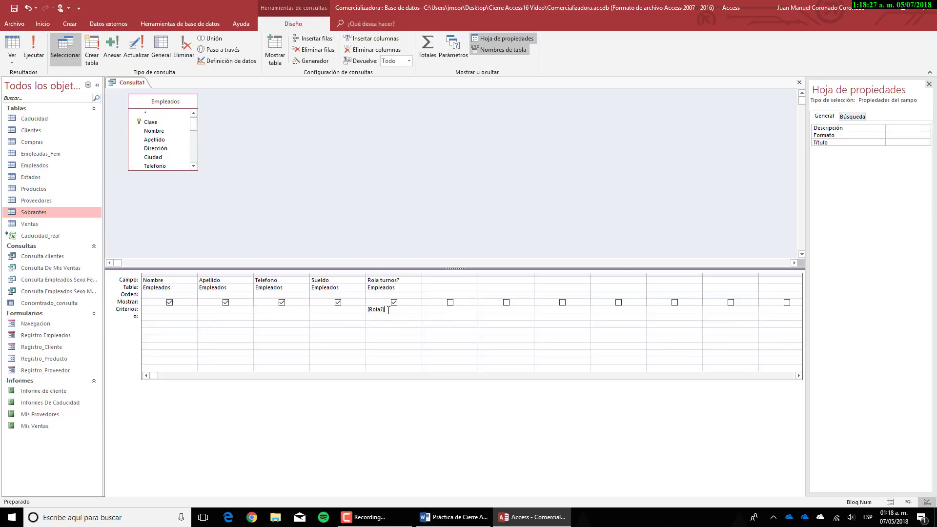
# Step: Clear the criterion of the Rola turnos? field and re-enter it in full as [Rola?]
pyautogui.moveTo(397, 310); pyautogui.dragTo(337, 304)
pyautogui.press('Delete')
pyautogui.write('[Rola?')
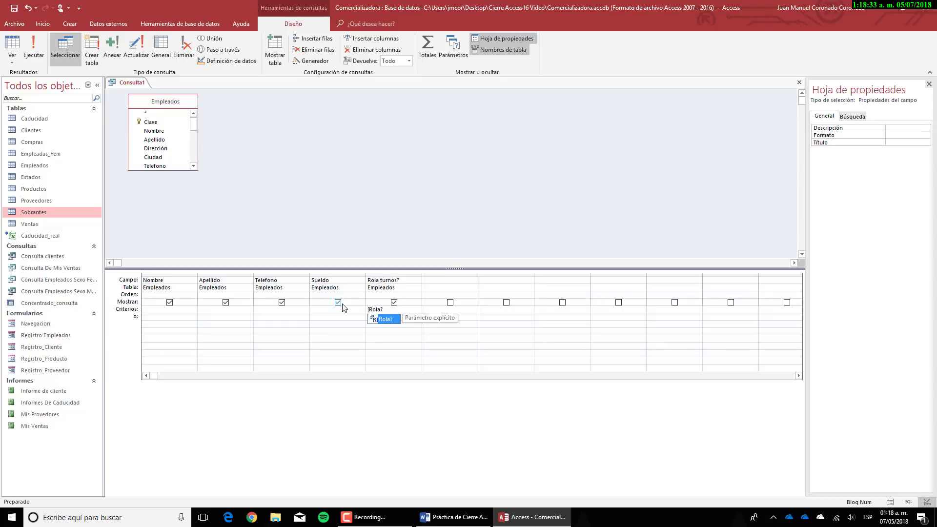
pyautogui.write(']')
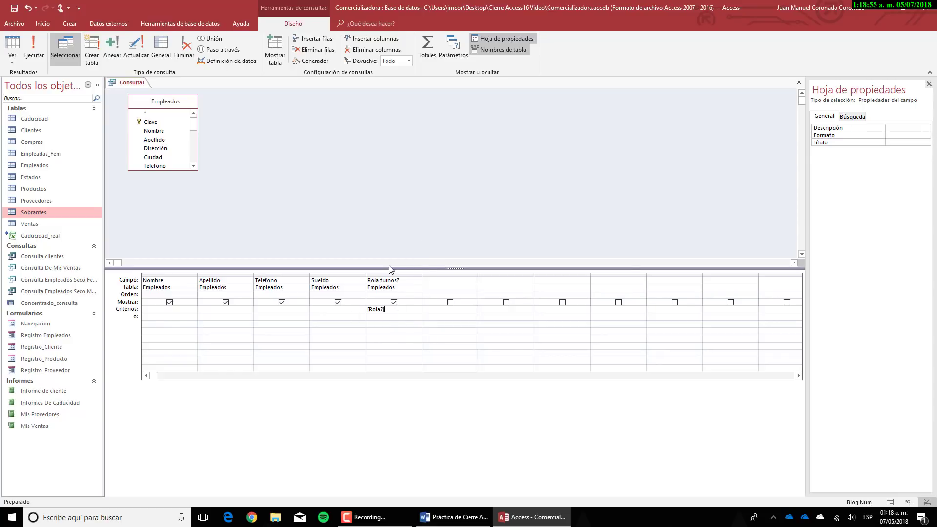
# Step: Compare the parameter defined in the query parameters with the criterion text under Rola turnos?
pyautogui.click(455, 56)
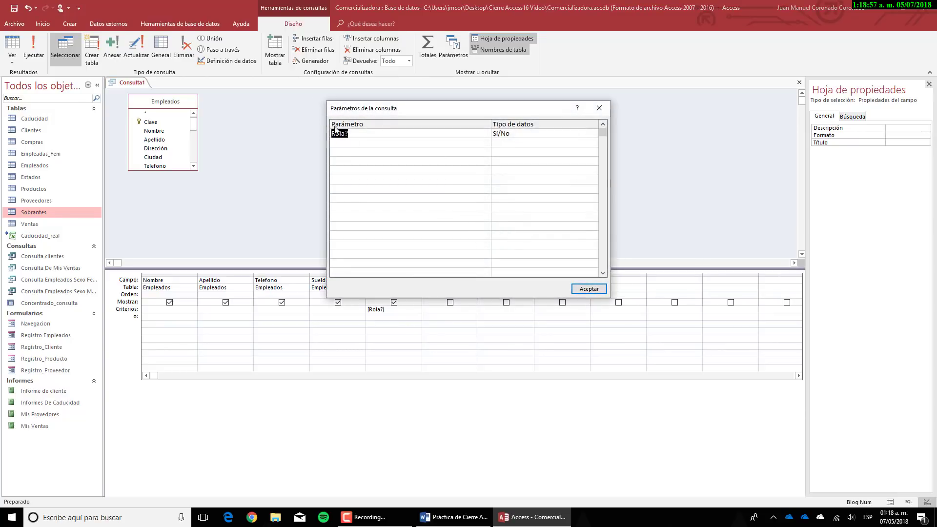
pyautogui.click(589, 289)
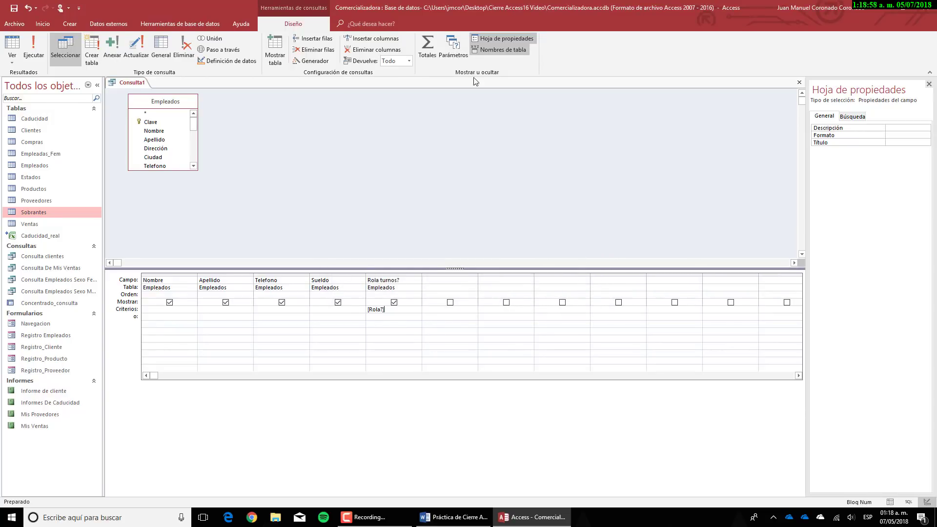
pyautogui.click(454, 56)
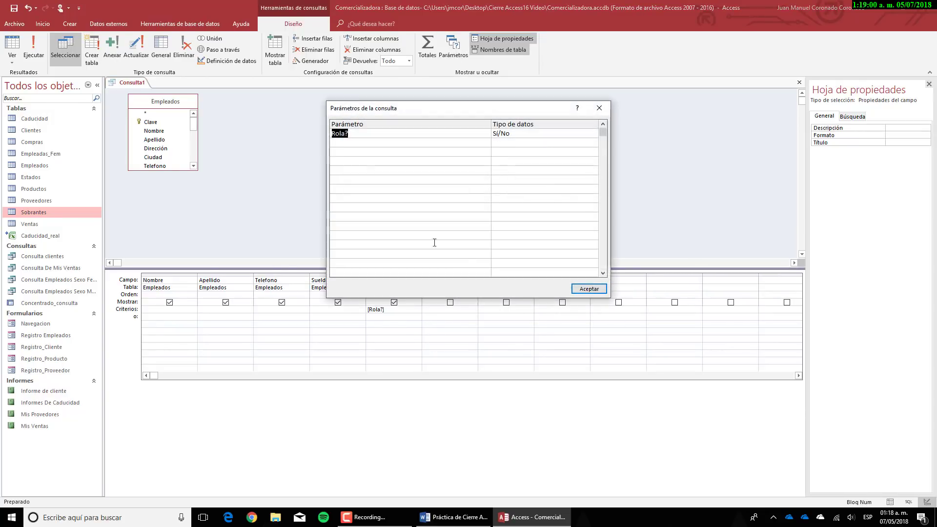
pyautogui.click(581, 288)
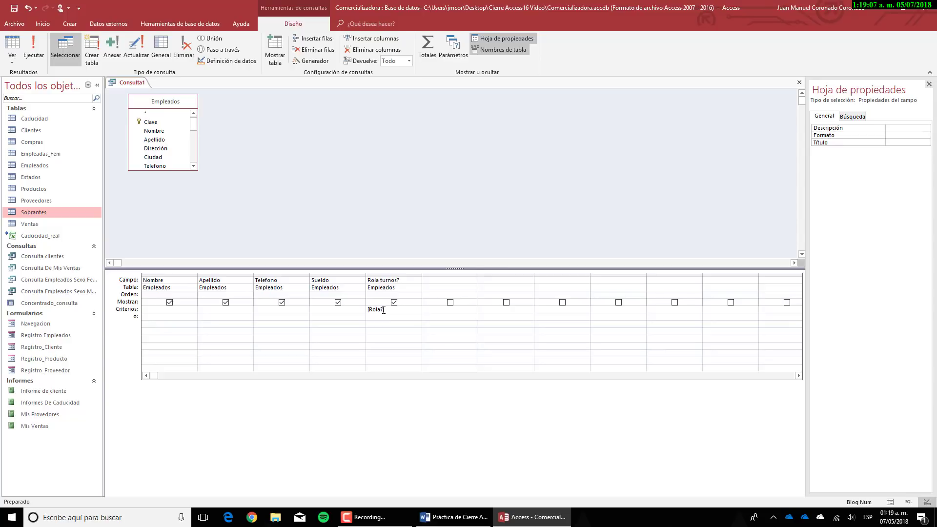
pyautogui.moveTo(384, 310); pyautogui.dragTo(371, 308)
pyautogui.click(386, 310)
# Step: Run the query with the value No for the Rola? parameter
pyautogui.click(34, 55)
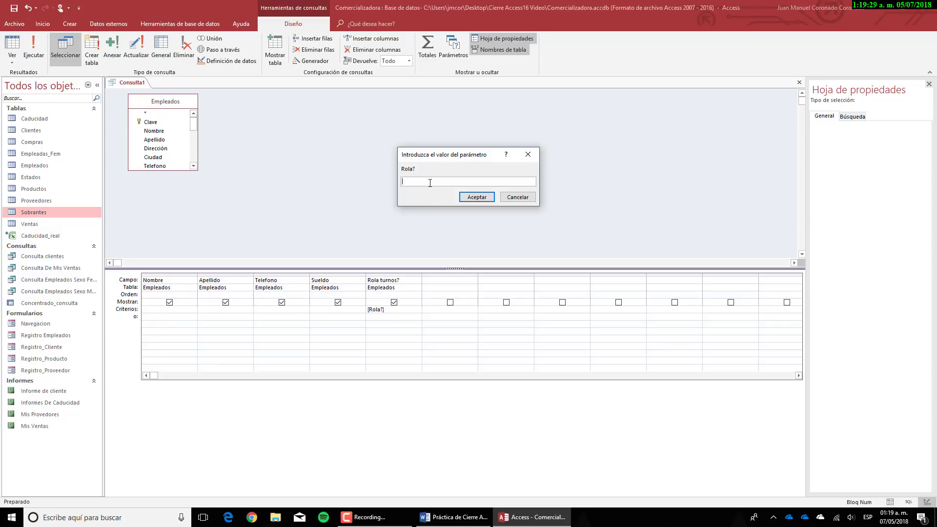
pyautogui.write('No')
pyautogui.click(469, 195)
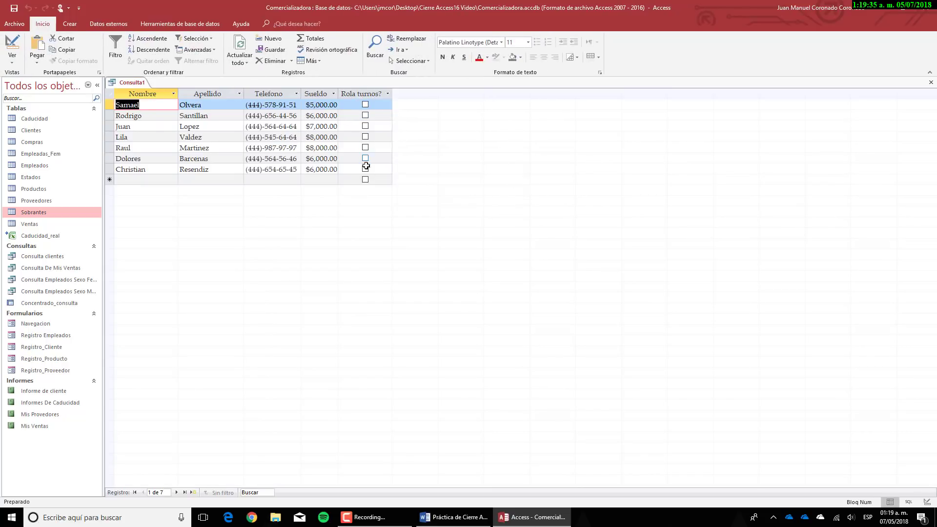
# Step: Return the query to design view and run it again with the value Si for the Rola? parameter
pyautogui.rightClick(128, 83)
pyautogui.click(171, 129)
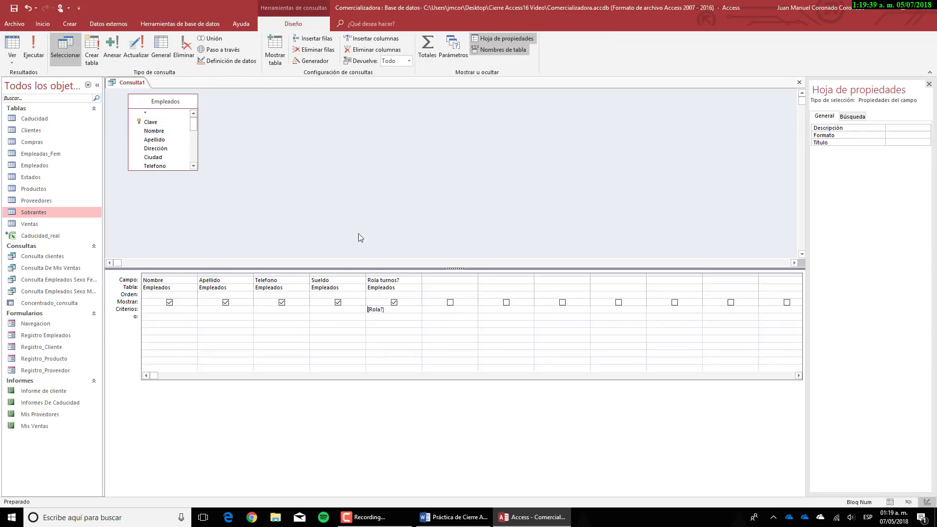
pyautogui.click(33, 49)
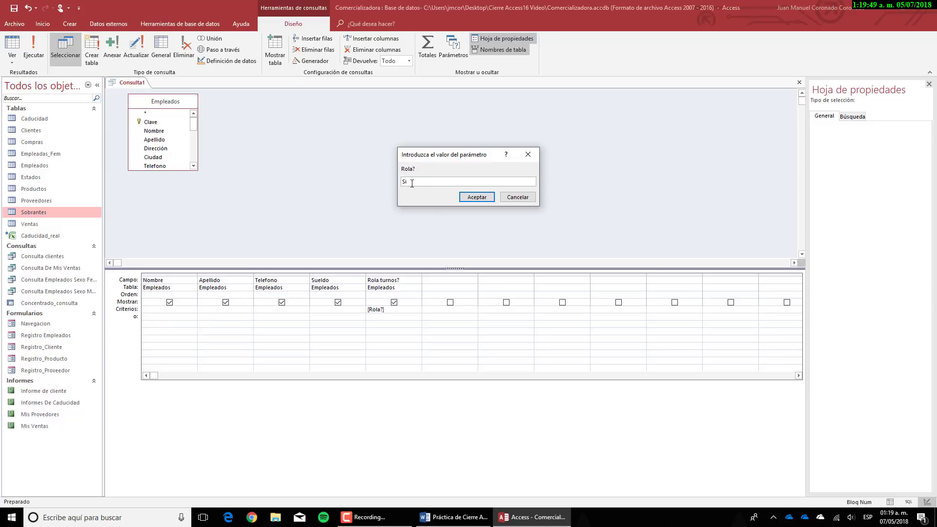
pyautogui.press('Return')
pyautogui.click(469, 196)
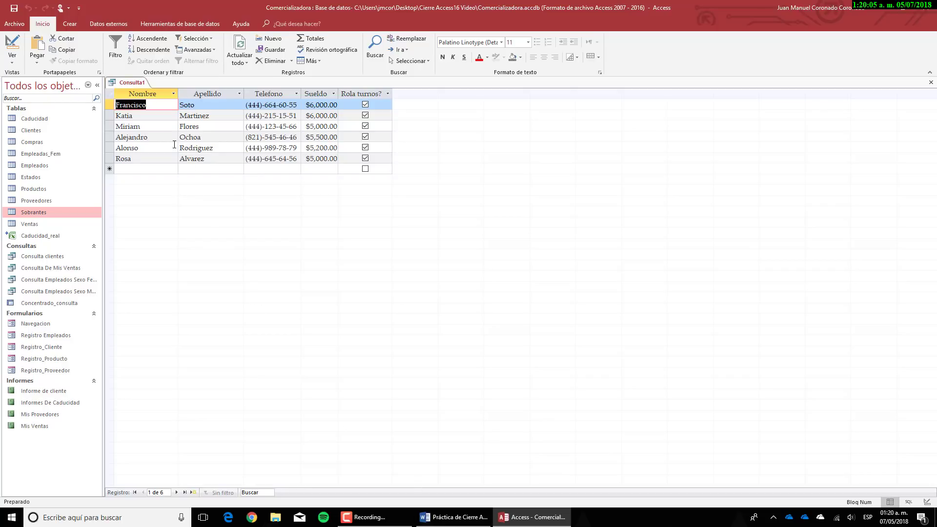
# Step: Save the query under the name Rola turnos and close it, after checking the exercise text in the Word practice document
pyautogui.click(424, 518)
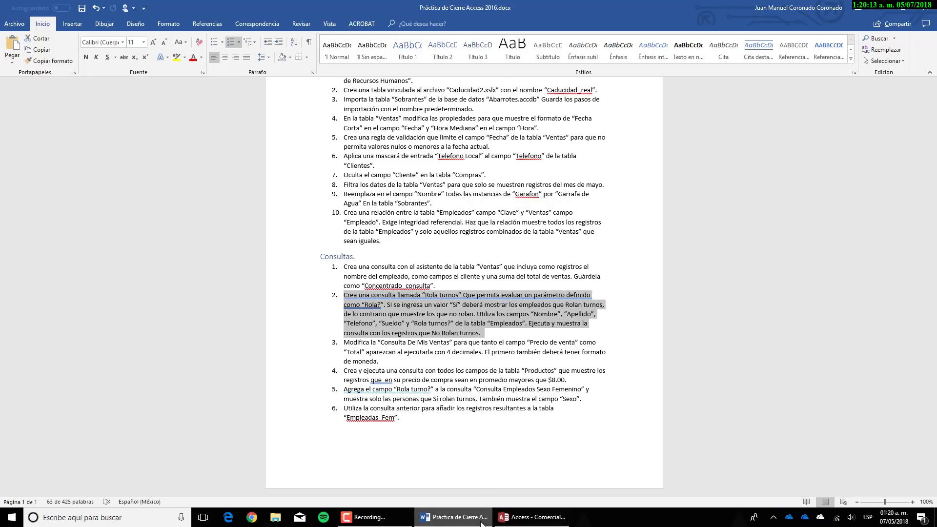
pyautogui.click(500, 520)
pyautogui.rightClick(138, 82)
pyautogui.click(161, 85)
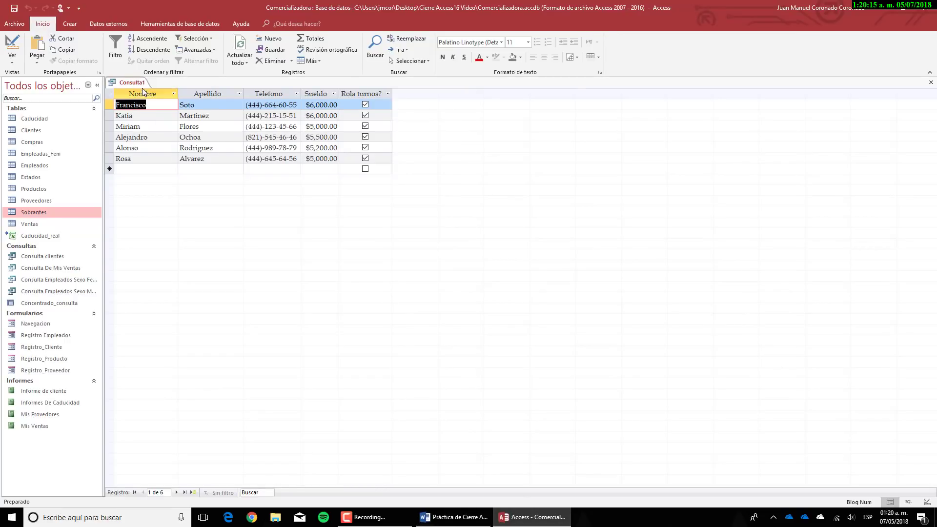
pyautogui.write('Rola turnos')
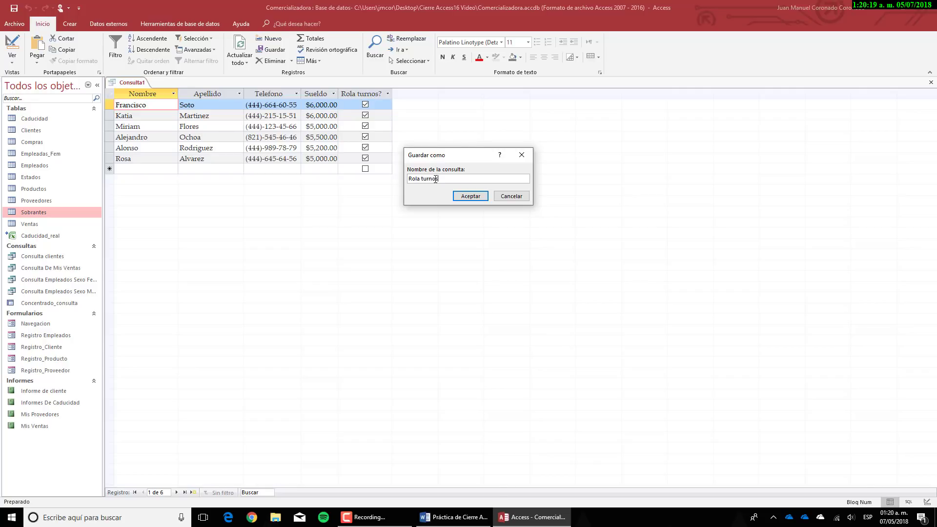
pyautogui.click(471, 195)
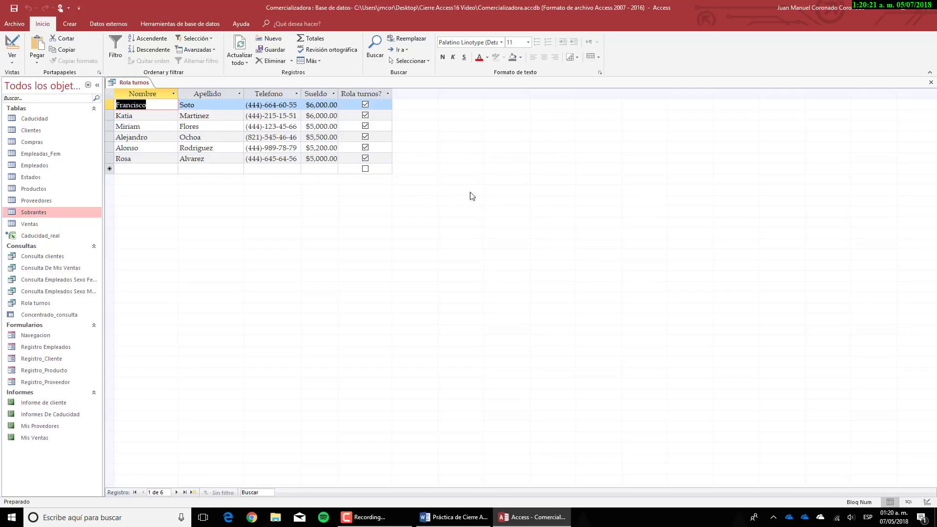
pyautogui.rightClick(144, 84)
pyautogui.click(161, 98)
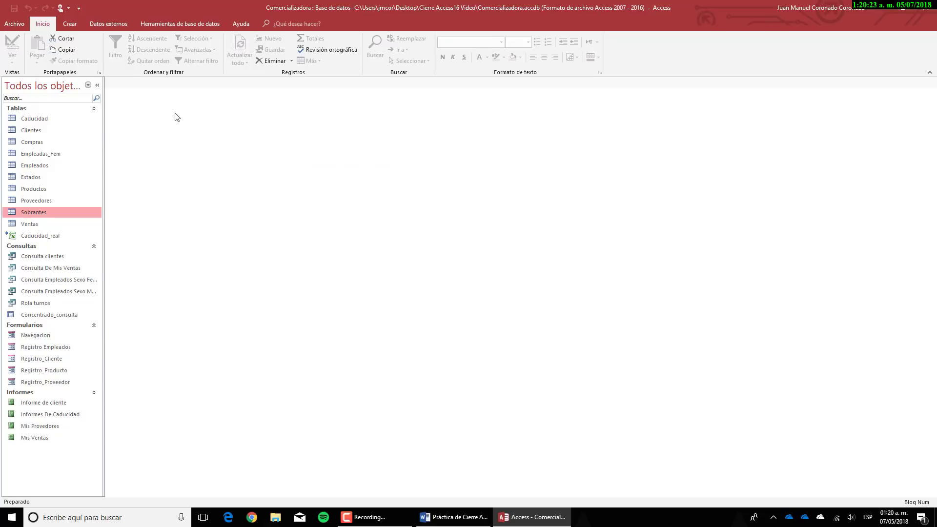
# Step: Reopen the saved Rola turnos query, run it for the employees who do rotate shifts, and close it
pyautogui.doubleClick(39, 303)
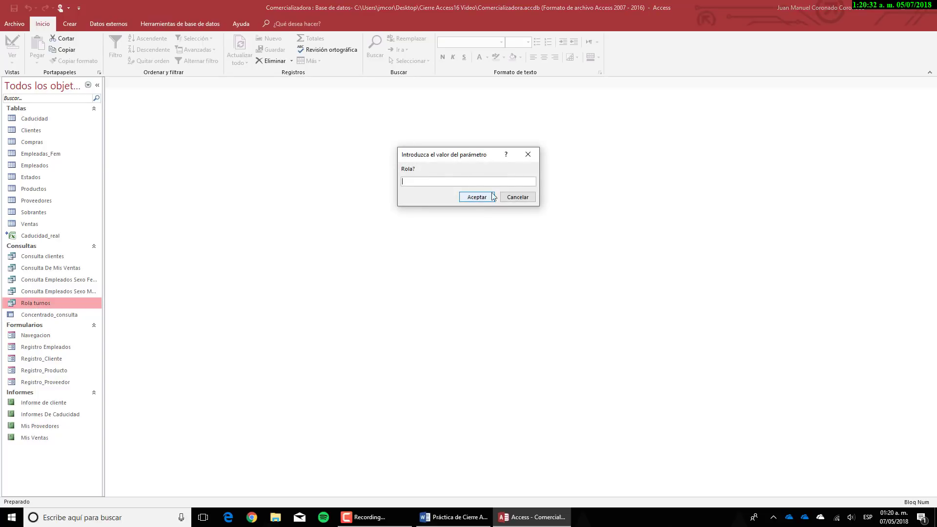
pyautogui.click(505, 198)
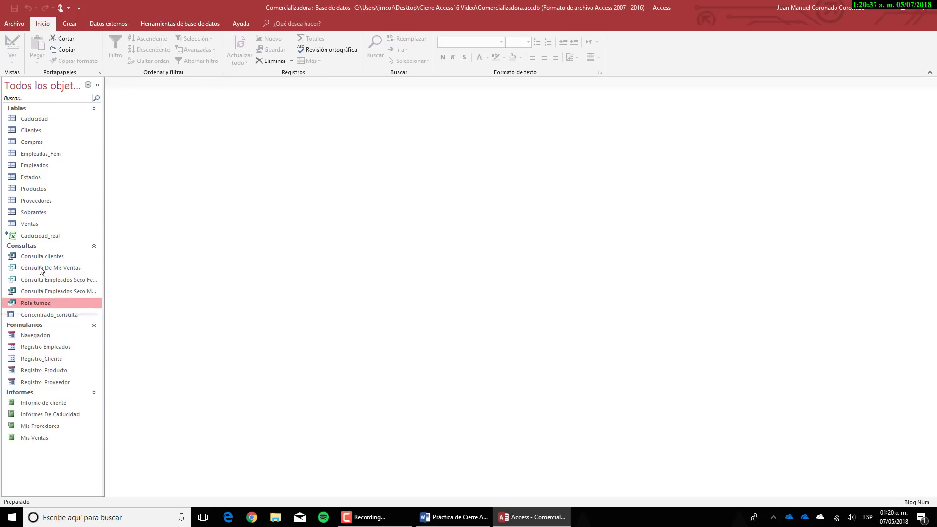
pyautogui.doubleClick(40, 303)
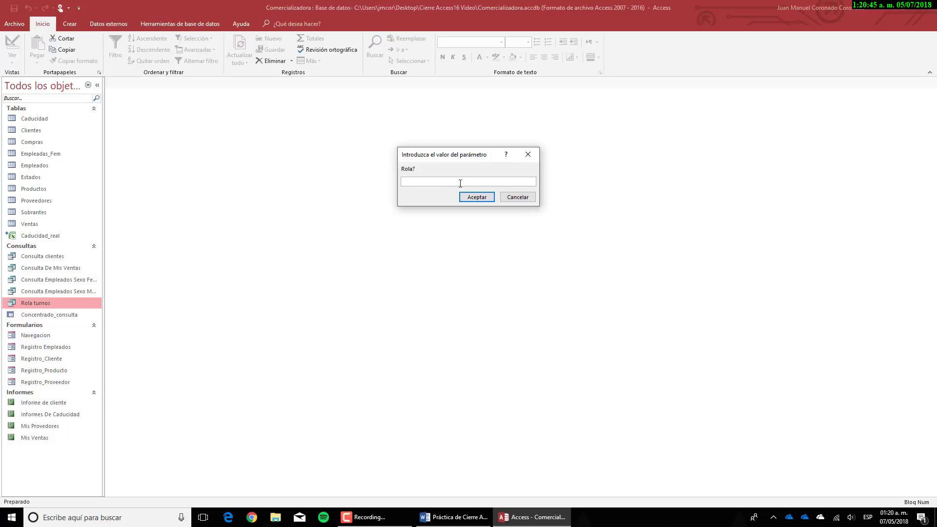
pyautogui.press('Return')
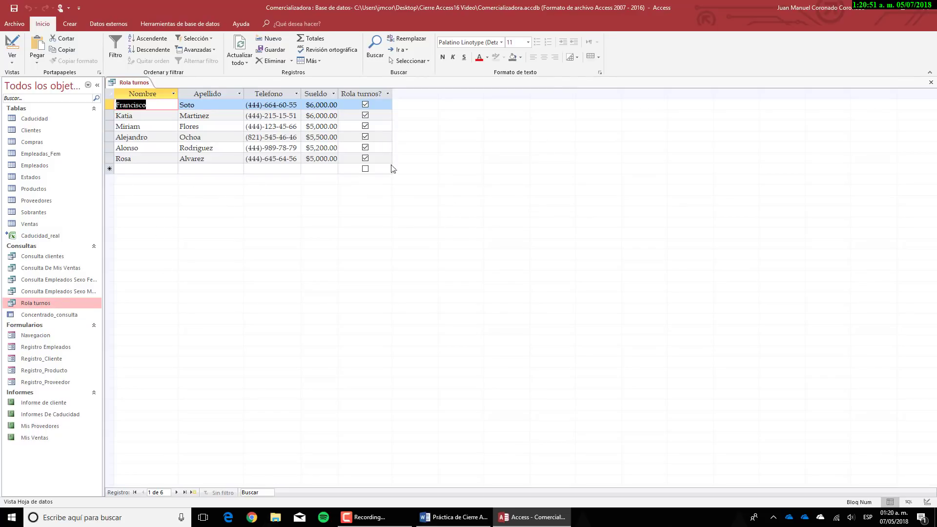
pyautogui.rightClick(139, 83)
pyautogui.click(154, 100)
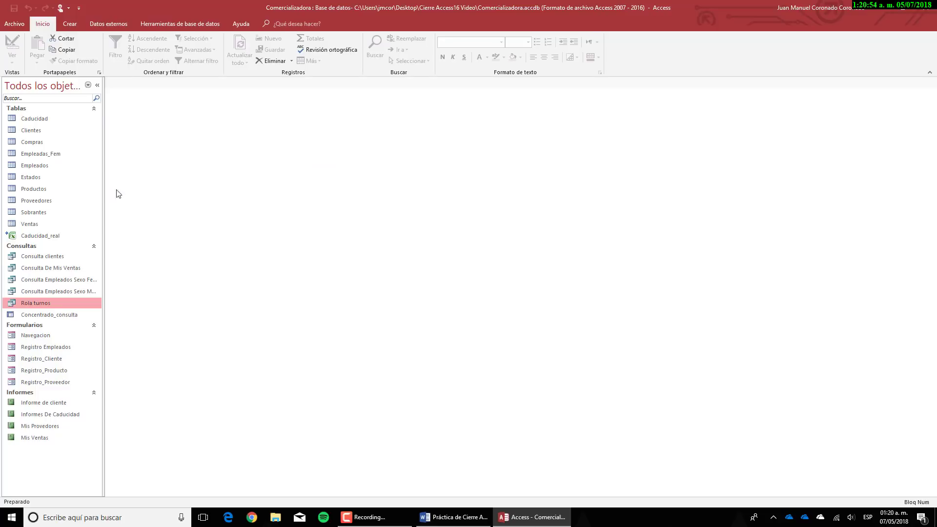
# Step: Run the saved Rola turnos query with the value No for the Rola? parameter and close it
pyautogui.doubleClick(54, 301)
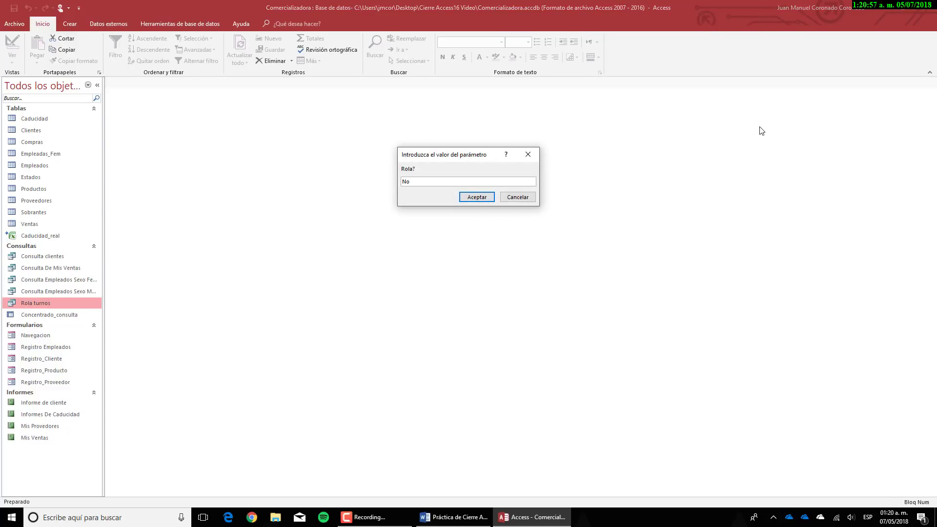
pyautogui.press('Return')
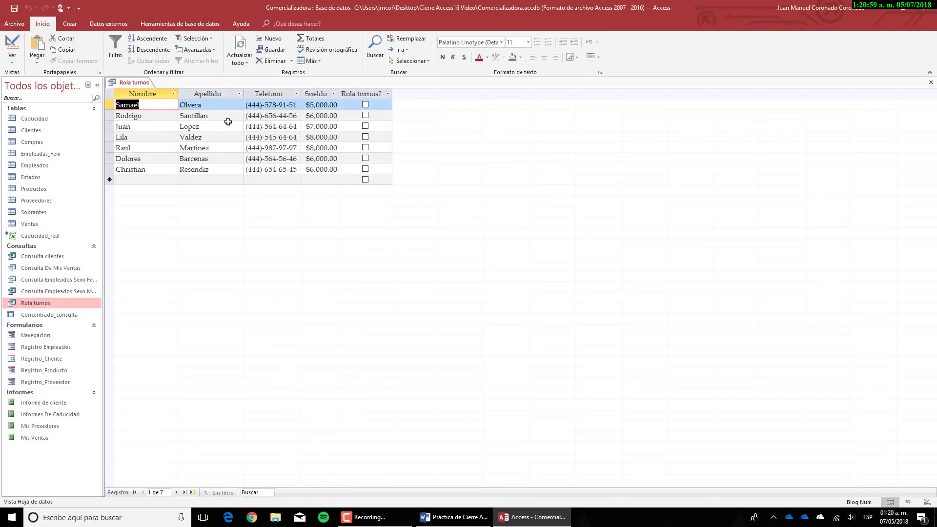
pyautogui.rightClick(132, 83)
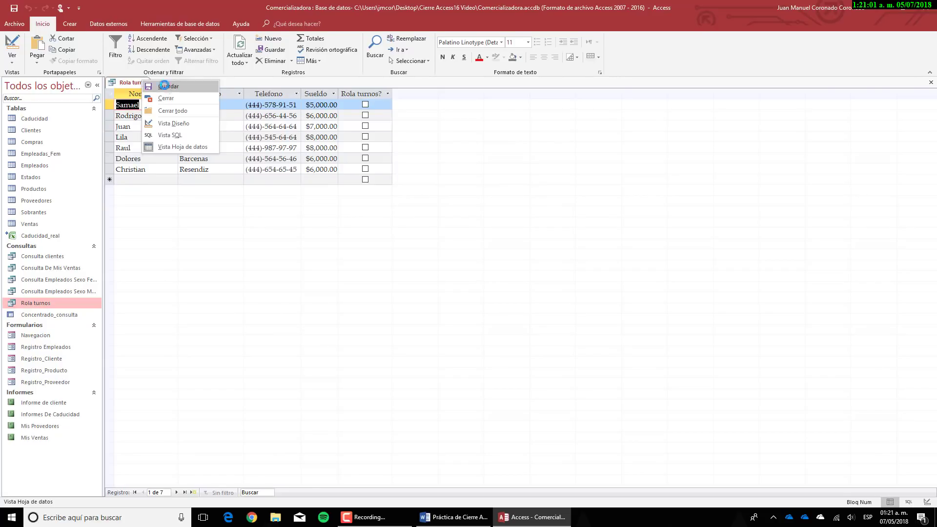
pyautogui.click(155, 100)
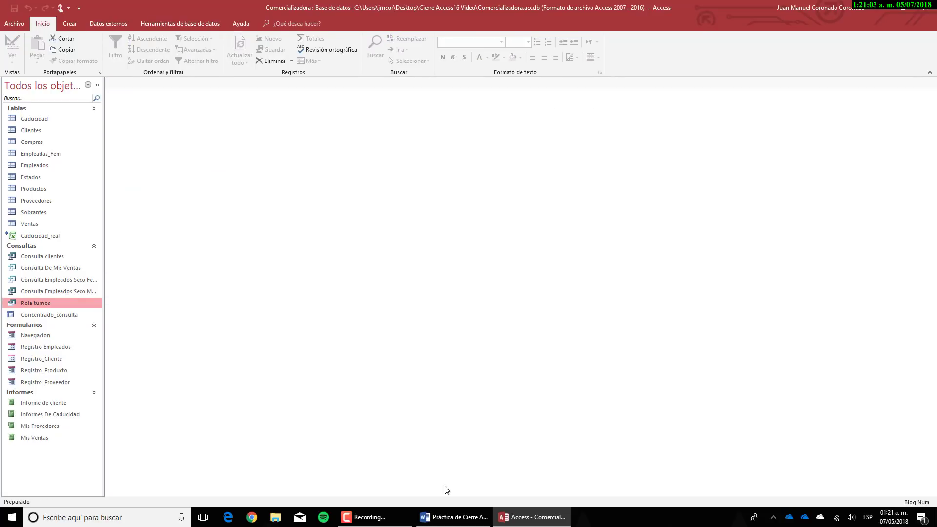
# Step: Switch to the Word practice document, read exercise 3 of the Consultas section, and return to Access
pyautogui.click(453, 518)
pyautogui.tripleClick(379, 356)
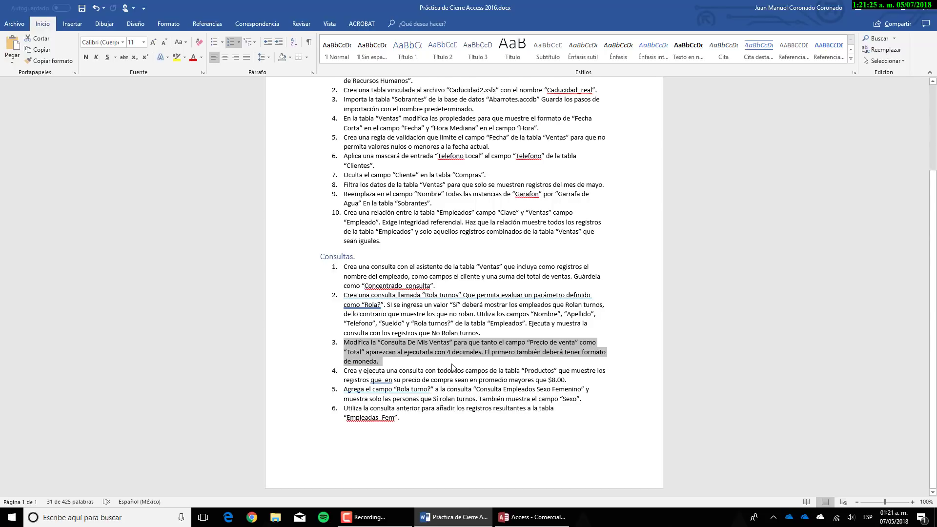
pyautogui.click(534, 517)
pyautogui.click(525, 519)
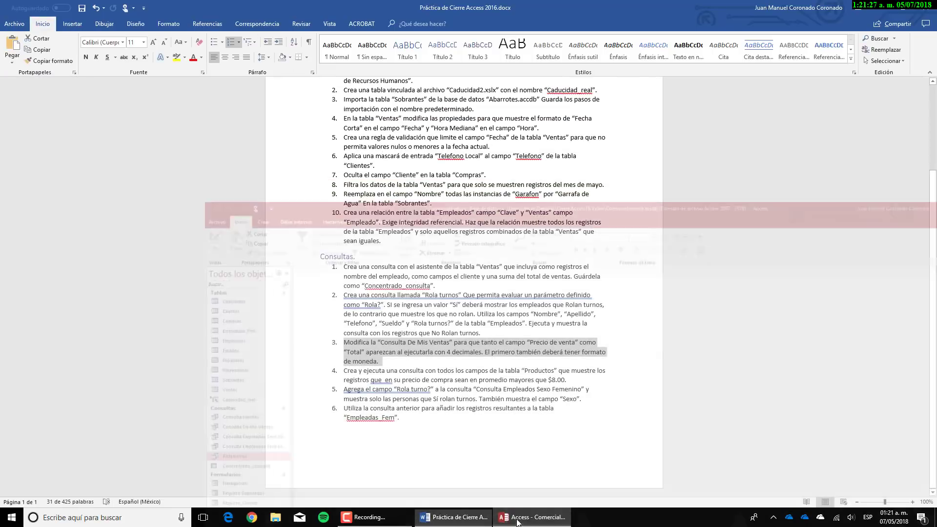
pyautogui.click(486, 516)
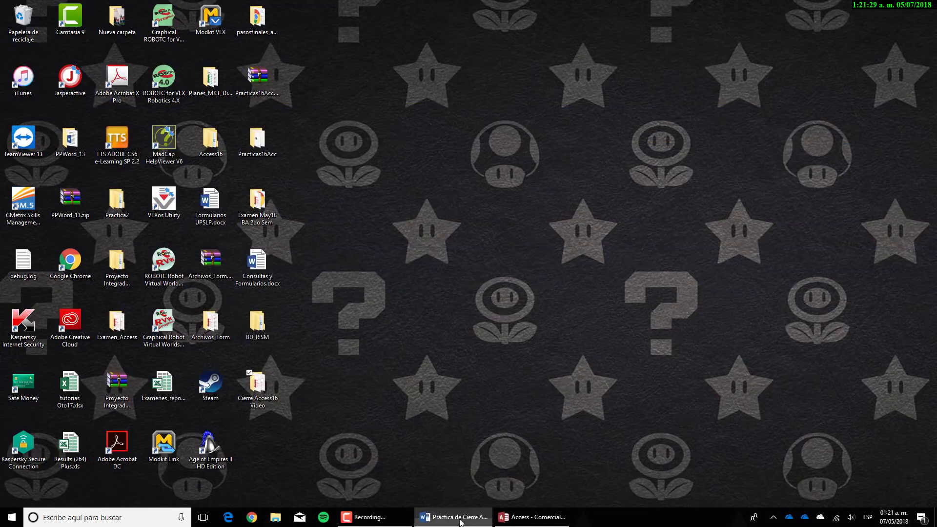
pyautogui.click(463, 516)
pyautogui.click(526, 521)
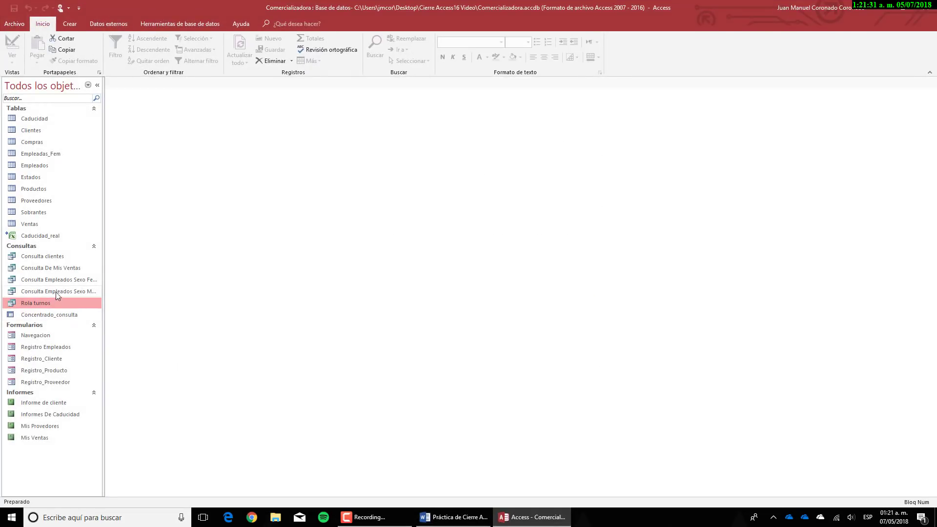
# Step: Open Consulta De Mis Ventas in design view and display the property sheet for the Precio de venta field
pyautogui.rightClick(58, 268)
pyautogui.click(95, 289)
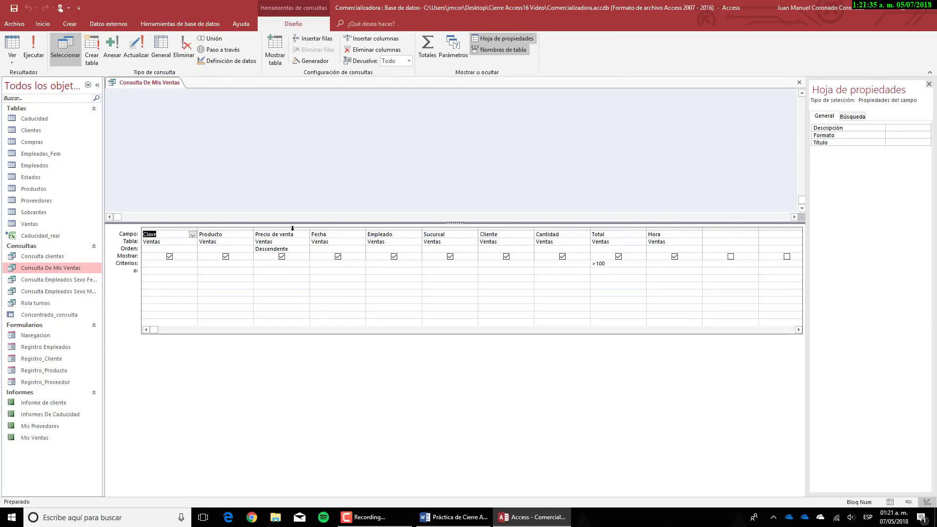
pyautogui.click(294, 234)
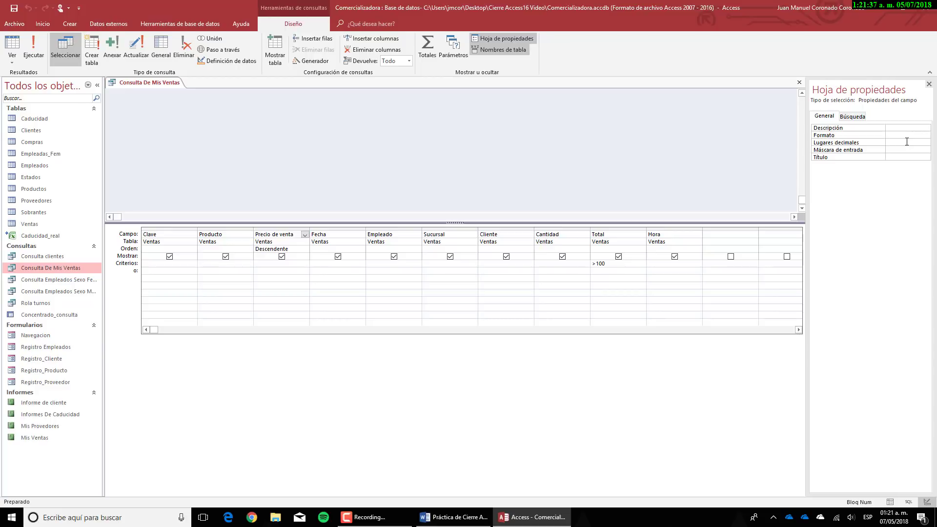
pyautogui.click(486, 39)
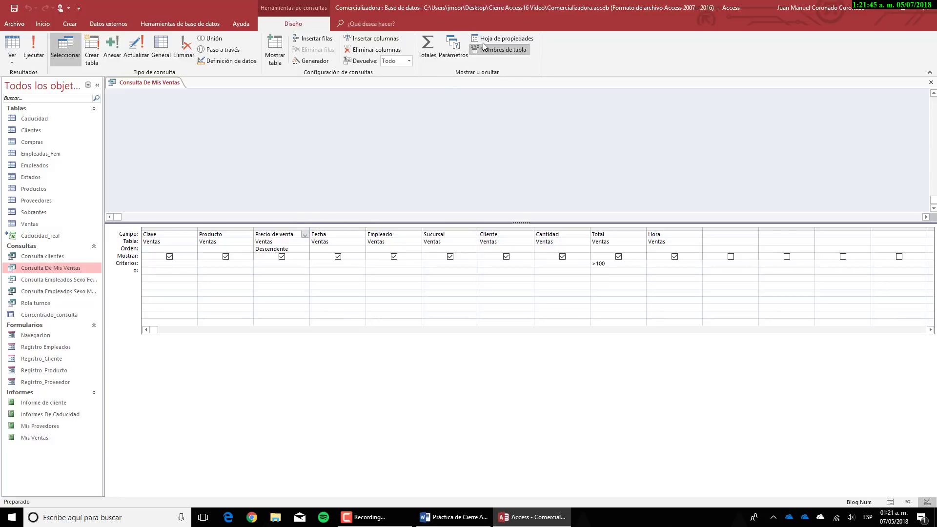
pyautogui.rightClick(219, 234)
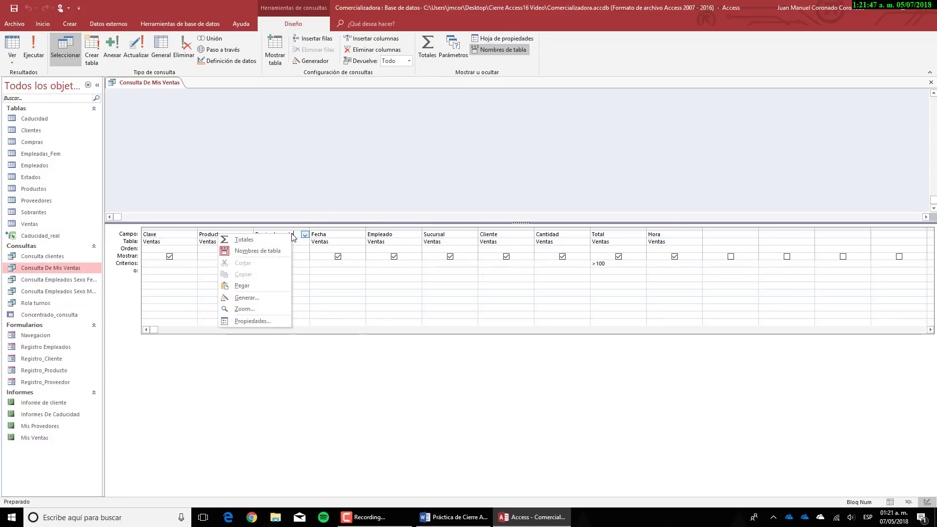
pyautogui.click(251, 320)
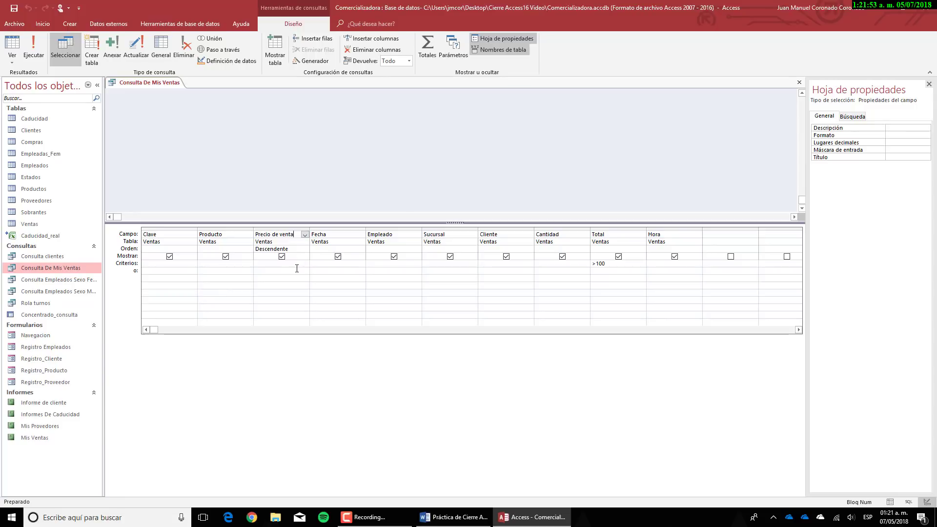
# Step: Examine which field properties are offered for different columns of the design grid
pyautogui.click(341, 271)
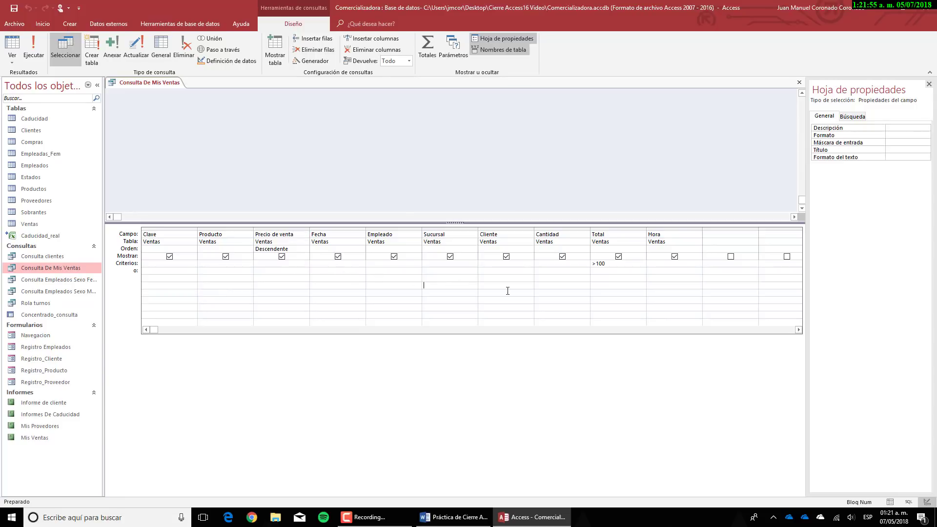
pyautogui.click(655, 298)
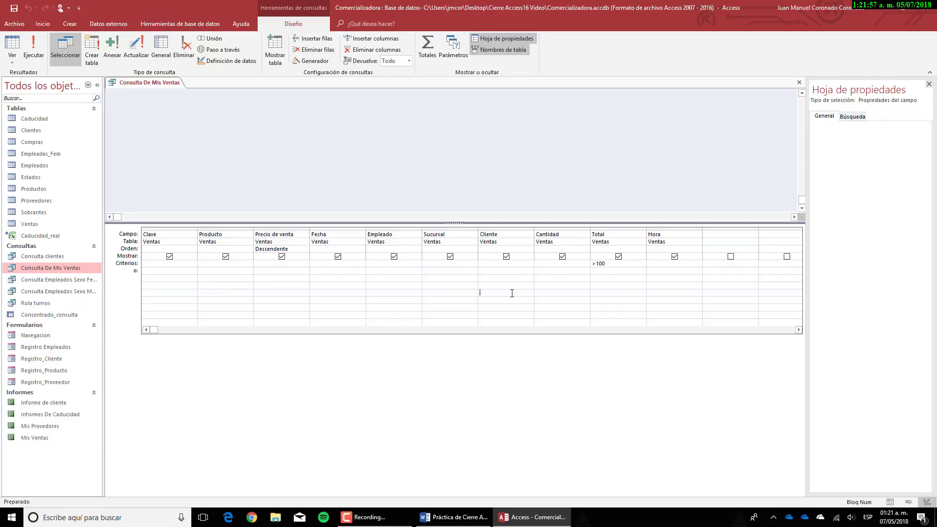
pyautogui.click(257, 292)
pyautogui.click(292, 272)
# Step: Set the Precio de venta field to 4 decimal places and the Moneda format
pyautogui.click(299, 235)
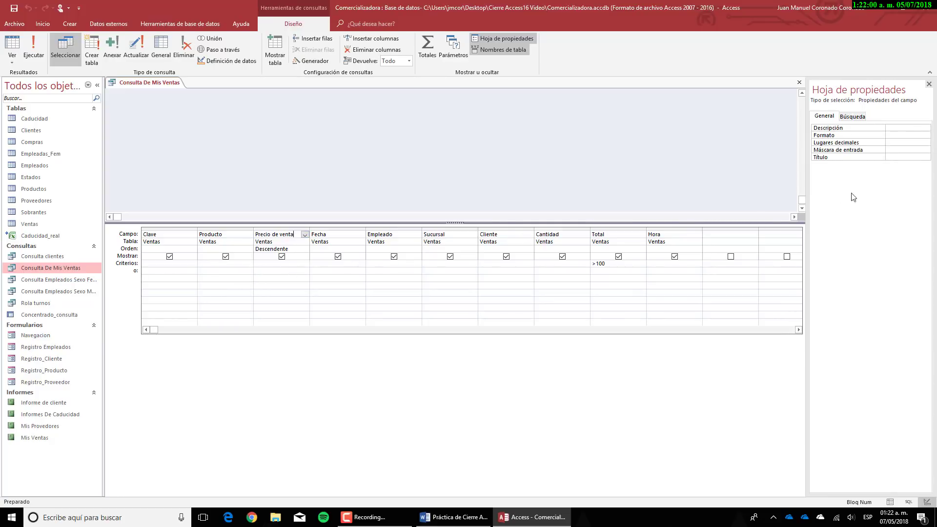
pyautogui.click(897, 143)
pyautogui.click(926, 143)
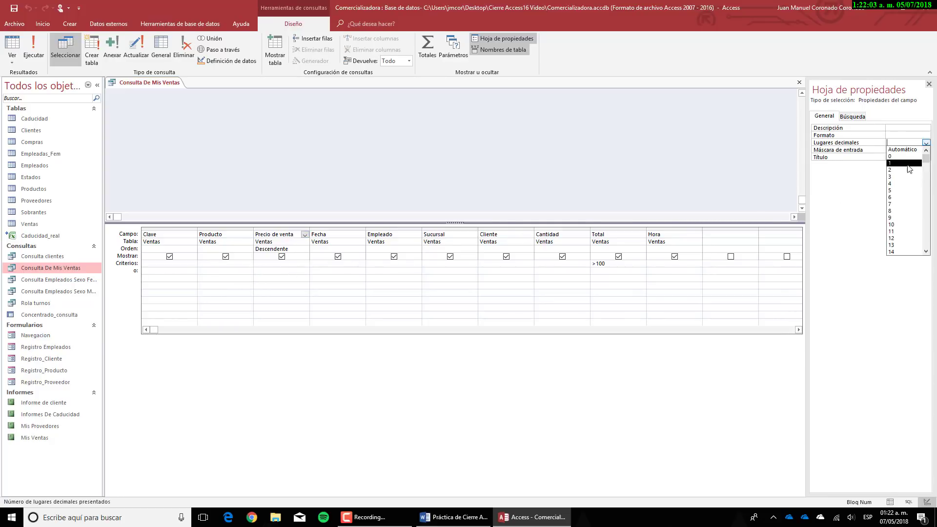
pyautogui.click(905, 184)
pyautogui.click(895, 134)
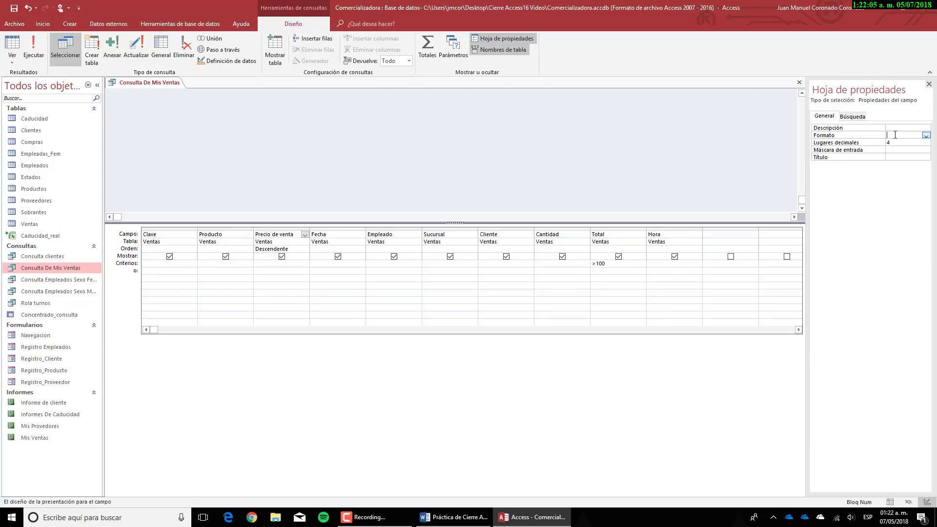
pyautogui.click(927, 135)
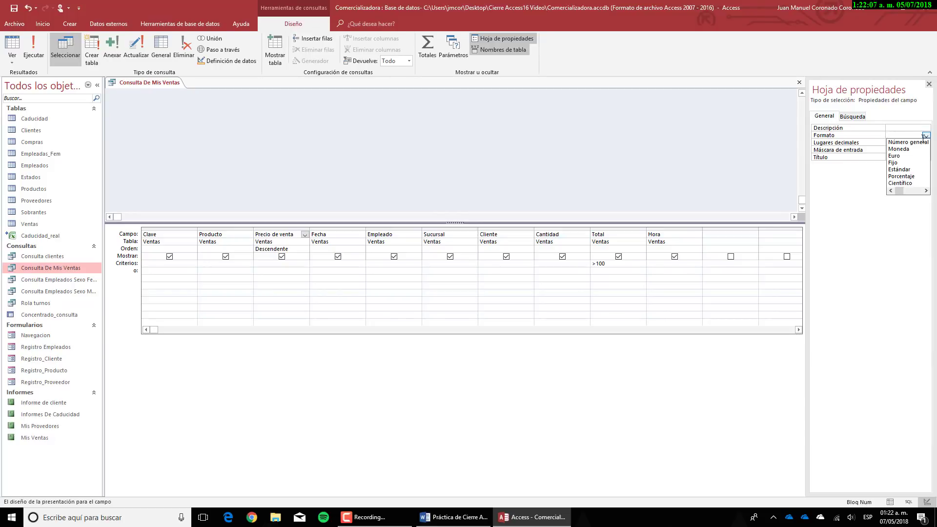
pyautogui.click(898, 148)
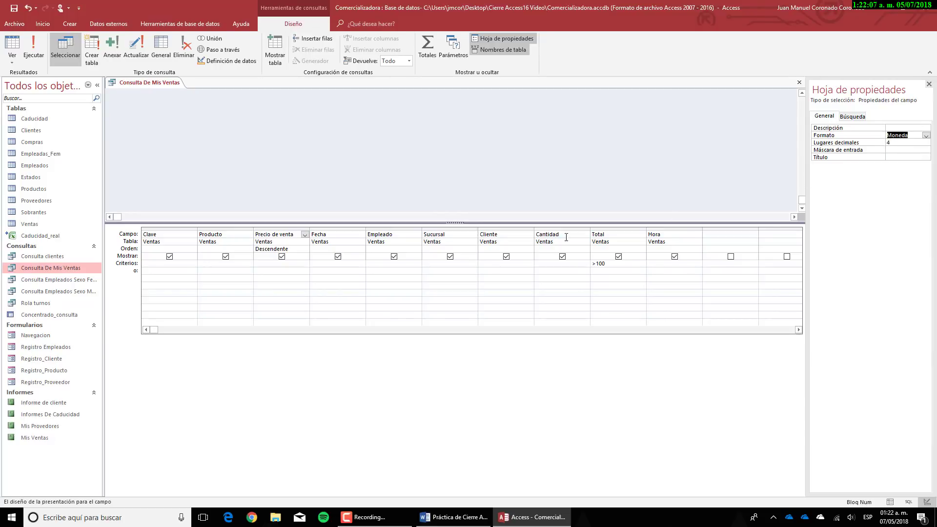
# Step: Set the Total field of the query to 4 decimal places
pyautogui.click(626, 237)
pyautogui.click(925, 143)
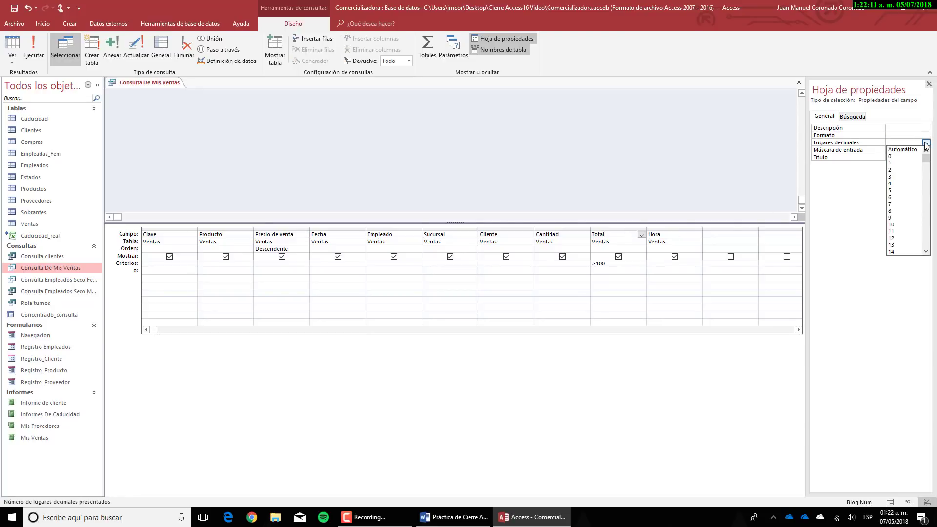
pyautogui.click(900, 184)
# Step: Recheck exercise 3 in the Word document, return to Access and show Consulta De Mis Ventas in datasheet view
pyautogui.click(442, 517)
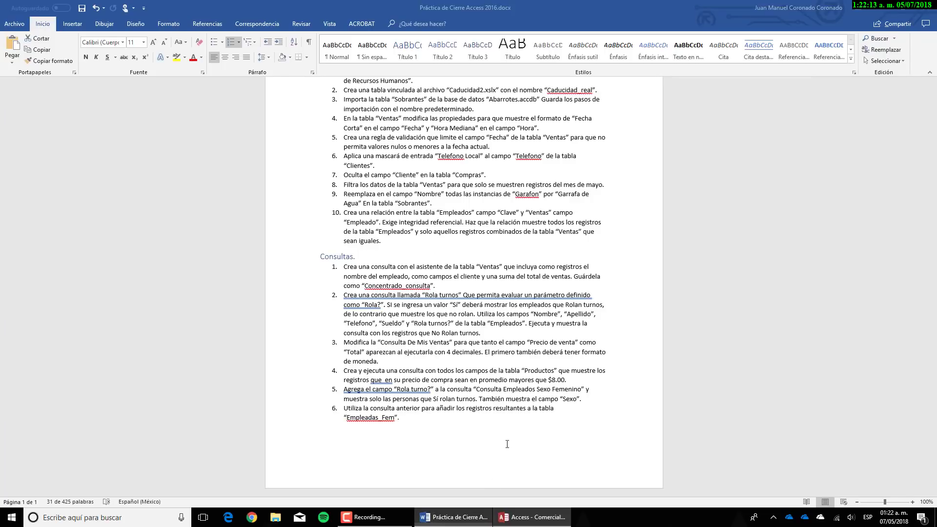
pyautogui.tripleClick(458, 347)
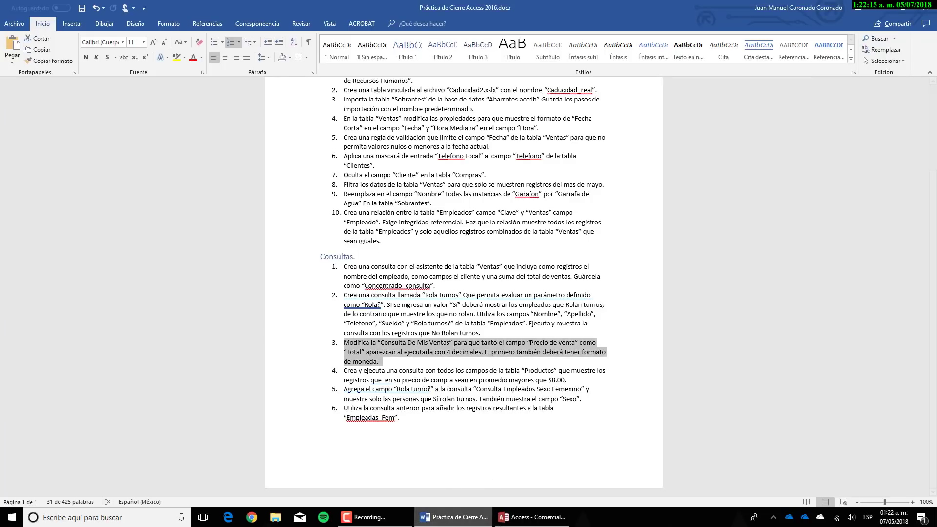
pyautogui.click(532, 518)
pyautogui.rightClick(140, 84)
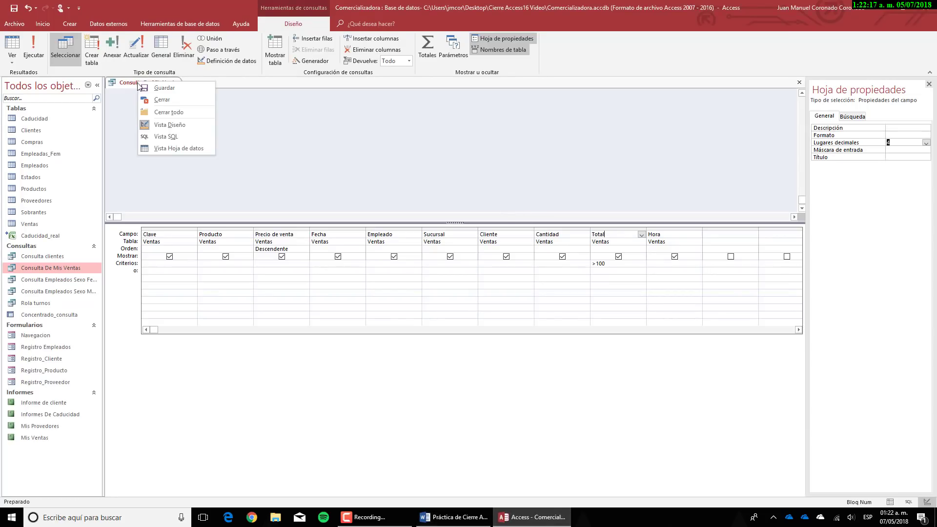
pyautogui.click(179, 148)
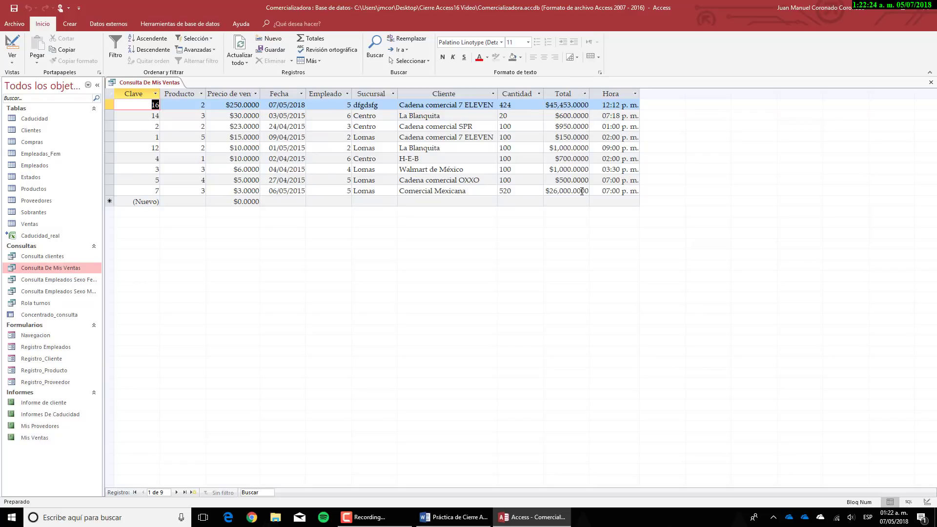
# Step: Save and close Consulta De Mis Ventas, and highlight exercise 4 of the Consultas section in the Word practice document
pyautogui.rightClick(166, 83)
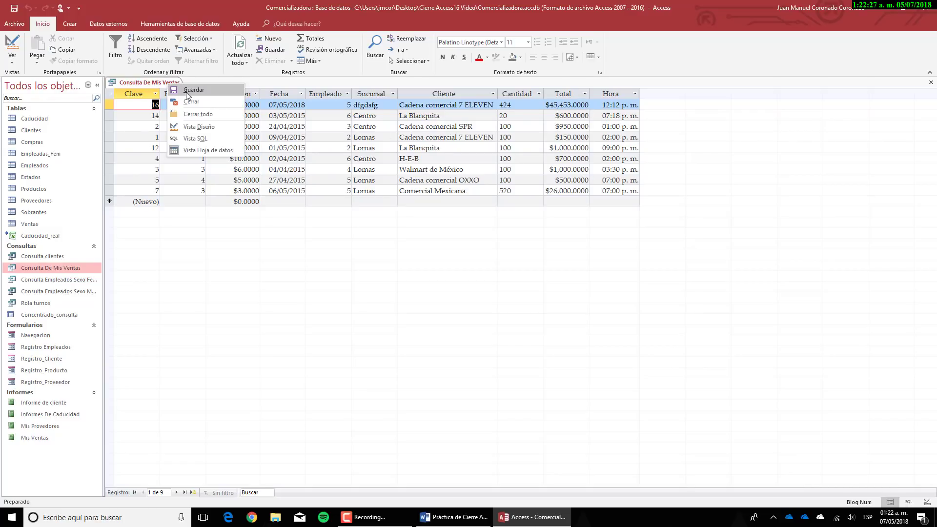
pyautogui.rightClick(166, 83)
pyautogui.click(189, 103)
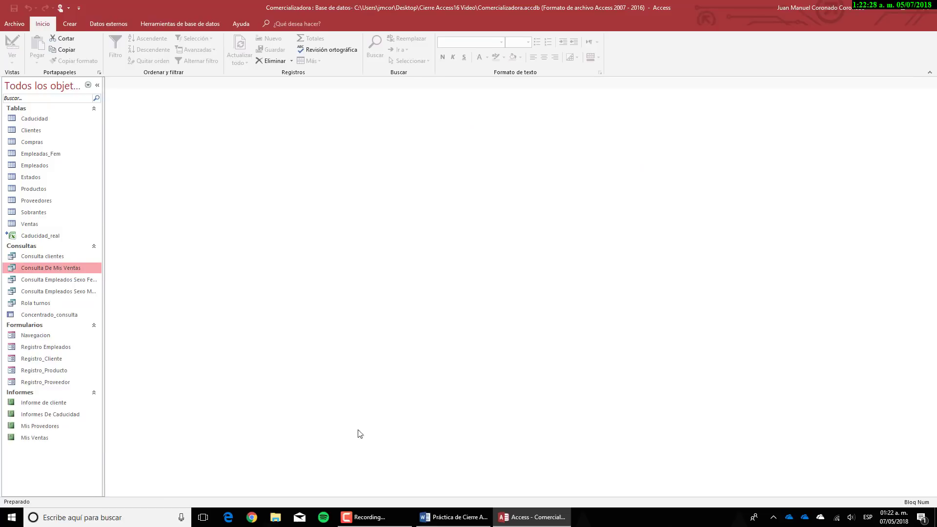
pyautogui.click(454, 517)
pyautogui.tripleClick(392, 376)
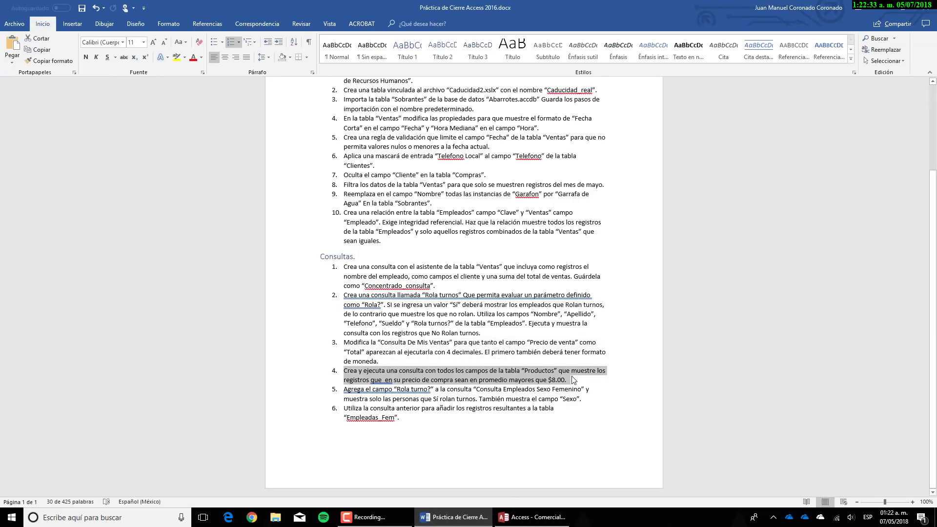
# Step: Return to Access and create a new query in design view based on the Productos table
pyautogui.click(523, 520)
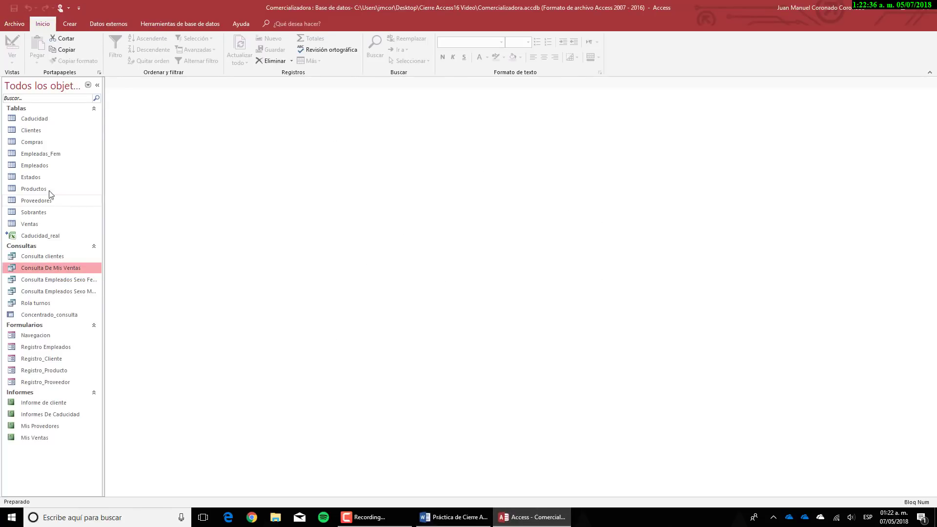
pyautogui.click(74, 24)
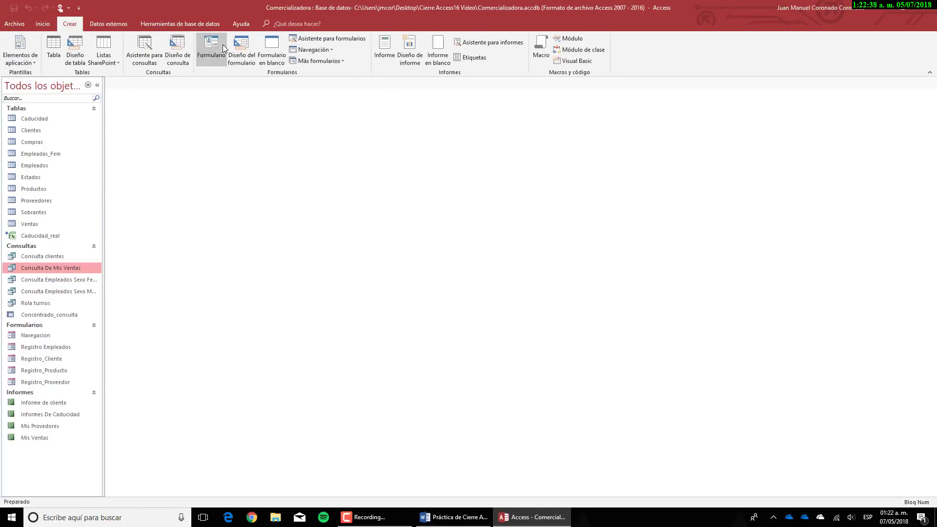
pyautogui.click(181, 53)
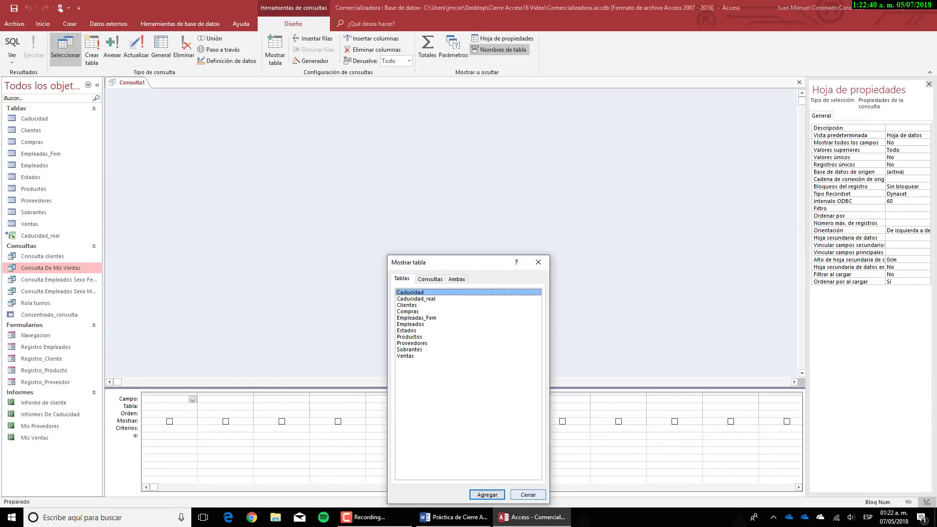
pyautogui.click(416, 331)
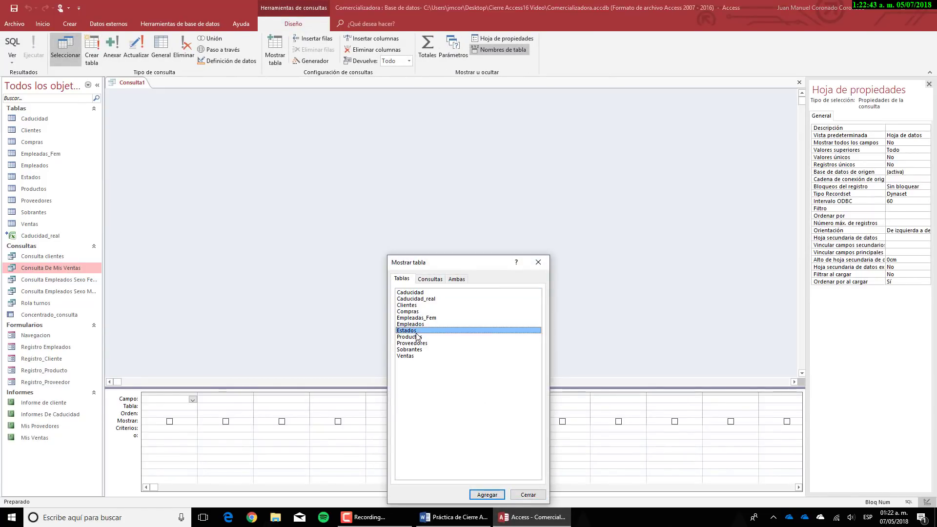
pyautogui.click(415, 337)
pyautogui.doubleClick(415, 337)
pyautogui.click(528, 495)
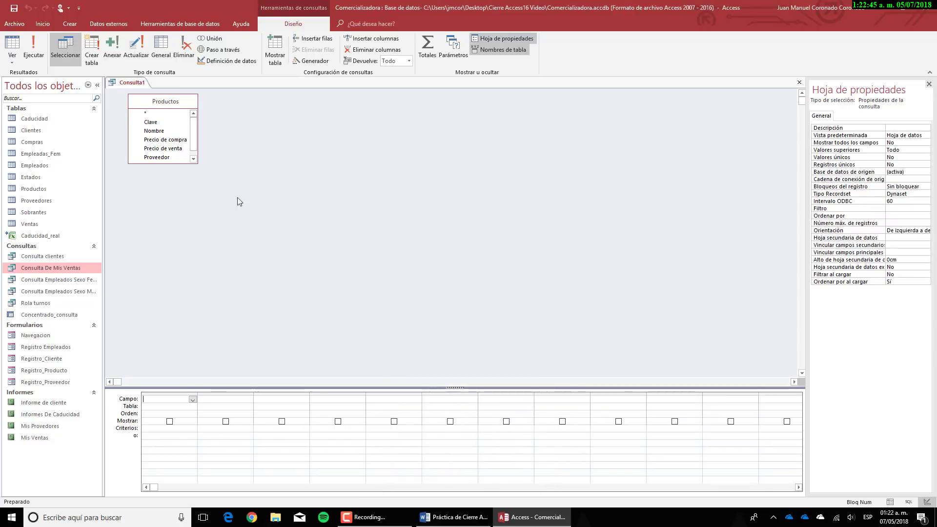
# Step: Add Clave, Nombre, Precio de compra, Precio de venta, Proveedor and Cantidad disponible from Productos to the query grid
pyautogui.scroll(-1, 194, 134)
pyautogui.doubleClick(161, 115)
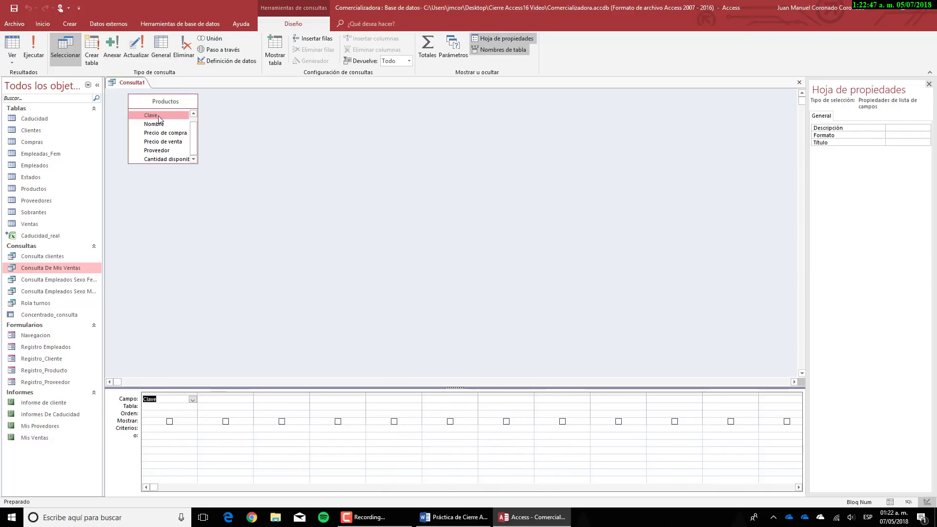
pyautogui.doubleClick(158, 124)
pyautogui.doubleClick(159, 133)
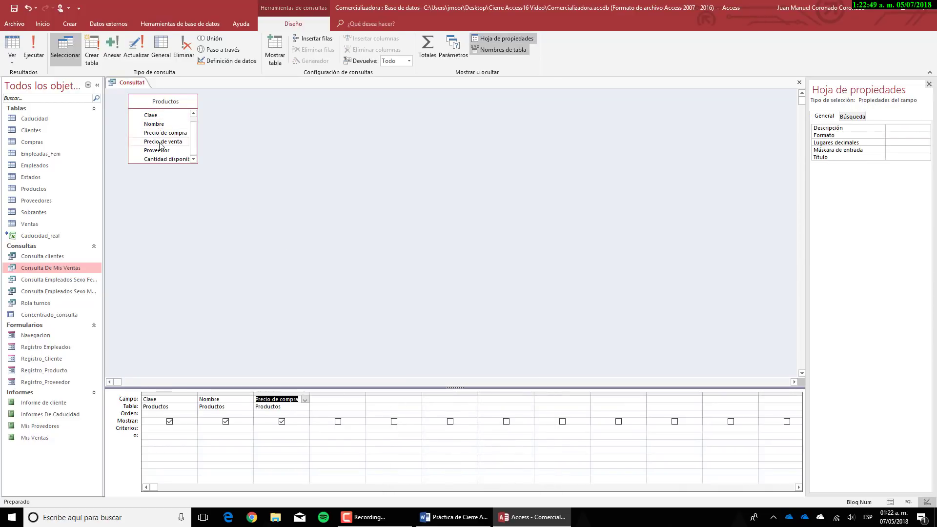
pyautogui.doubleClick(161, 141)
pyautogui.doubleClick(161, 150)
pyautogui.doubleClick(162, 159)
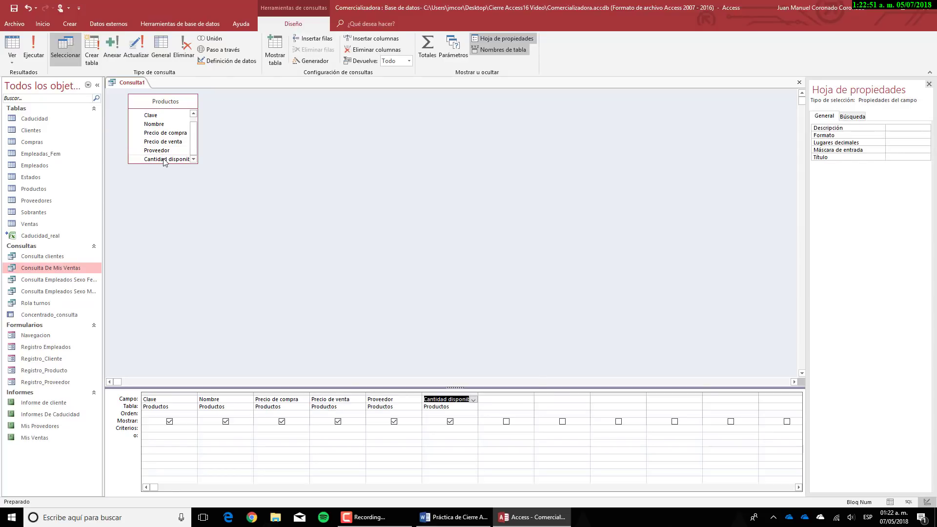
# Step: Recheck exercise 4 in Word, and back in Access enable the query's totals and set Precio de compra to Promedio
pyautogui.hotkey('alt', 'Tab')
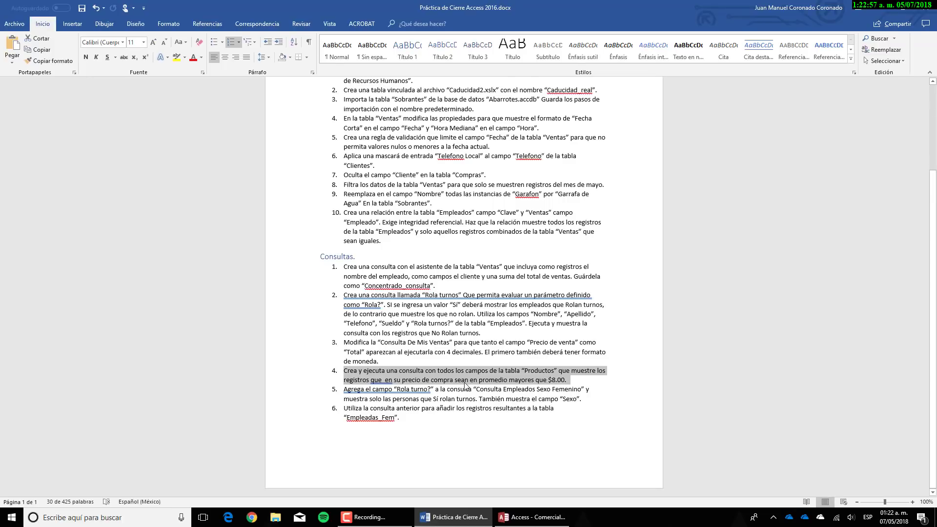
pyautogui.click(554, 522)
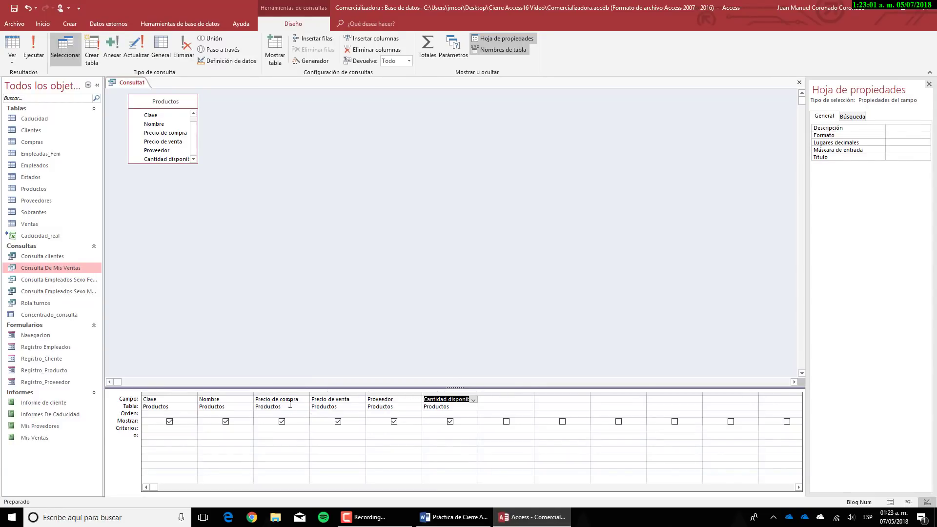
pyautogui.click(288, 415)
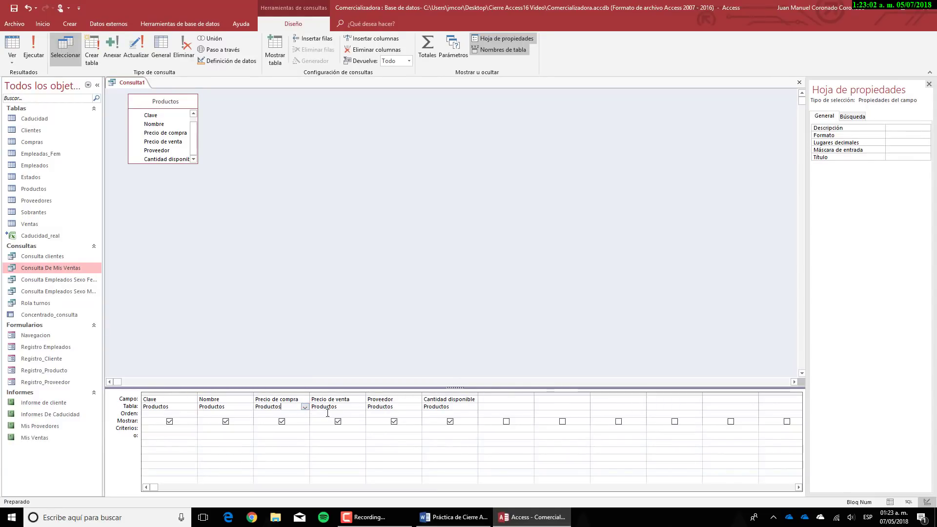
pyautogui.click(282, 422)
pyautogui.click(281, 422)
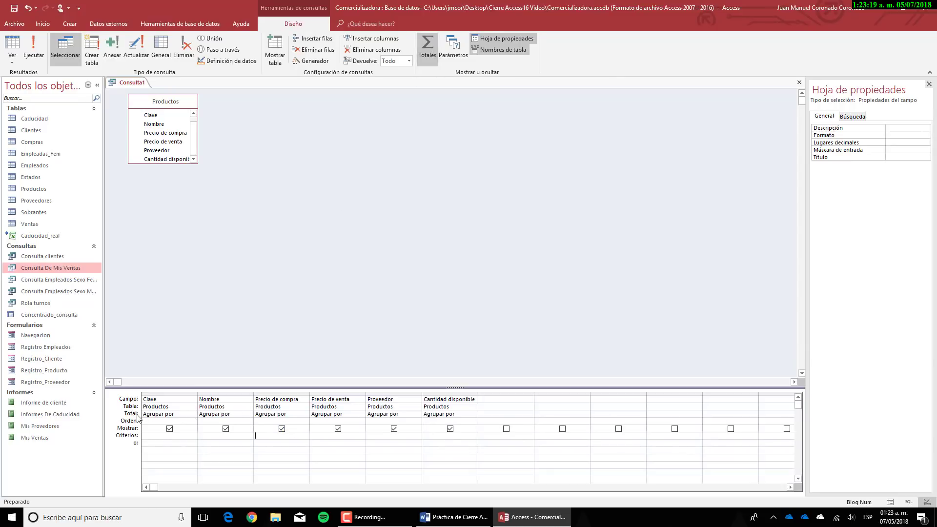
pyautogui.click(304, 415)
pyautogui.click(305, 415)
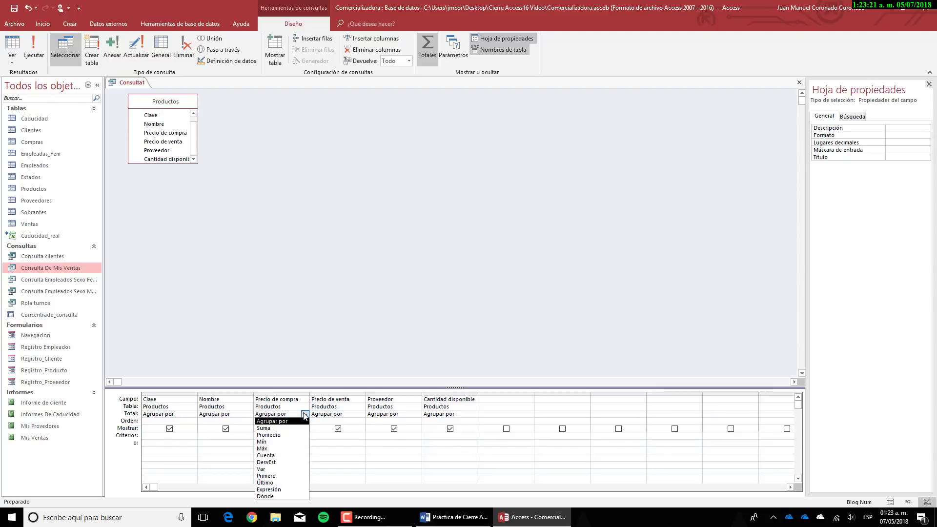
pyautogui.click(289, 435)
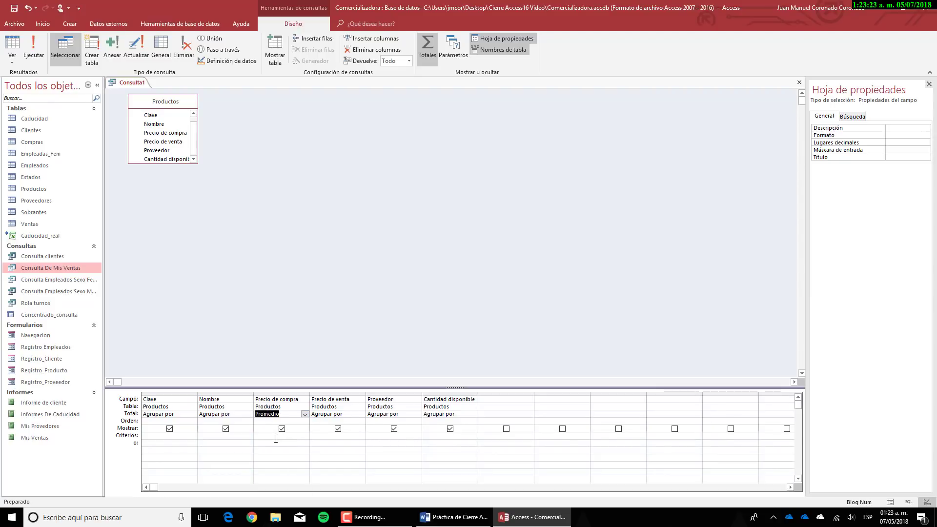
# Step: Set the criterion >8 for Precio de compra, run the query and widen the averaged price column to fit its heading
pyautogui.click(276, 437)
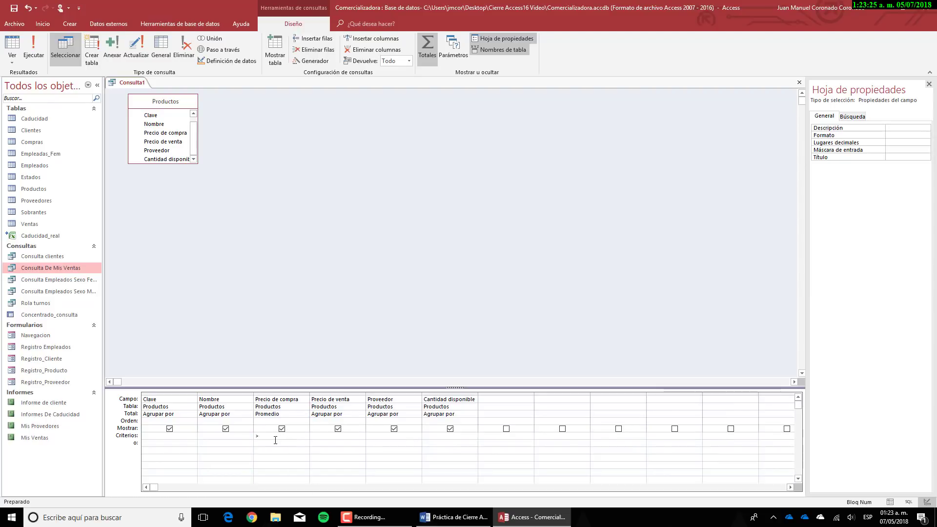
pyautogui.click(461, 518)
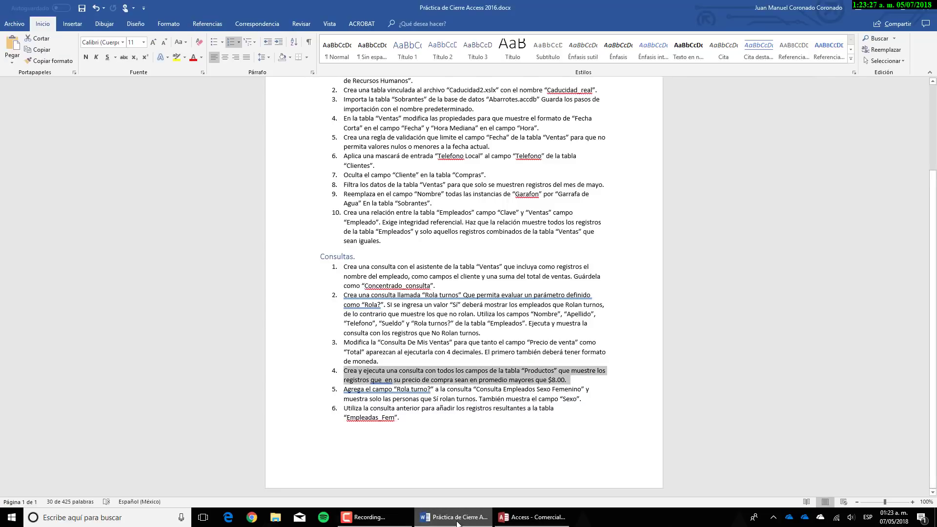
pyautogui.click(532, 518)
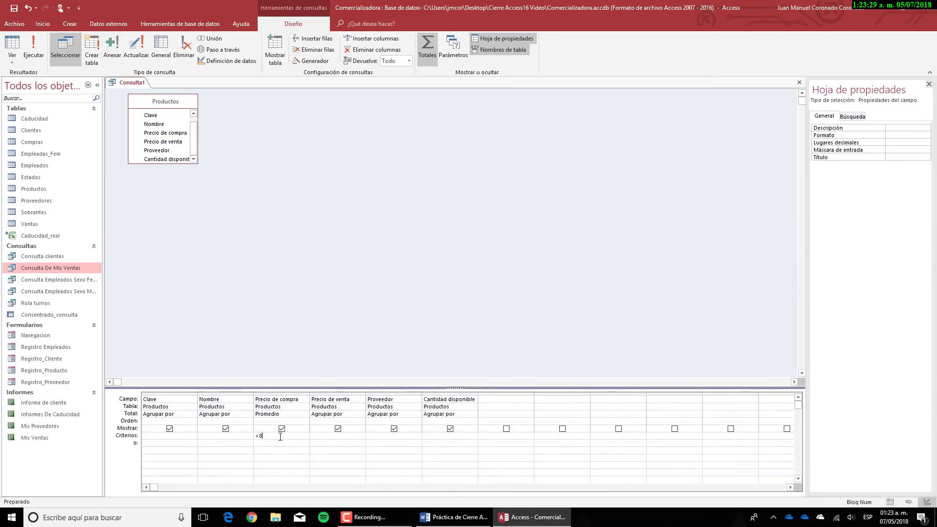
pyautogui.write('>8')
pyautogui.click(33, 49)
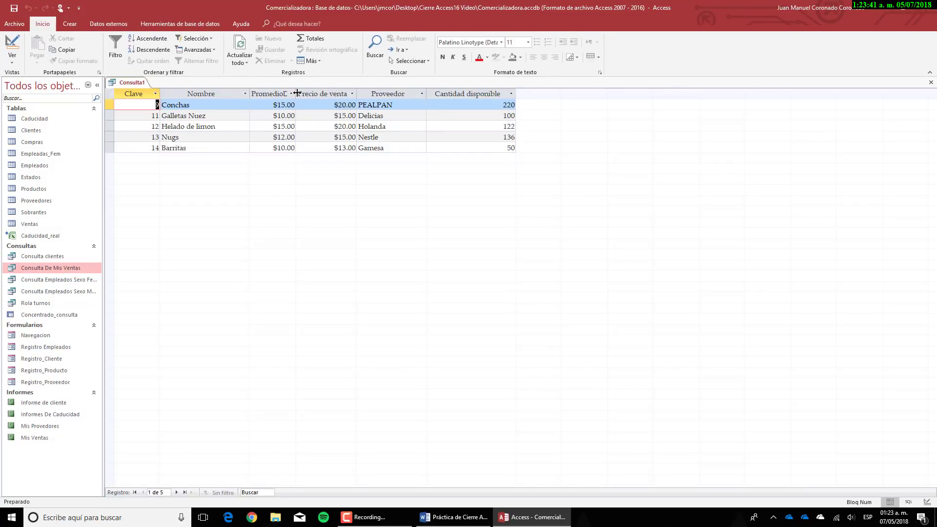
pyautogui.moveTo(297, 94); pyautogui.dragTo(367, 93)
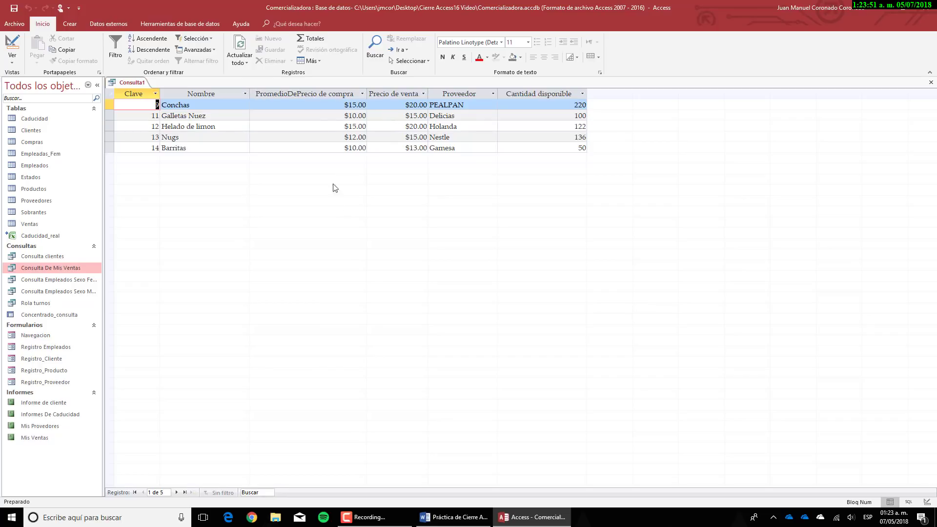
# Step: In the Word document, insert llamada “Promedio_Consulta” after “Crea y ejecuta una consulta” in exercise 4
pyautogui.click(468, 517)
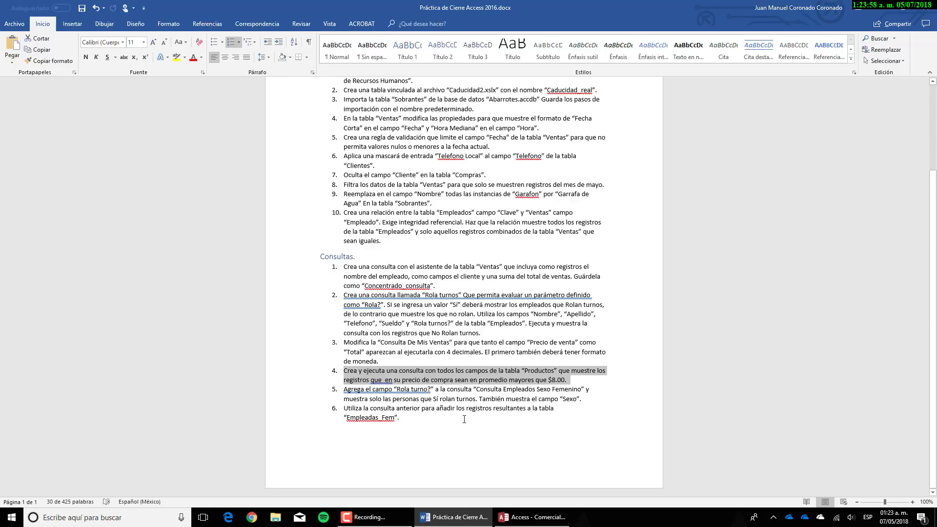
pyautogui.click(388, 374)
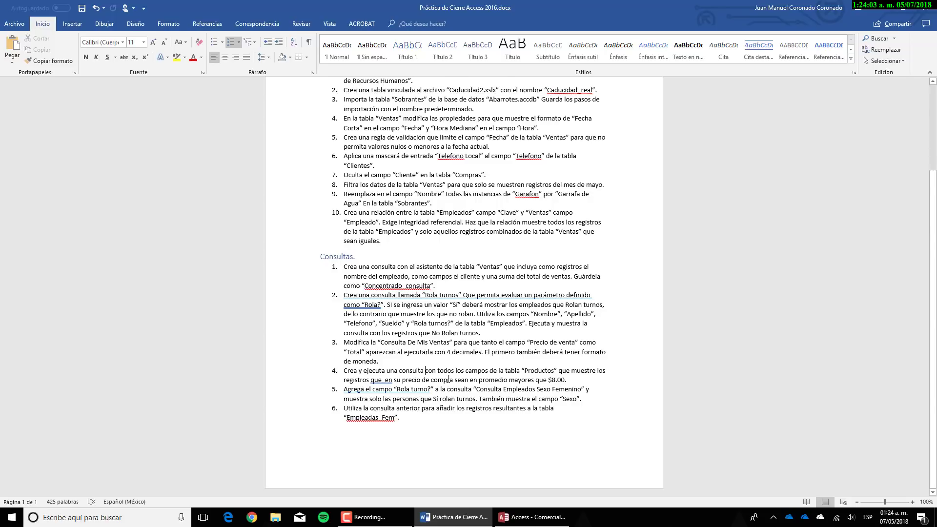
pyautogui.write('llama d')
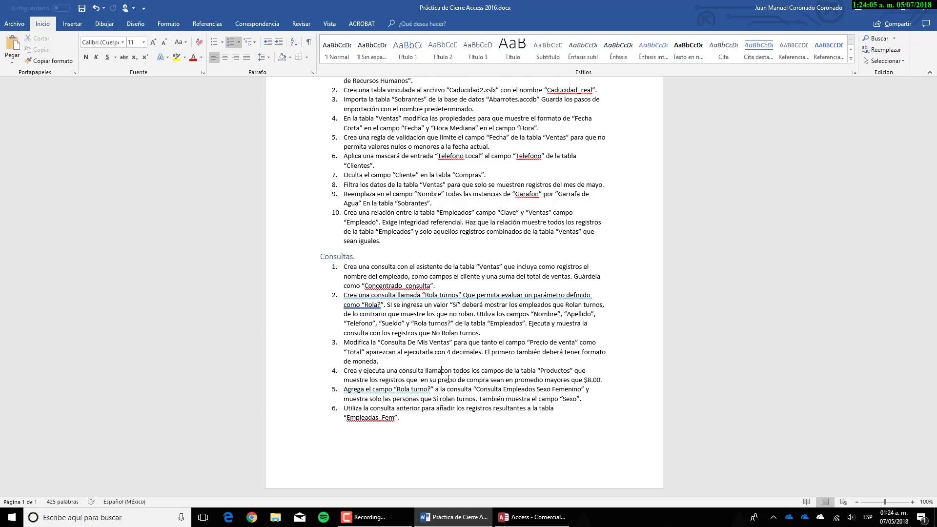
pyautogui.press('BackSpace')
pyautogui.press('BackSpace')
pyautogui.write('da Pri')
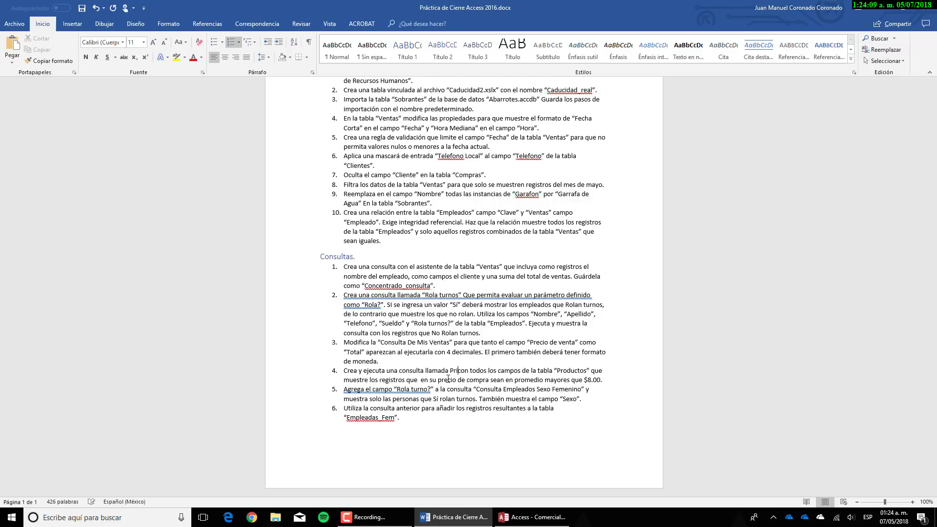
pyautogui.press('Left')
pyautogui.press('Left')
pyautogui.write('"')
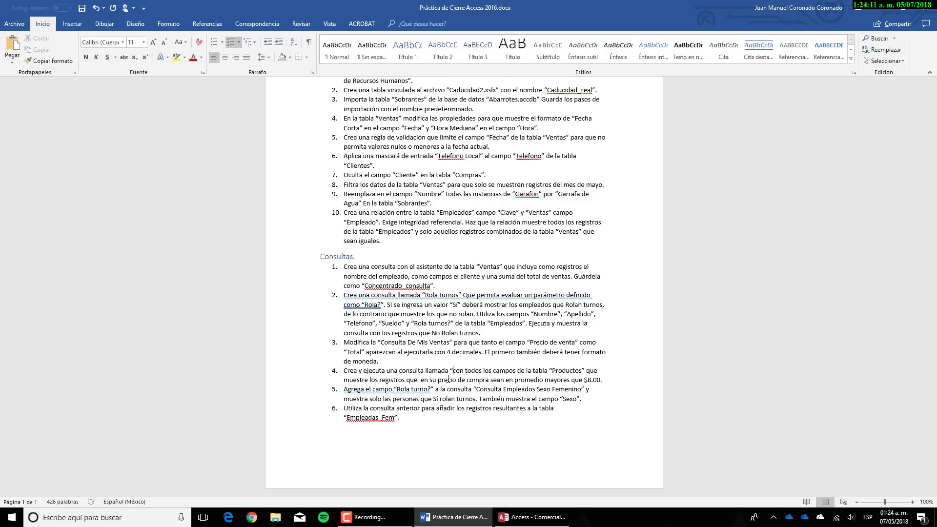
pyautogui.press('Right')
pyautogui.press('Right')
pyautogui.write('omedio')
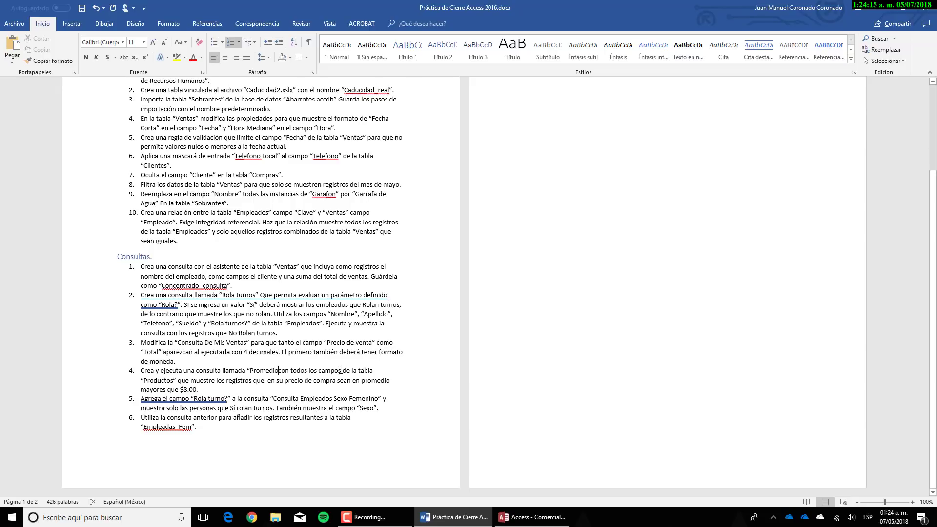
pyautogui.write('_Consulta')
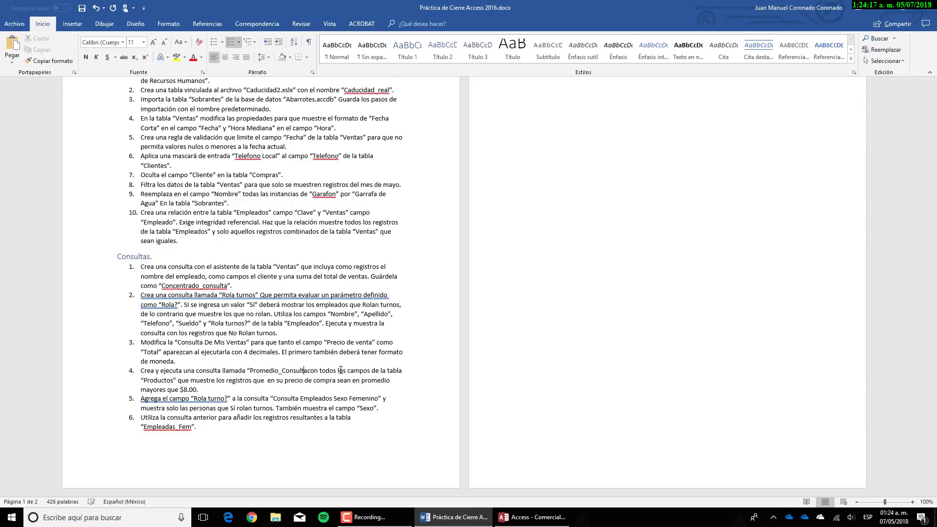
pyautogui.write('"')
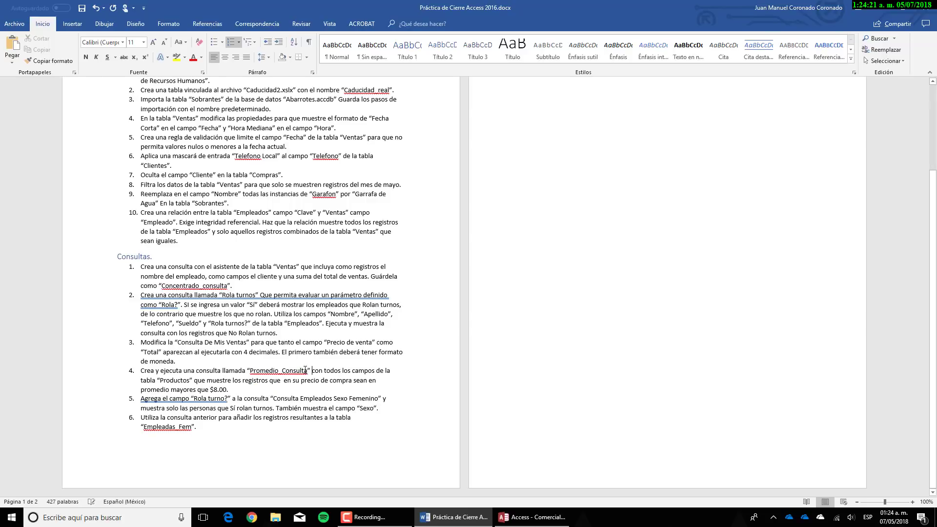
# Step: Switch back to Access and save the new query as Promedio_Consulta
pyautogui.click(532, 517)
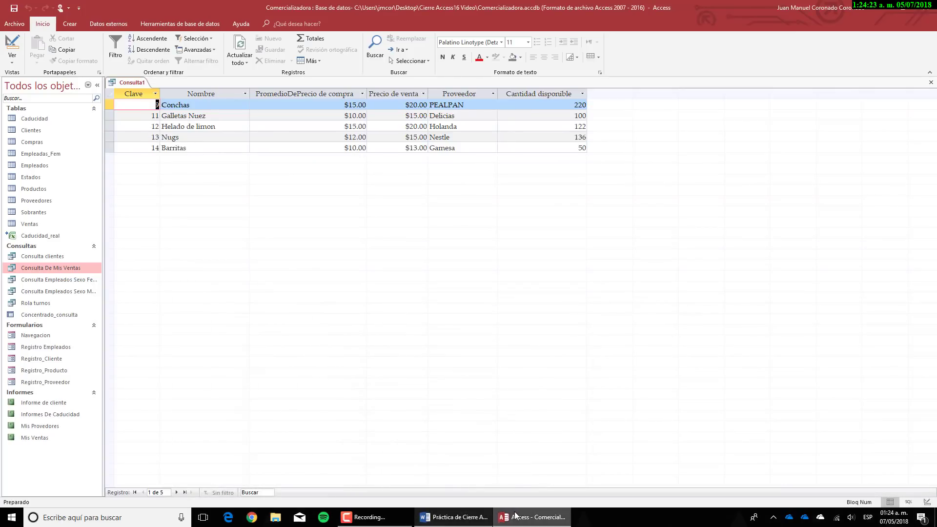
pyautogui.rightClick(136, 85)
pyautogui.click(148, 91)
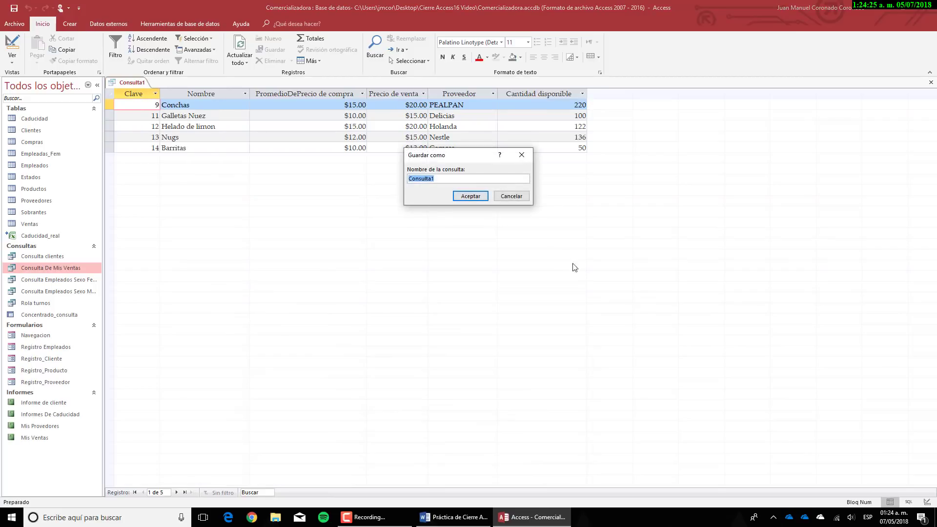
pyautogui.write('Promedio_')
pyautogui.click(460, 197)
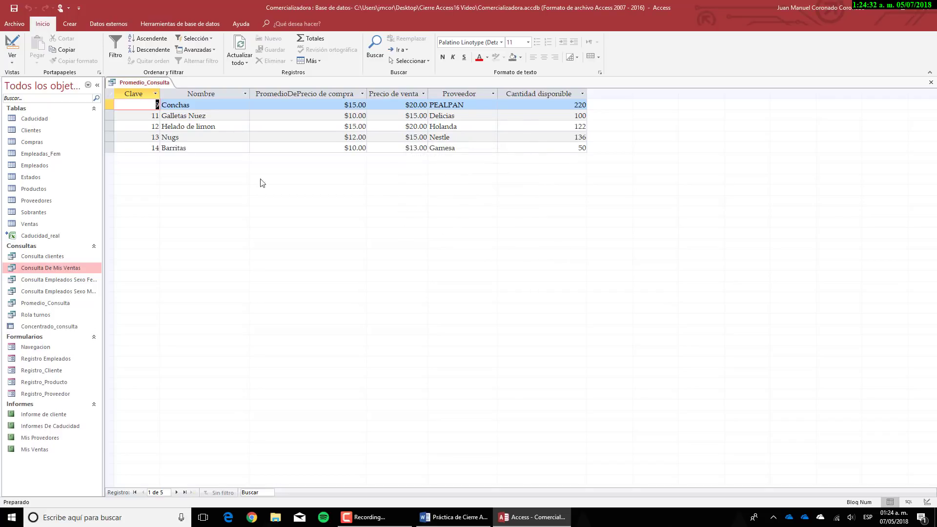
# Step: Close the Promedio_Consulta query and return to the exercise list in the Word document
pyautogui.rightClick(149, 84)
pyautogui.click(153, 88)
pyautogui.rightClick(151, 86)
pyautogui.click(171, 109)
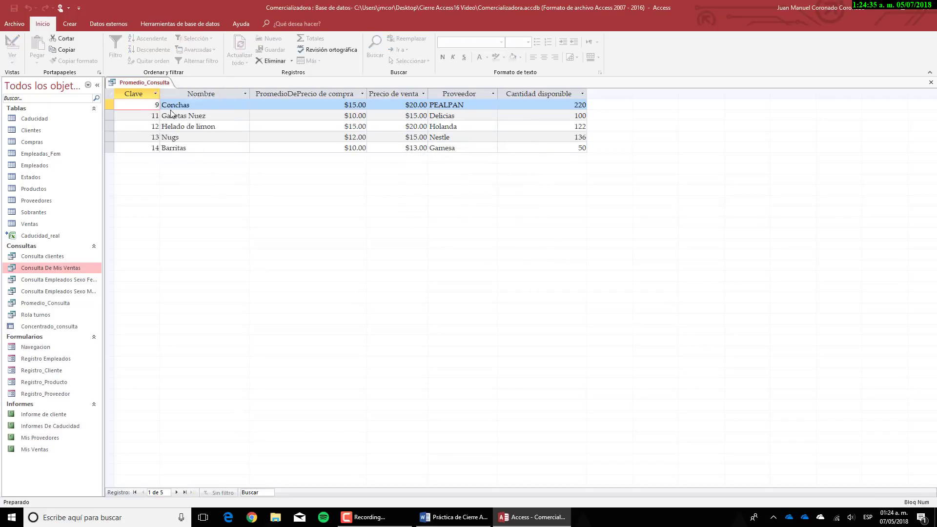
pyautogui.click(496, 515)
pyautogui.click(478, 516)
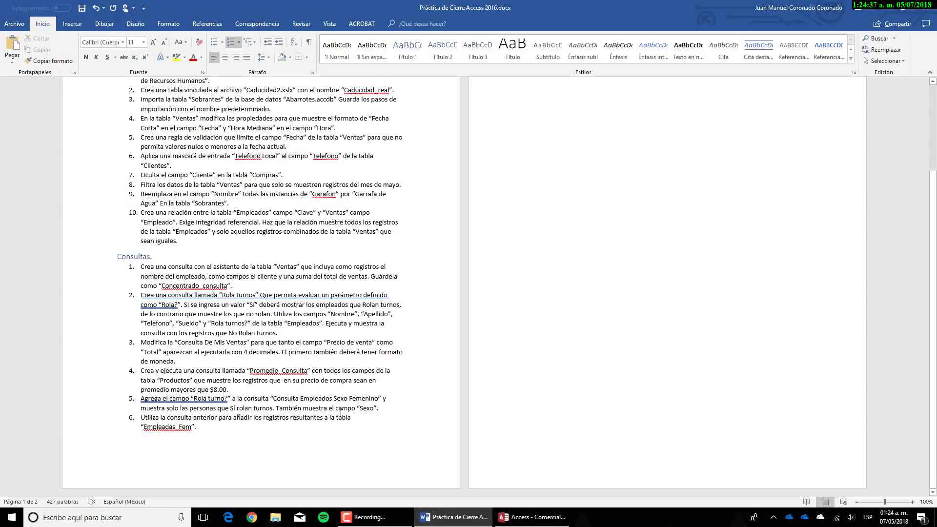
# Step: Highlight exercise 5 in Word, switch to Access and add the Rola turnos? field to Consulta Empleados Sexo Femenino in Design view
pyautogui.tripleClick(217, 405)
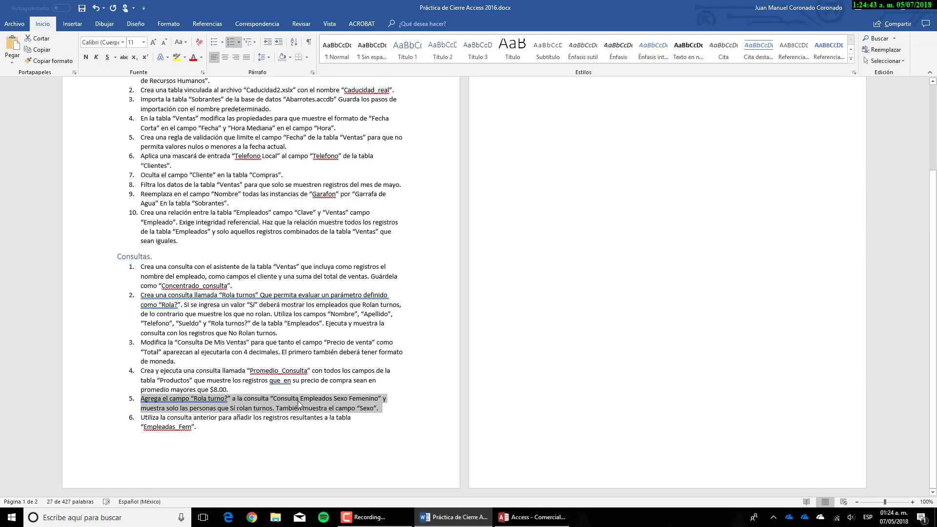
pyautogui.click(532, 517)
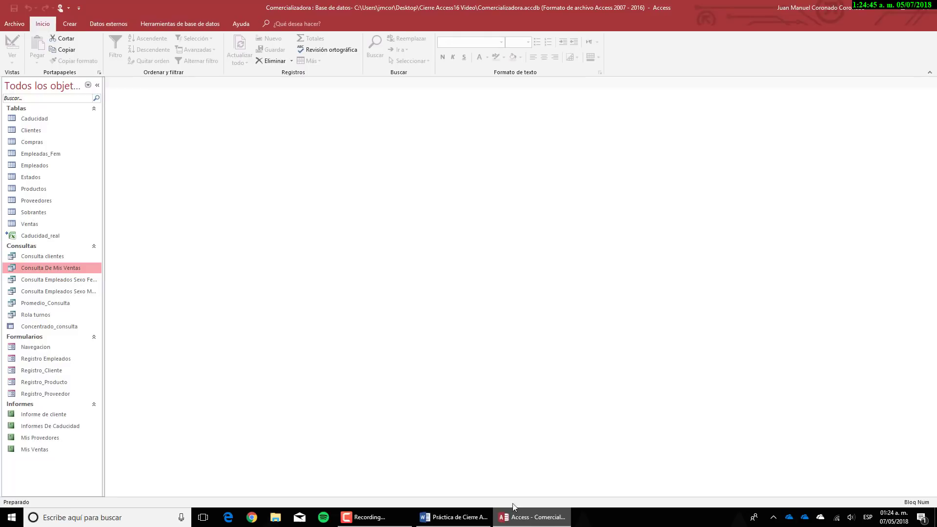
pyautogui.rightClick(56, 282)
pyautogui.click(85, 302)
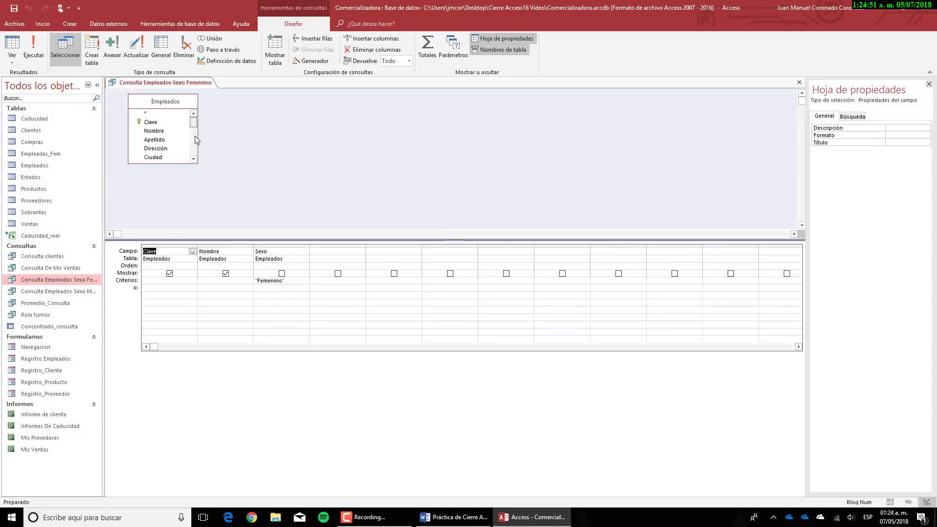
pyautogui.scroll(-5, 181, 146)
pyautogui.moveTo(164, 159); pyautogui.dragTo(312, 279)
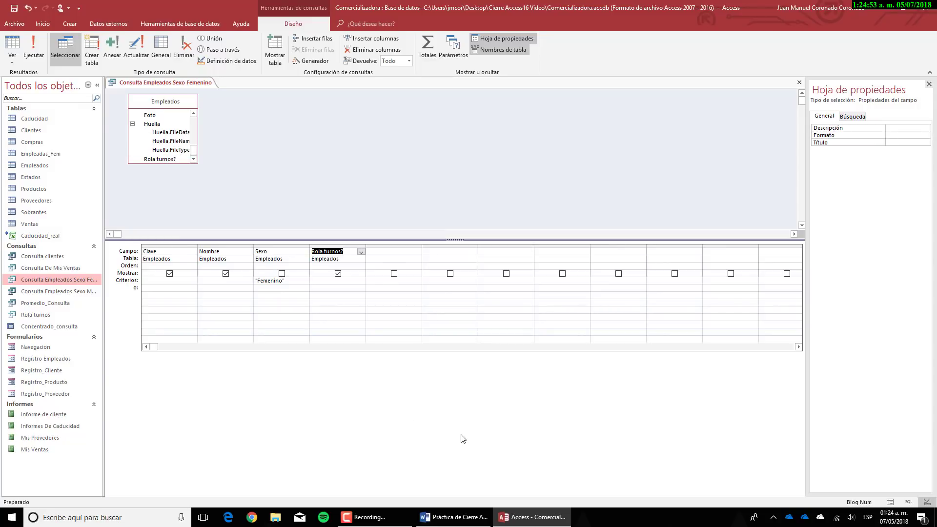
# Step: Recheck exercise 5 in Word, return to Access and set the criterion for the Rola turnos? field to Sí
pyautogui.click(466, 517)
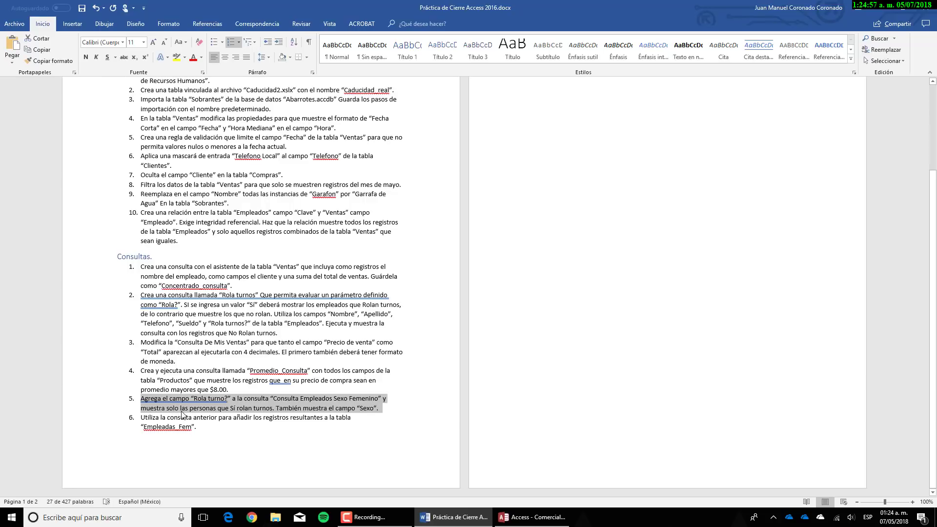
pyautogui.click(524, 517)
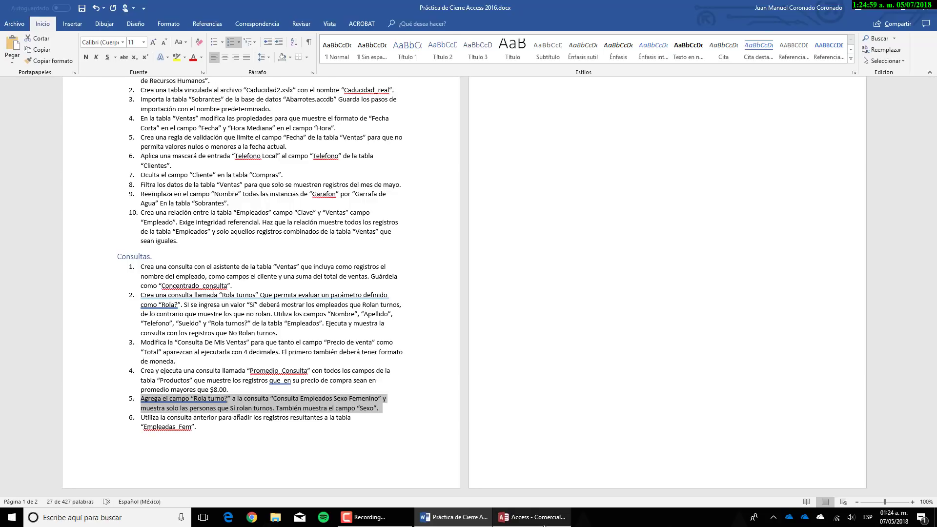
pyautogui.click(319, 283)
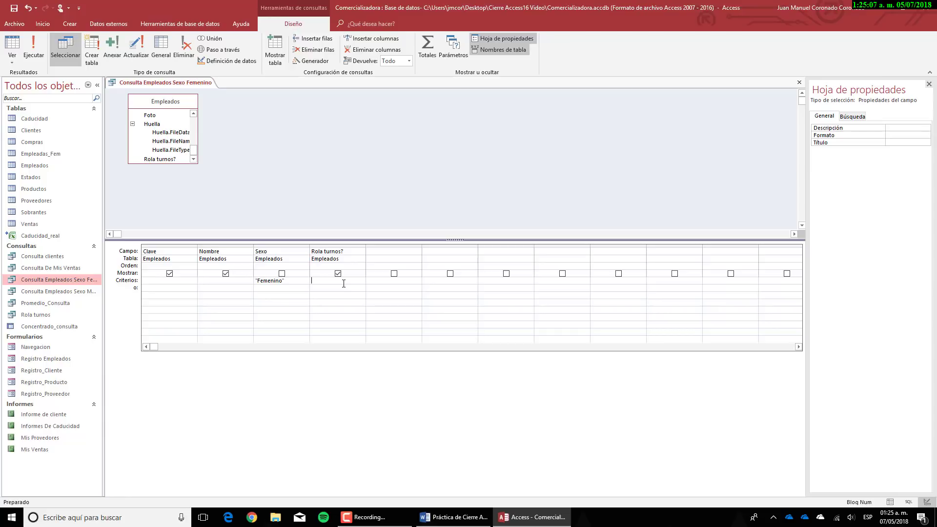
pyautogui.write('si')
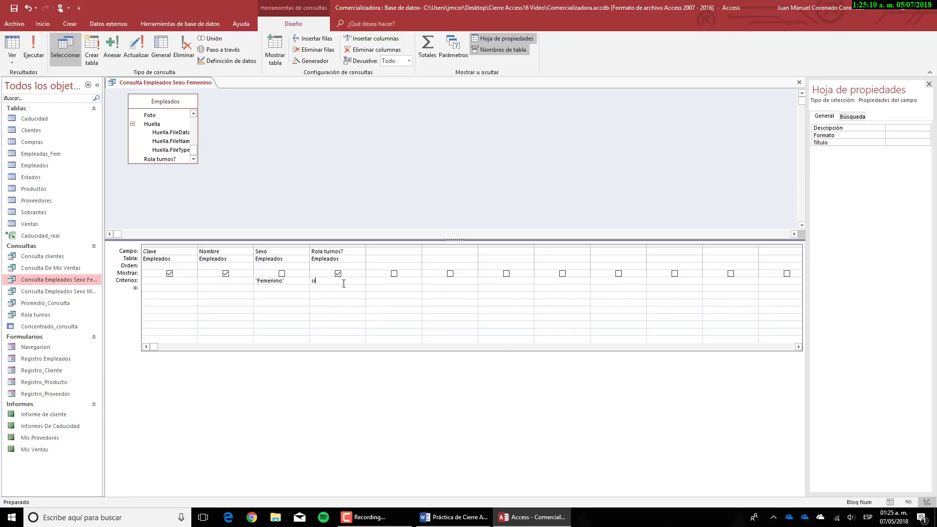
pyautogui.press('BackSpace')
pyautogui.write('í')
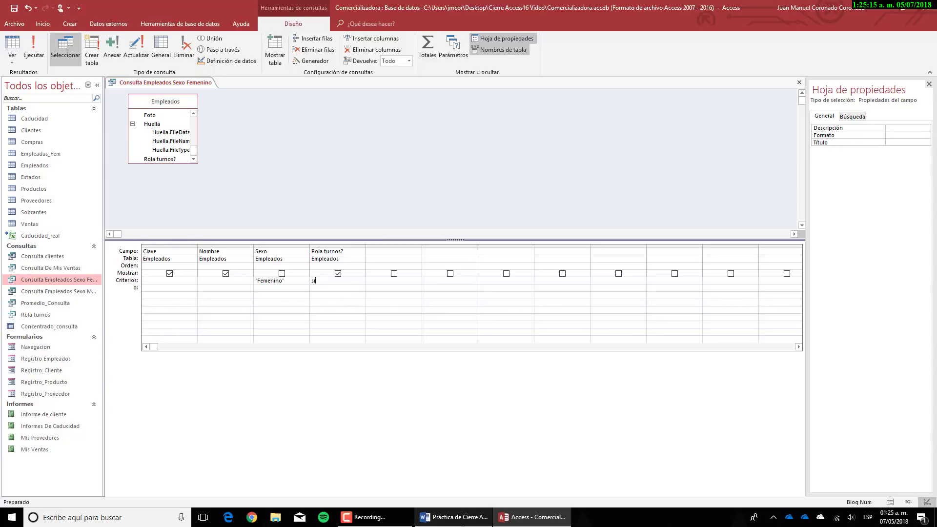
# Step: Check exercise 5 in Word, make the Sexo field shown in the Access query results and run the query
pyautogui.click(454, 517)
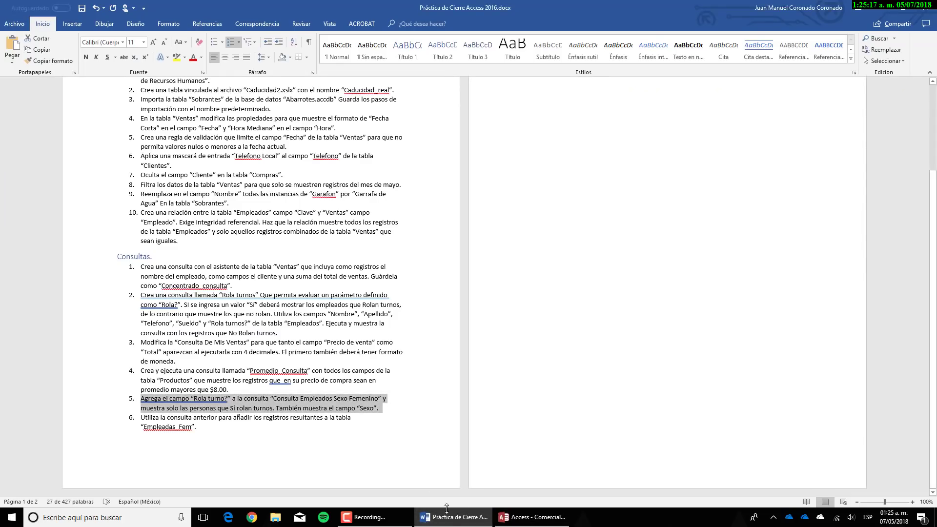
pyautogui.hotkey('alt', 'Tab')
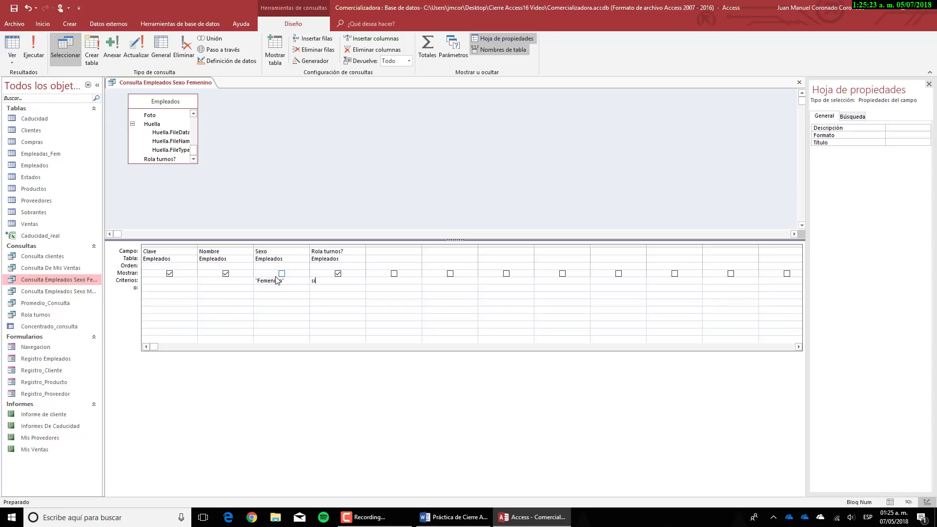
pyautogui.click(282, 273)
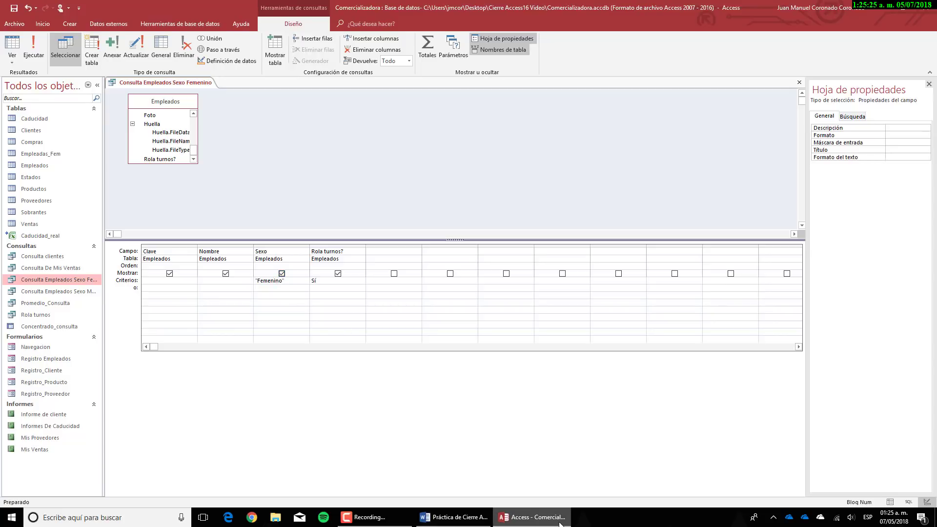
pyautogui.click(516, 520)
pyautogui.click(509, 520)
pyautogui.click(468, 520)
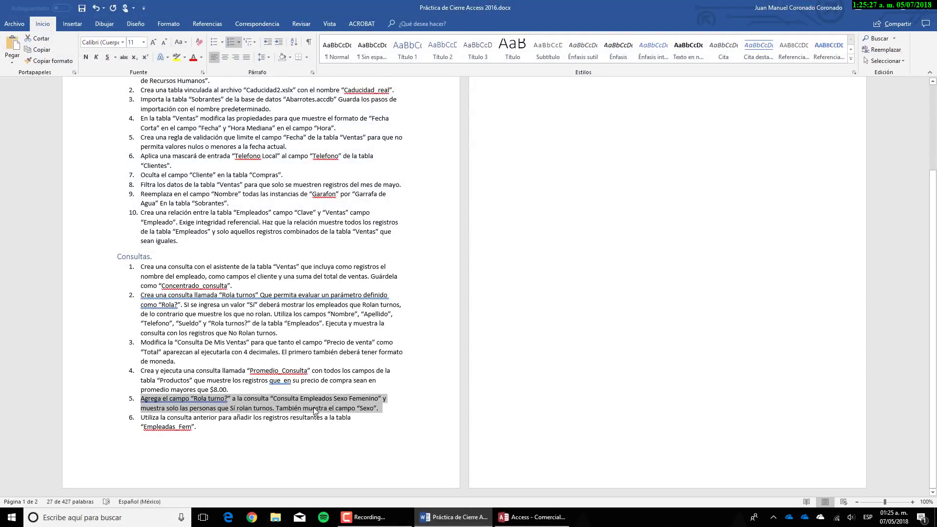
pyautogui.click(501, 513)
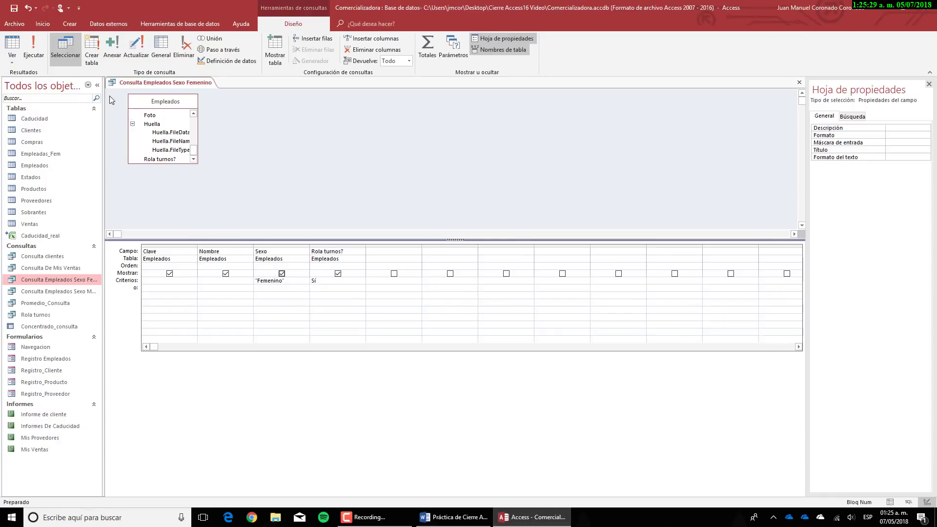
pyautogui.click(39, 53)
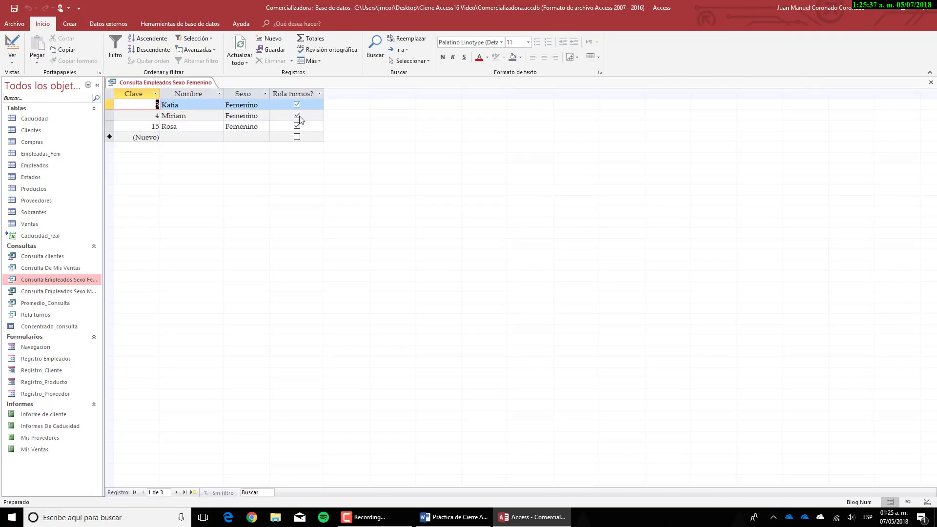
# Step: Switch to the Word document and highlight exercise 6 about adding the query's records to Empleadas_Fem
pyautogui.click(436, 513)
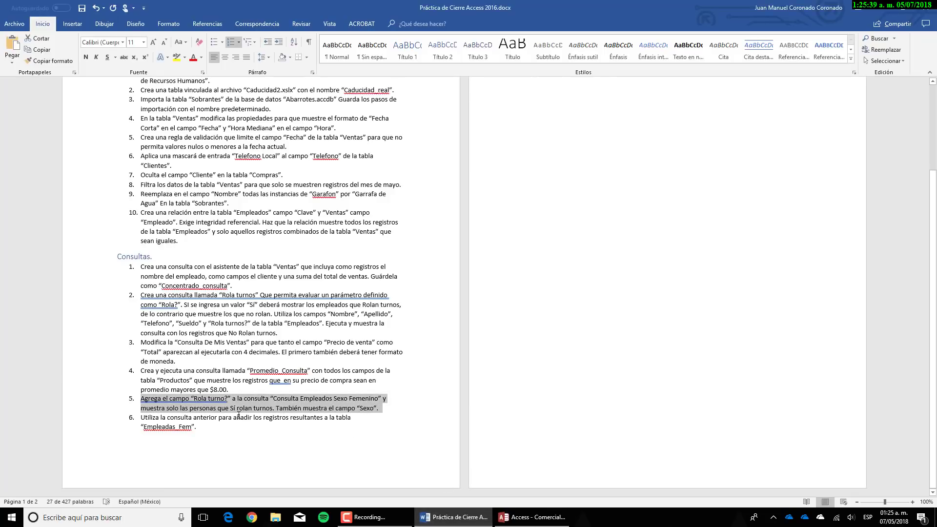
pyautogui.scroll(-4, 237, 416)
pyautogui.tripleClick(201, 442)
pyautogui.tripleClick(190, 426)
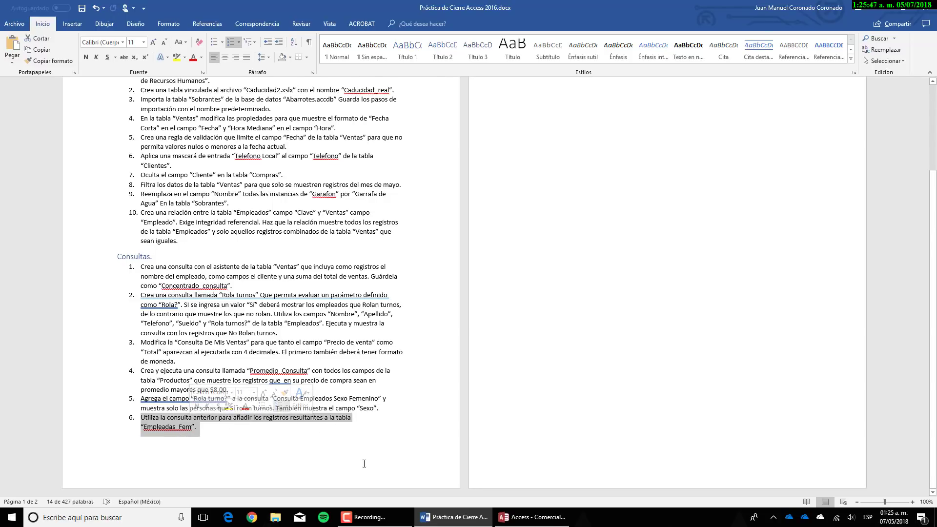
# Step: Switch back to Access, open the Empleadas_Fem table to examine its fields and records, and close it
pyautogui.hotkey('alt', 'Tab')
pyautogui.doubleClick(35, 156)
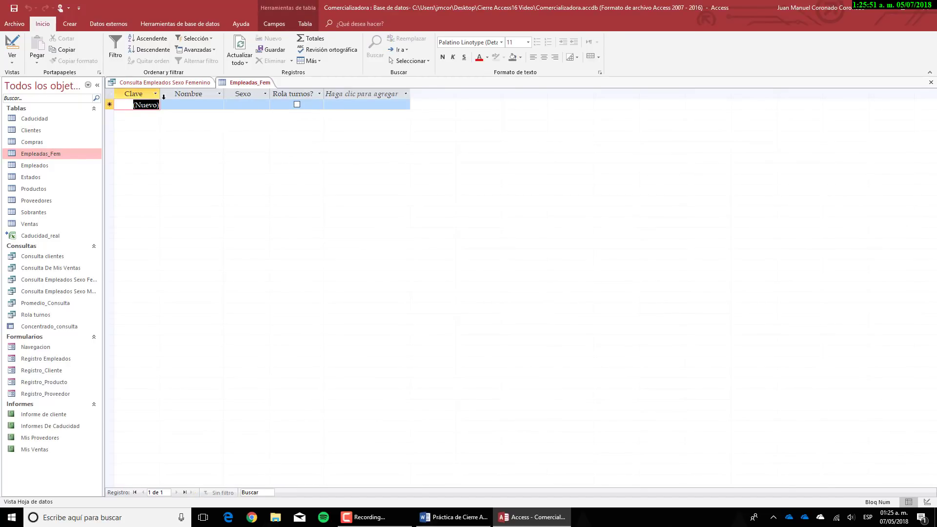
pyautogui.rightClick(254, 84)
pyautogui.click(264, 105)
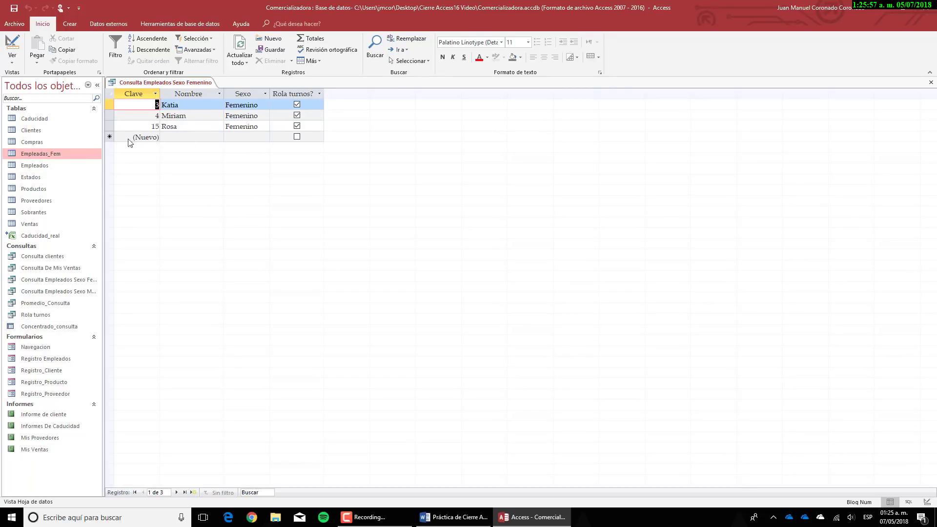
# Step: Save the changes to the Consulta Empleados Sexo Femenino query and close it
pyautogui.rightClick(171, 84)
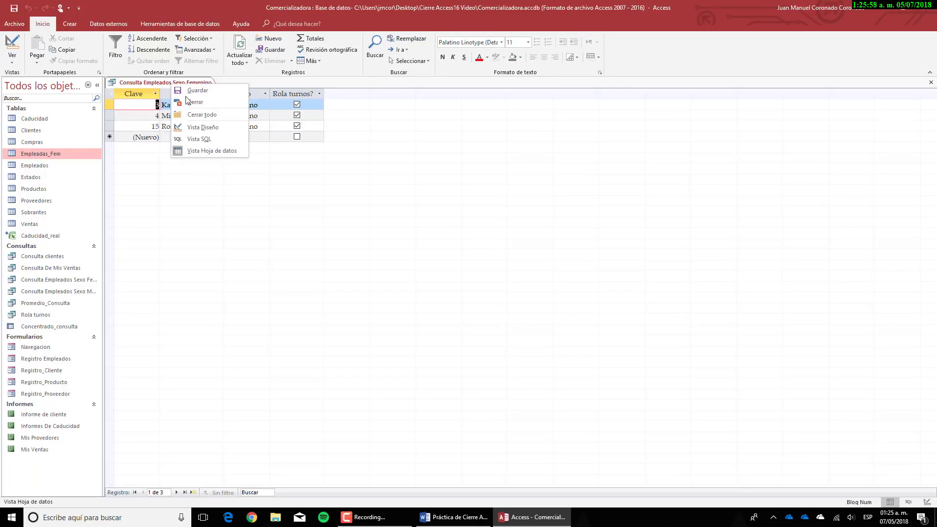
pyautogui.click(185, 102)
pyautogui.doubleClick(68, 281)
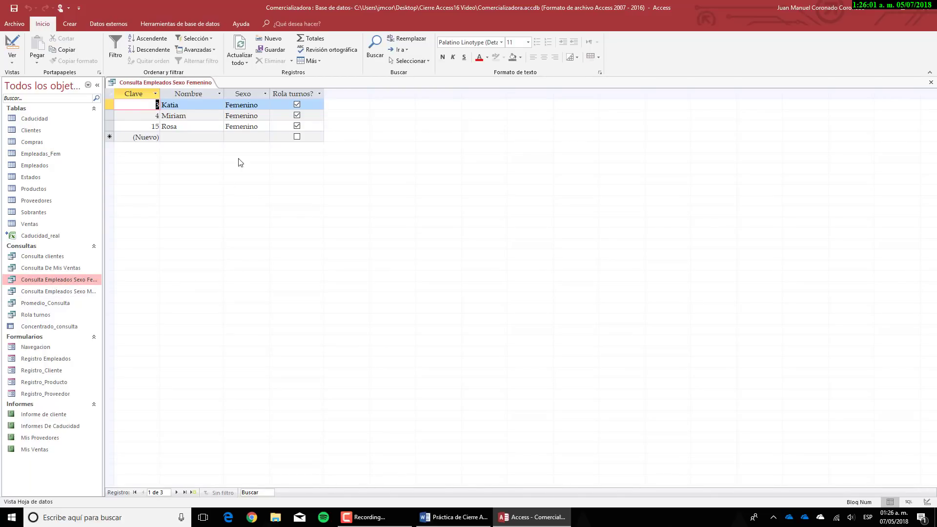
pyautogui.rightClick(201, 84)
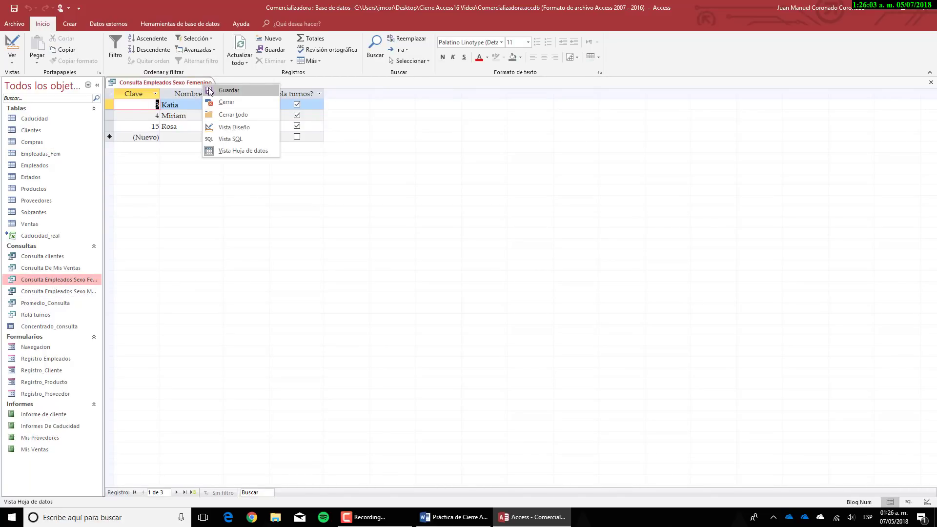
pyautogui.click(200, 86)
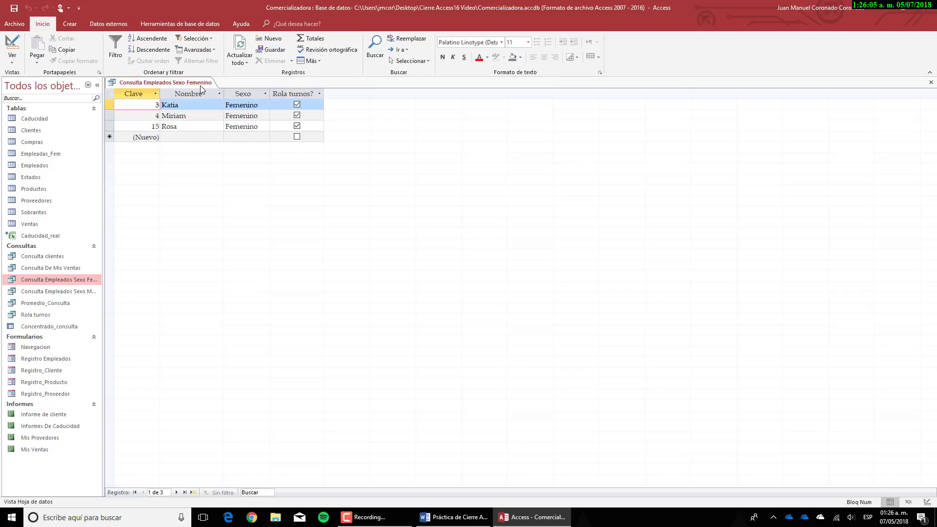
pyautogui.rightClick(200, 86)
pyautogui.click(215, 102)
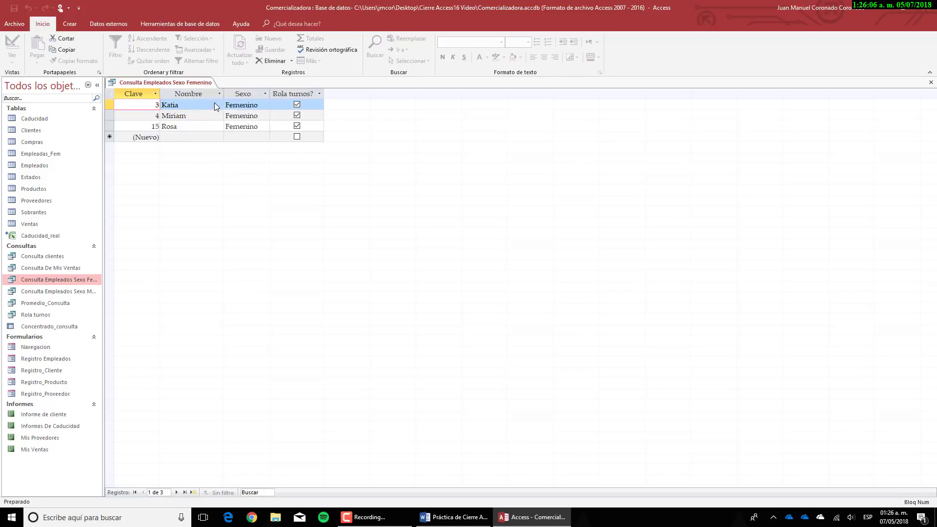
# Step: Convert Consulta Empleados Sexo Femenino into an append query targeting Empleadas_Fem in the active database, and run it accepting the append
pyautogui.rightClick(65, 282)
pyautogui.click(85, 296)
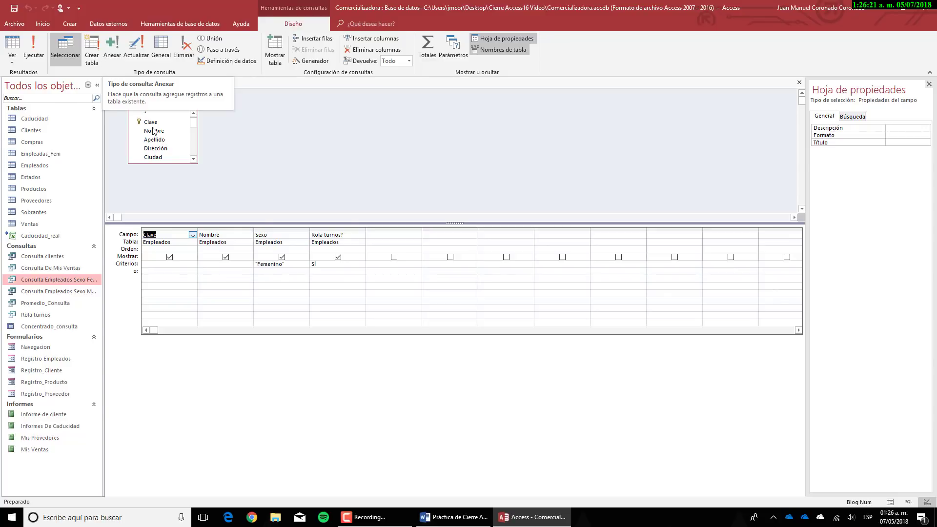
pyautogui.click(108, 48)
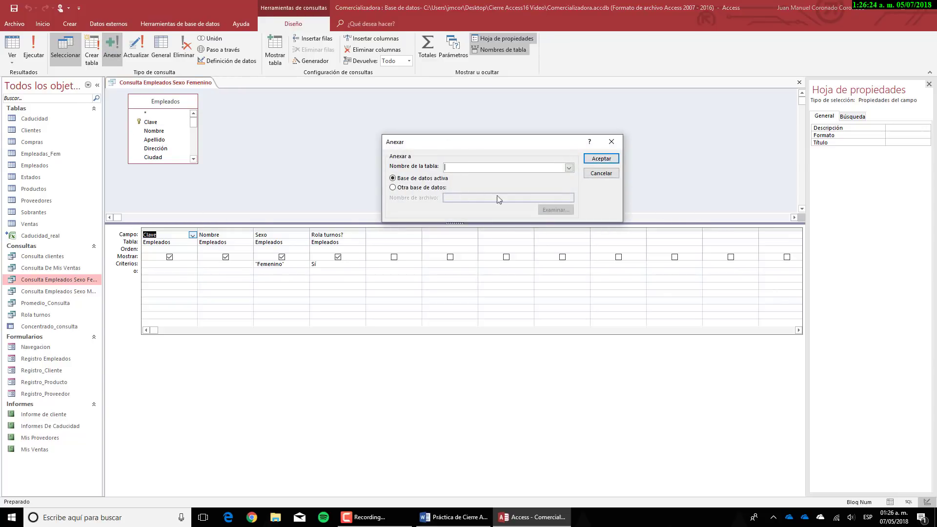
pyautogui.click(569, 168)
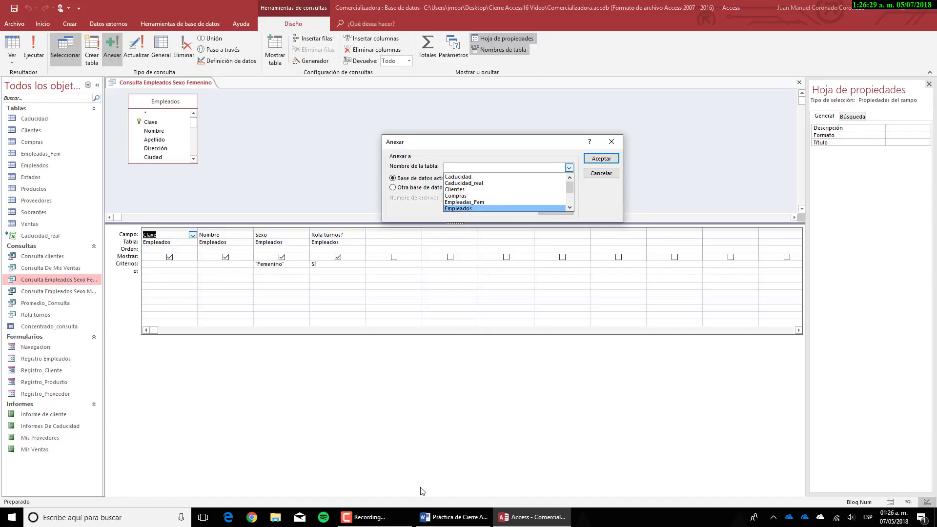
pyautogui.click(452, 518)
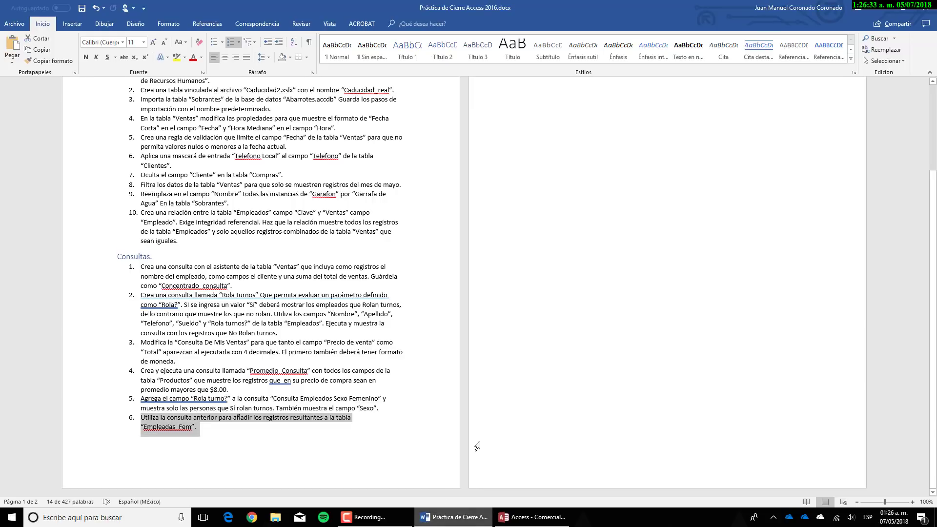
pyautogui.click(532, 517)
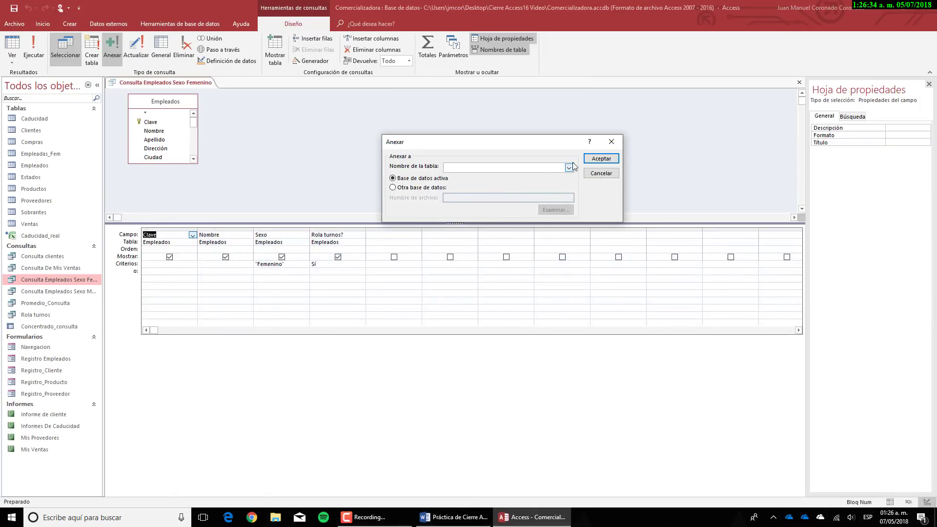
pyautogui.click(569, 168)
pyautogui.click(494, 201)
pyautogui.click(593, 160)
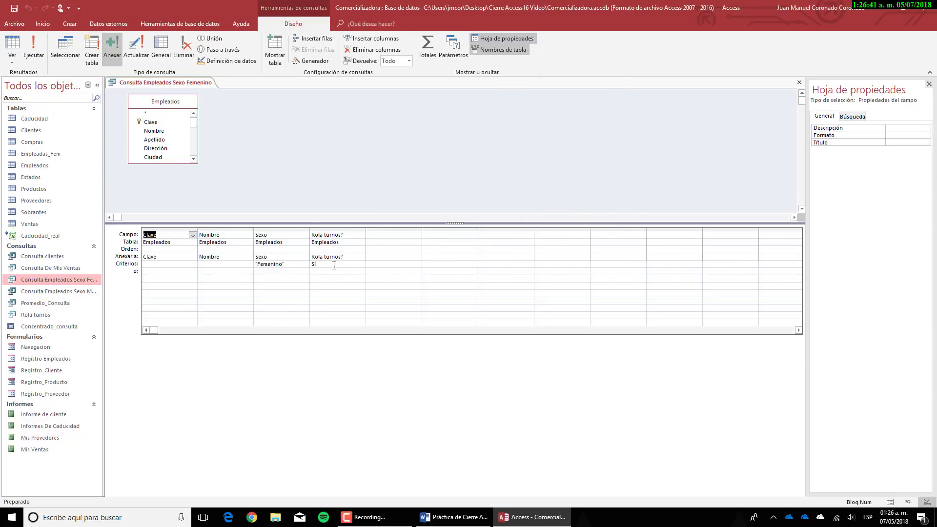
pyautogui.click(33, 55)
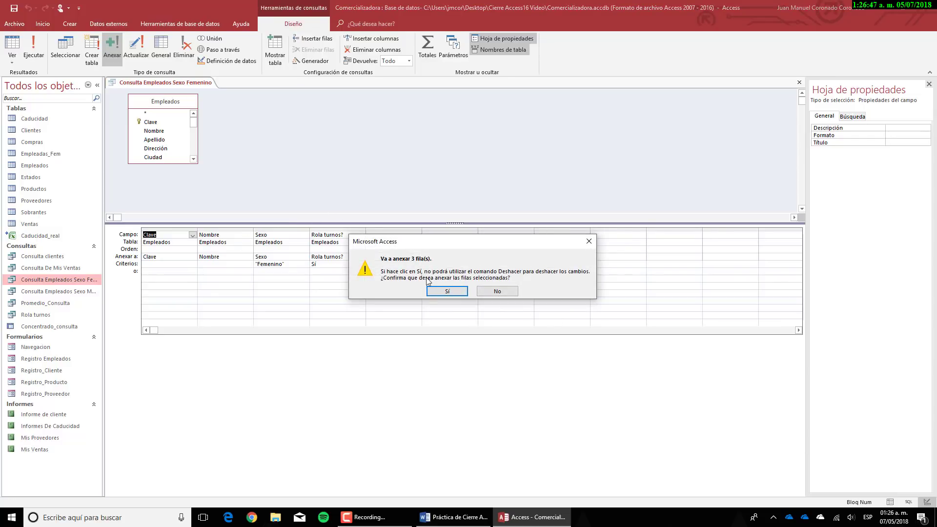
pyautogui.click(464, 292)
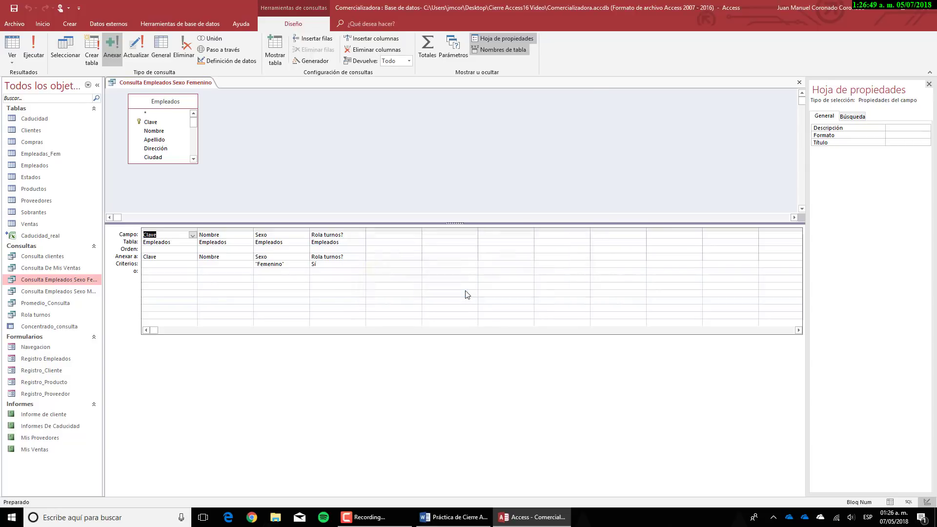
# Step: Save the append version of Consulta Empleados Sexo Femenino and close it
pyautogui.rightClick(179, 83)
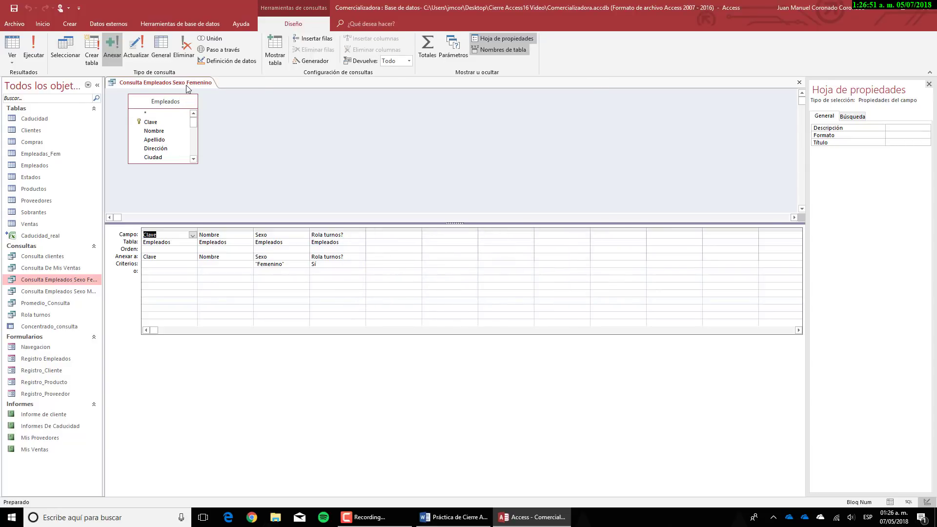
pyautogui.rightClick(185, 86)
pyautogui.click(210, 103)
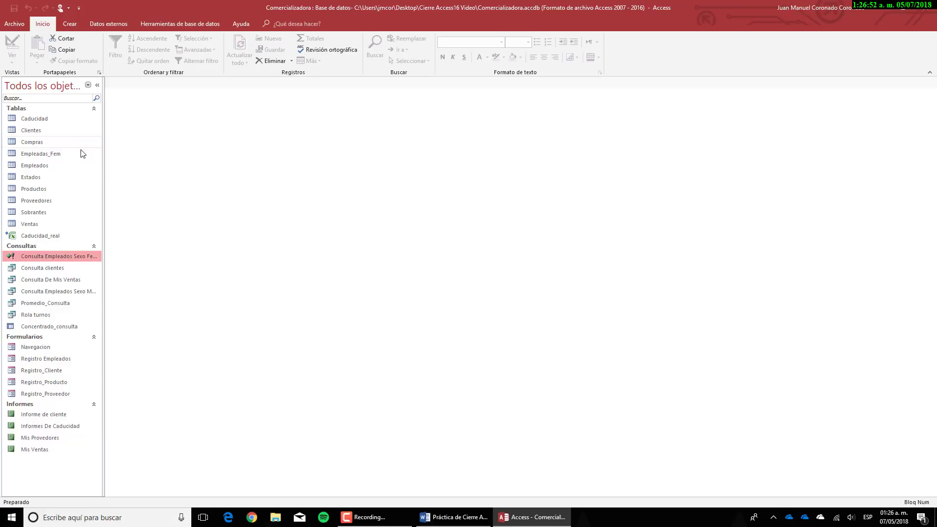
# Step: Open the Empleadas_Fem table to check the appended records, and close it
pyautogui.click(50, 154)
pyautogui.doubleClick(50, 153)
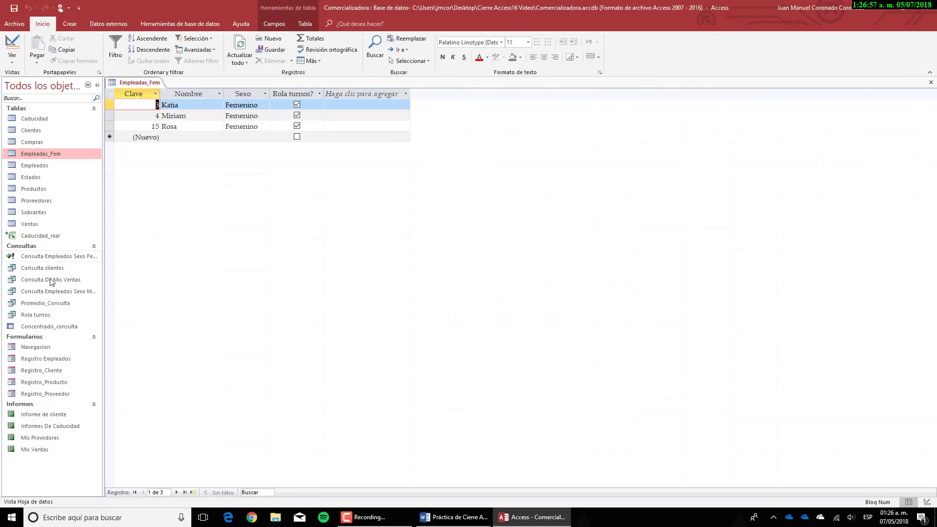
pyautogui.click(10, 259)
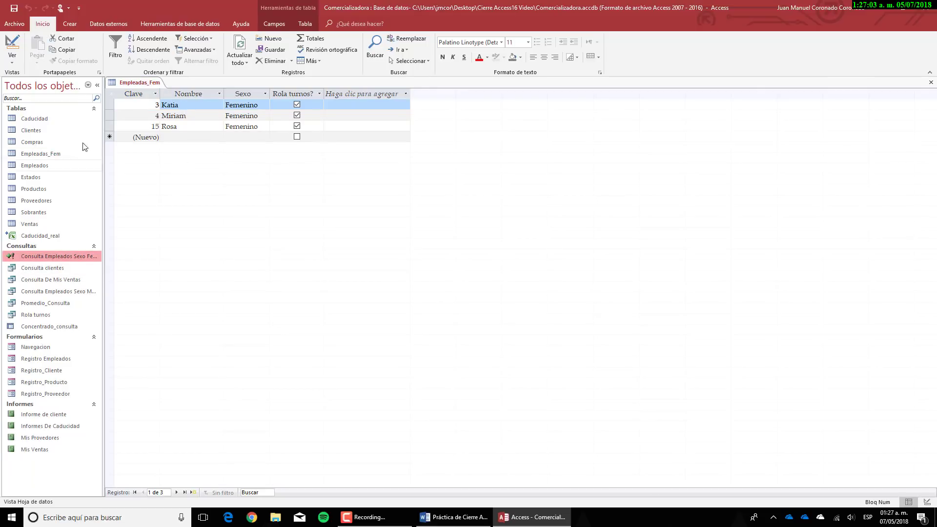
pyautogui.rightClick(155, 84)
pyautogui.press('Escape')
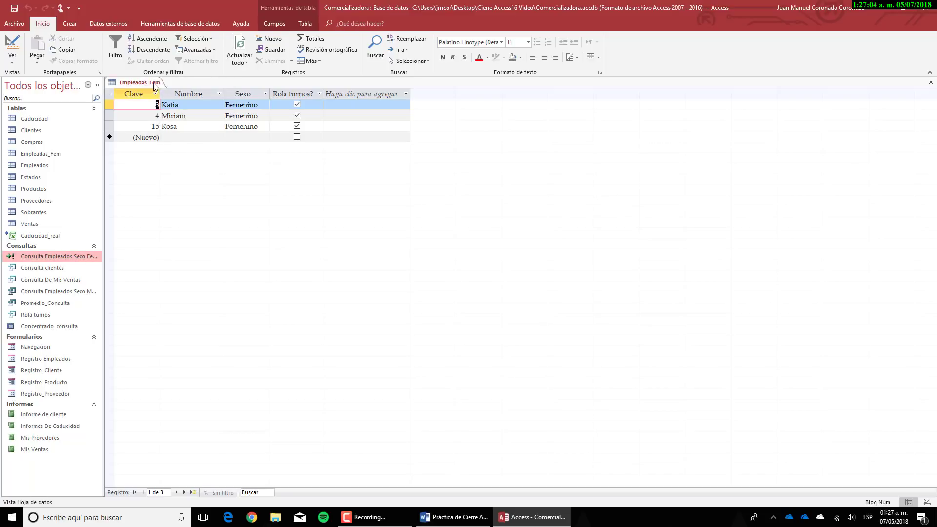
pyautogui.rightClick(155, 86)
pyautogui.click(174, 104)
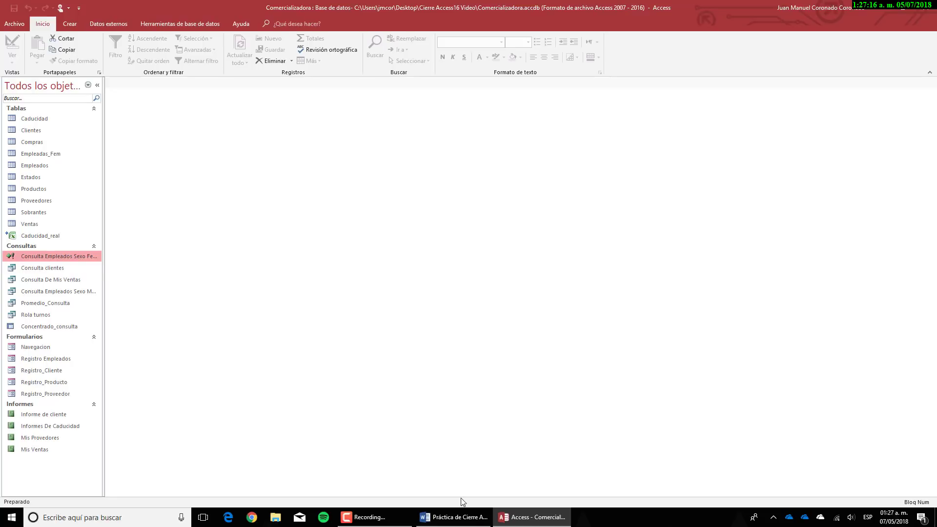
pyautogui.moveTo(476, 521)
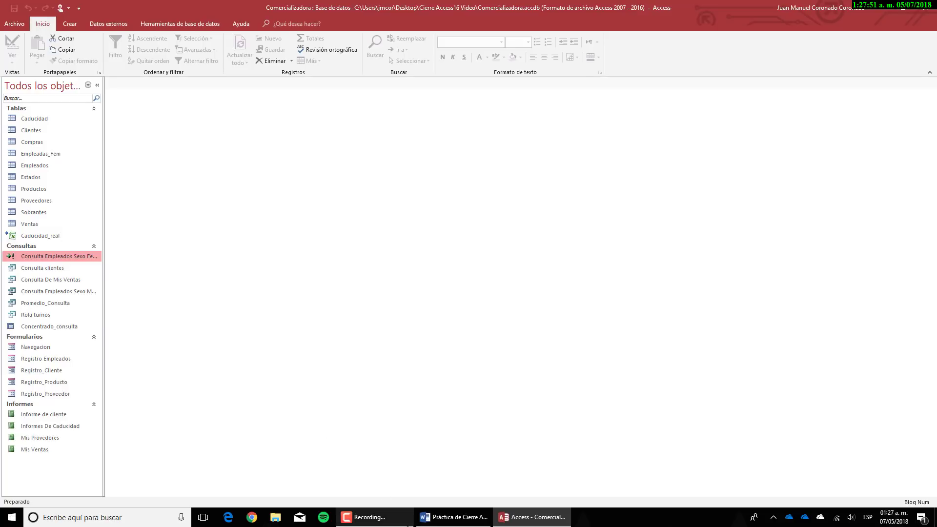
pyautogui.click(393, 522)
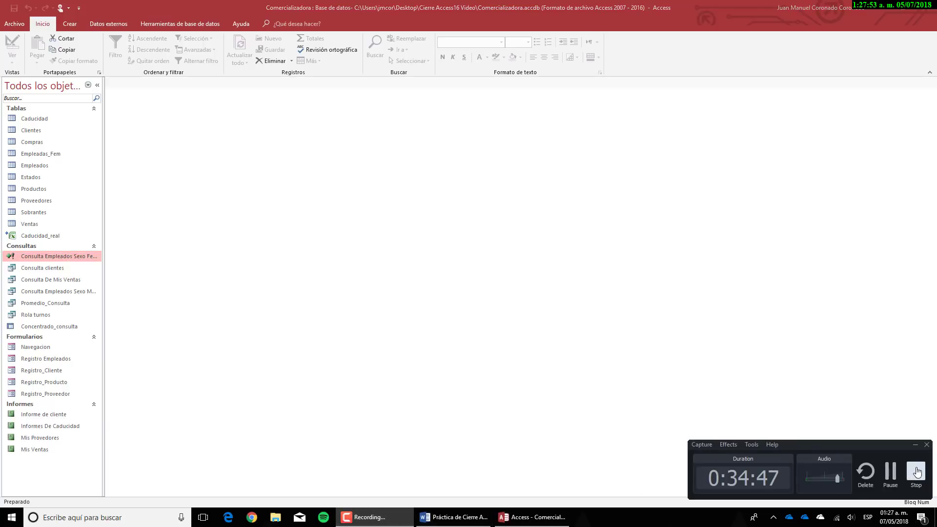